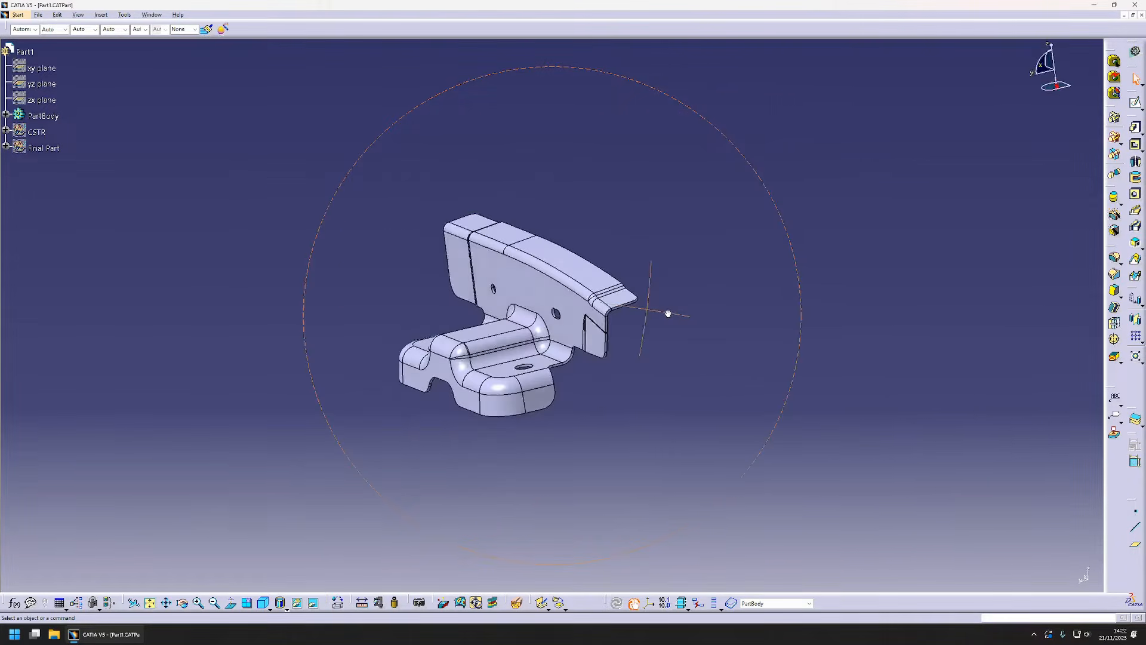
middle_drag(556, 328, 952, 266)
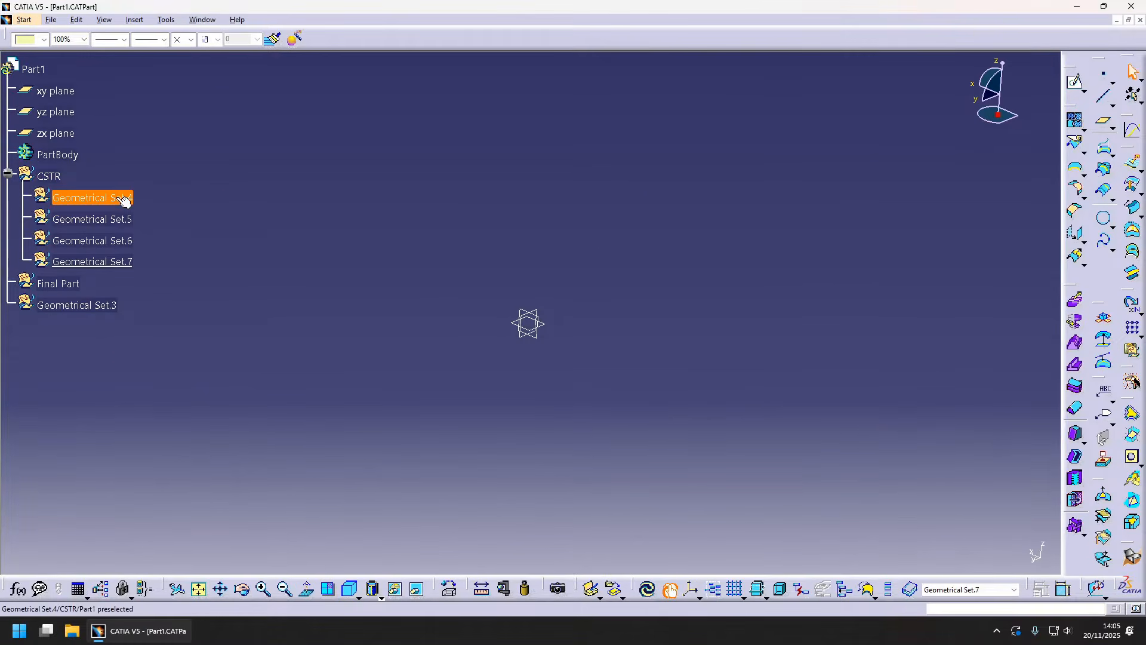
- Make Geometrical Set.4 the work object and create a plane offset 34 mm from the zx plane in the reversed direction
right_click(124, 200)
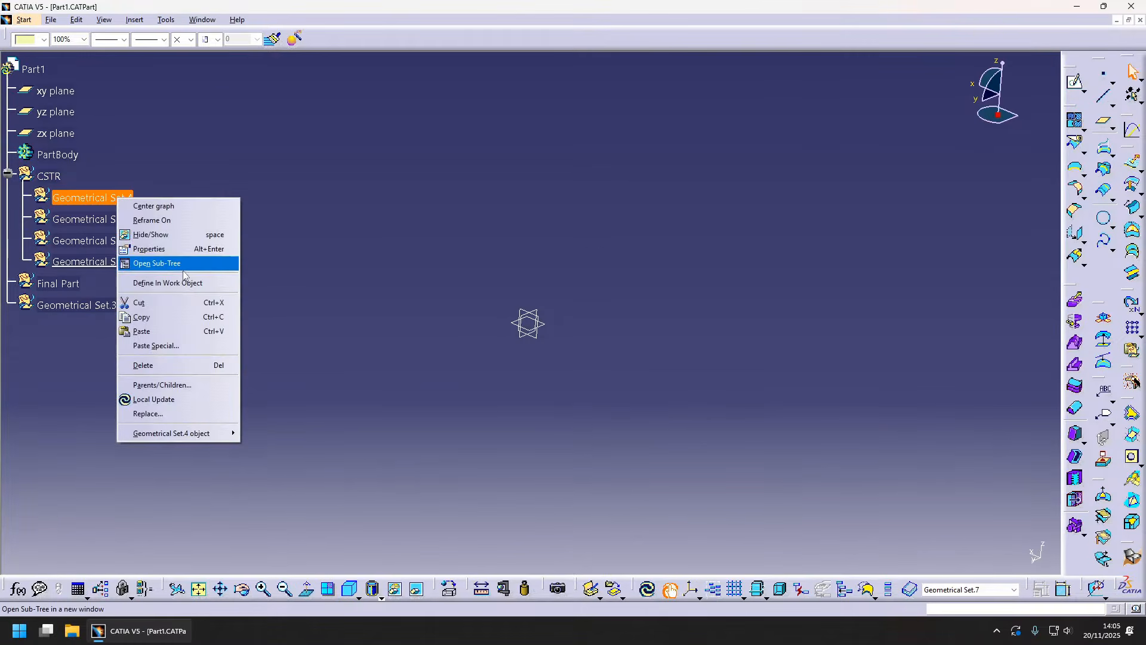
click(170, 260)
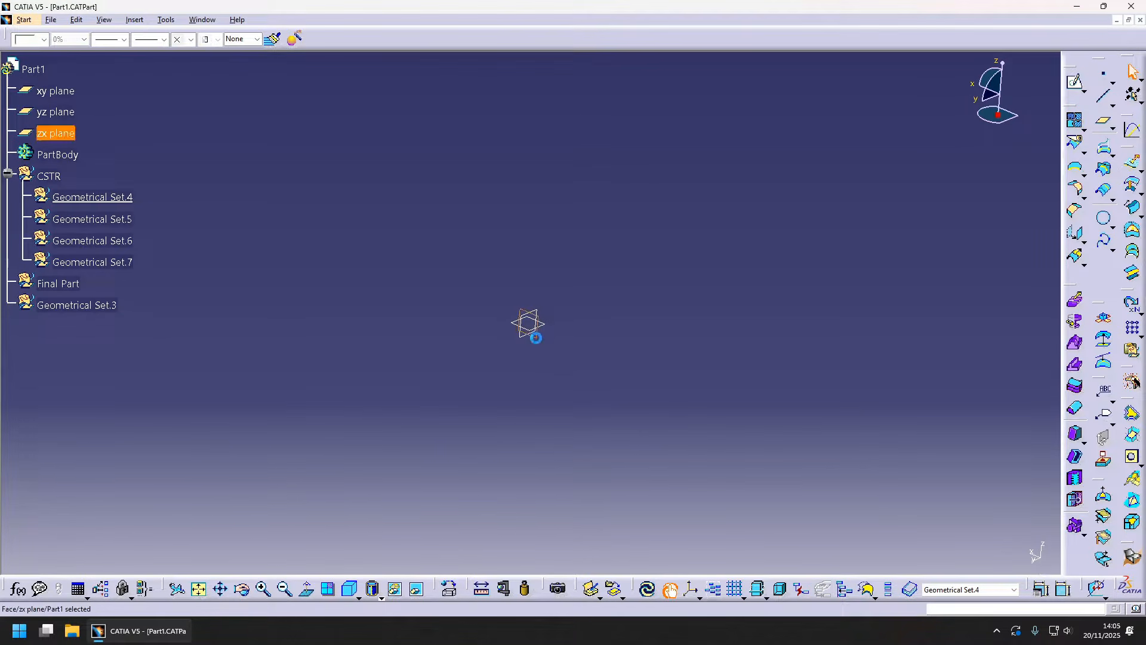
click(1103, 121)
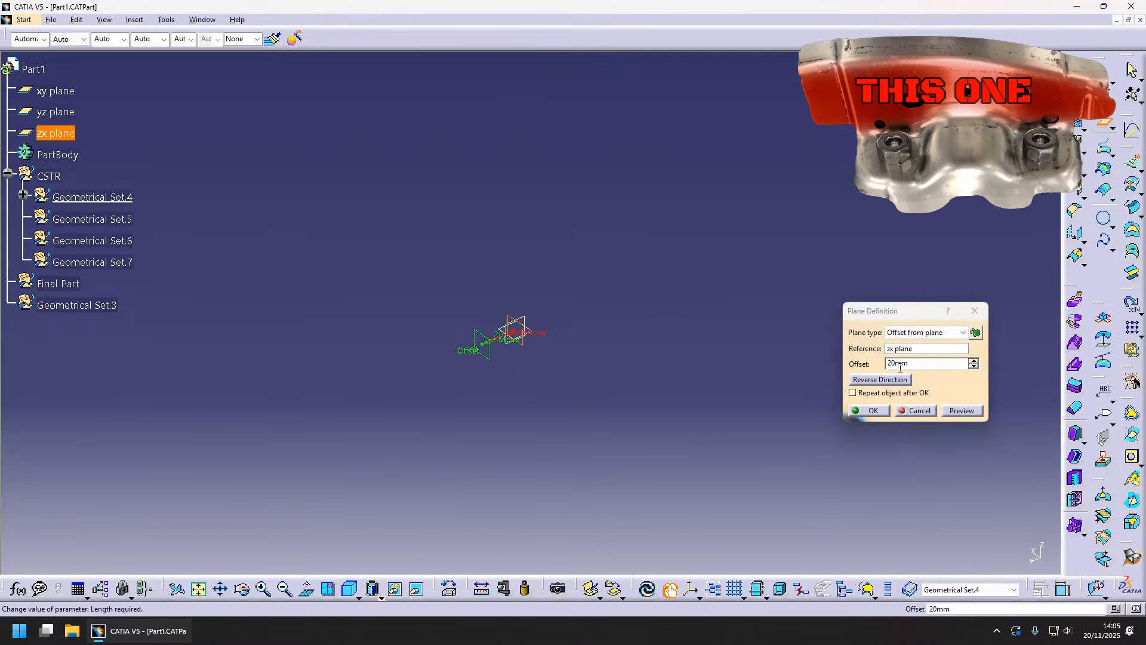
click(904, 380)
drag(533, 323, 598, 326)
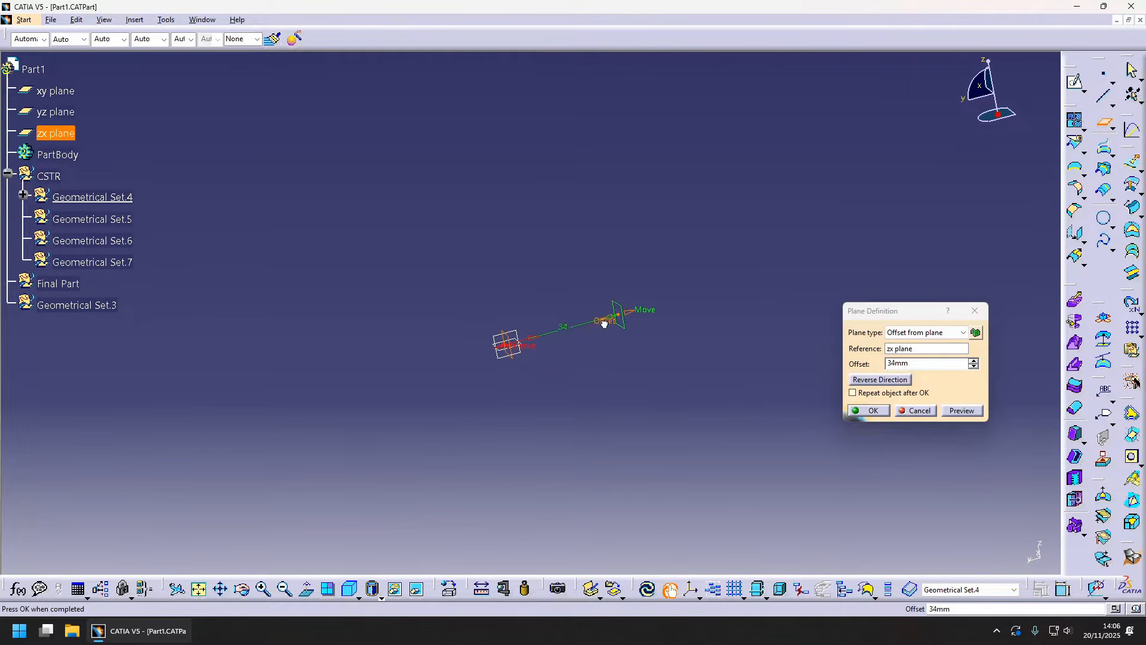
click(874, 410)
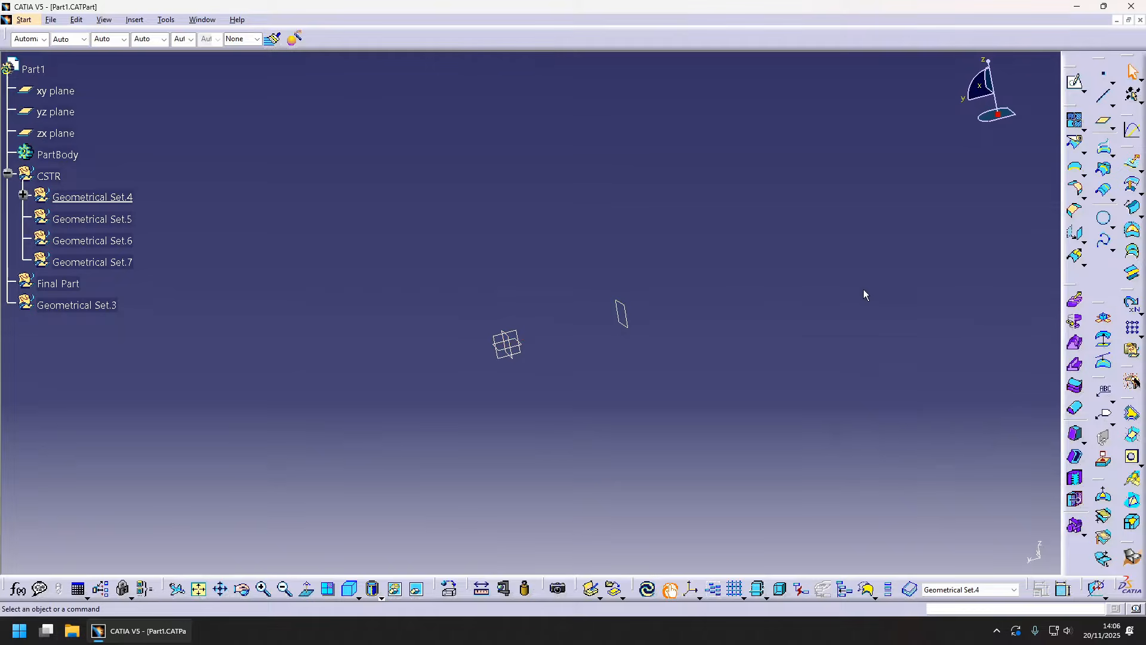
- Sketch a horizontal line about 780 mm long through the origin on the offset plane
scroll(512, 332, up, 1)
middle_drag(382, 341, 525, 328)
click(546, 319)
middle_drag(648, 293, 633, 292)
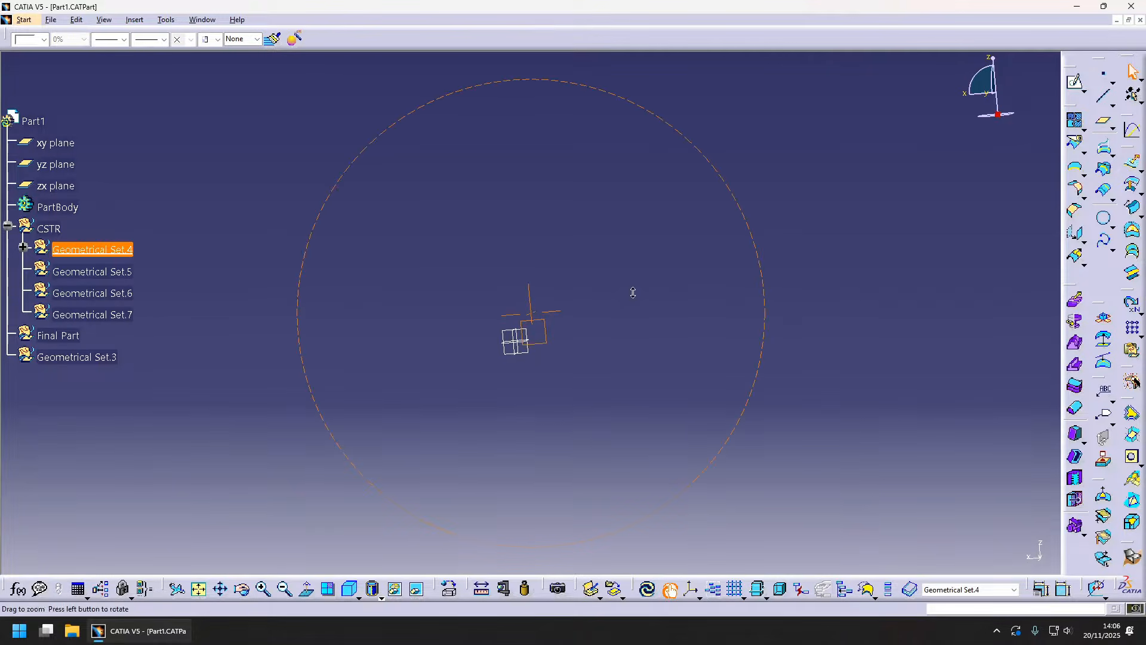
click(1072, 82)
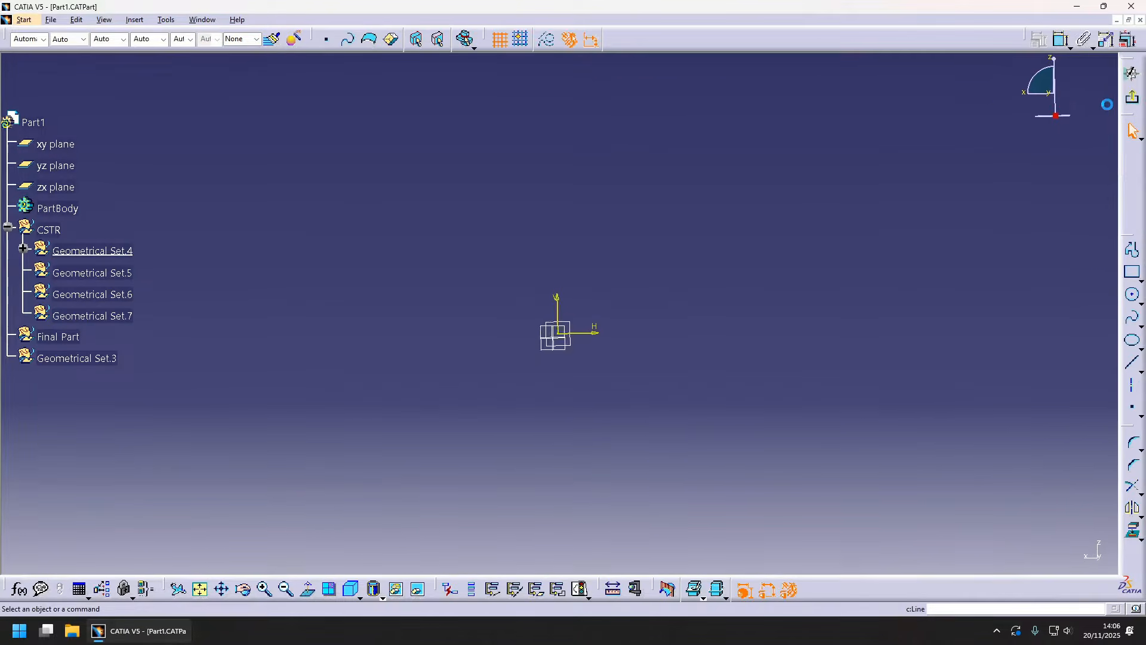
click(284, 309)
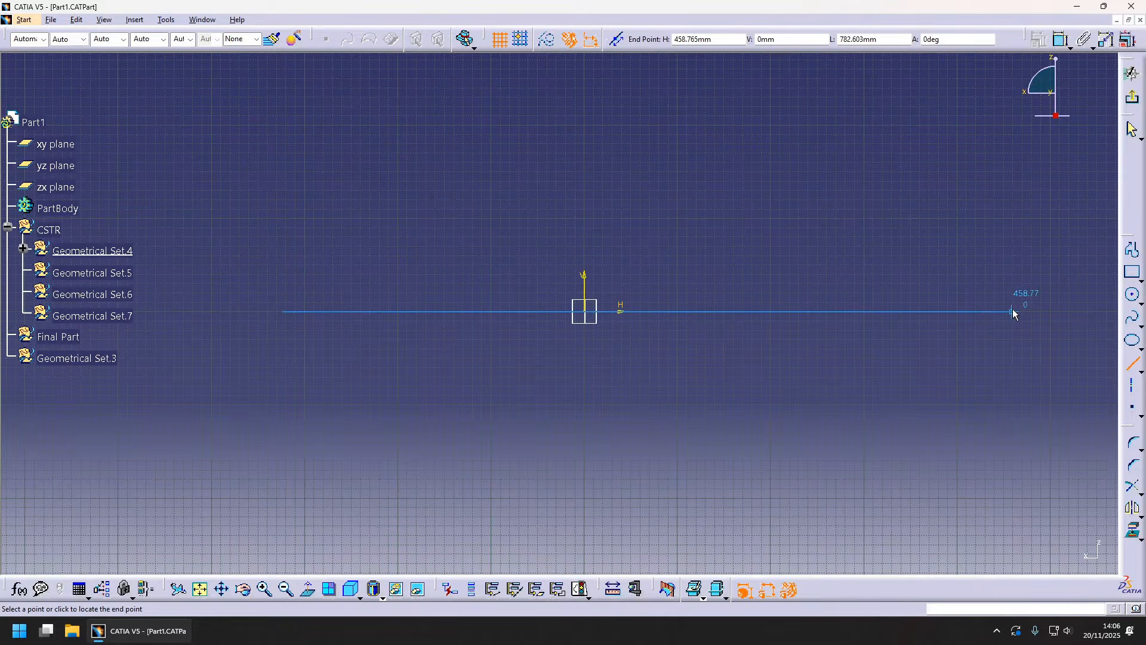
click(1017, 300)
click(1134, 98)
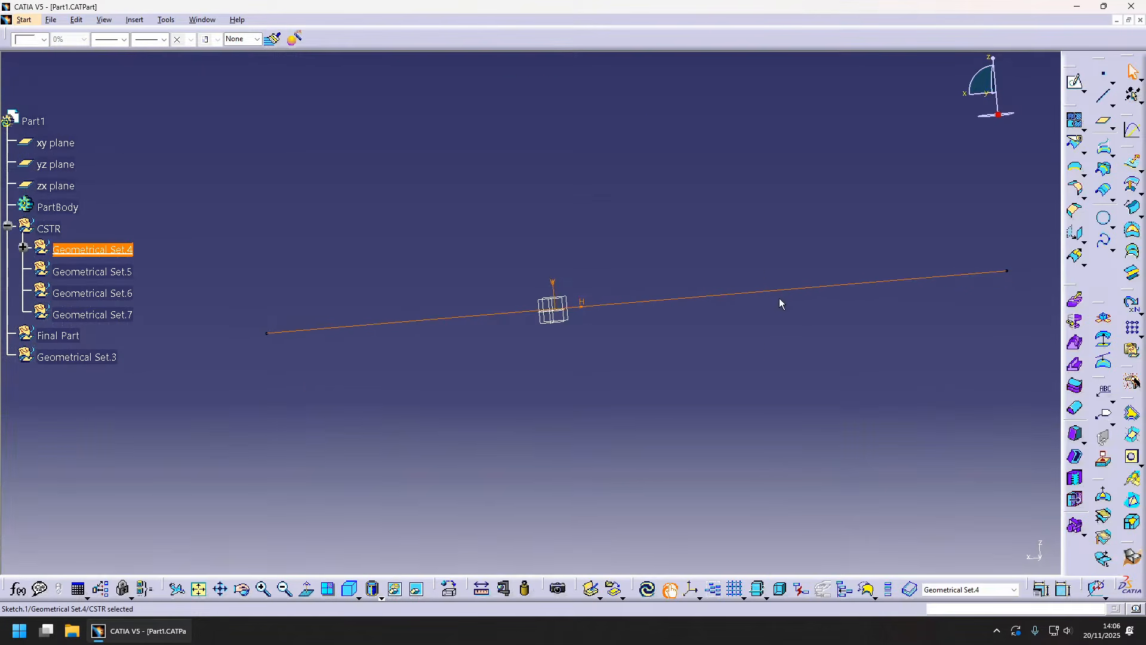
- Extrude the line as a surface along the Z component, about 213 mm upward and also extended downward
click(1133, 161)
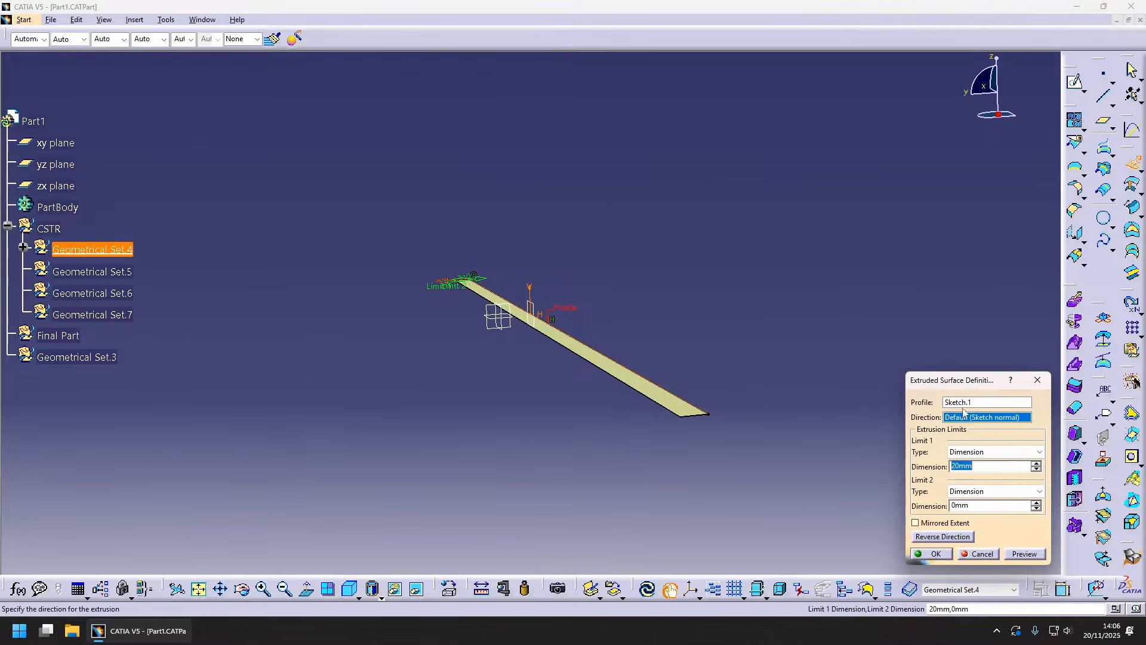
right_click(963, 422)
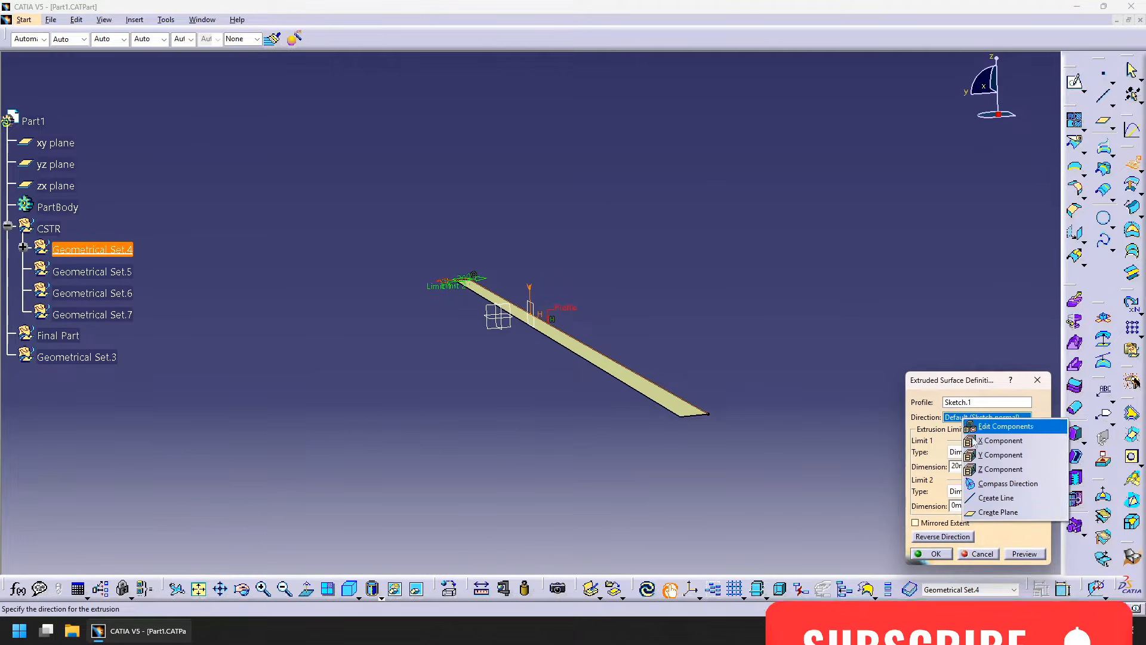
click(988, 471)
drag(467, 250, 463, 104)
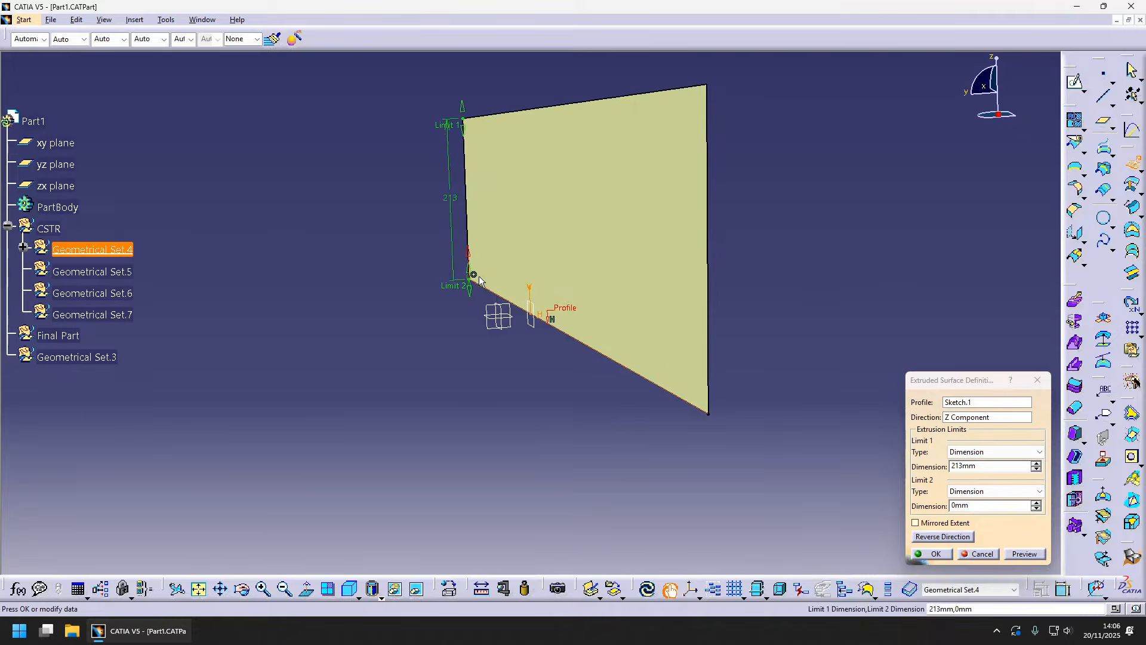
drag(469, 302, 475, 438)
scroll(475, 438, up, 1)
middle_drag(475, 437, 675, 373)
click(933, 554)
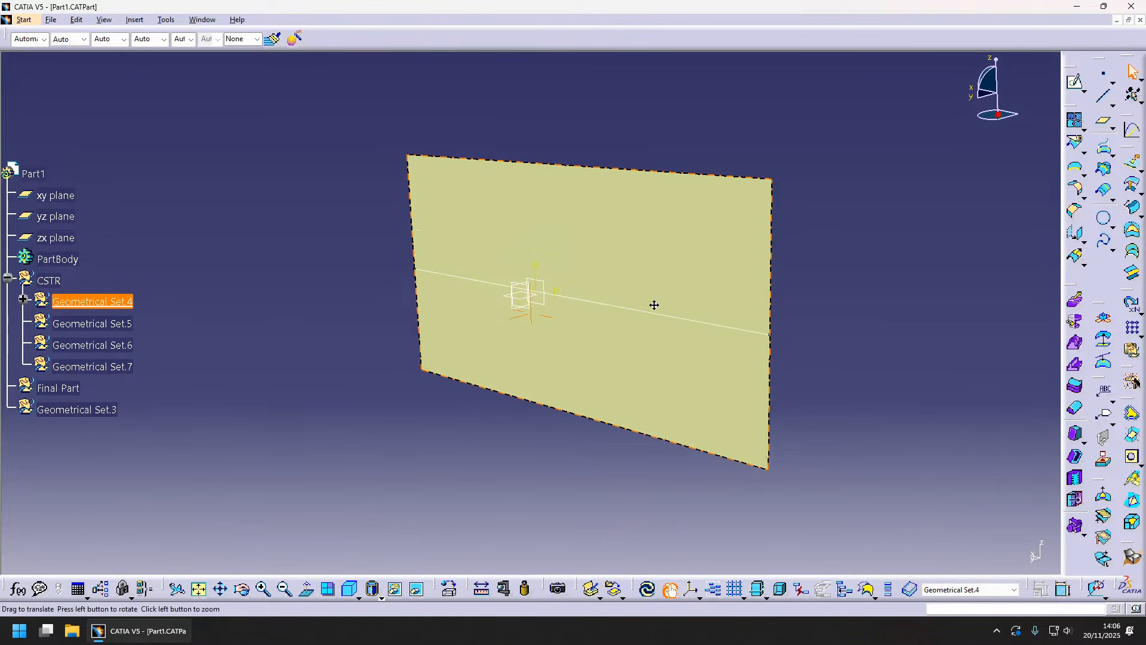
- Rename Geometrical Set.4 as "Y Surface"
middle_drag(653, 305, 597, 298)
right_click(87, 300)
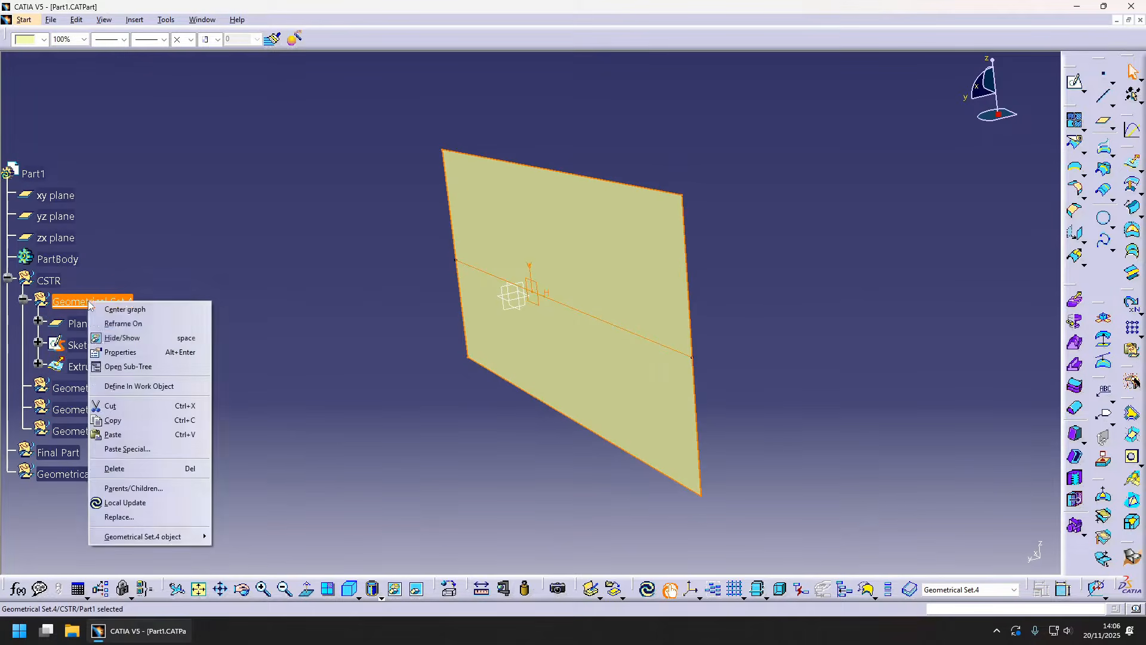
click(104, 422)
text(Y)
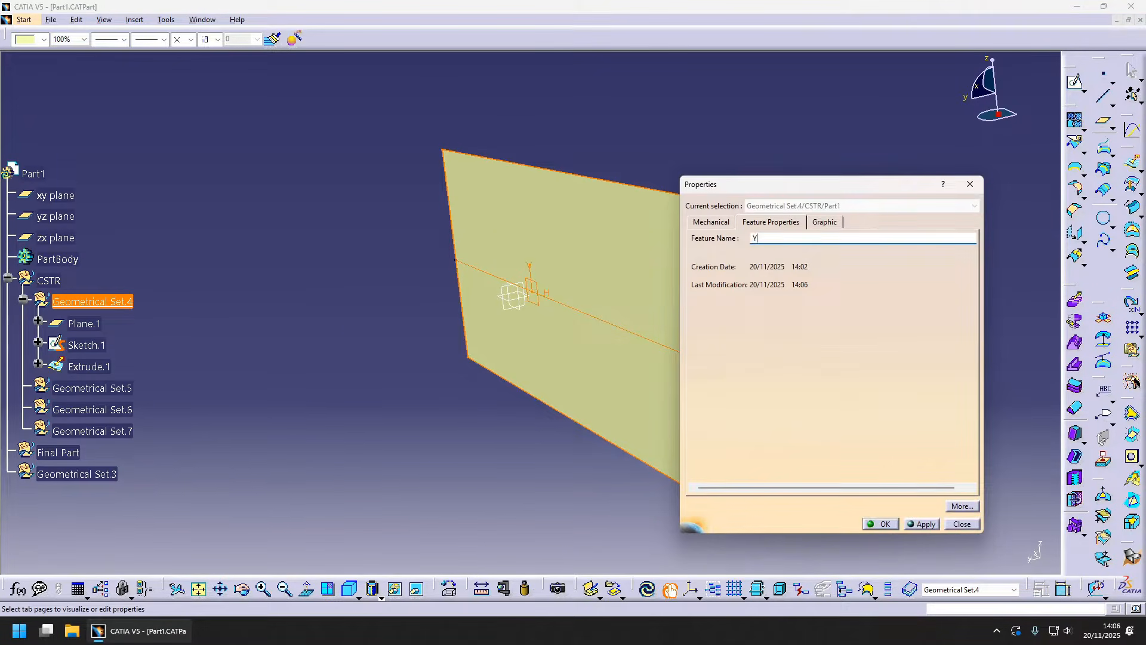
text( Surface)
key(Return)
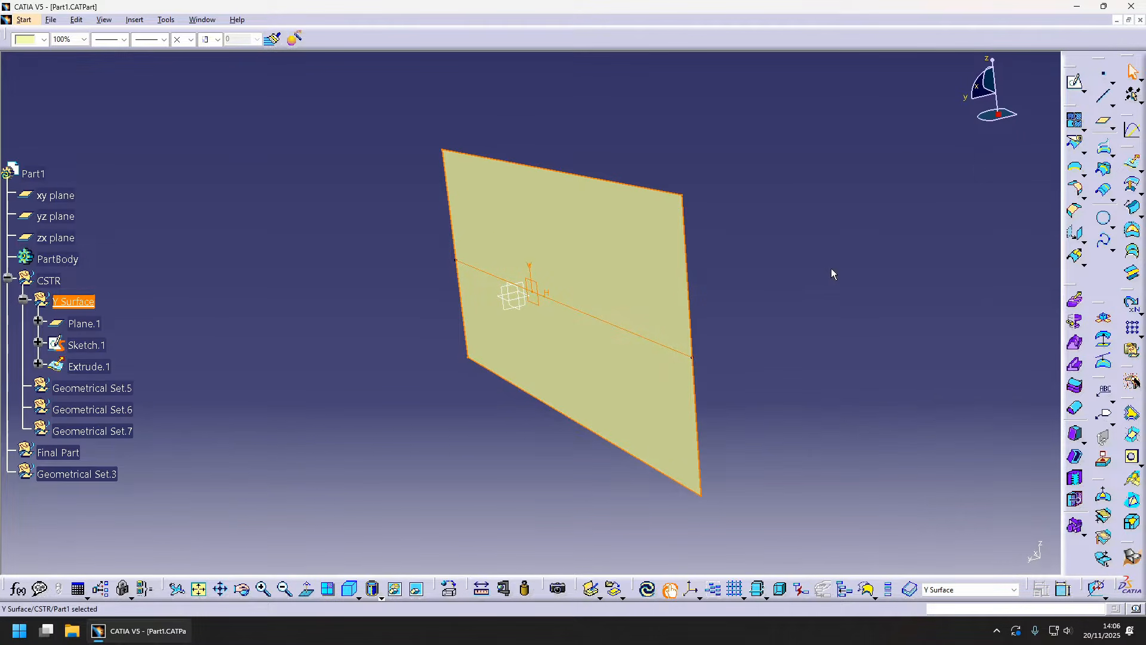
- Set the view projection to parallel
click(104, 19)
mouse_move(225, 308)
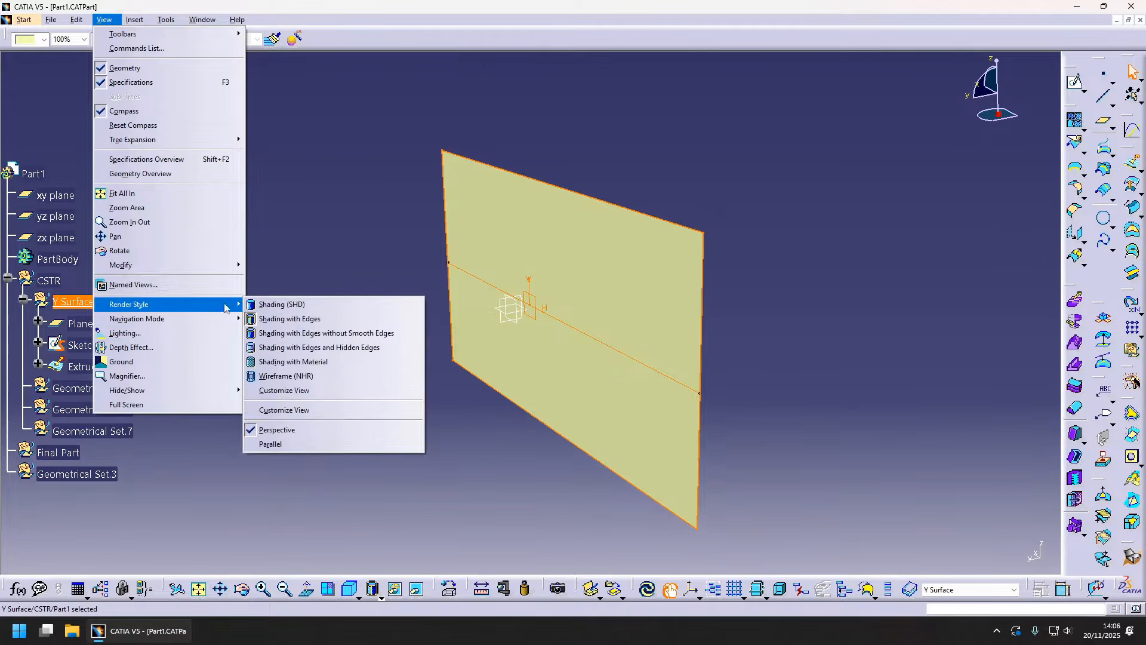
click(315, 444)
middle_drag(404, 460, 575, 373)
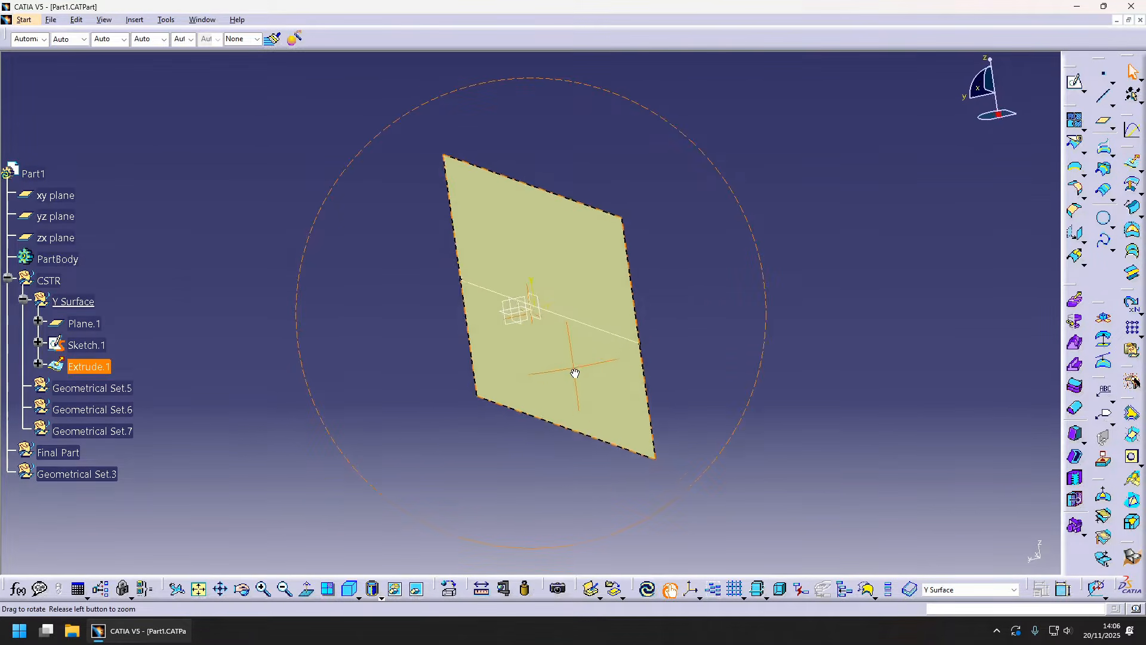
- Sketch a vertical line on Plane.1 spanning the full surface height and dimension it 60 mm from the vertical axis
middle_drag(575, 373, 570, 352)
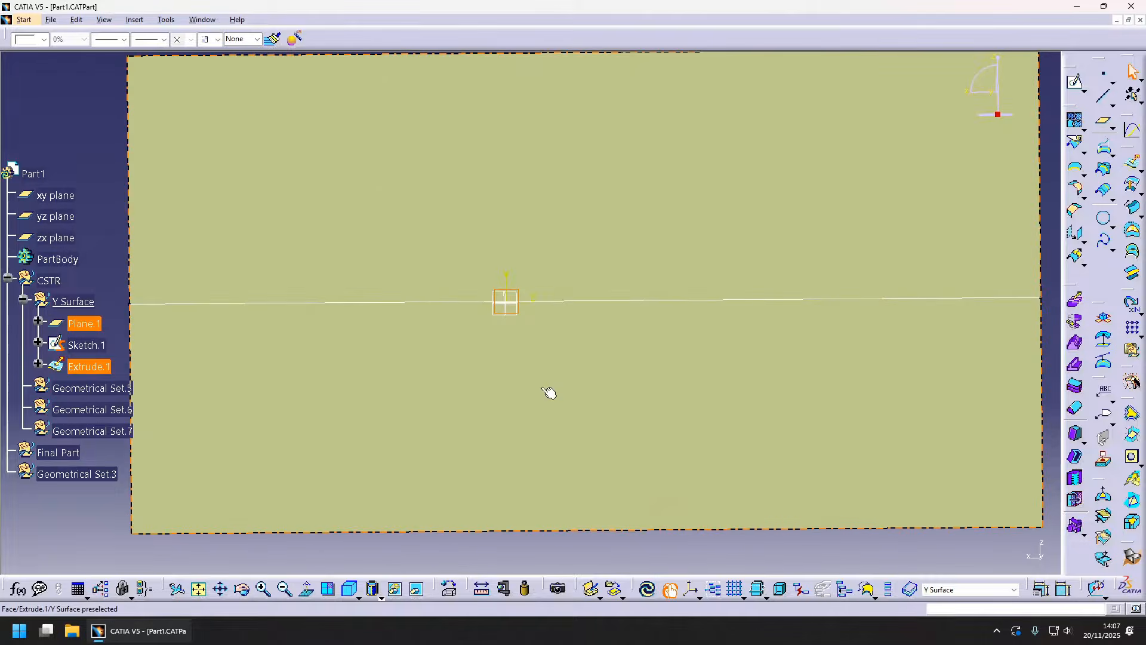
middle_drag(550, 392, 531, 372)
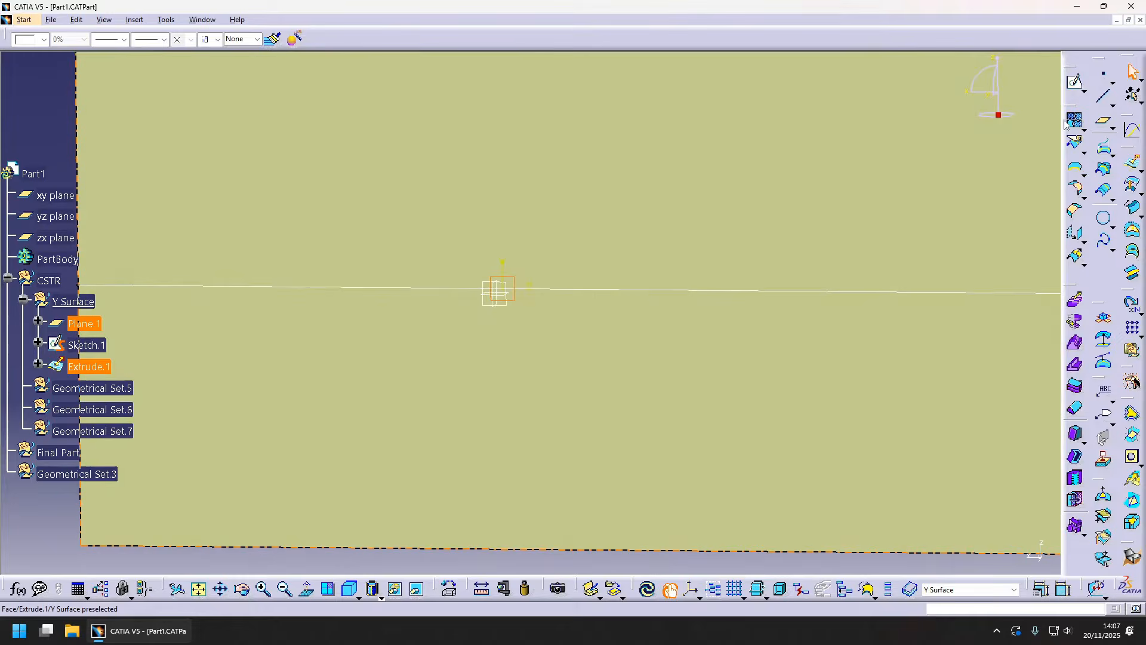
click(1075, 83)
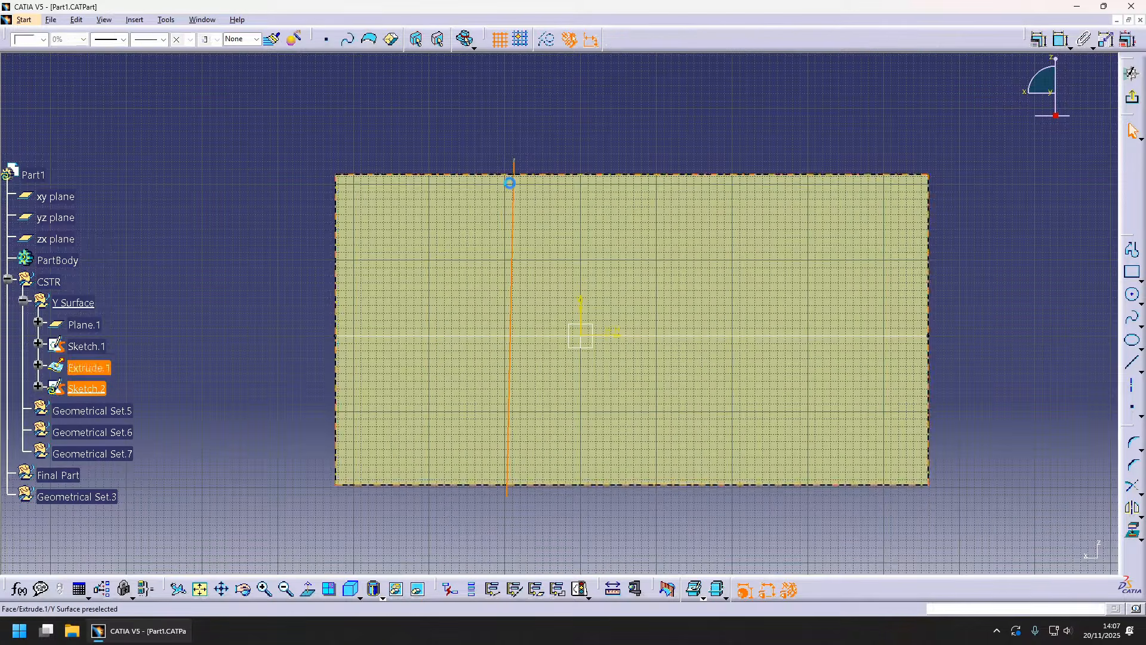
click(504, 137)
click(504, 518)
click(1061, 40)
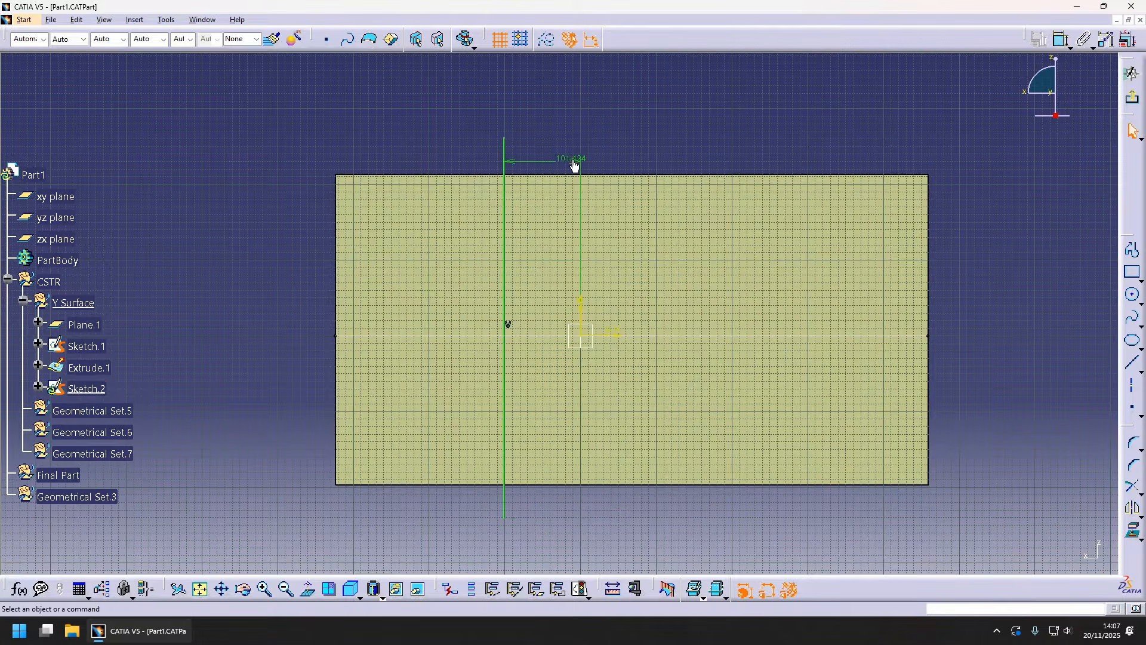
double_click(574, 165)
text(60)
key(Return)
click(1132, 97)
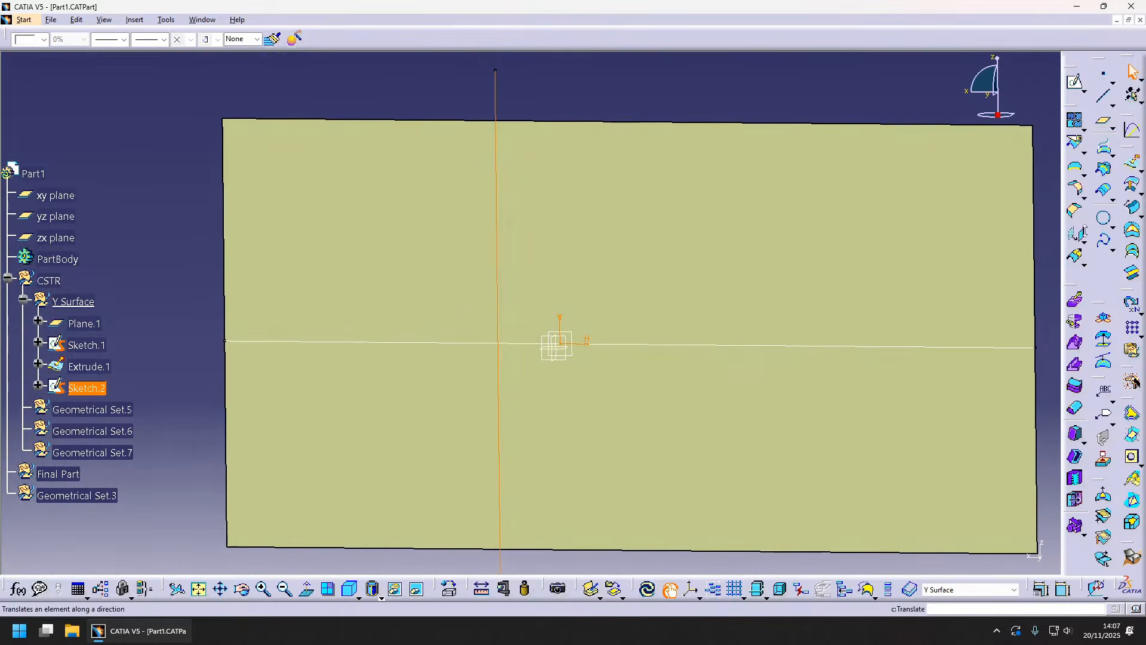
- Set up a line-profile sweep with reference surface, using Sketch.2 as guide curve and Plane.1 as reference surface
key(Return)
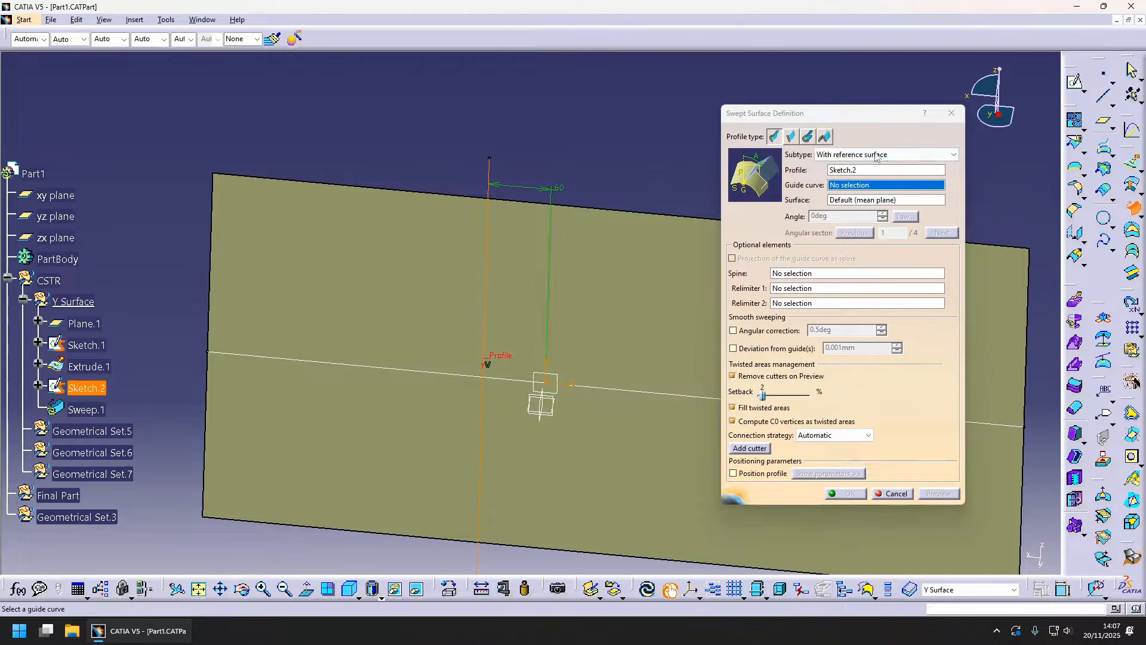
click(792, 137)
click(873, 154)
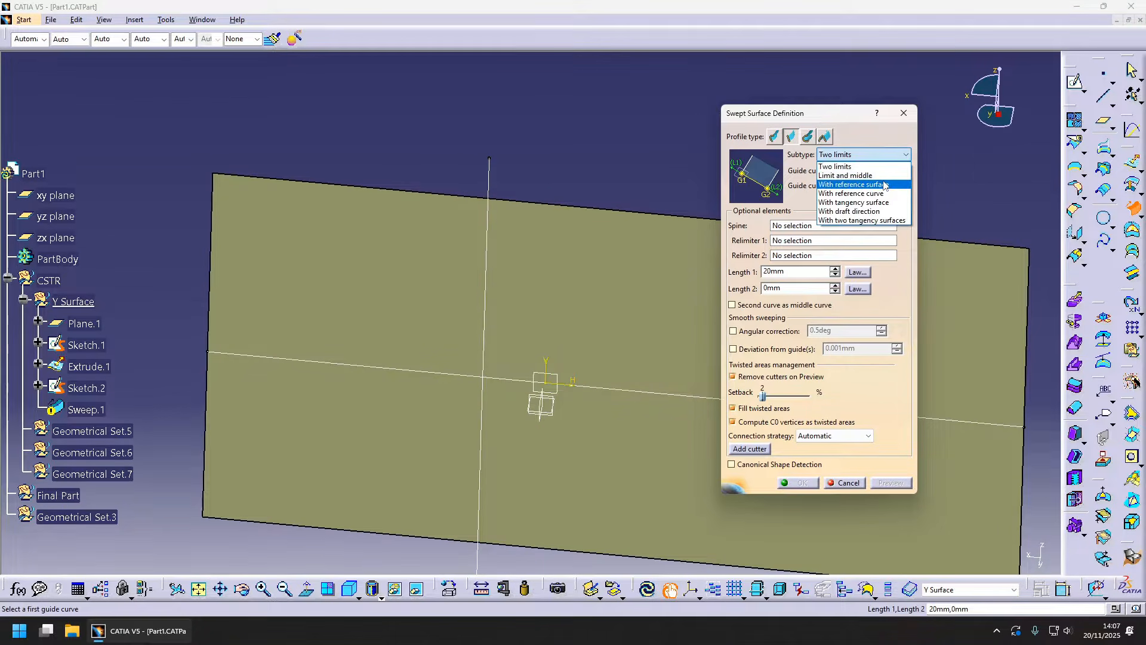
click(860, 183)
click(495, 318)
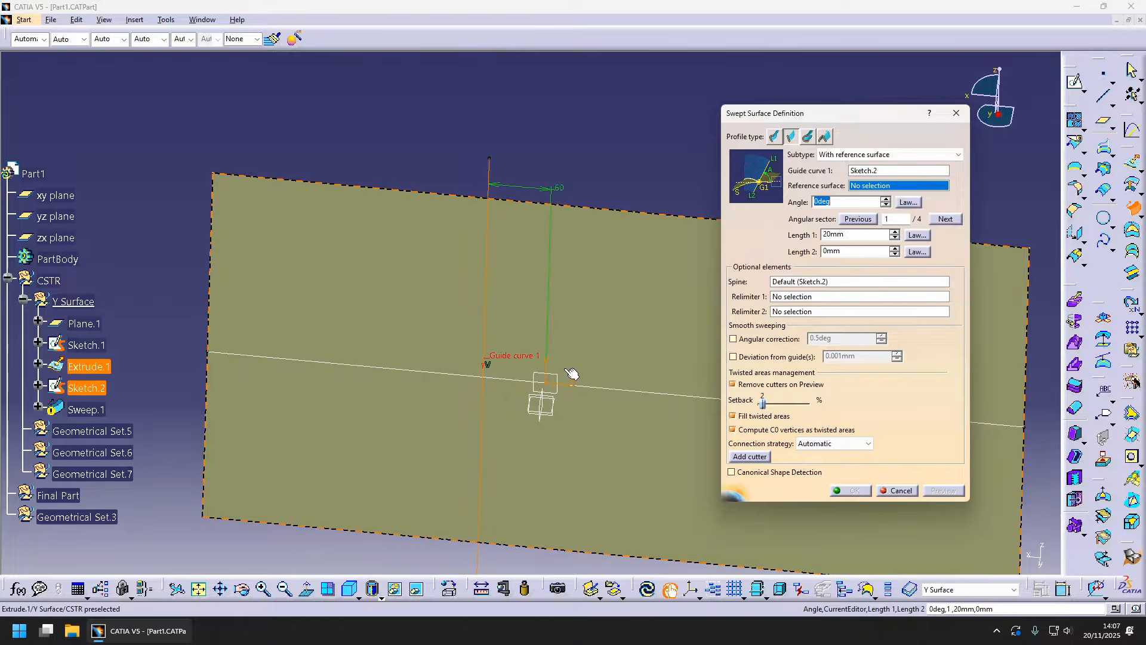
click(563, 379)
- Set the sweep angle to 45 degrees, keep length 1 at 20 mm, and create the swept surface
middle_drag(563, 379, 489, 393)
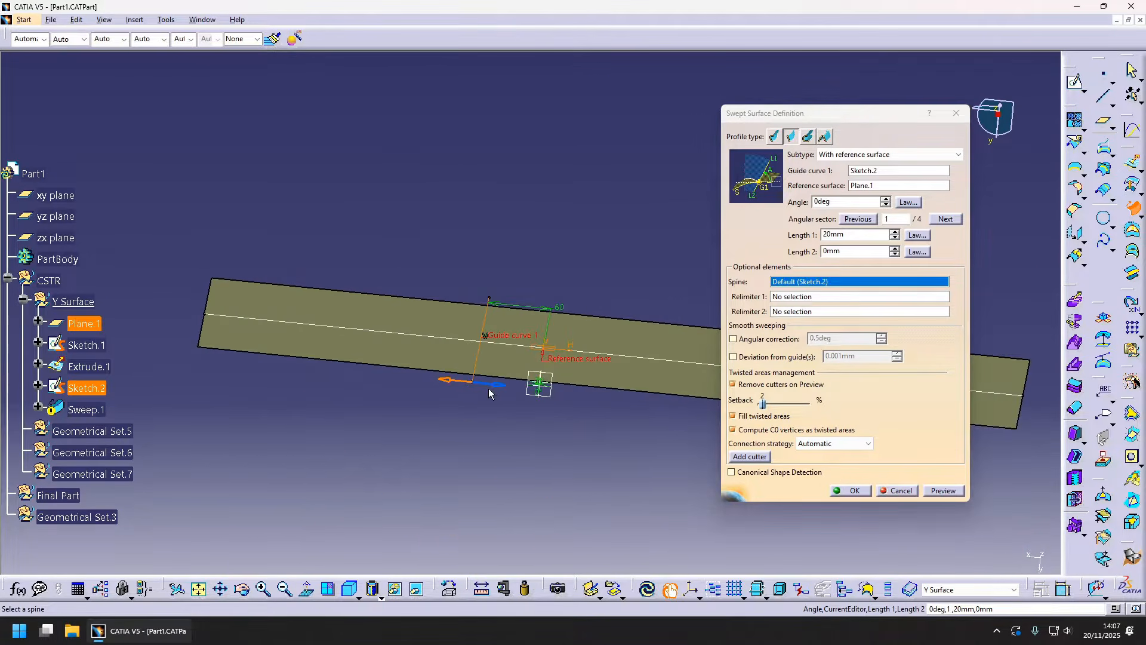
drag(850, 205, 731, 213)
text(45)
middle_drag(585, 285, 472, 334)
click(948, 492)
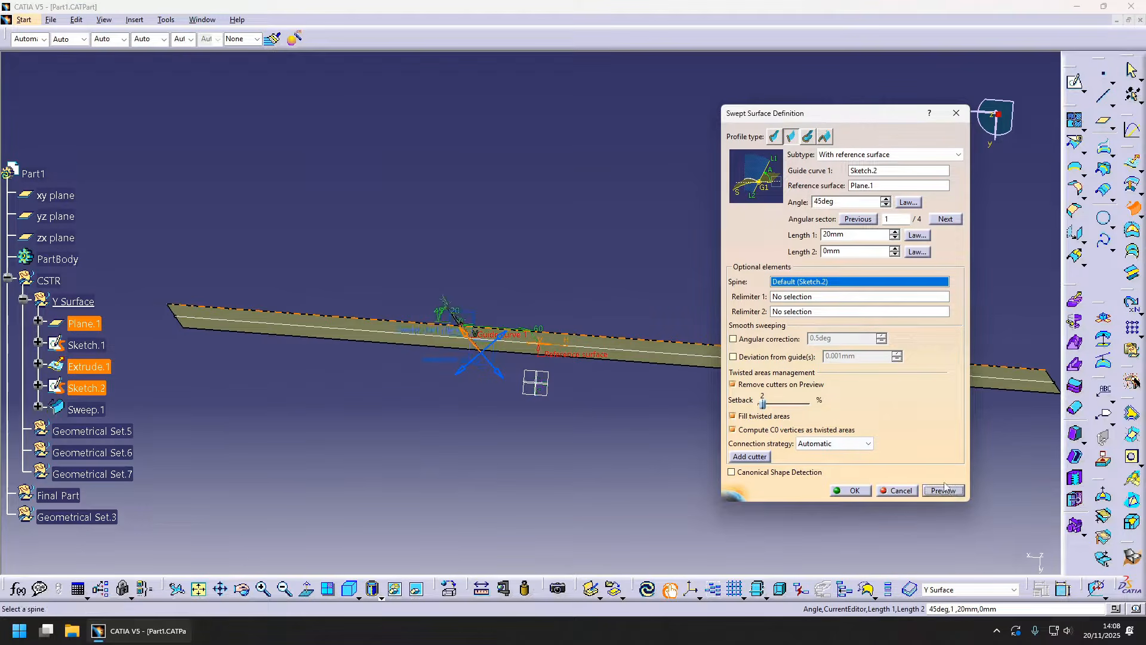
click(854, 490)
- Offset the Extrude.1 surface by 1.6 mm in the reversed direction
middle_drag(448, 312, 610, 341)
click(1132, 186)
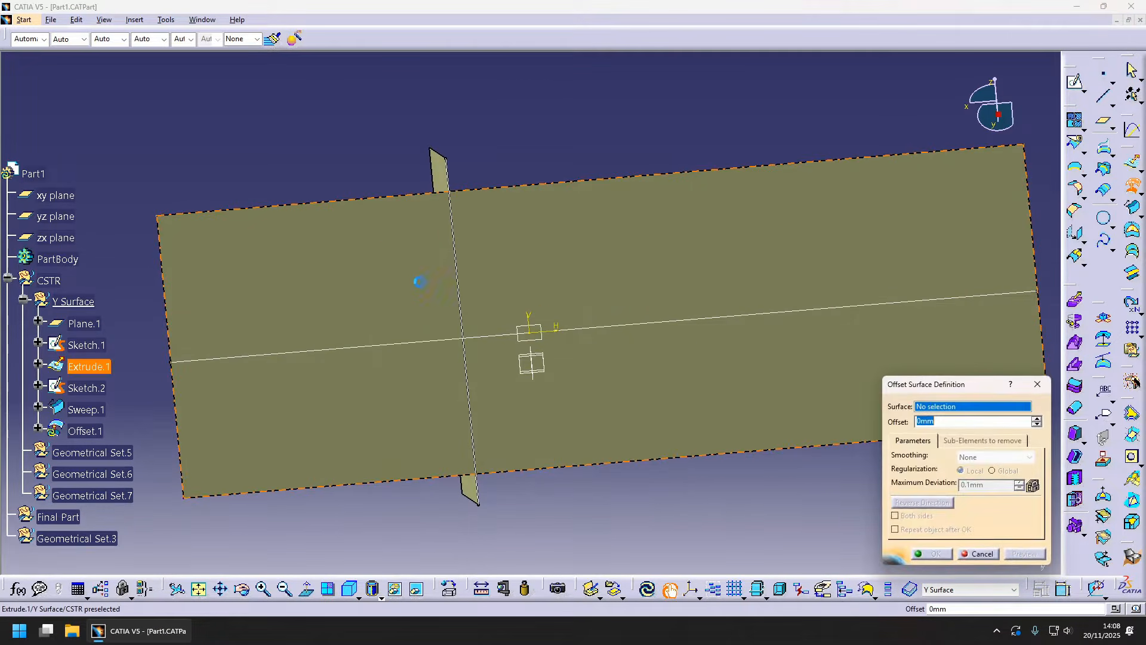
click(420, 281)
middle_drag(525, 221, 558, 352)
click(939, 506)
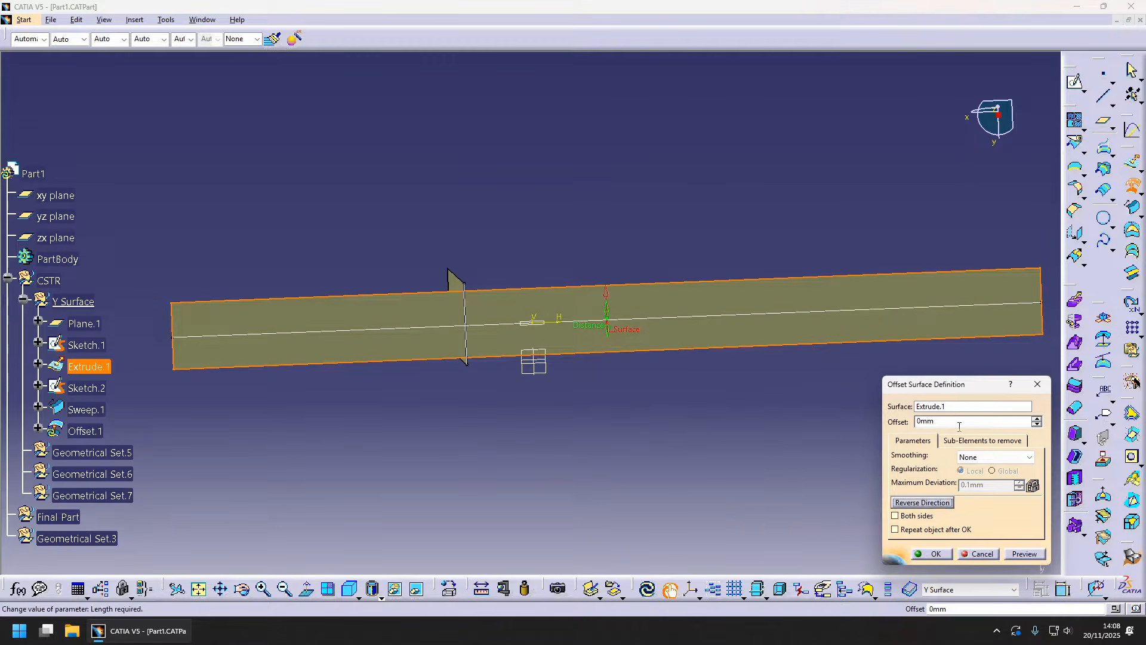
text(1.6)
middle_drag(680, 442, 648, 458)
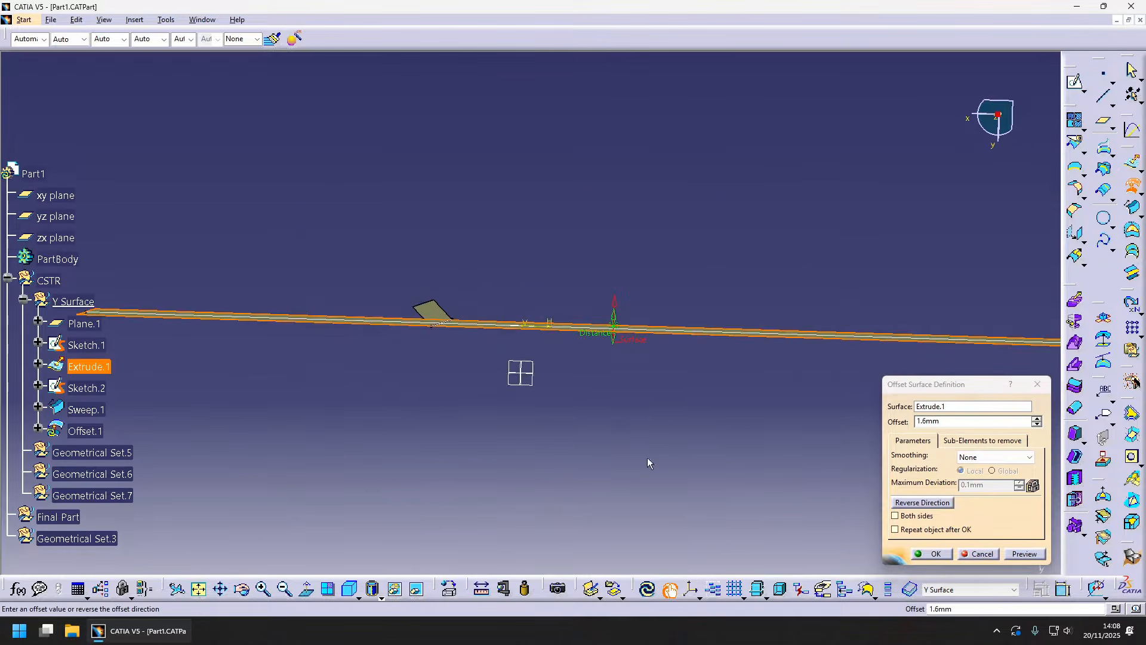
click(1025, 550)
middle_drag(589, 382, 667, 391)
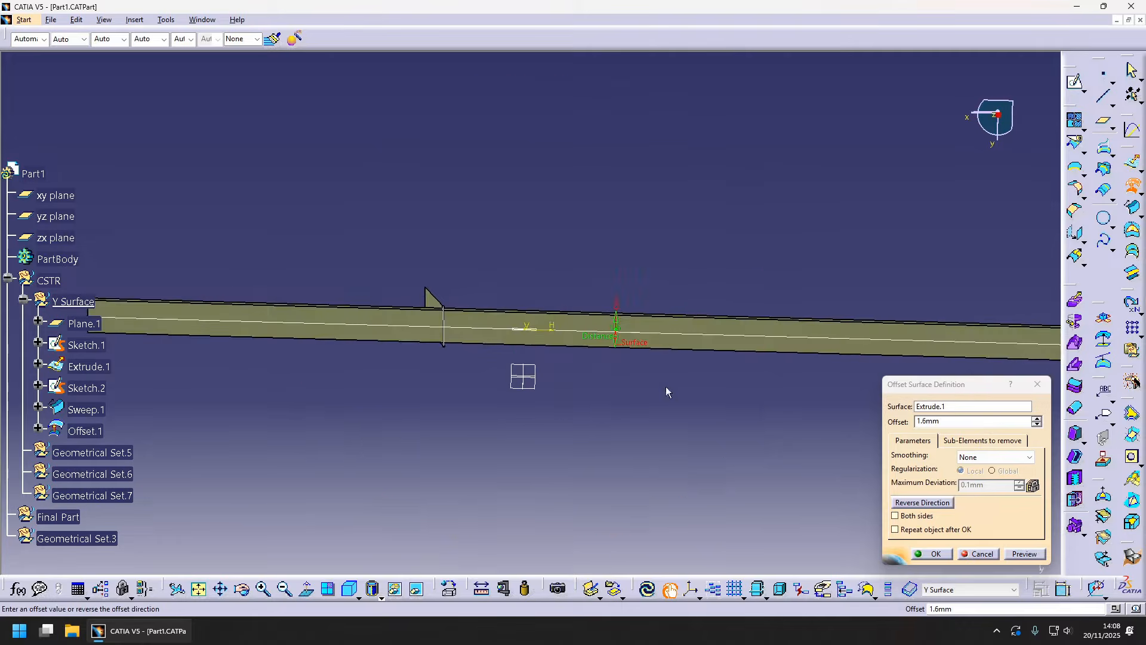
click(938, 554)
- Create a bitangent fillet of radius 5 mm between Offset.1 and Sweep.1, trimming both supports
middle_drag(822, 482, 686, 388)
click(1074, 192)
middle_drag(413, 328, 589, 366)
click(578, 338)
click(622, 343)
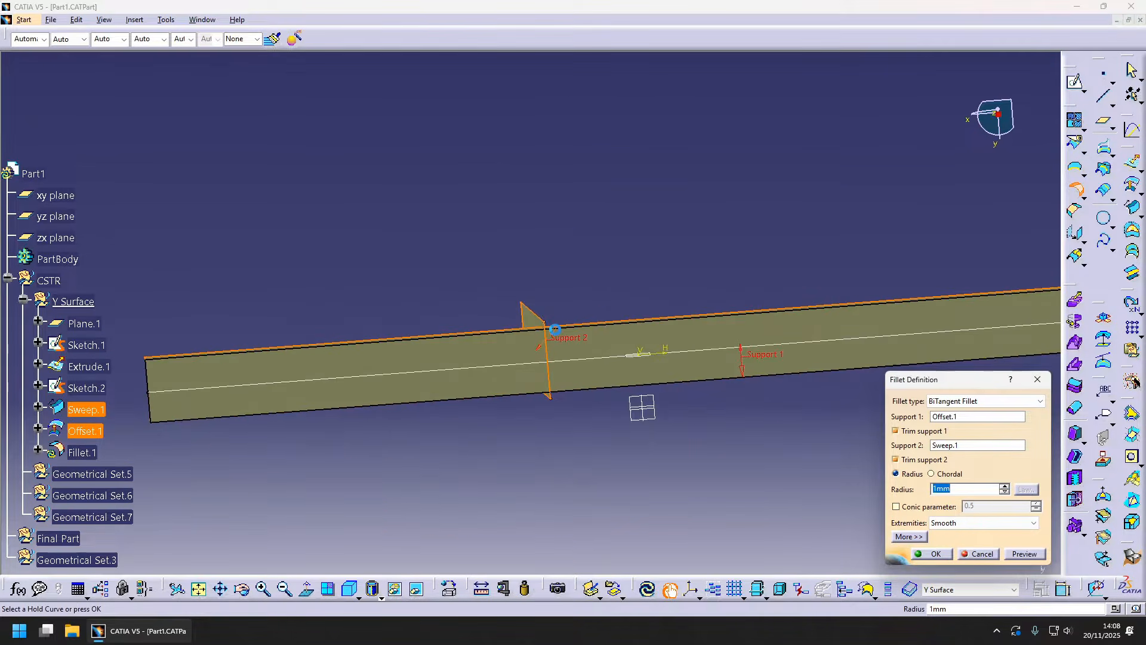
click(1027, 554)
middle_drag(533, 355, 552, 367)
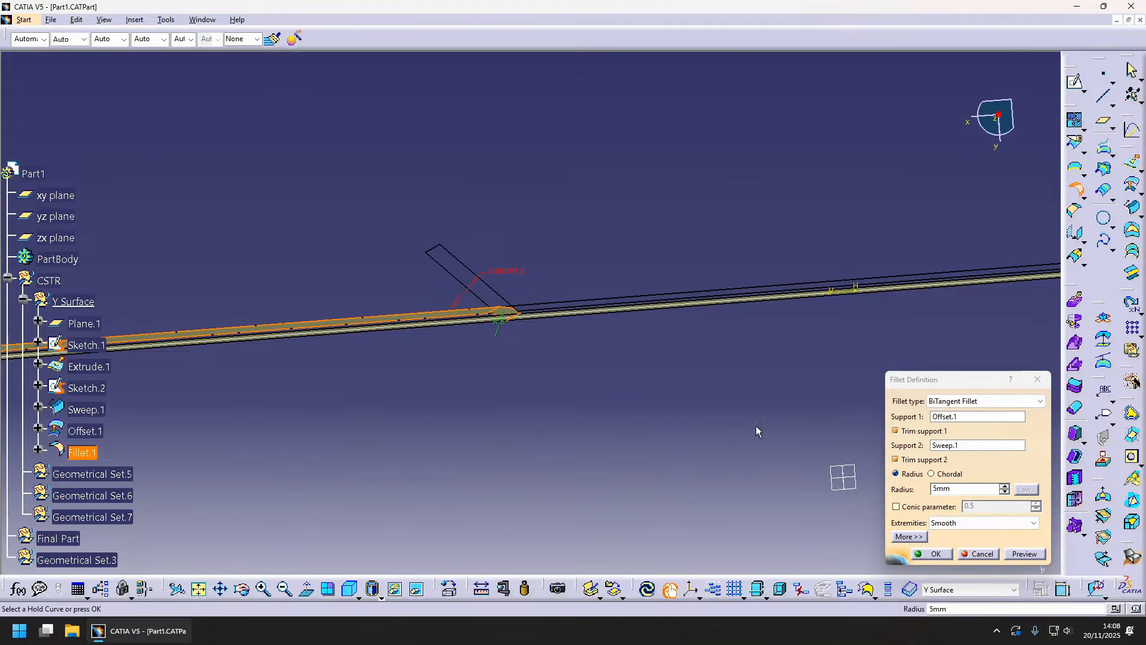
click(933, 554)
- Create a 5 mm bitangent fillet between Extrude.1 and Fillet.1, trimming both supports
click(1075, 187)
middle_drag(540, 443, 655, 316)
click(591, 335)
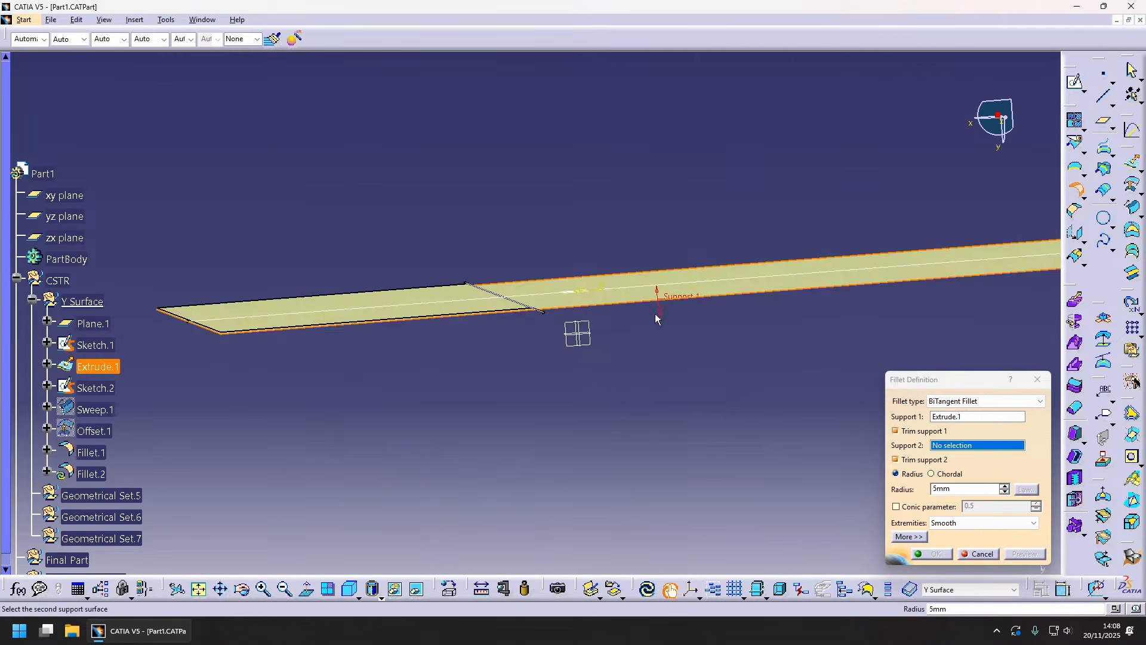
middle_drag(501, 363, 561, 389)
click(565, 317)
click(369, 379)
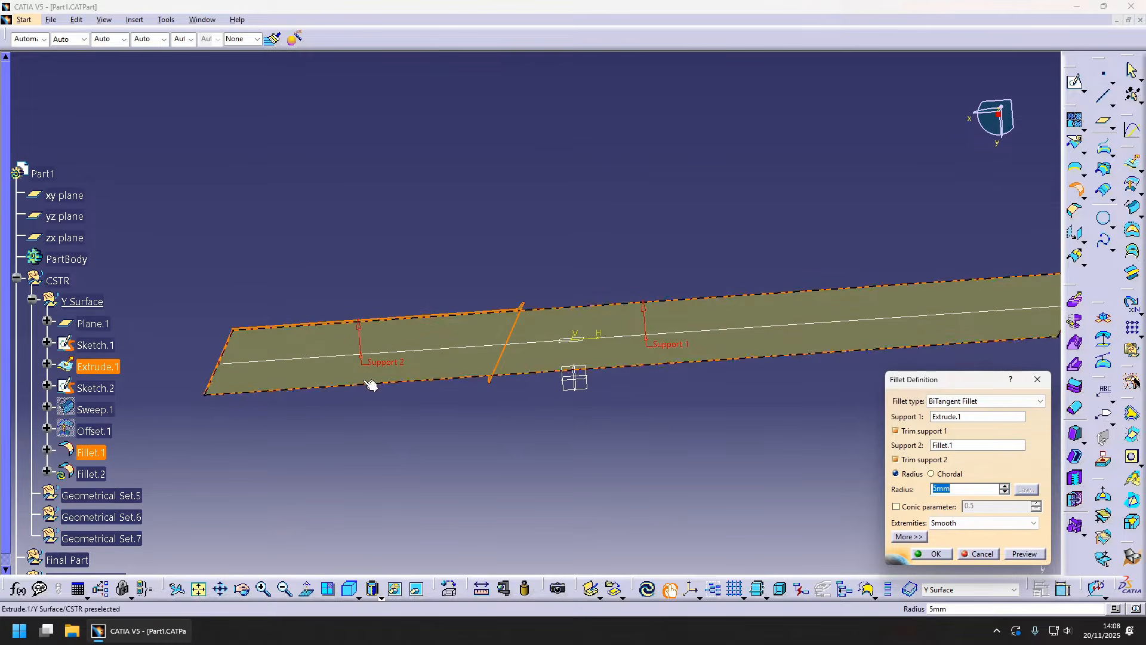
click(936, 554)
- Rename Geometrical Set.5 as Weld Flange and define it as the in-work object
middle_drag(801, 497, 190, 320)
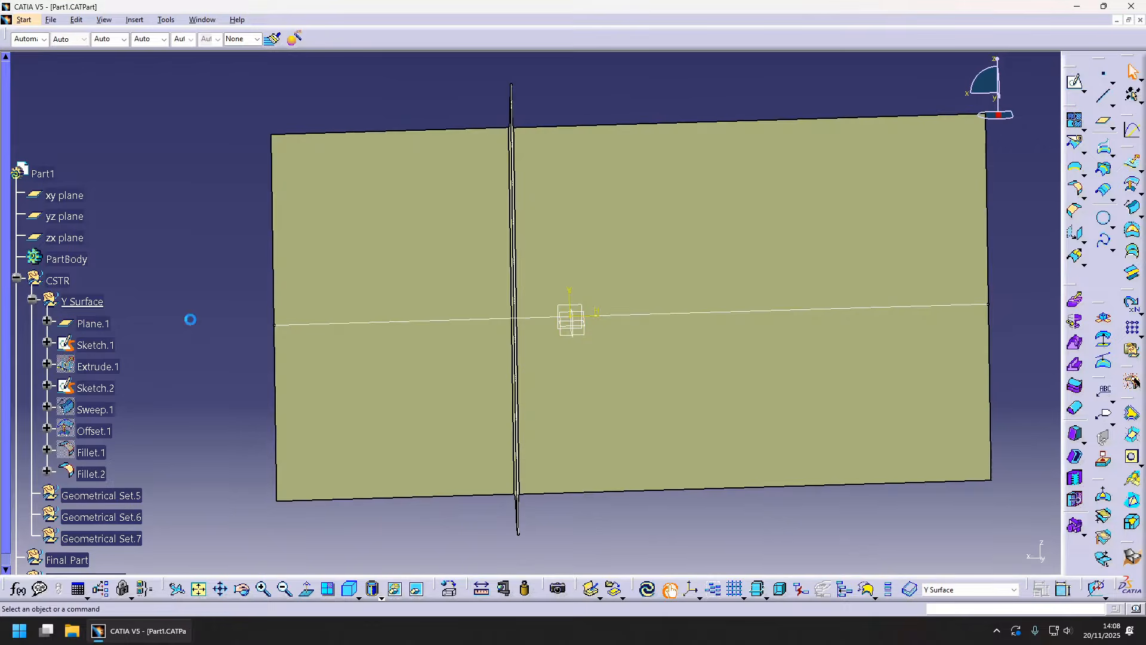
right_click(111, 499)
click(148, 304)
text(W)
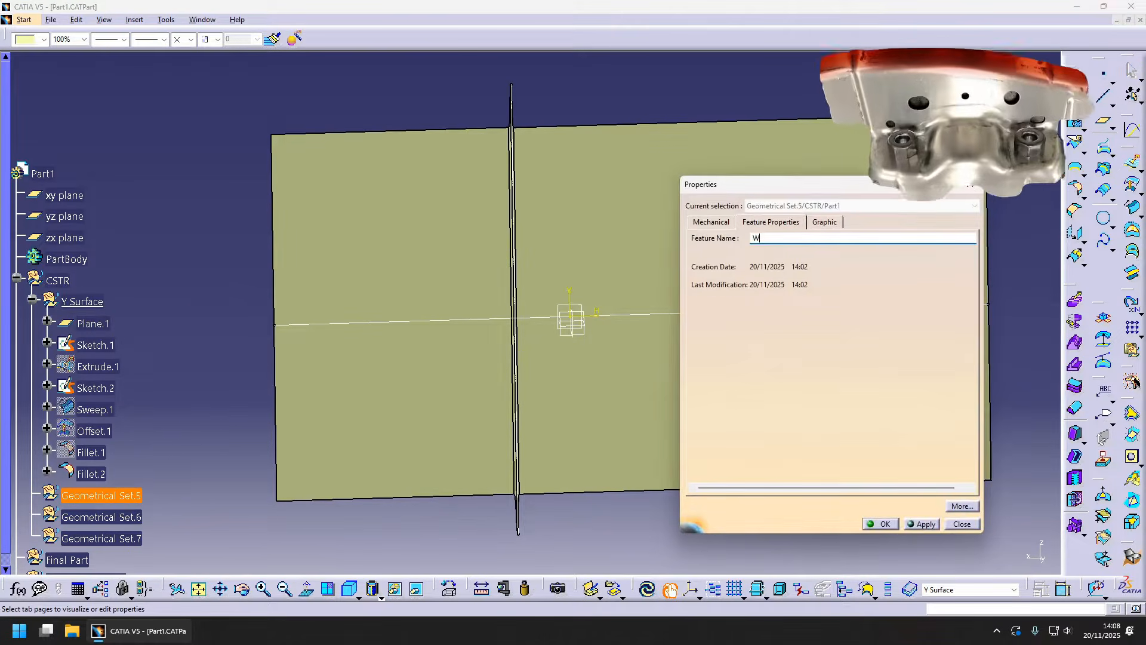
text(eld Flange)
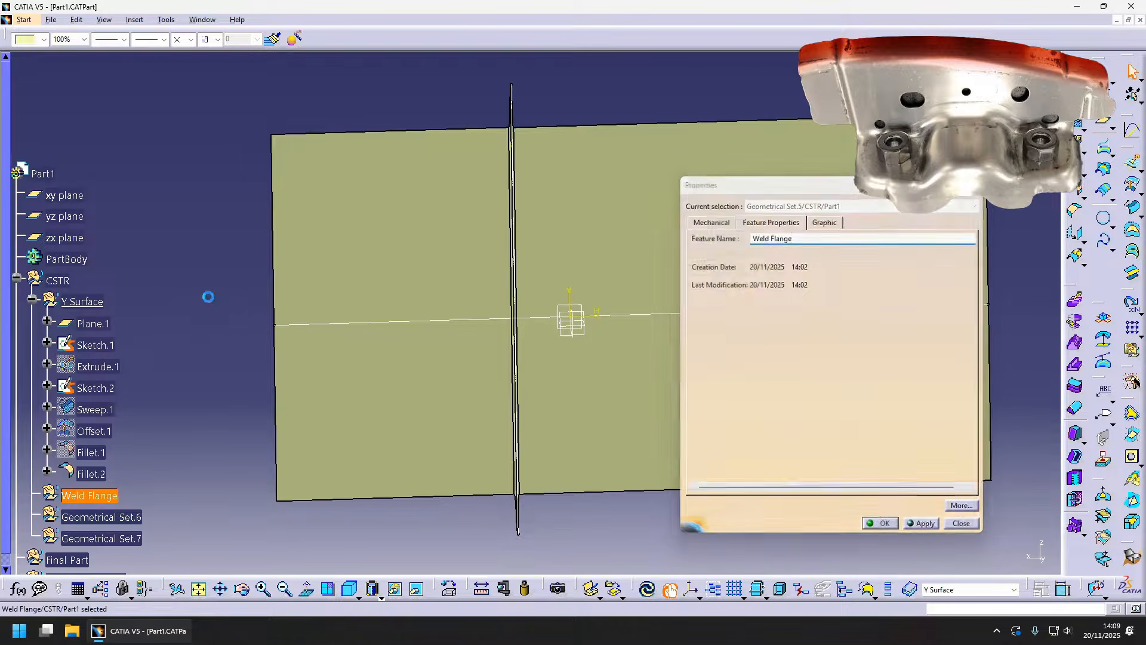
key(Return)
right_click(99, 498)
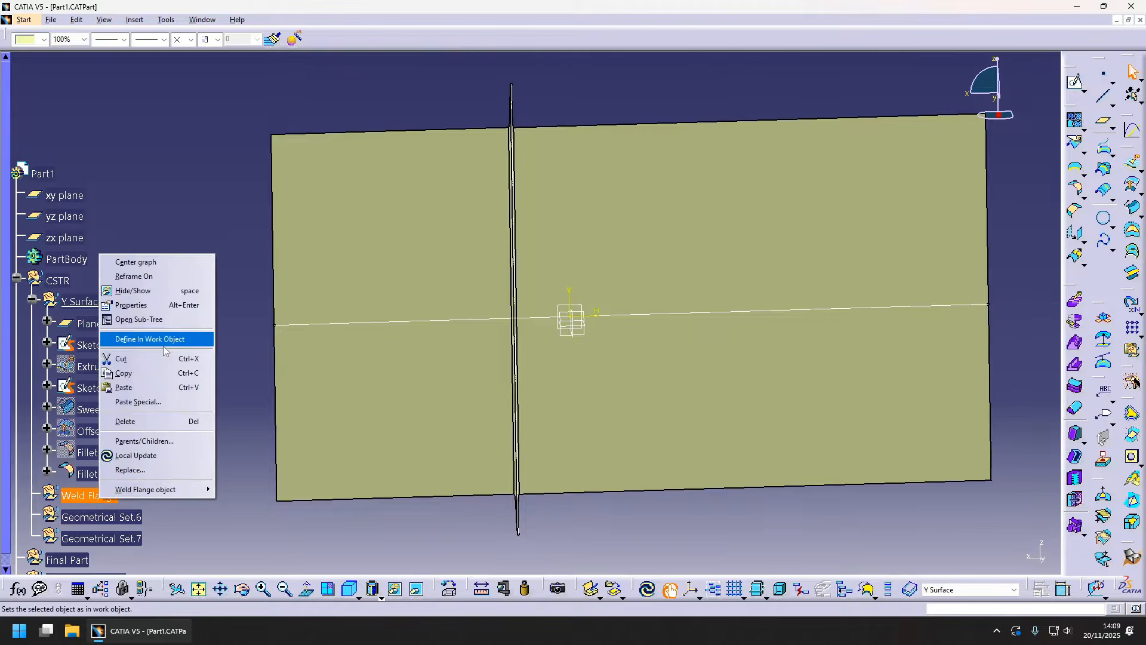
click(177, 339)
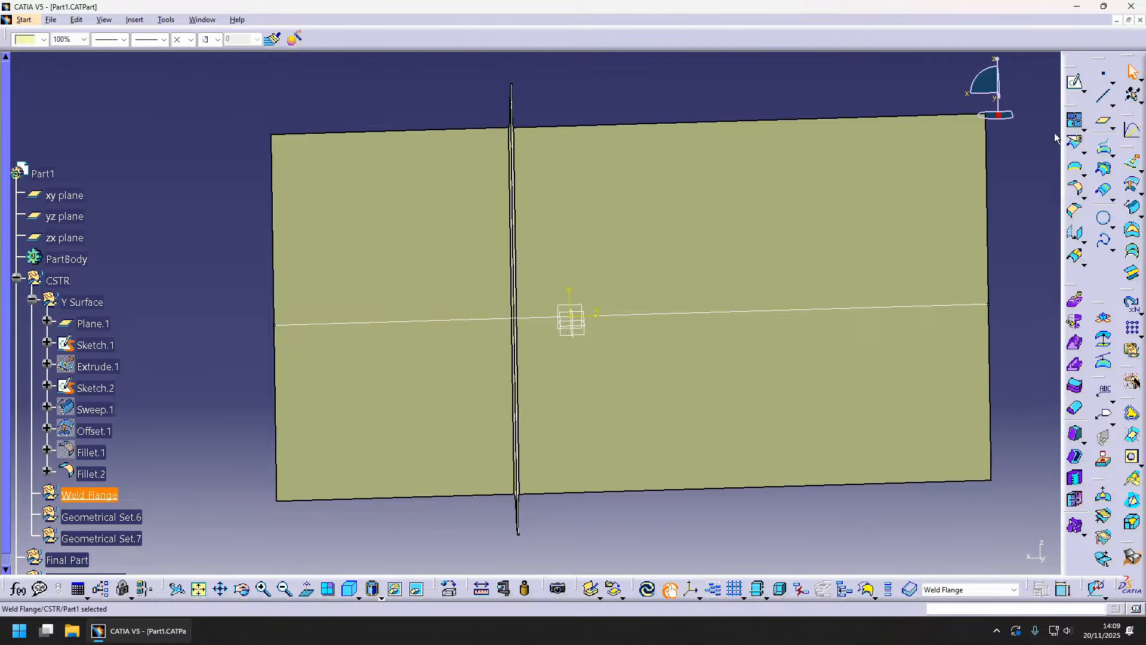
- Start a sketch on Plane.1 and draw a horizontal line above the horizontal axis, ending at the step edge
click(1077, 84)
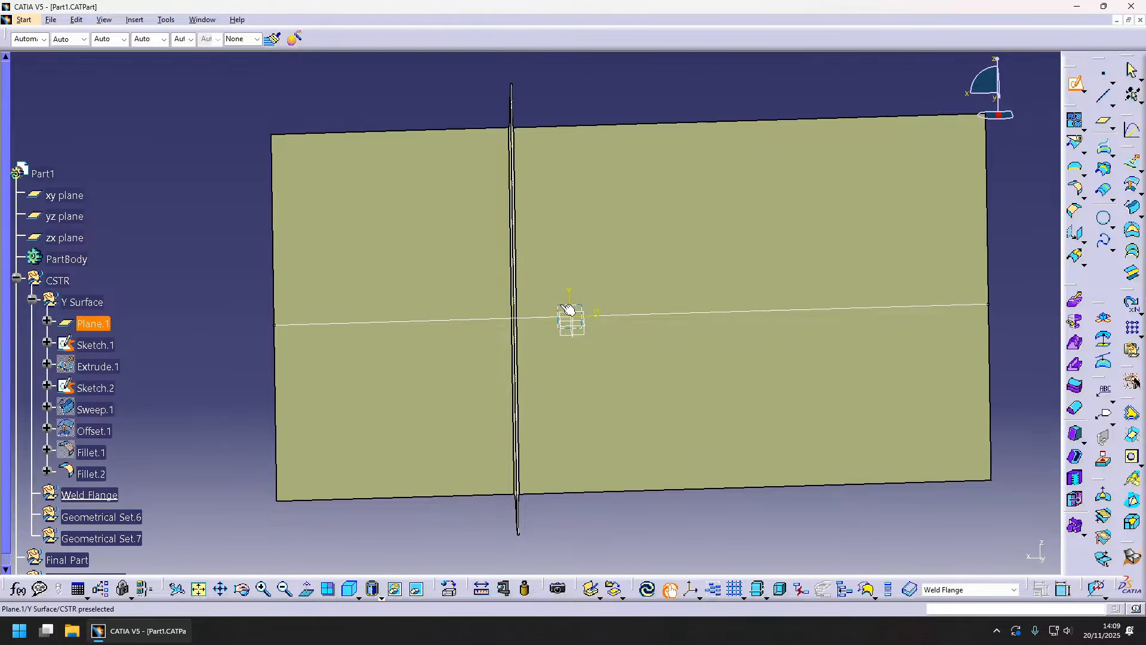
click(582, 322)
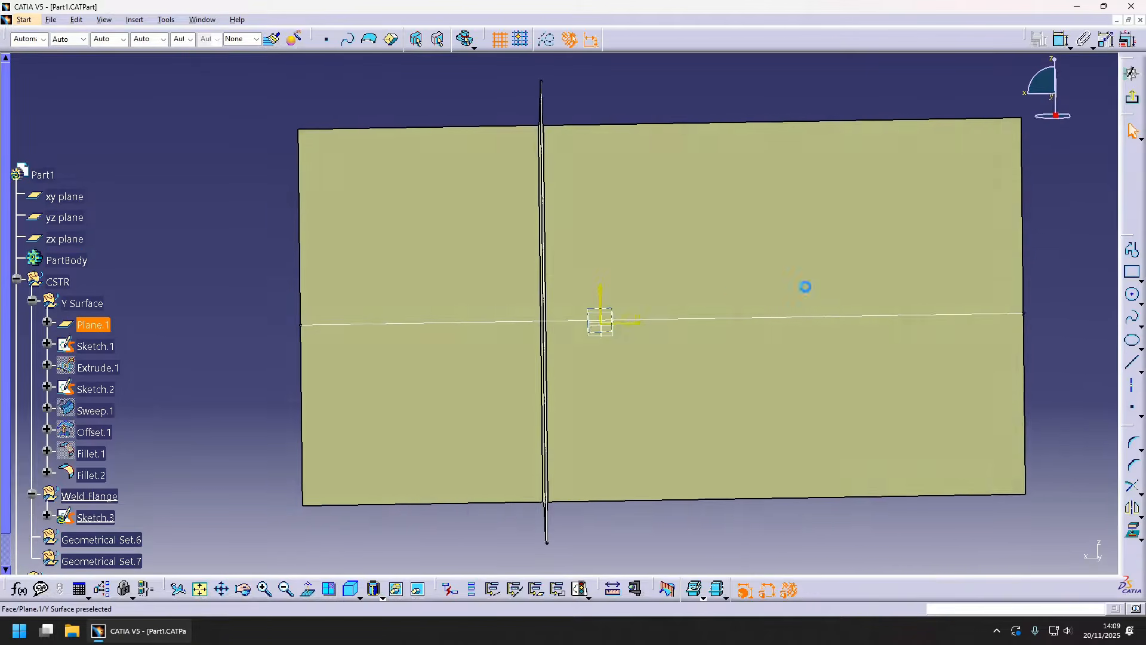
click(1132, 363)
click(410, 252)
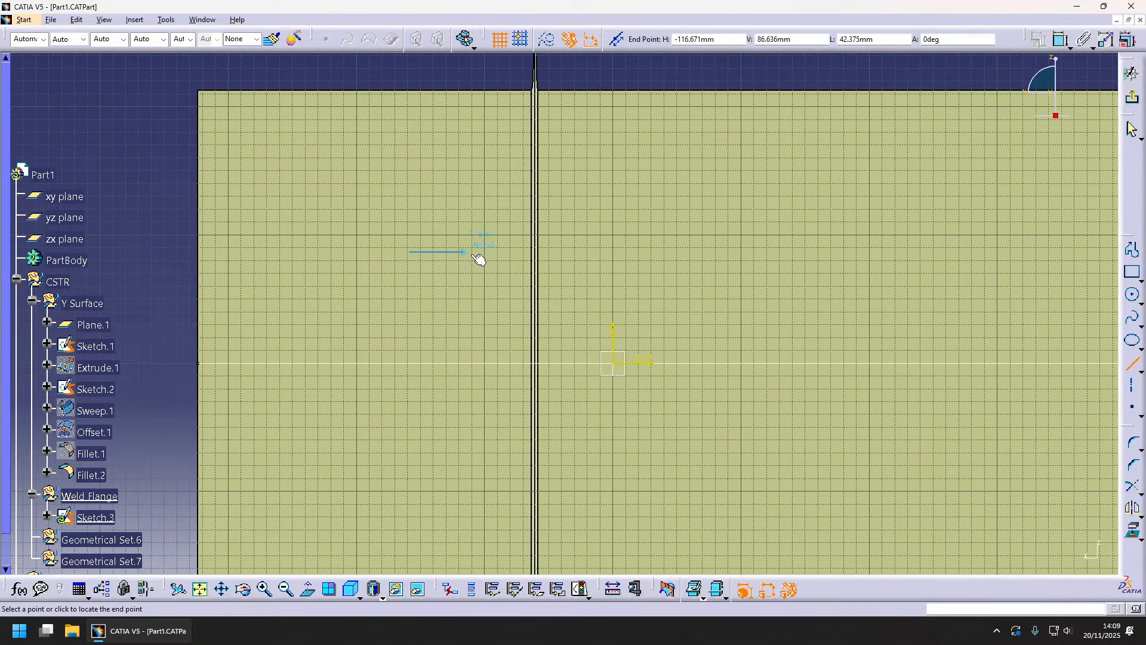
click(529, 252)
- Sketch a circle centred below the horizontal axis that passes through the line's end, and make it tangent to the line
click(1132, 294)
middle_drag(612, 362, 590, 312)
click(591, 313)
click(632, 356)
click(518, 216)
click(1061, 40)
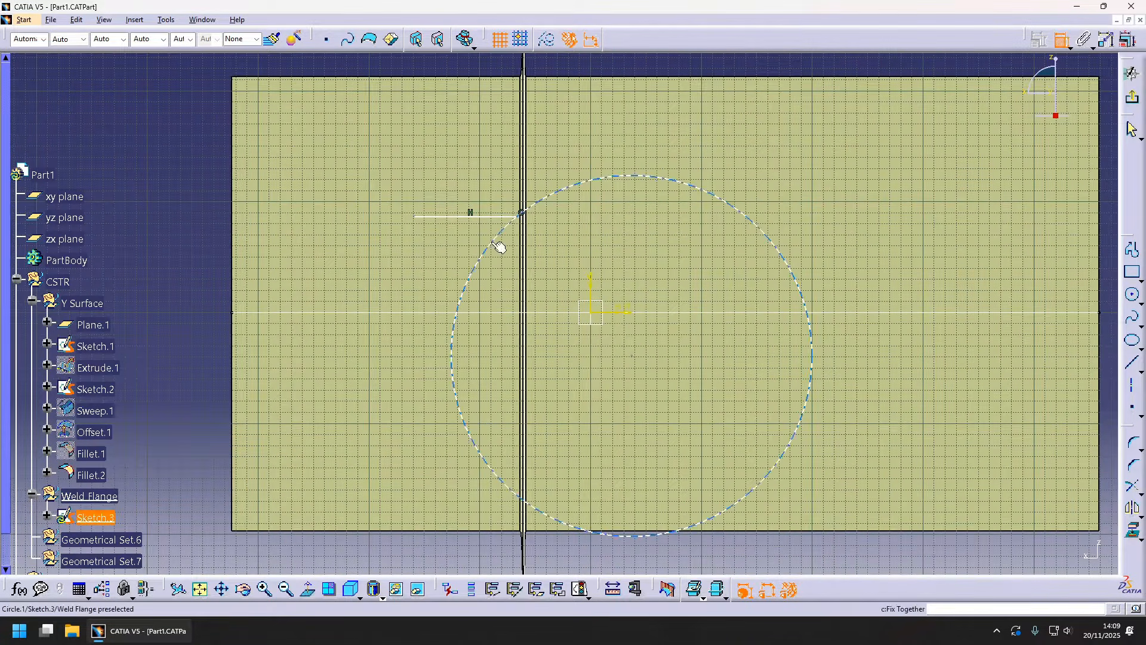
click(493, 242)
click(486, 216)
click(501, 223)
- Dimension the horizontal line 60 mm from the horizontal axis
click(610, 312)
click(470, 278)
double_click(470, 278)
text(60)
key(Return)
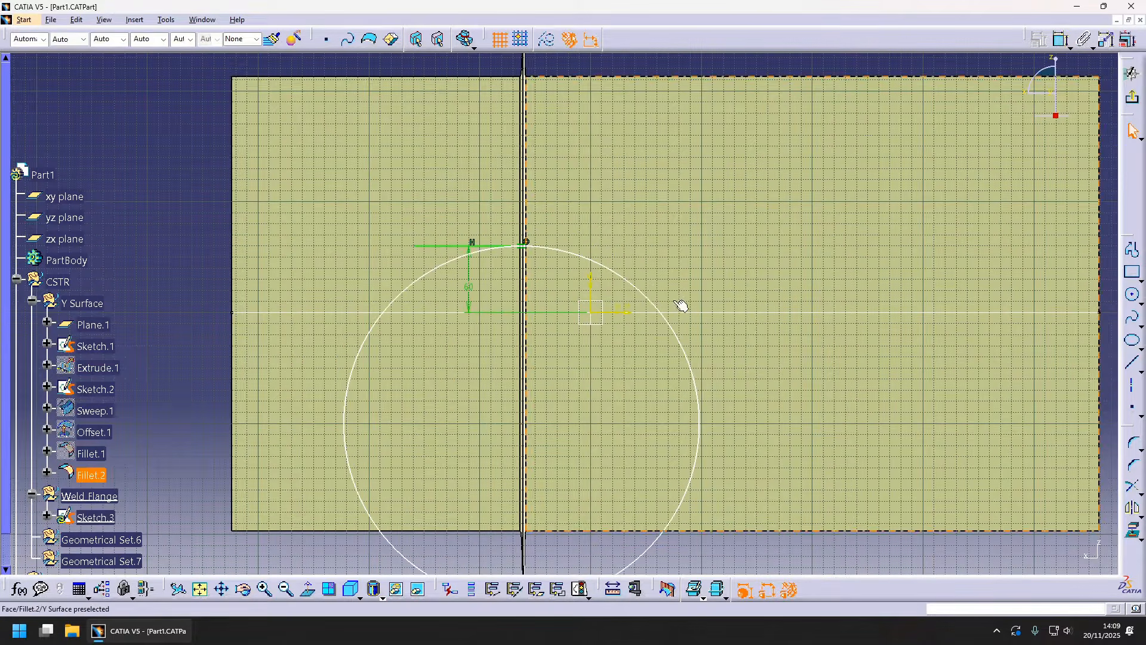
- Reposition the circle and set its diameter to 1600 mm
drag(673, 330, 828, 338)
click(1061, 39)
double_click(685, 486)
mouse_move(764, 422)
ctrl+middle_down()
mouse_move(765, 481)
mouse_move(765, 422)
ctrl+middle_up()
text(1600)
key(Return)
middle_drag(970, 422, 860, 376)
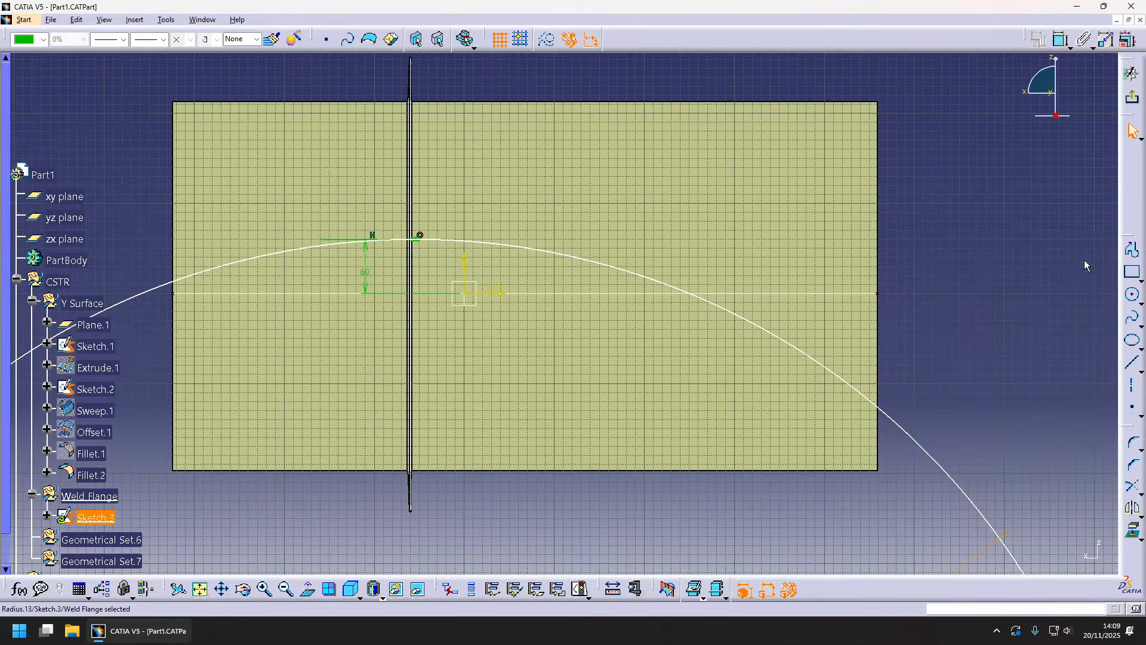
- Draw a horizontal axis line from the origin past the surface edge and trim the circle to the arc between both lines
click(1132, 386)
click(464, 293)
click(1000, 293)
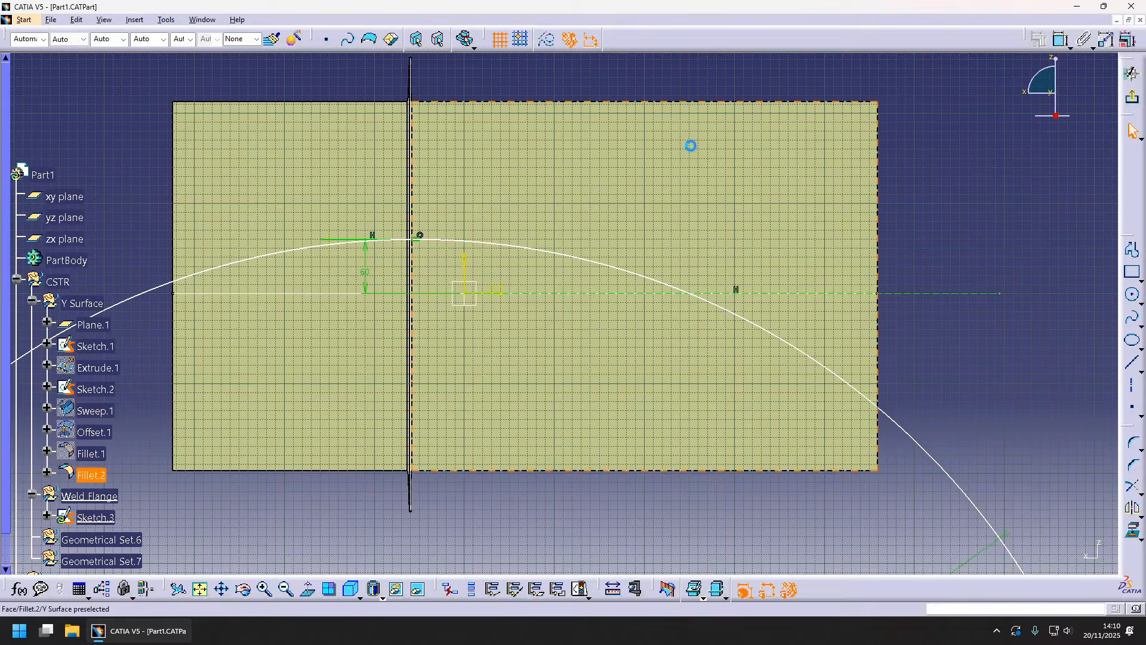
click(303, 247)
click(1061, 39)
ctrl+middle_drag(1015, 60, 552, 378)
click(552, 379)
ctrl+middle_drag(552, 378, 776, 157)
click(795, 156)
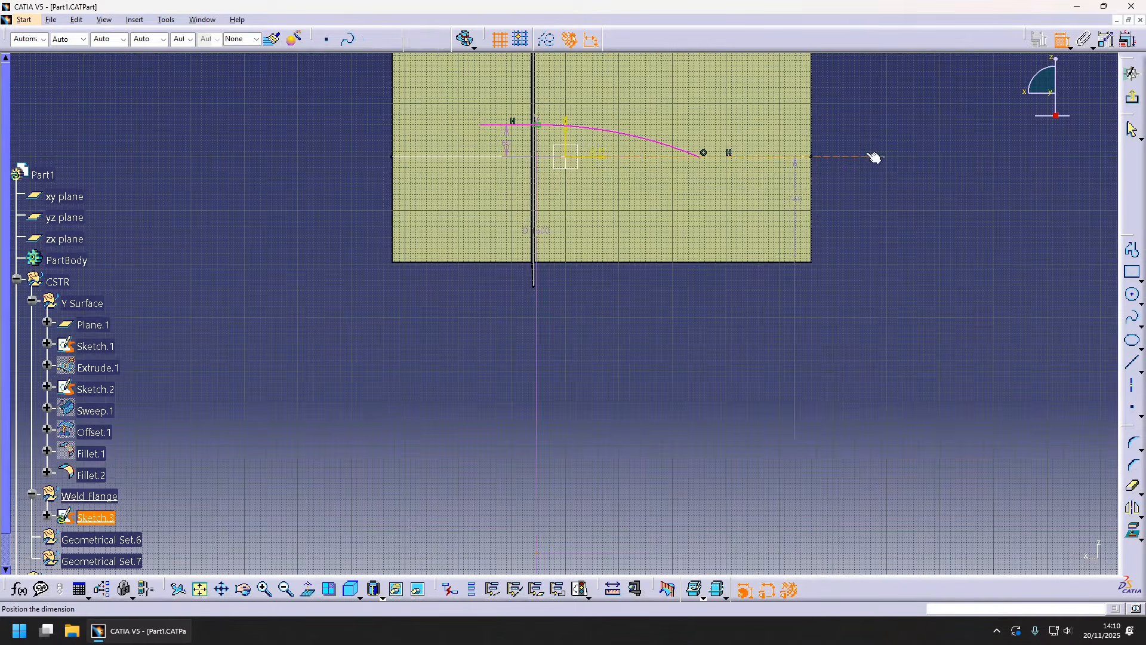
key(Escape)
- Move the arc's centre close to the vertical axis and dimension its horizontal offset from that axis
ctrl+middle_drag(870, 158, 567, 460)
drag(565, 272, 576, 272)
click(1061, 39)
click(580, 94)
ctrl+middle_drag(641, 448, 641, 272)
click(641, 272)
double_click(641, 272)
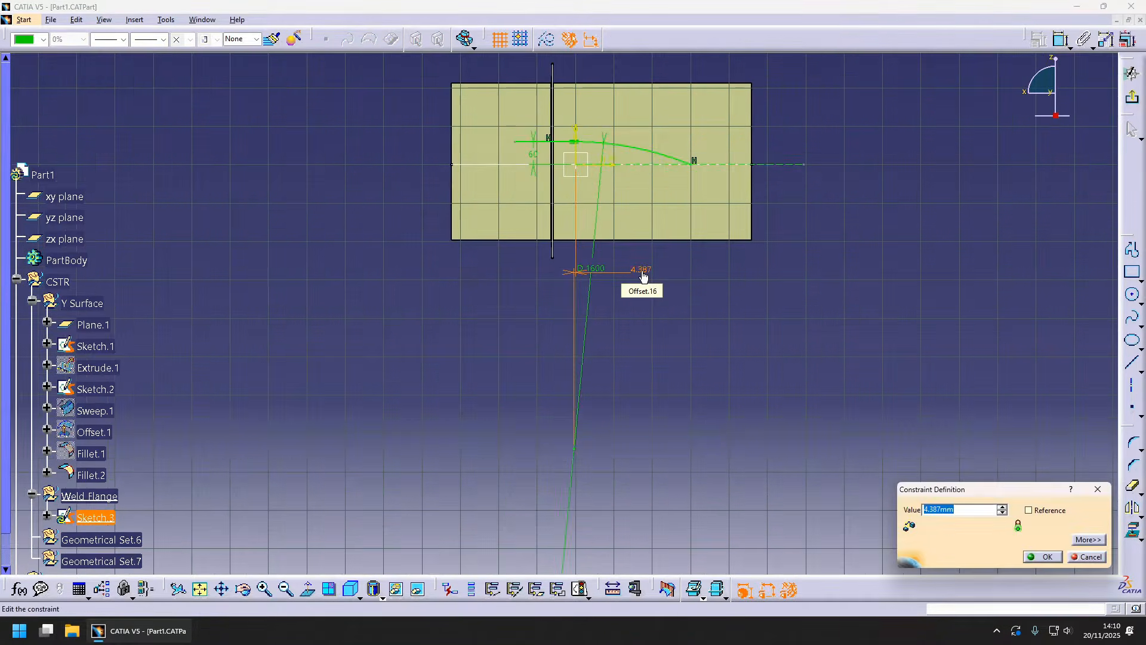
key(Escape)
mouse_move(639, 409)
ctrl+middle_down()
mouse_move(633, 261)
mouse_move(608, 352)
mouse_move(590, 357)
mouse_move(742, 286)
mouse_move(794, 245)
mouse_move(767, 270)
mouse_move(747, 266)
mouse_move(777, 280)
ctrl+middle_up()
- Exit the sketch and extrude Sketch.3 as a surface with limits of 213 mm and 197 mm
click(1134, 99)
click(1135, 162)
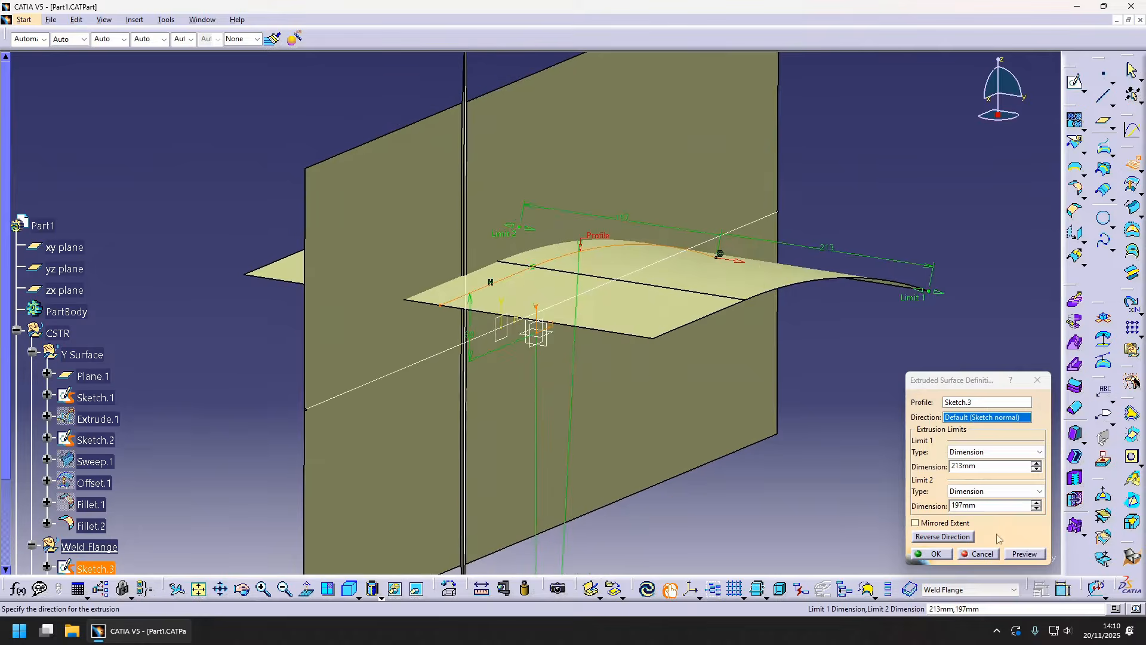
click(936, 554)
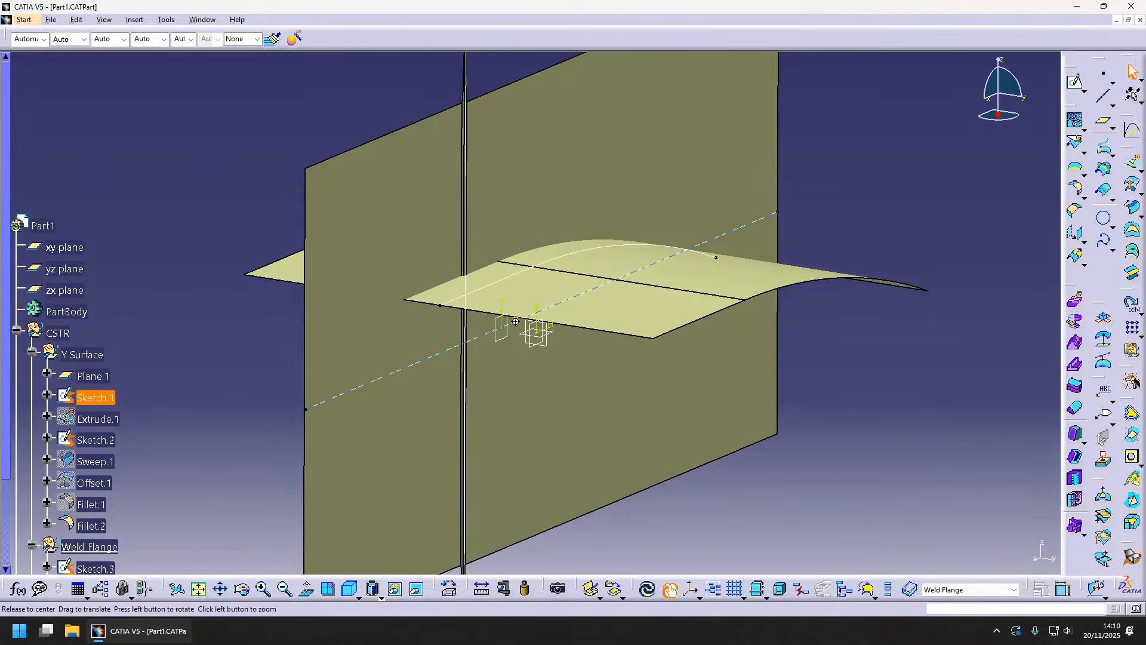
- Create the intersection between the curved Extrude.2 surface and Sketch.2
middle_drag(516, 322, 835, 353)
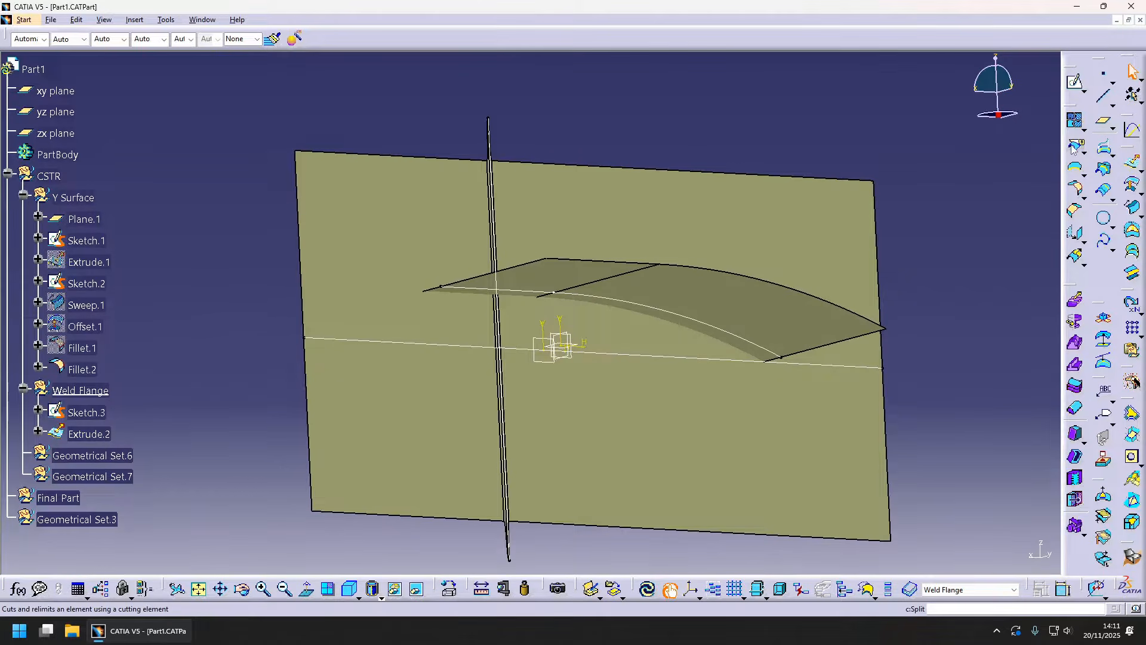
click(1103, 169)
middle_drag(710, 385, 637, 285)
click(553, 239)
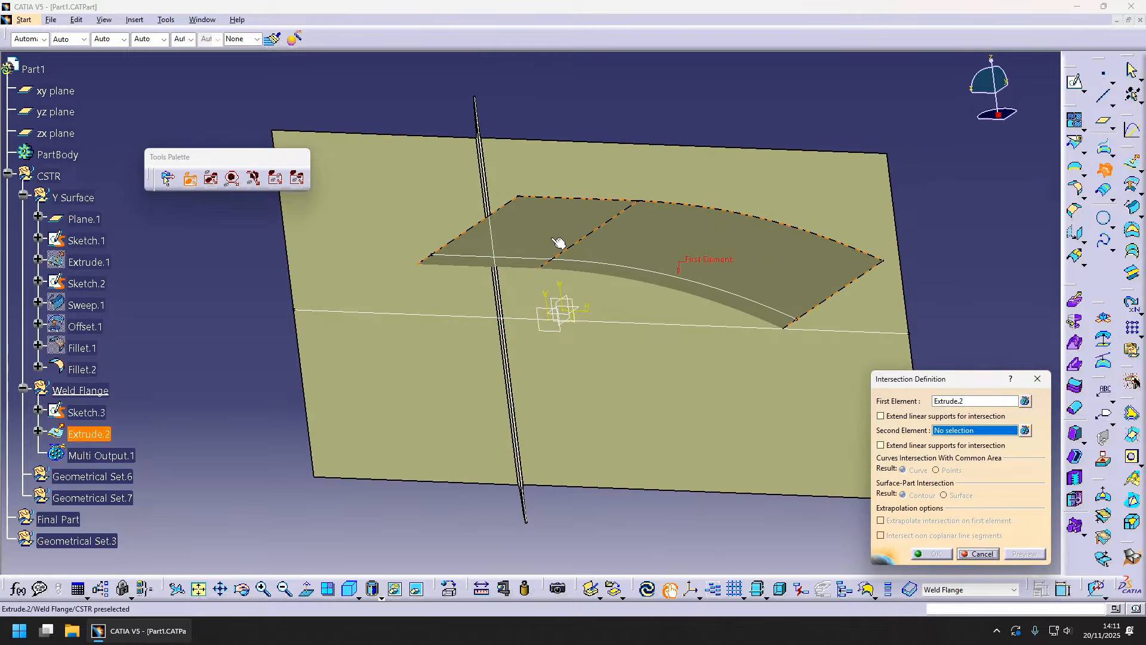
click(501, 249)
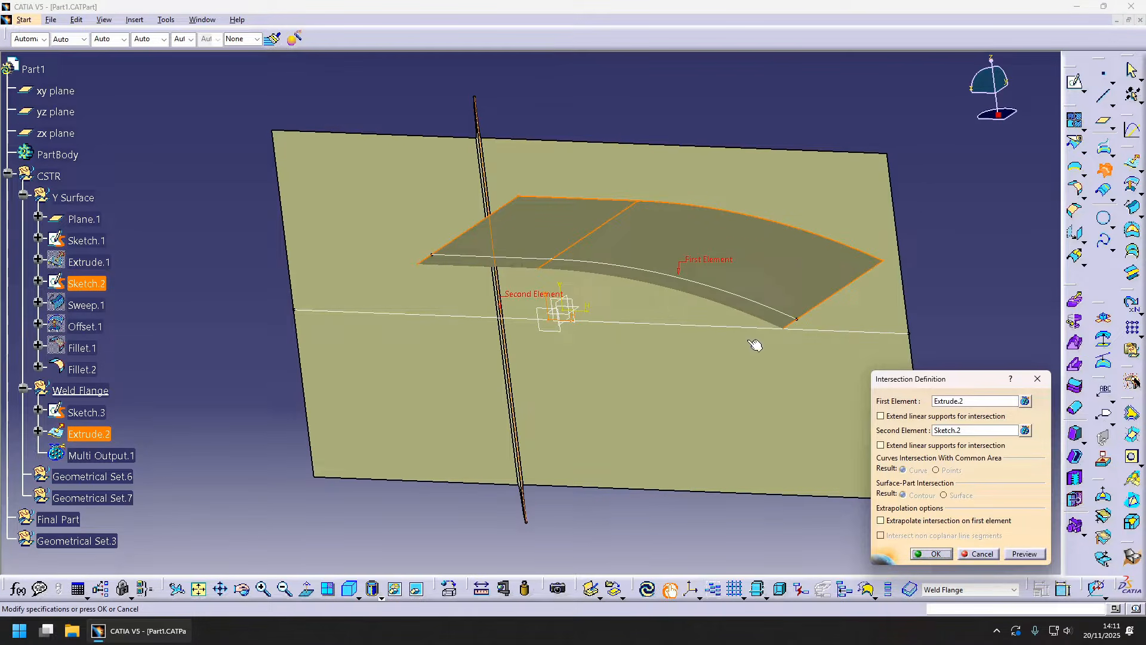
click(929, 554)
- Create a point-direction line through Intersect.1 normal to the zx plane, starting at -132 mm and ending at 243 mm
middle_drag(900, 542, 669, 394)
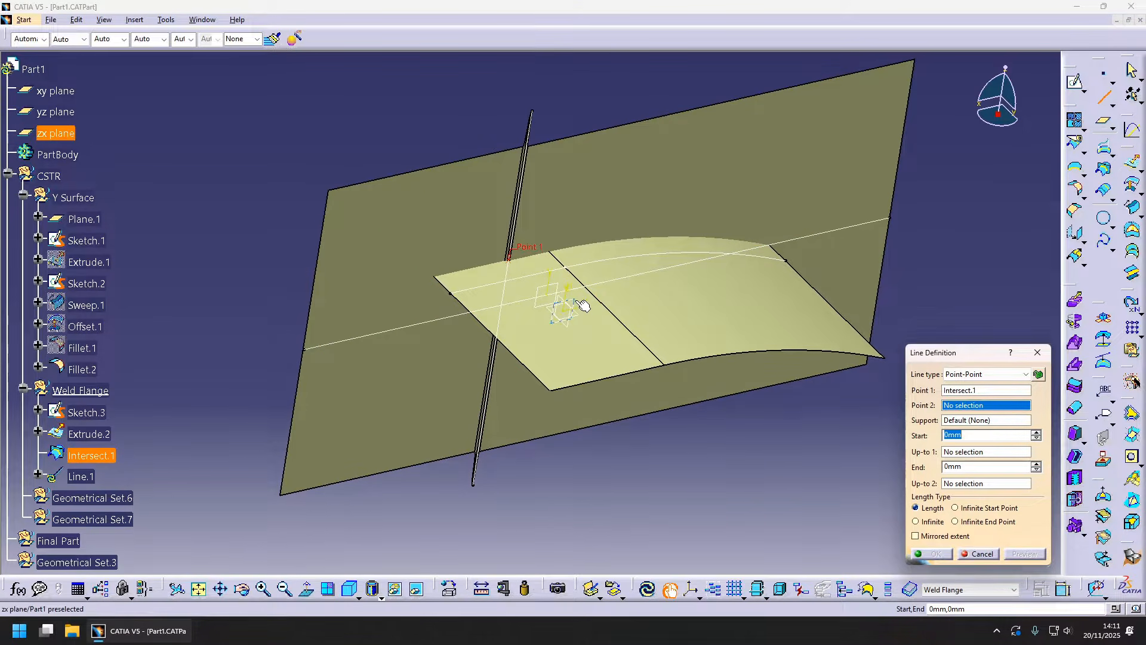
click(576, 302)
mouse_move(505, 340)
middle_down()
mouse_move(528, 327)
mouse_move(502, 317)
mouse_move(512, 333)
middle_up()
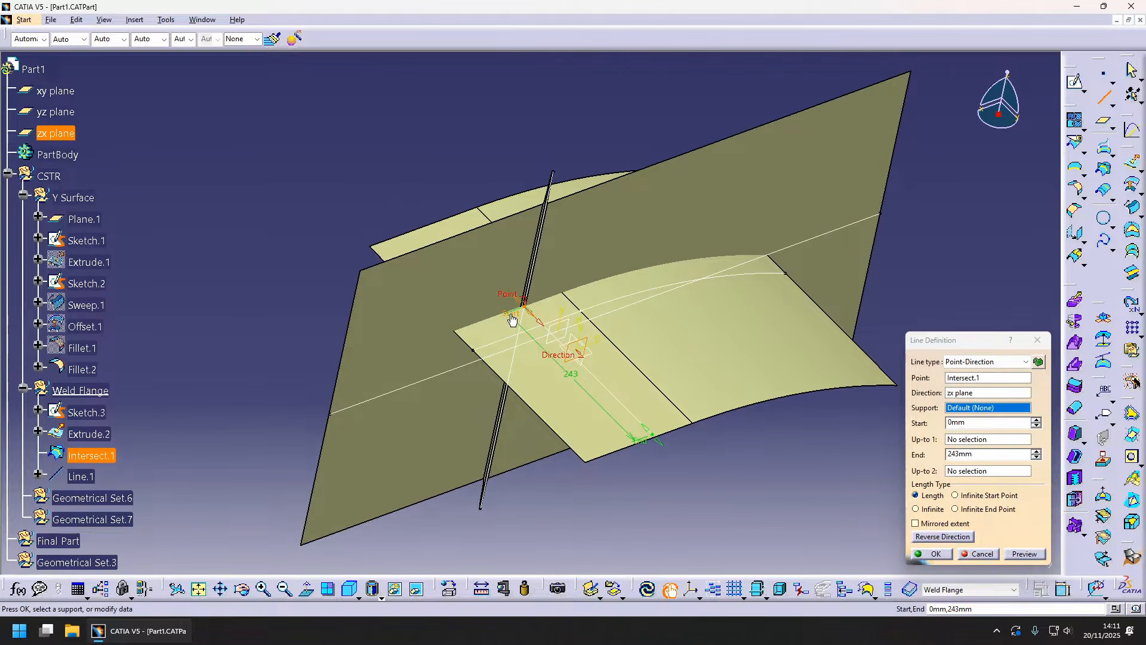
middle_drag(442, 248, 775, 373)
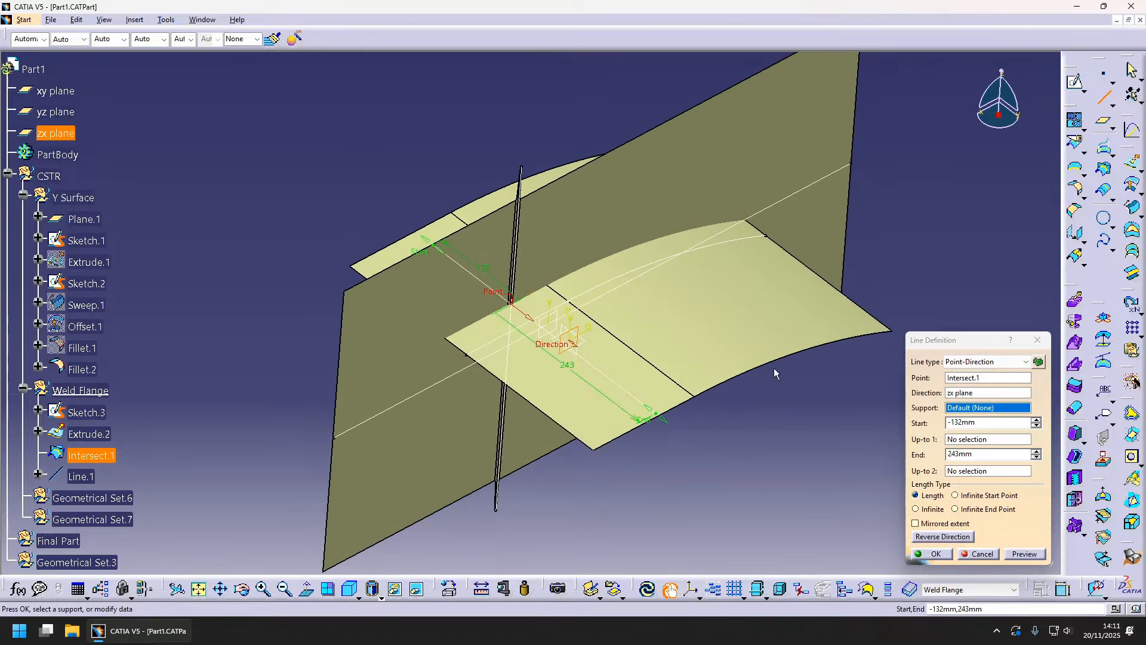
click(936, 554)
- Set up a line-profile sweep with Line.1 as guide curve and change its subtype to With draft direction
middle_drag(937, 555, 511, 277)
click(1074, 210)
click(507, 291)
click(509, 279)
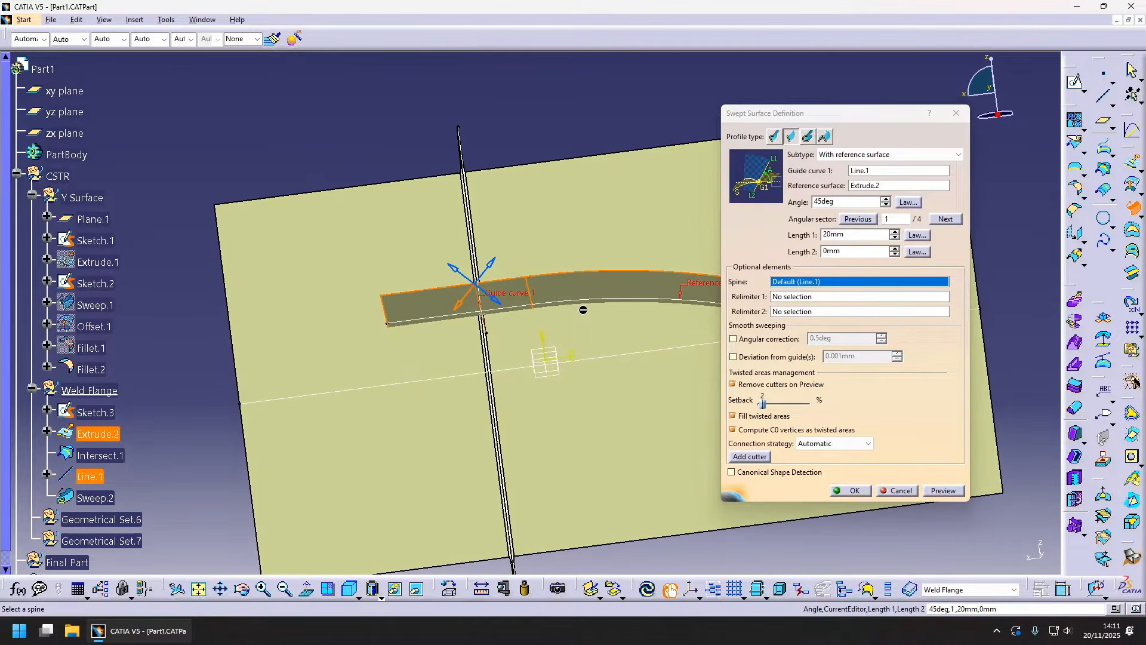
click(888, 170)
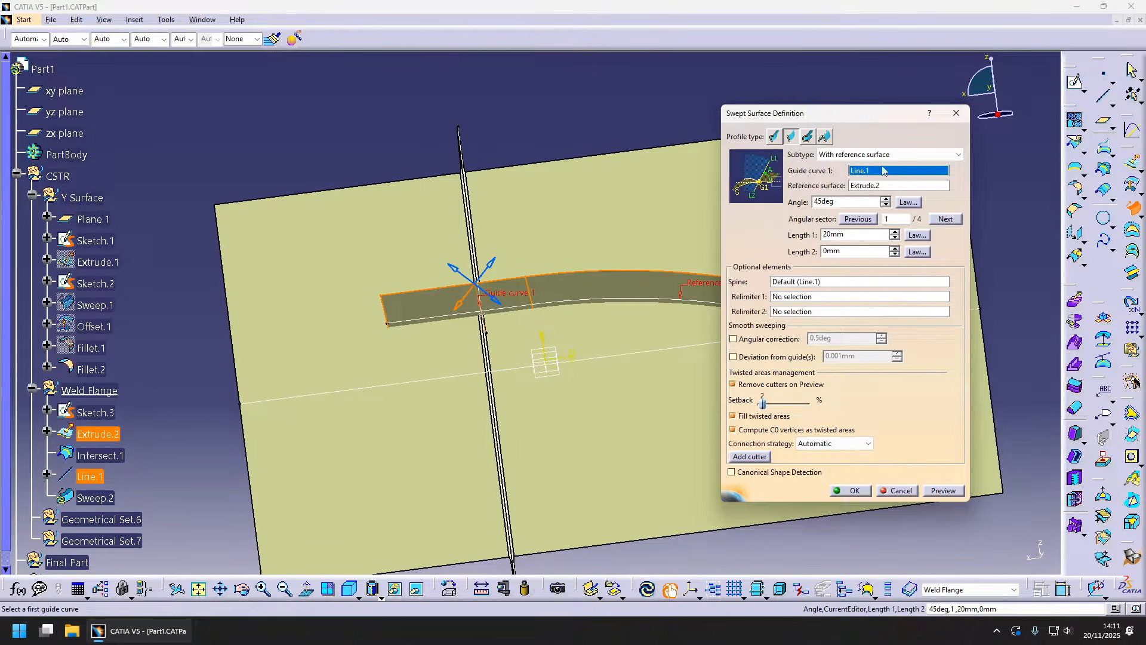
click(888, 154)
click(883, 211)
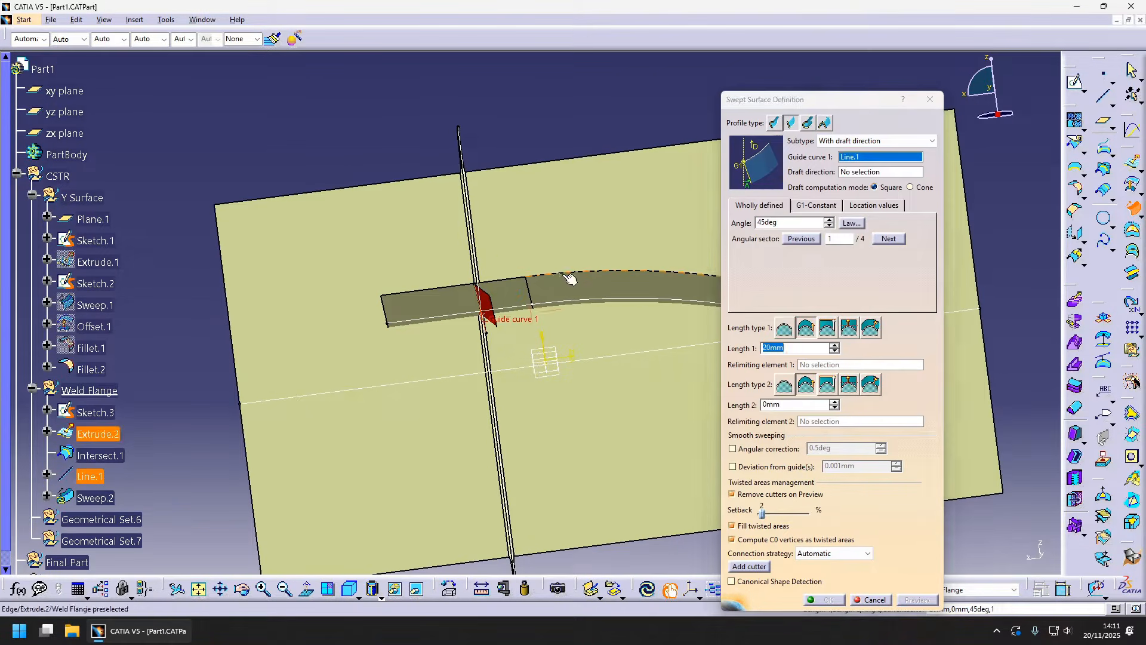
- Use the xy plane as draft direction, keep 45 degrees and length 1 at 20 mm, and create the swept surface
mouse_move(704, 197)
middle_down()
mouse_move(660, 217)
mouse_move(590, 327)
middle_up()
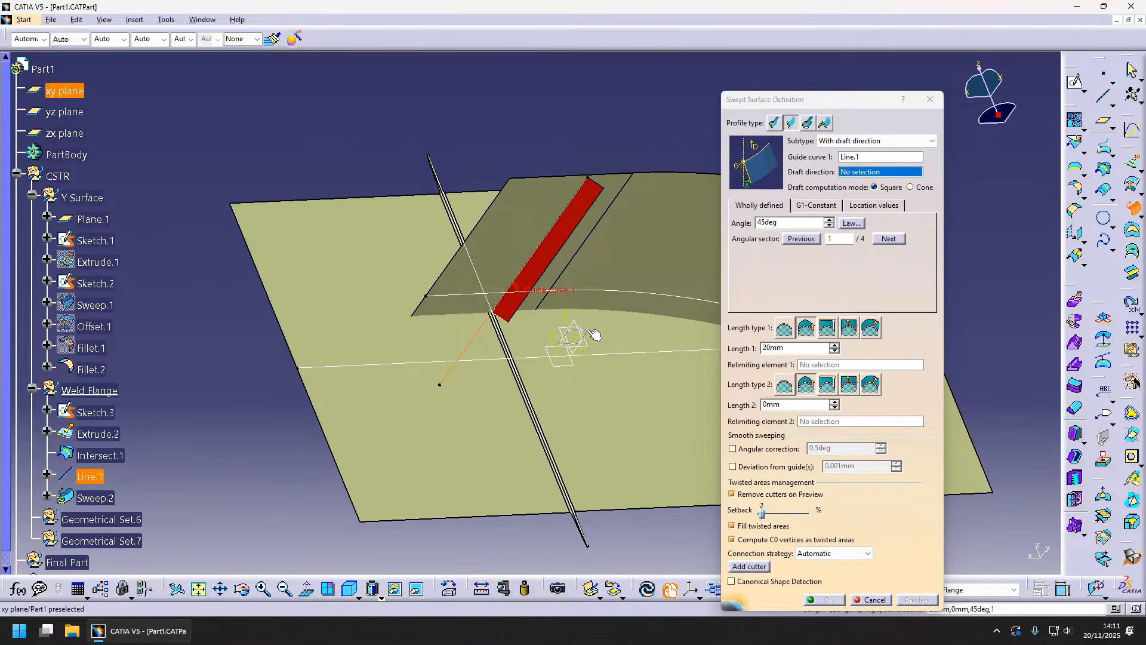
click(588, 331)
middle_drag(637, 253, 545, 310)
middle_drag(693, 240, 693, 298)
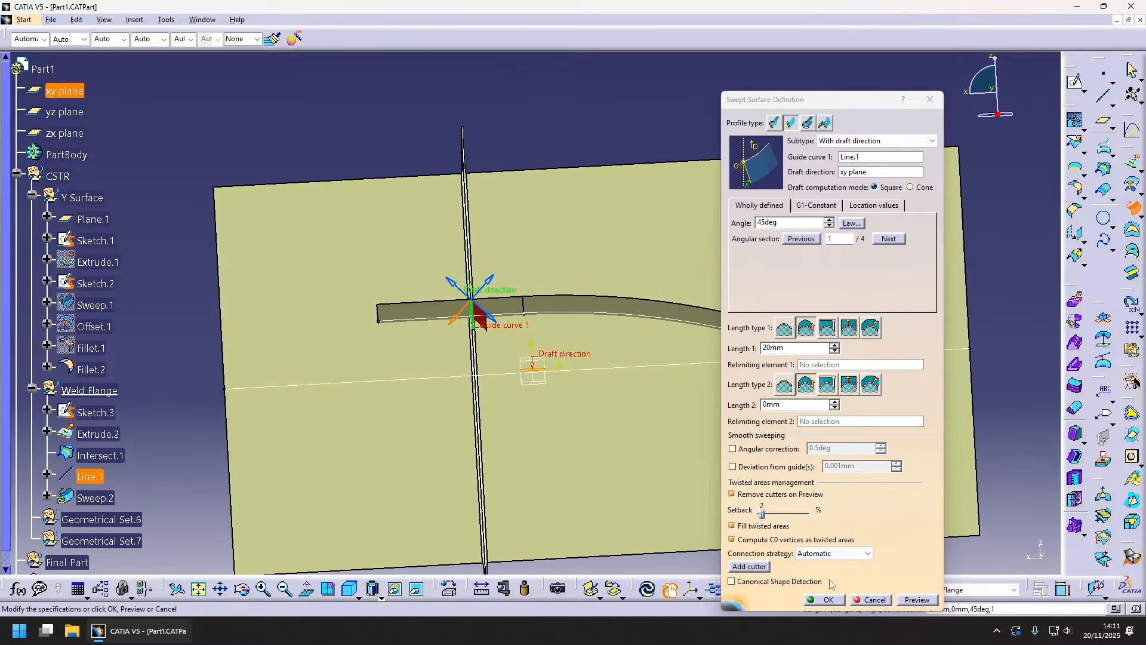
click(924, 602)
click(828, 600)
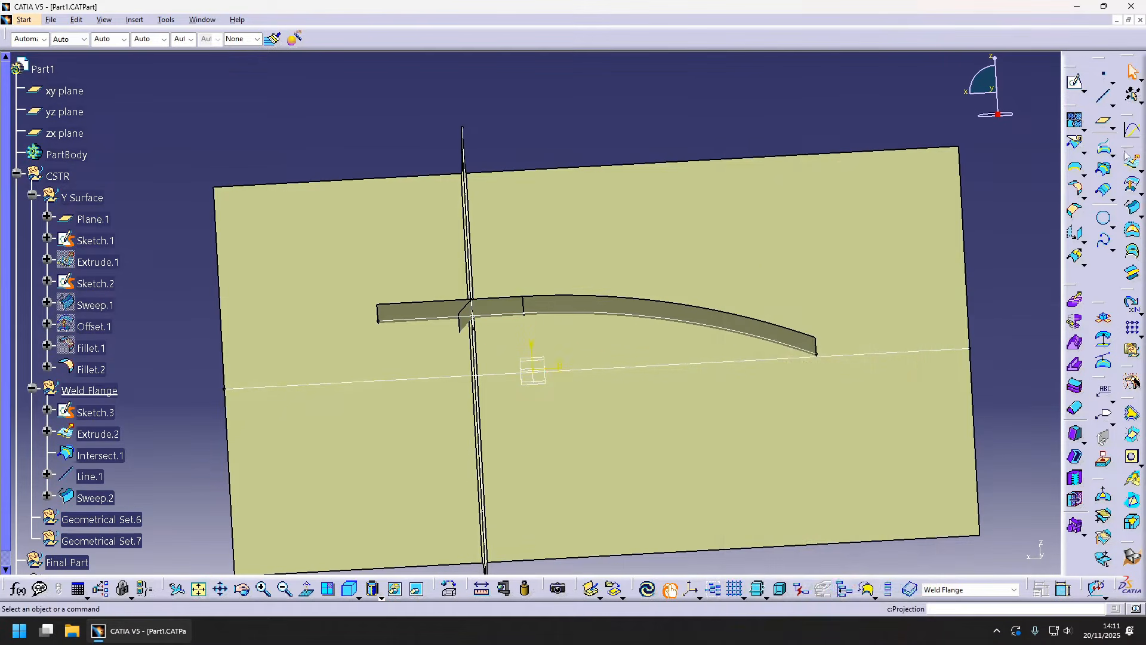
- Offset the Extrude.2 surface by 1.6 mm and reverse the offset direction
click(515, 273)
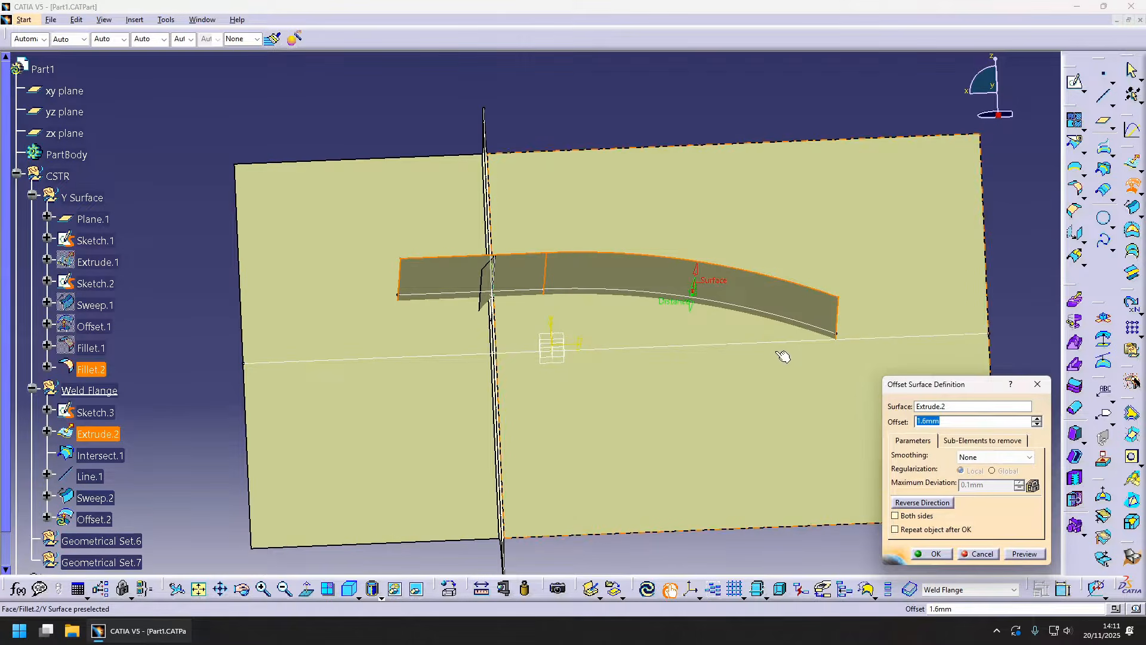
click(940, 554)
middle_drag(566, 297, 519, 328)
double_click(654, 327)
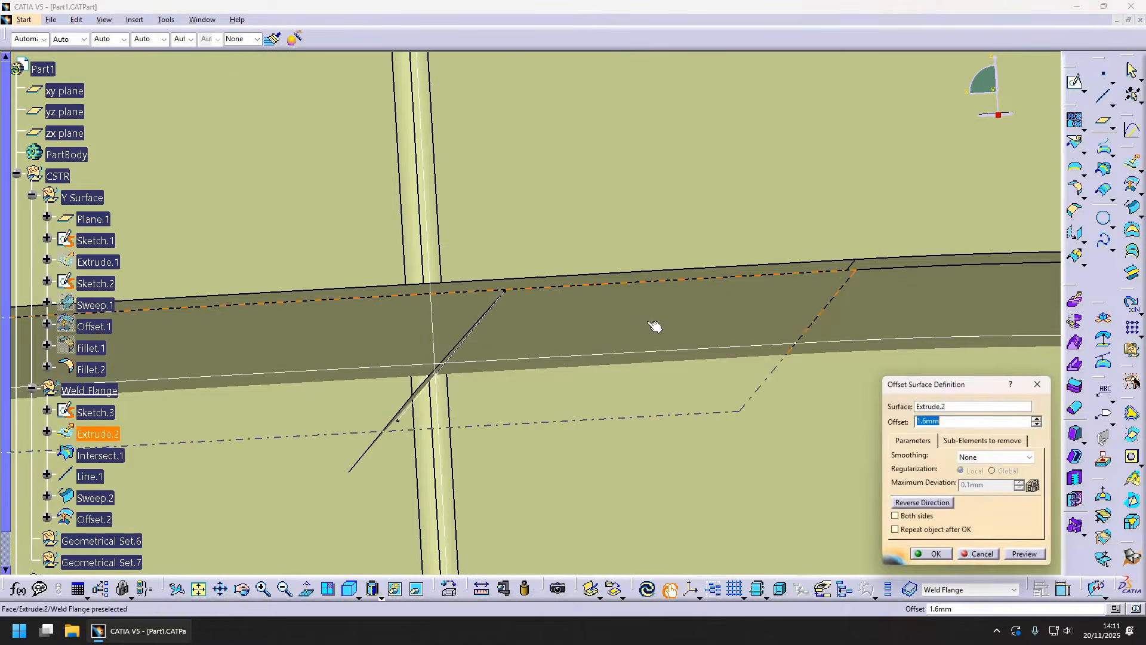
click(941, 505)
click(935, 555)
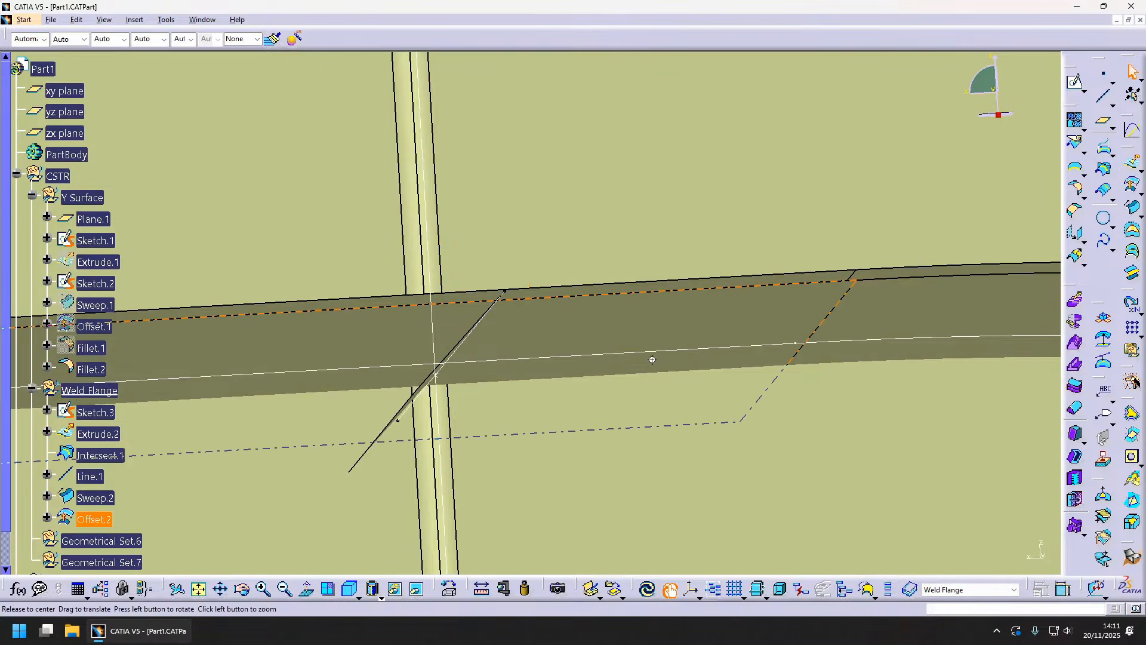
- Create a 5 mm bitangent fillet between Offset.2 and Sweep.2, trimming both supports
middle_drag(652, 356, 785, 431)
click(1074, 189)
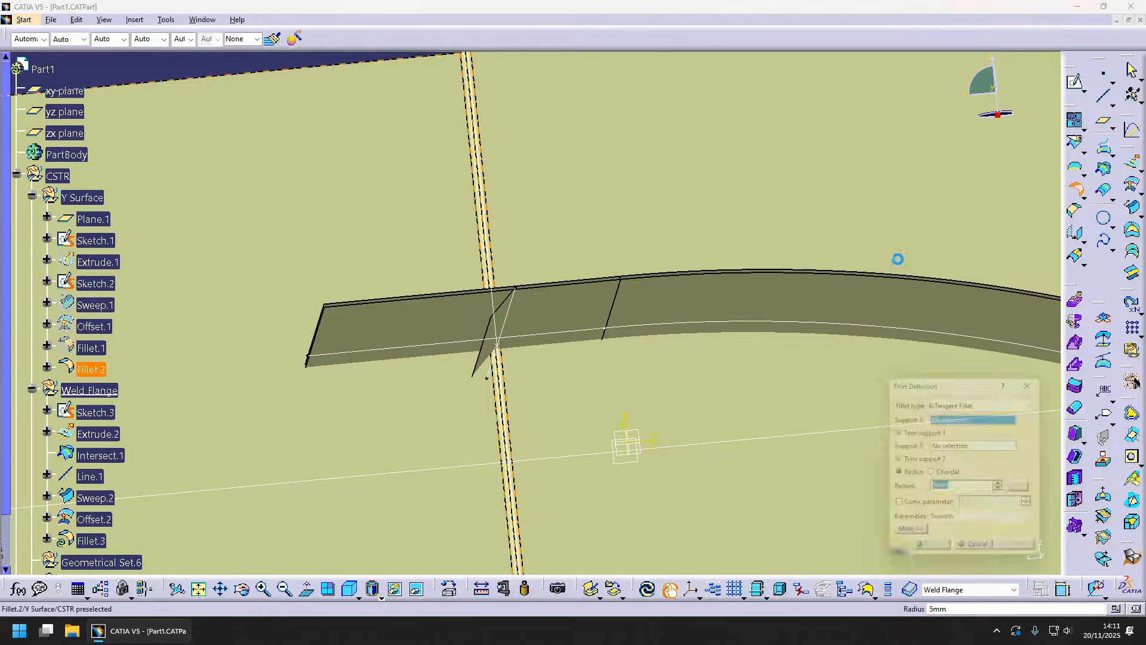
click(438, 338)
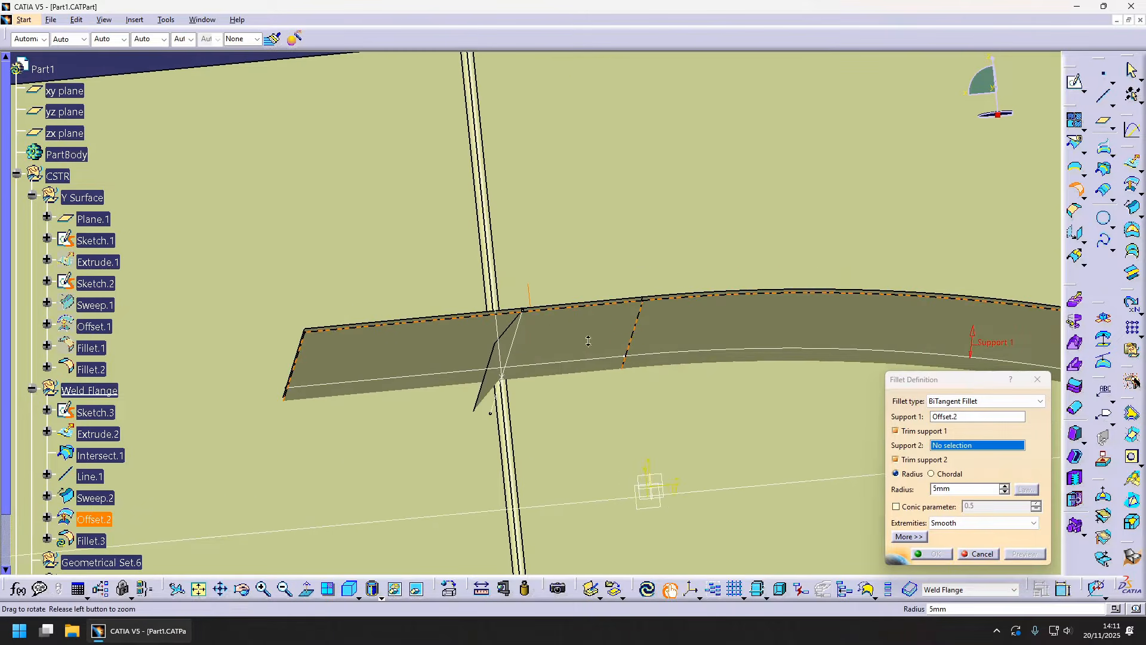
click(500, 353)
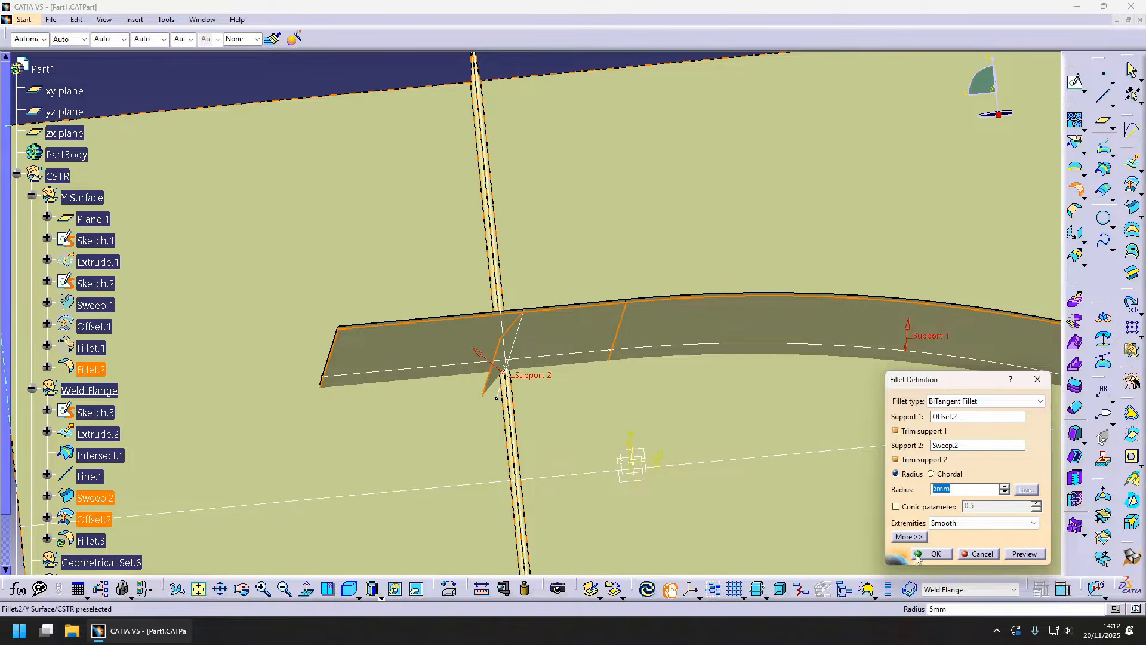
click(940, 559)
scroll(640, 379, up, 2)
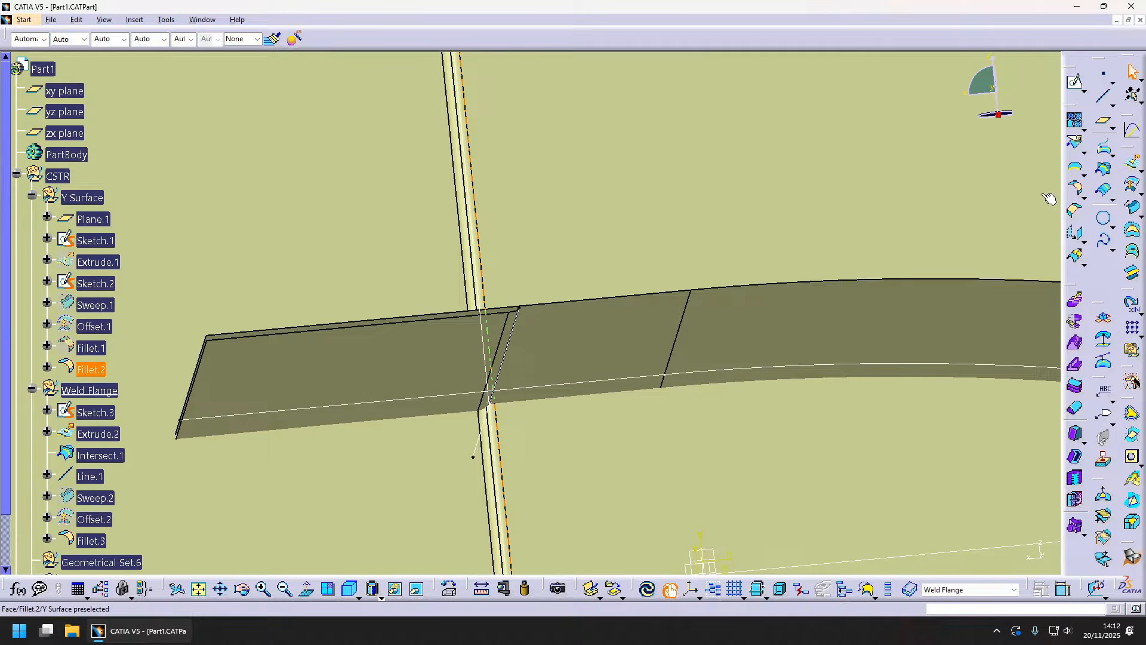
- Create a 5 mm bitangent fillet between Fillet.3 and Extrude.2, trimming both supports, to complete the stepped weld flange
click(1075, 189)
click(397, 371)
middle_drag(535, 325, 394, 355)
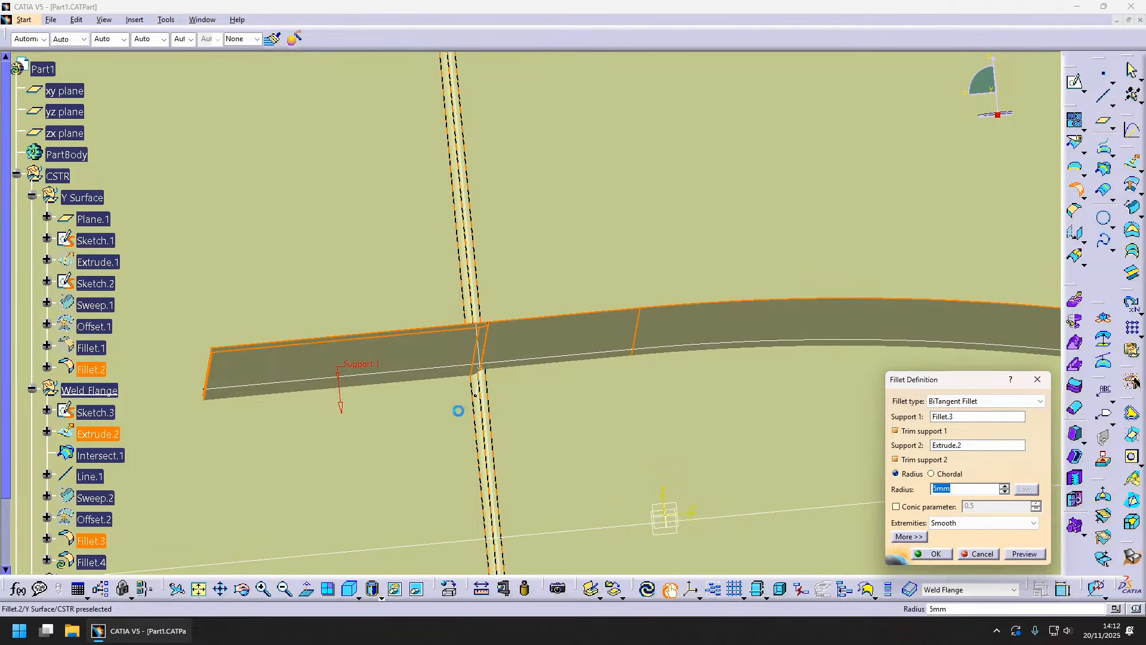
ctrl+middle_drag(459, 410, 612, 479)
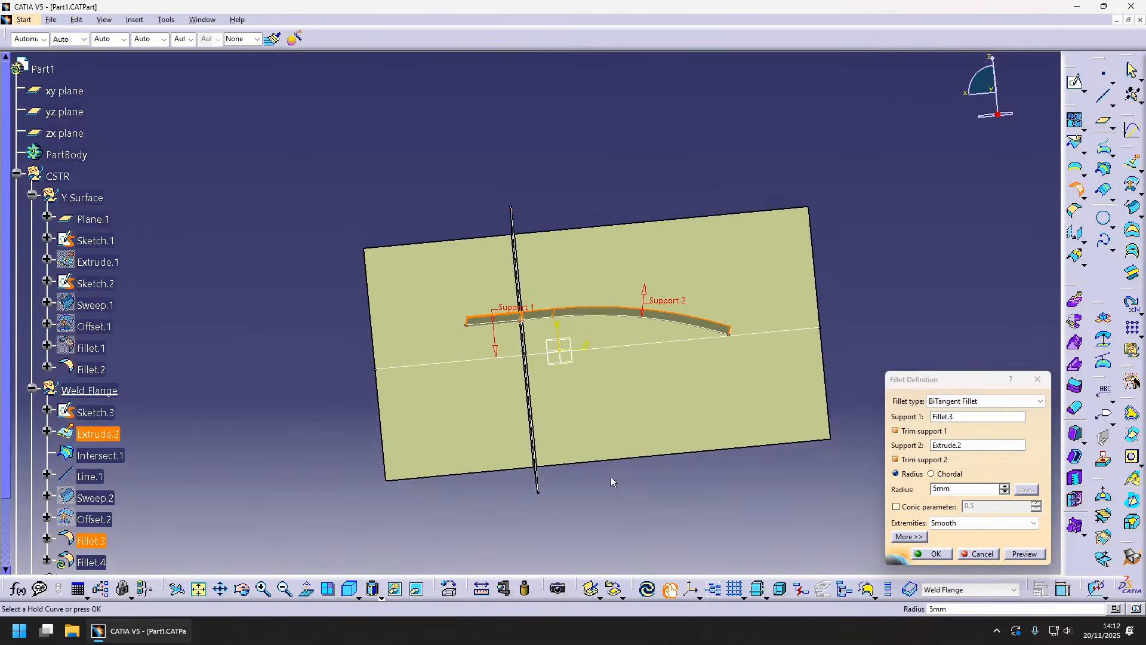
click(935, 553)
- Collapse the Y Surface and Weld Flange sets, rename Geometrical Set.6 as "Nut FLange" and define it as the work object
ctrl+middle_drag(647, 280, 555, 344)
click(236, 331)
click(32, 195)
click(27, 216)
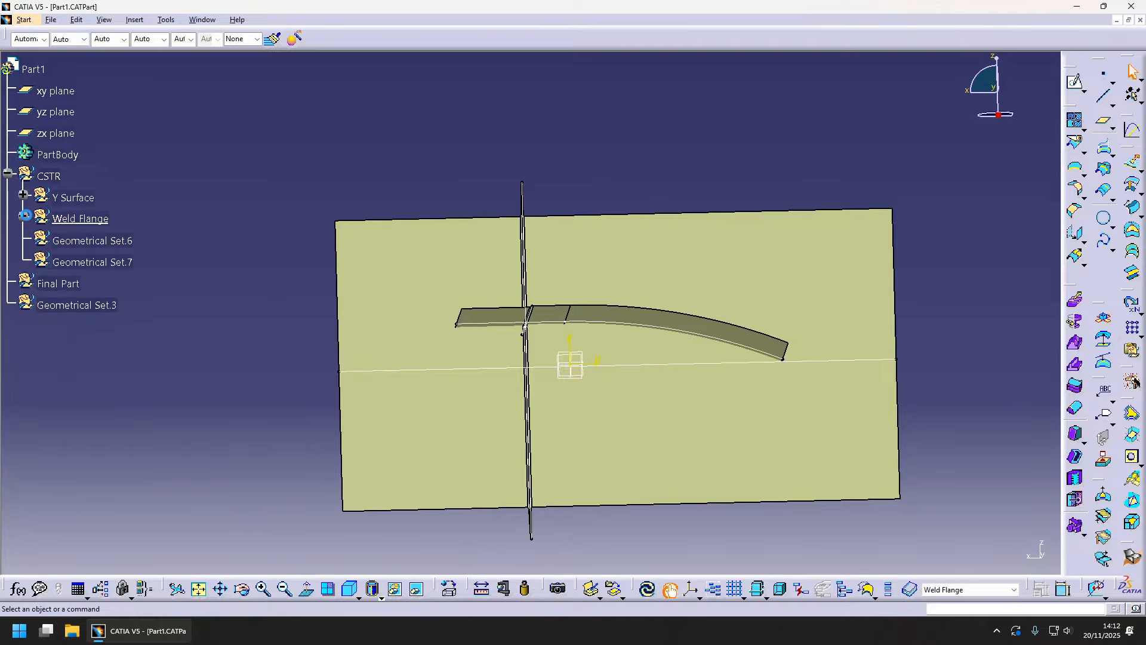
right_click(122, 246)
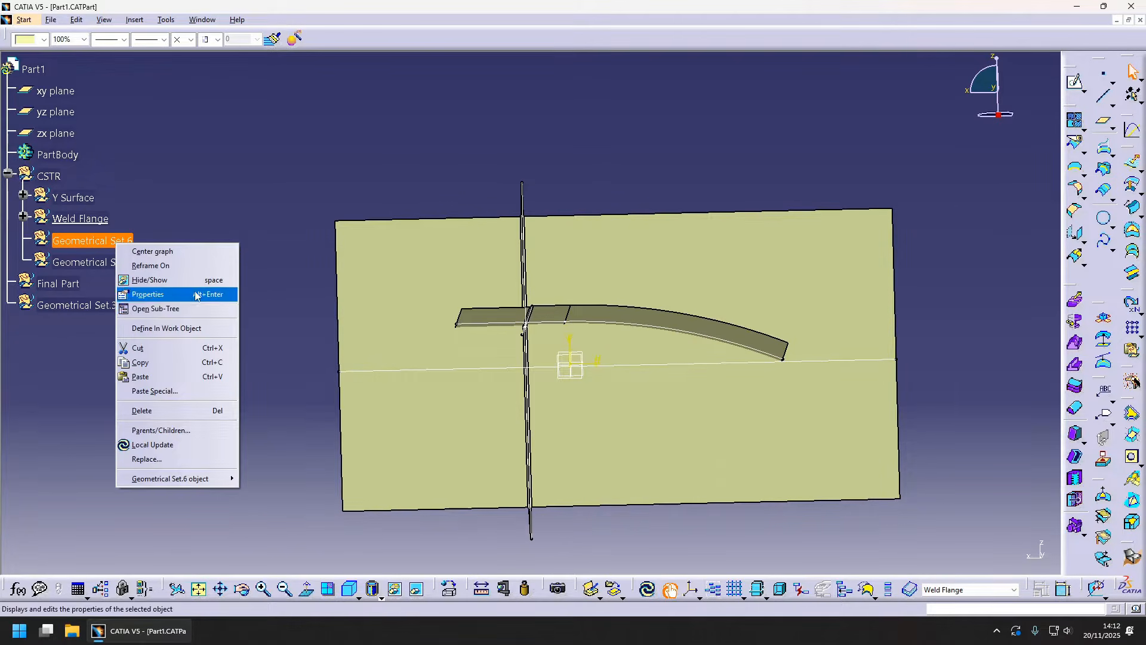
click(179, 293)
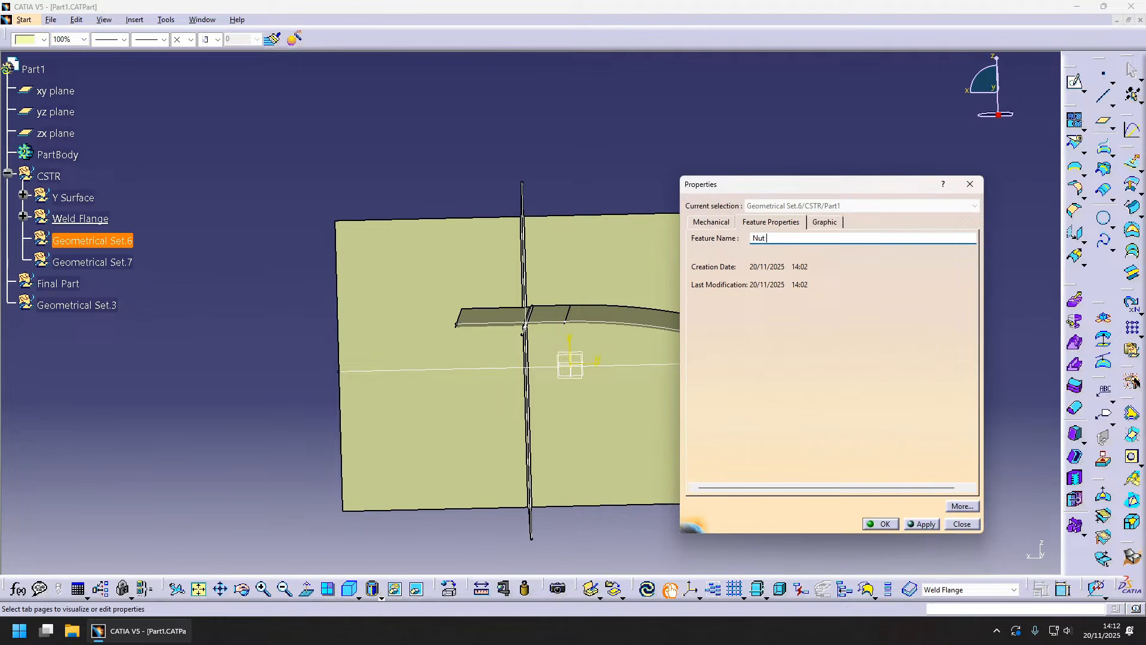
text(Nut FLange)
key(Return)
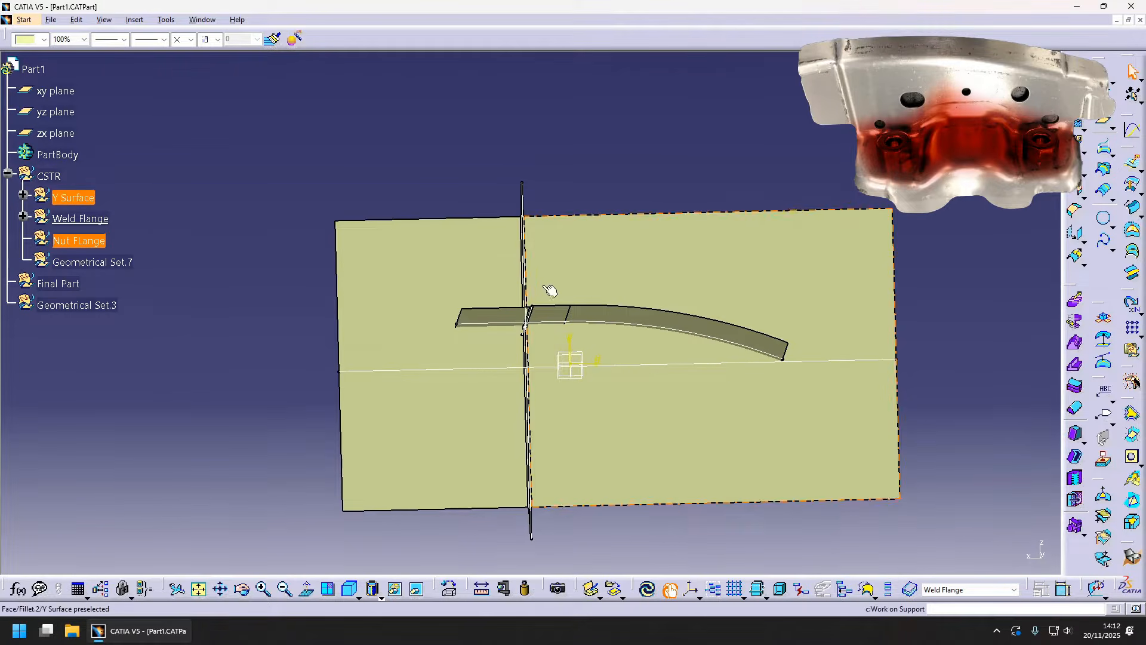
right_click(96, 242)
click(154, 328)
- Create a coordinate point at X 35 mm, Y -5 mm, Z 0 mm from the default origin
middle_drag(660, 400, 1003, 179)
click(1106, 74)
middle_drag(573, 394, 406, 394)
click(1036, 445)
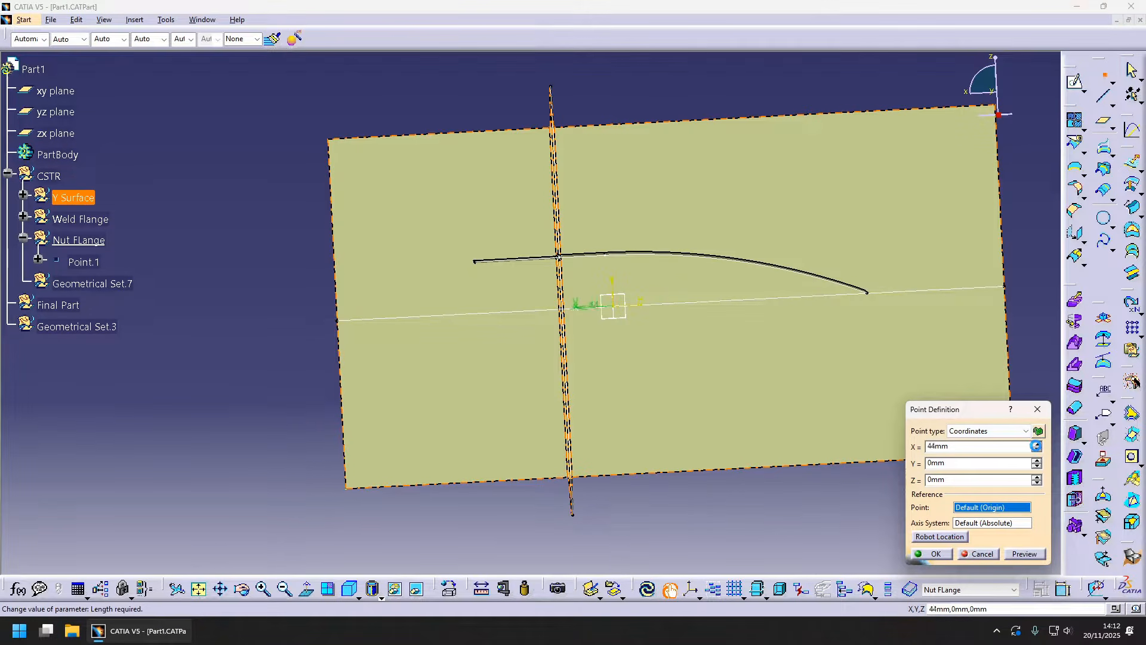
click(1038, 448)
middle_drag(591, 363, 574, 307)
click(1038, 460)
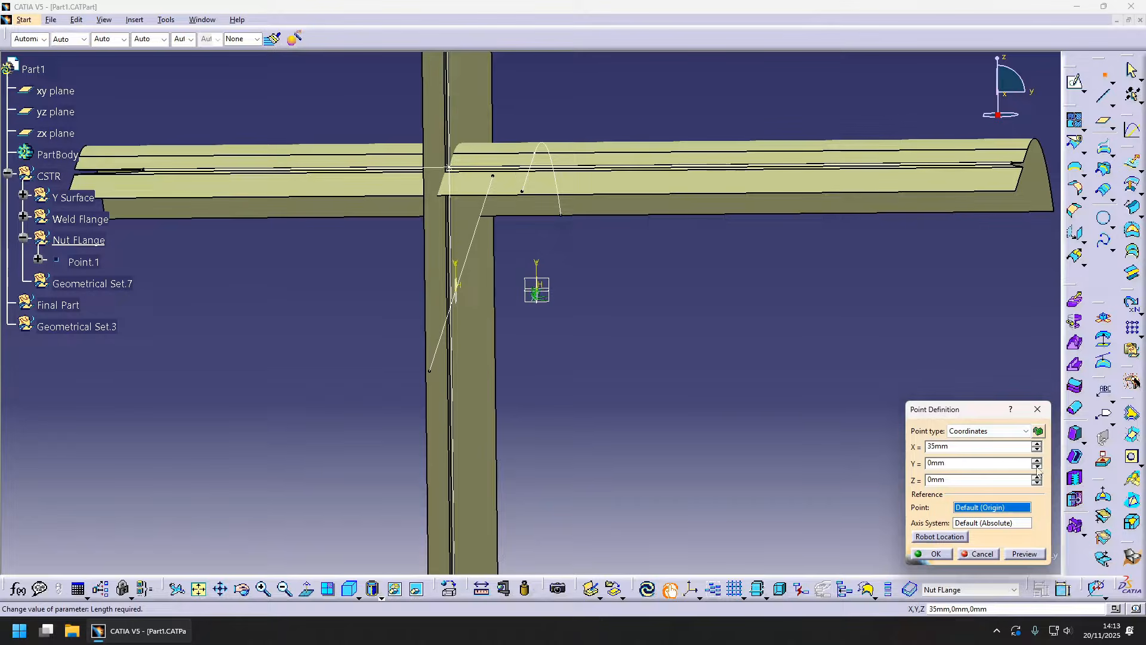
click(1037, 467)
middle_drag(656, 383, 508, 352)
key(Return)
- Duplicate Point.1 in the Nut FLange set and set the copy's X coordinate to -71 mm
click(90, 262)
key(ctrl+c)
key(ctrl+v)
double_click(83, 284)
middle_drag(532, 298, 456, 288)
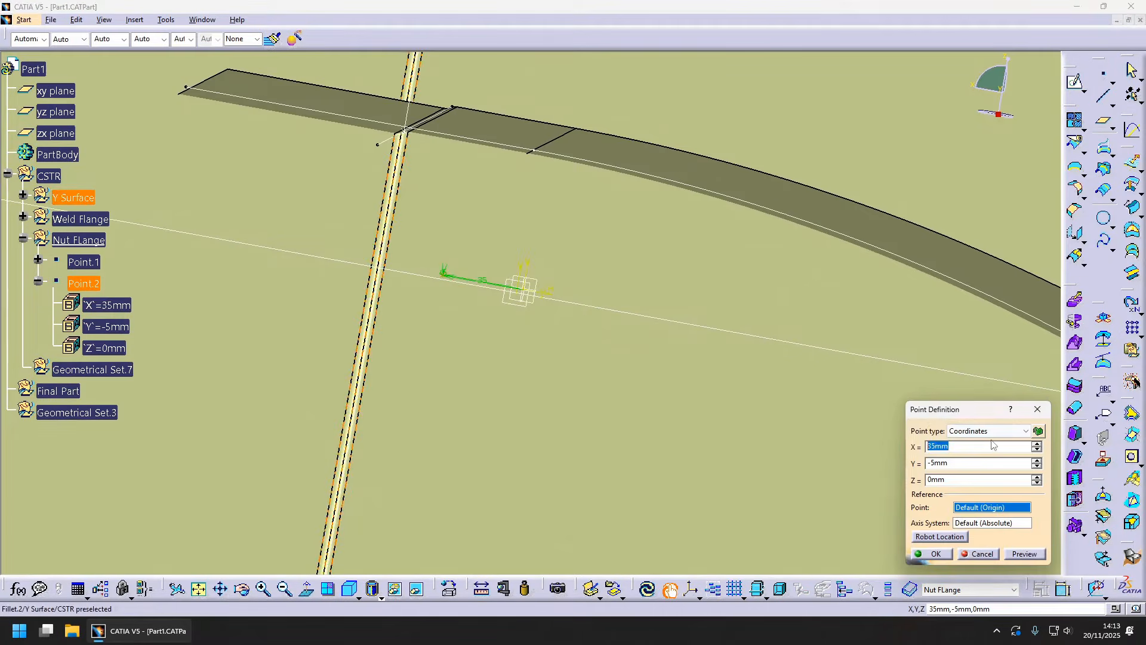
middle_drag(391, 225, 418, 256)
drag(979, 446, 883, 443)
text(-35)
middle_drag(752, 382, 551, 334)
click(1038, 449)
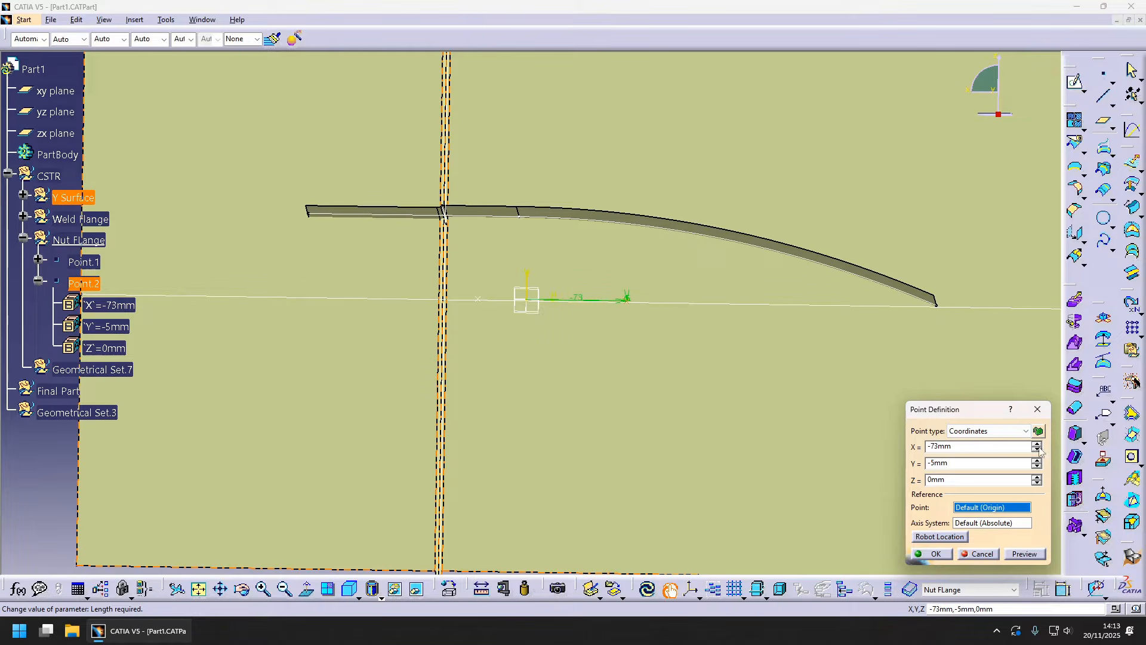
key(Return)
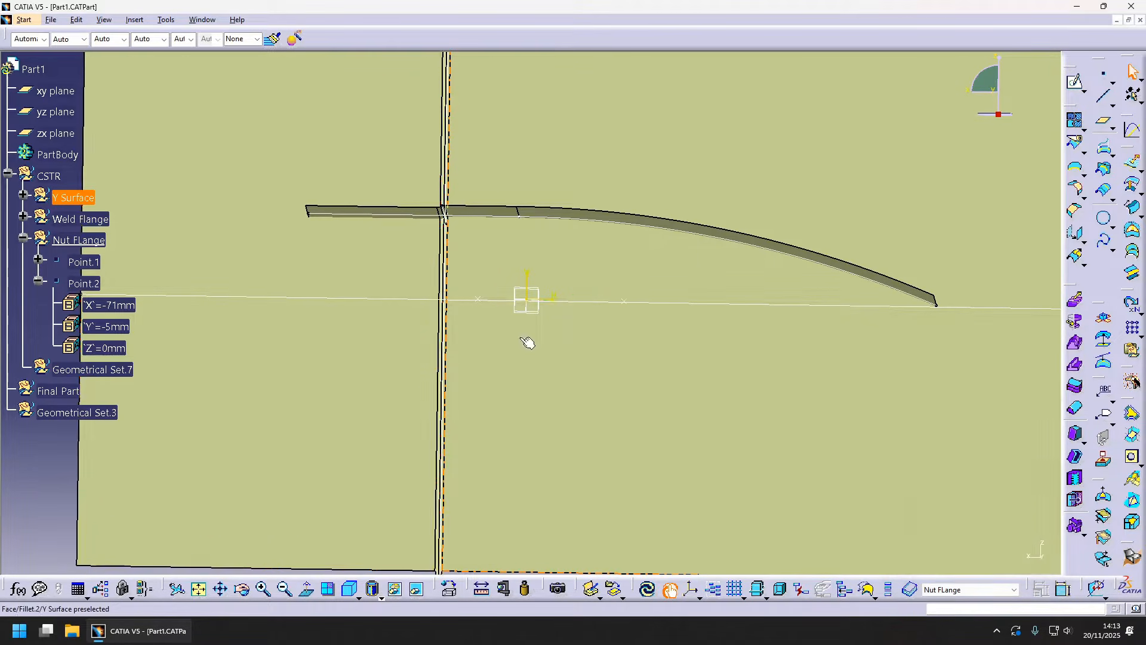
- Create a point-point line through Point.1 and Point.2, extended 100 mm at the start and 93 mm at the end
middle_drag(526, 340, 292, 335)
click(1103, 94)
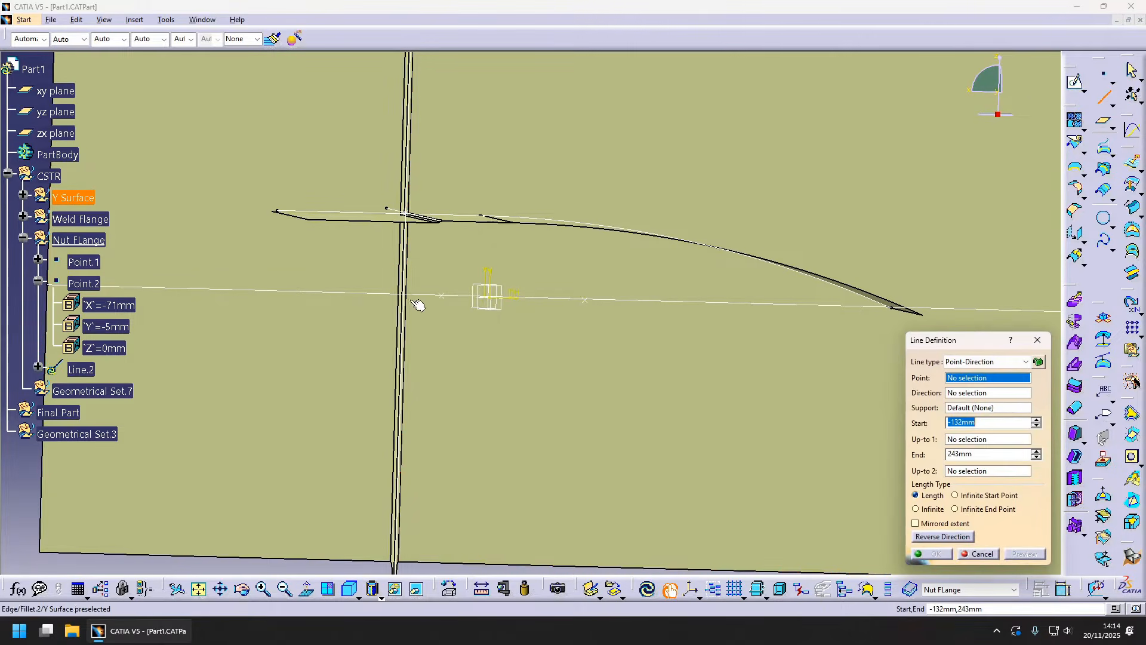
click(442, 294)
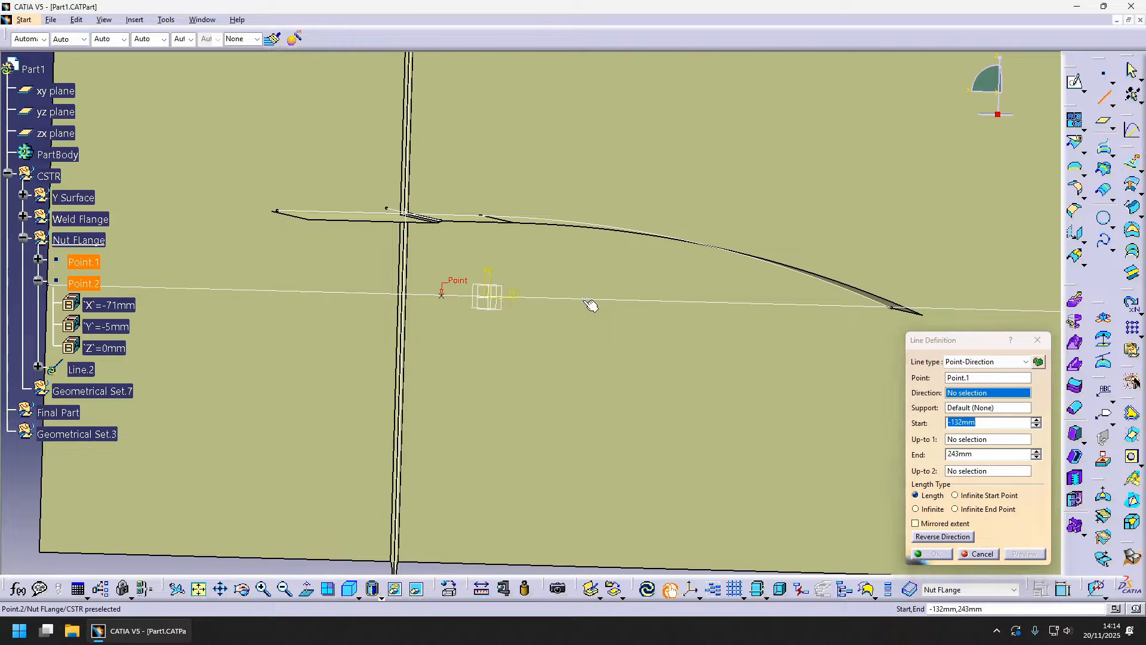
click(590, 303)
drag(698, 304, 720, 305)
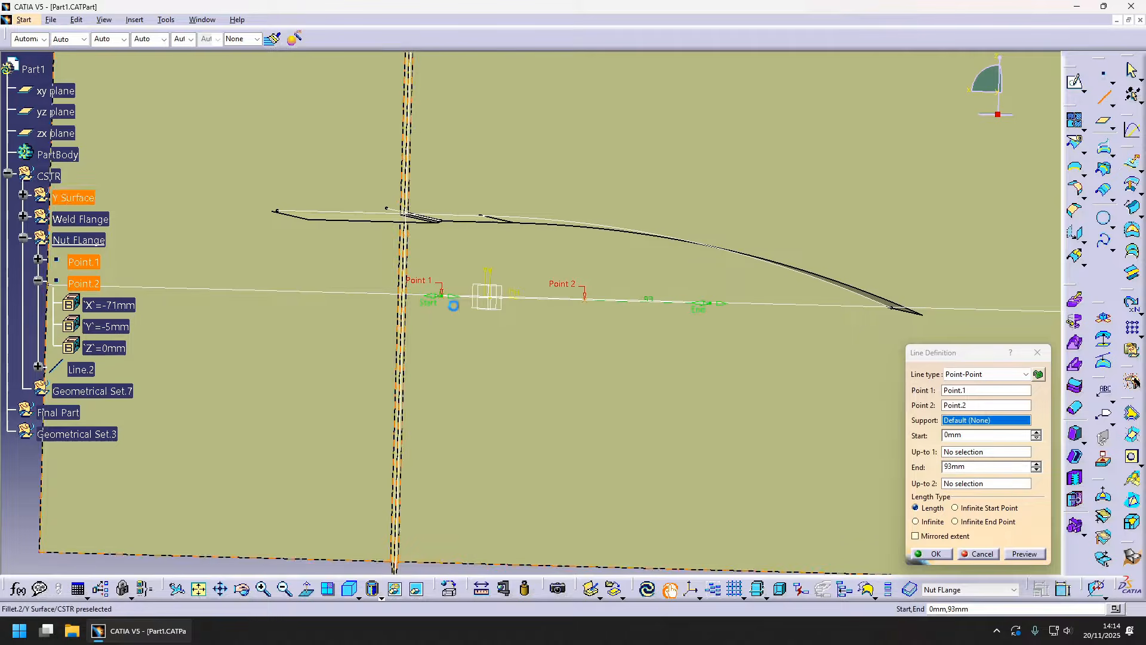
drag(434, 297, 293, 294)
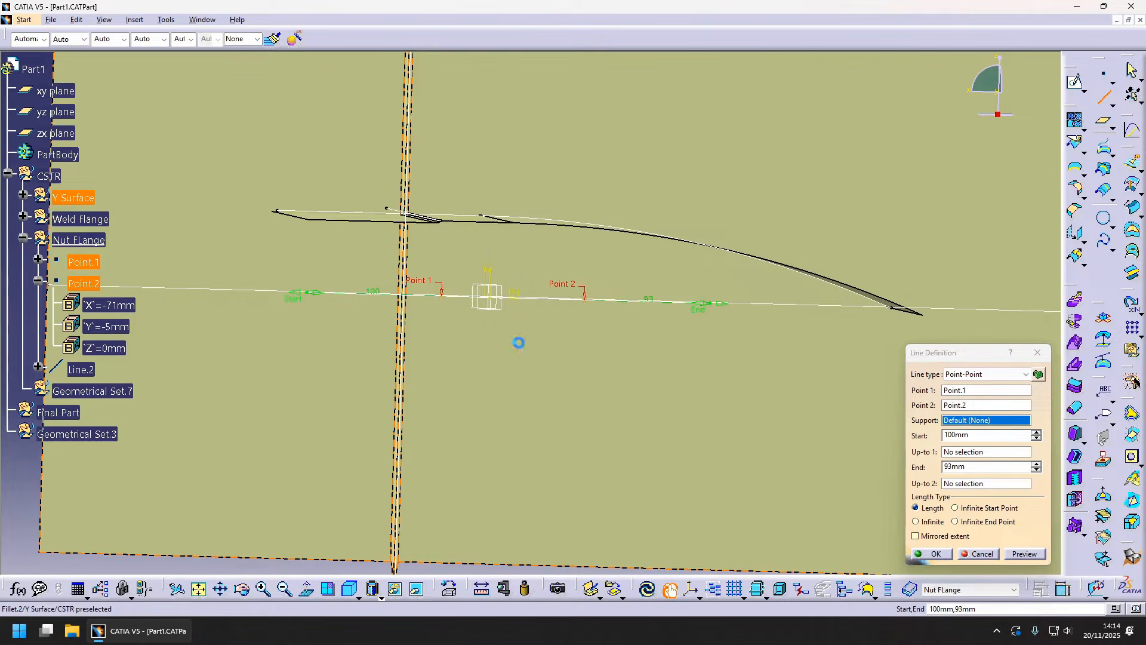
click(932, 554)
- Extrude Line.2 into a surface along the Y direction
click(1134, 165)
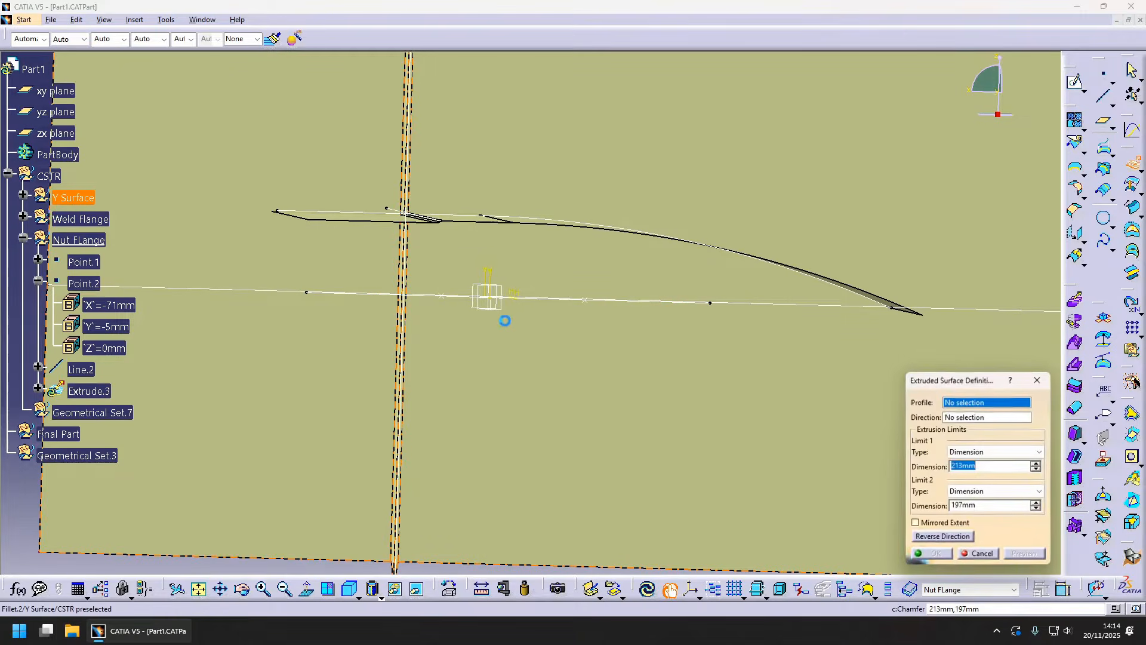
middle_drag(504, 320, 599, 332)
click(606, 285)
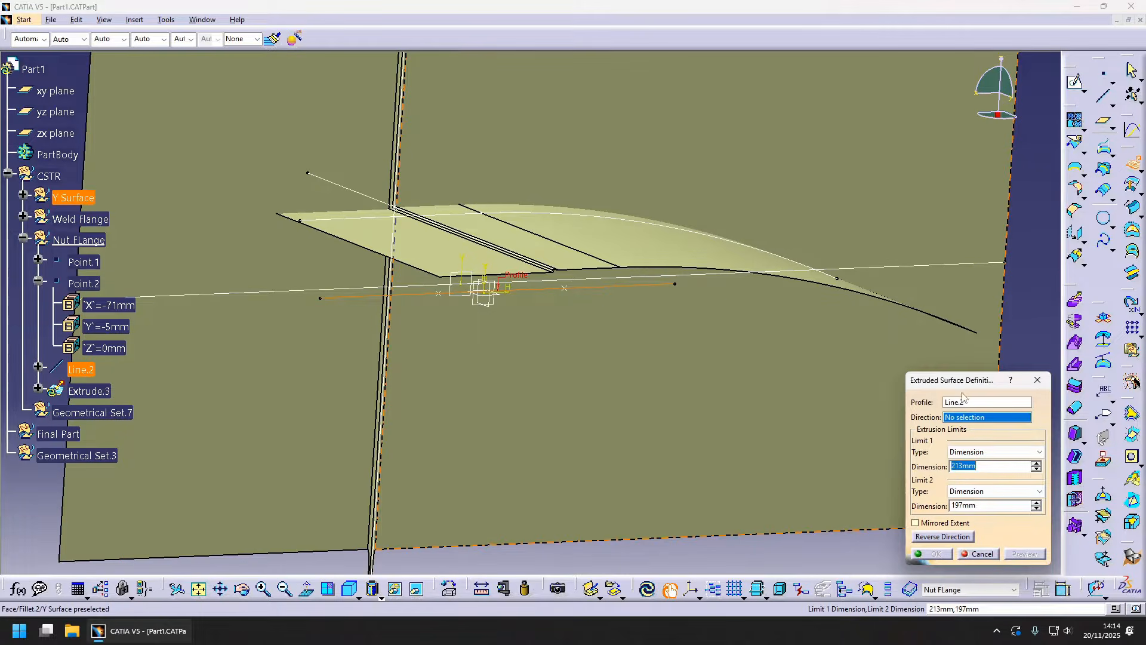
right_click(968, 417)
click(1009, 455)
middle_drag(624, 399, 606, 371)
click(932, 553)
- Start a sketch on the zx plane and project Point.1 and Point.2 into it
middle_drag(689, 389, 637, 363)
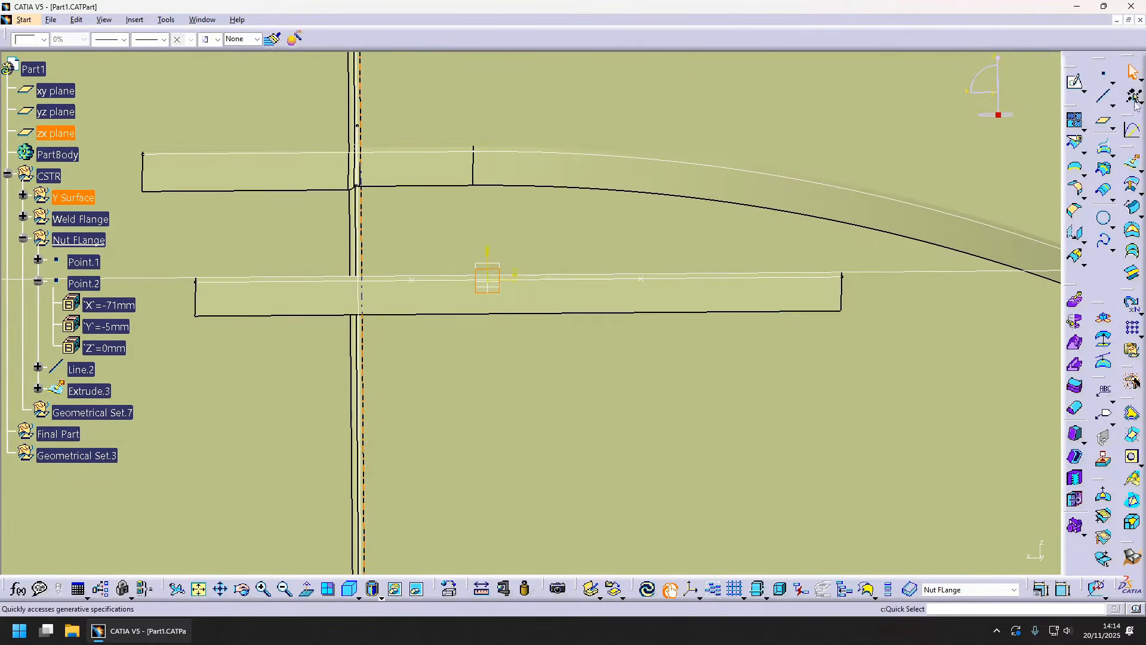
click(670, 590)
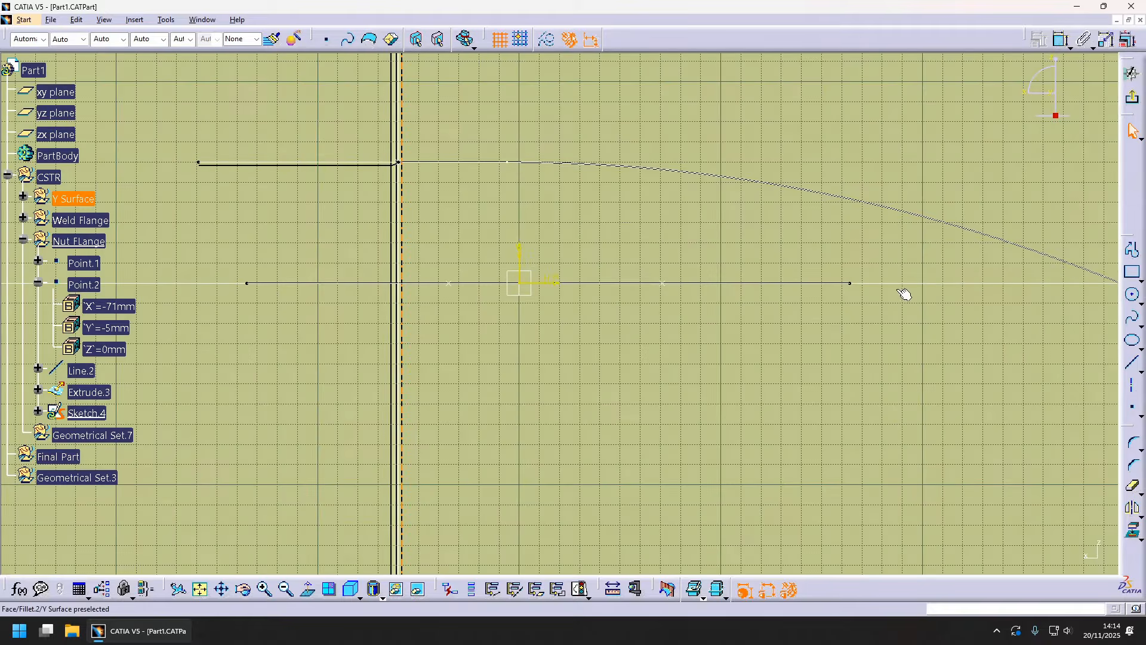
click(1130, 537)
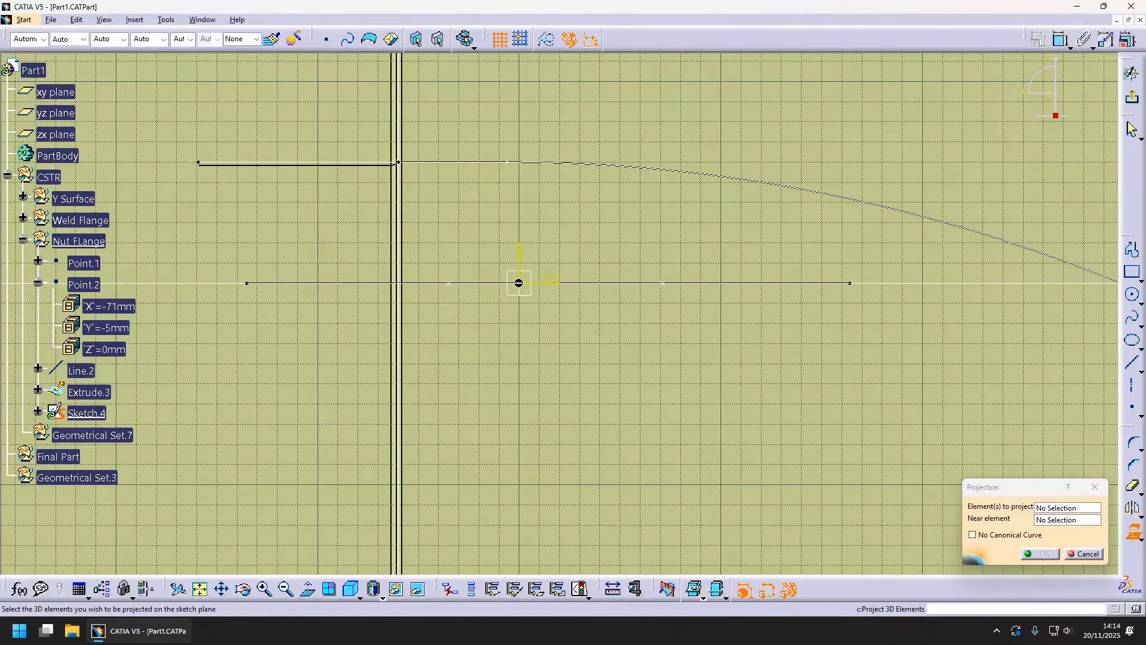
click(449, 283)
click(662, 283)
key(Return)
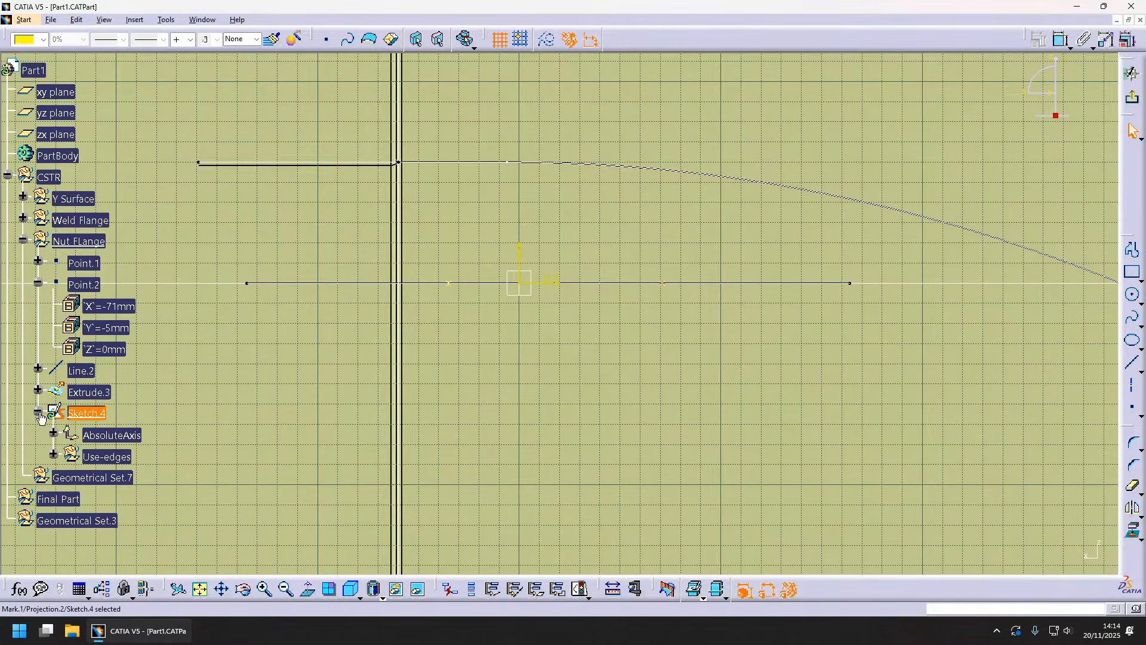
- Sketch a horizontal line above the projected points and set its end nearest Point.1 30 mm horizontally from that point
ctrl+middle_drag(695, 289, 695, 334)
key(Escape)
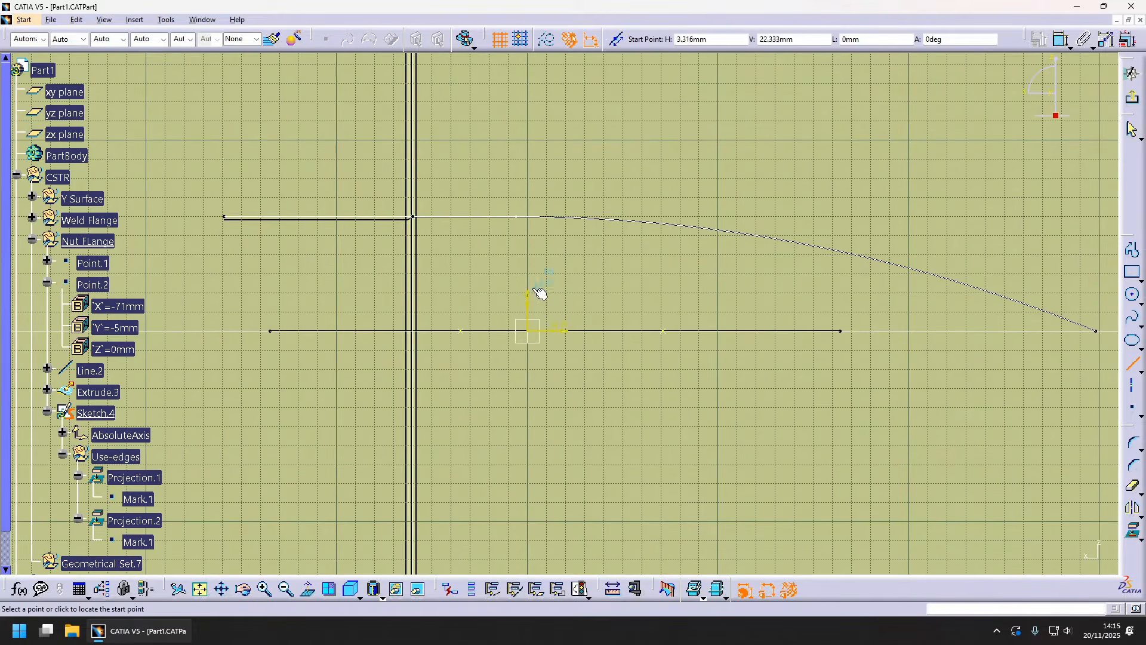
click(504, 280)
click(626, 280)
right_click(488, 304)
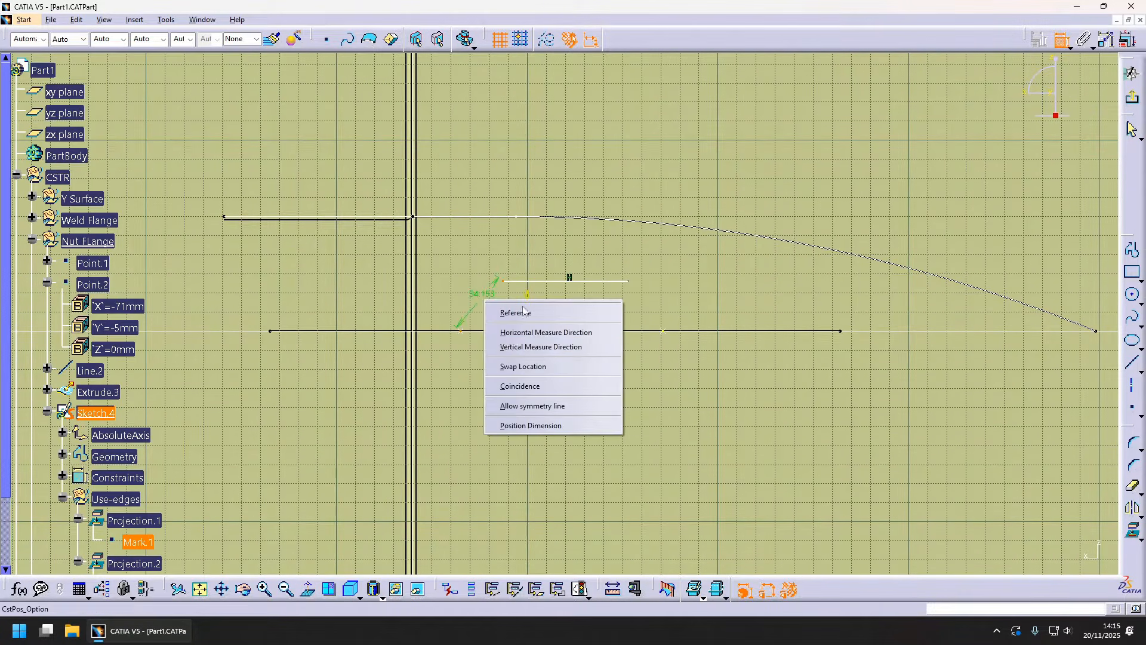
click(525, 352)
click(484, 306)
double_click(484, 307)
text(30)
key(Return)
- Dimension the line's other end horizontally from the projected Point.2 and set the distance to 30 mm
ctrl+middle_drag(537, 348, 537, 299)
click(655, 284)
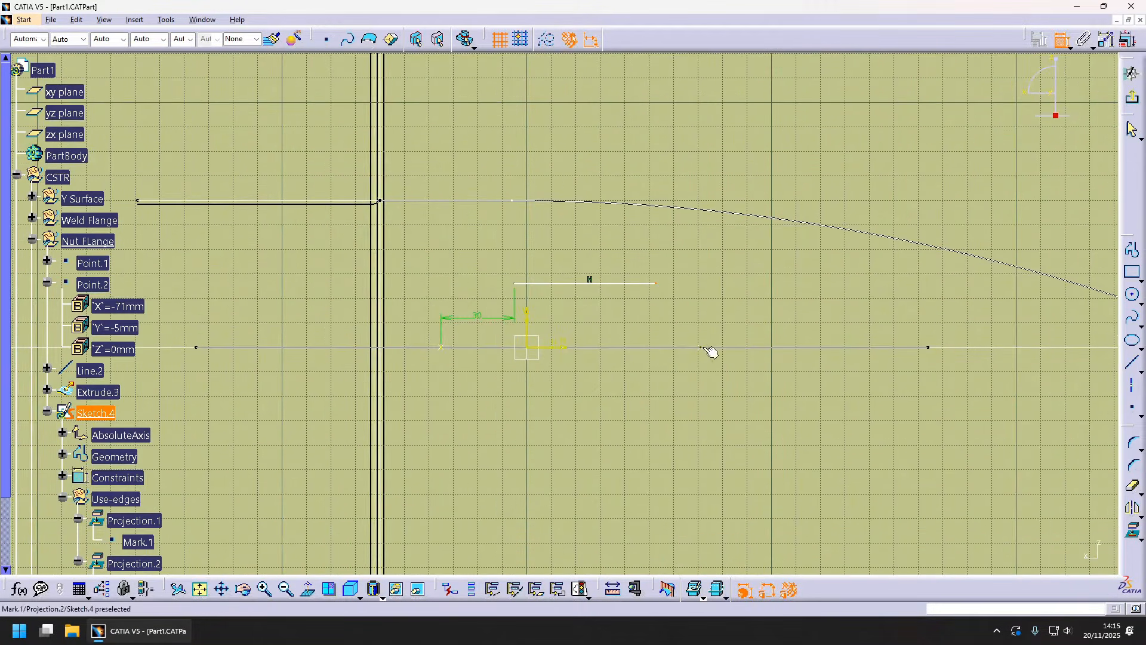
click(700, 347)
click(715, 299)
double_click(715, 299)
text(30)
key(Return)
- Dimension the line's height above the horizontal sketch axis as 15 mm and finish the sketch
click(573, 283)
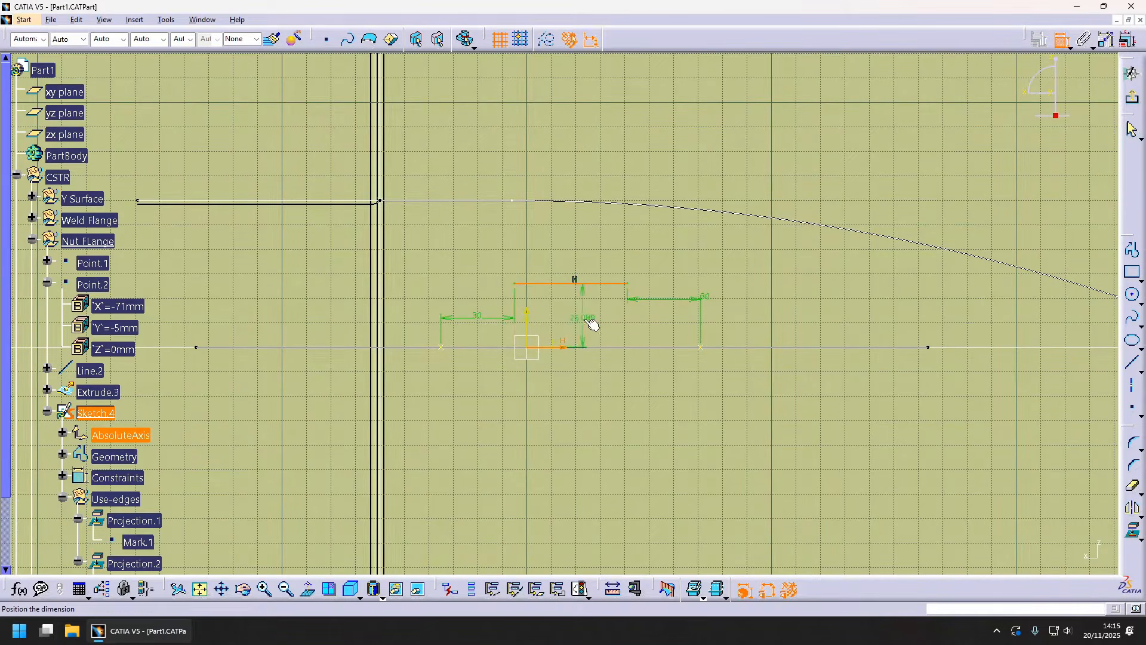
click(593, 324)
double_click(592, 324)
text(15)
key(Return)
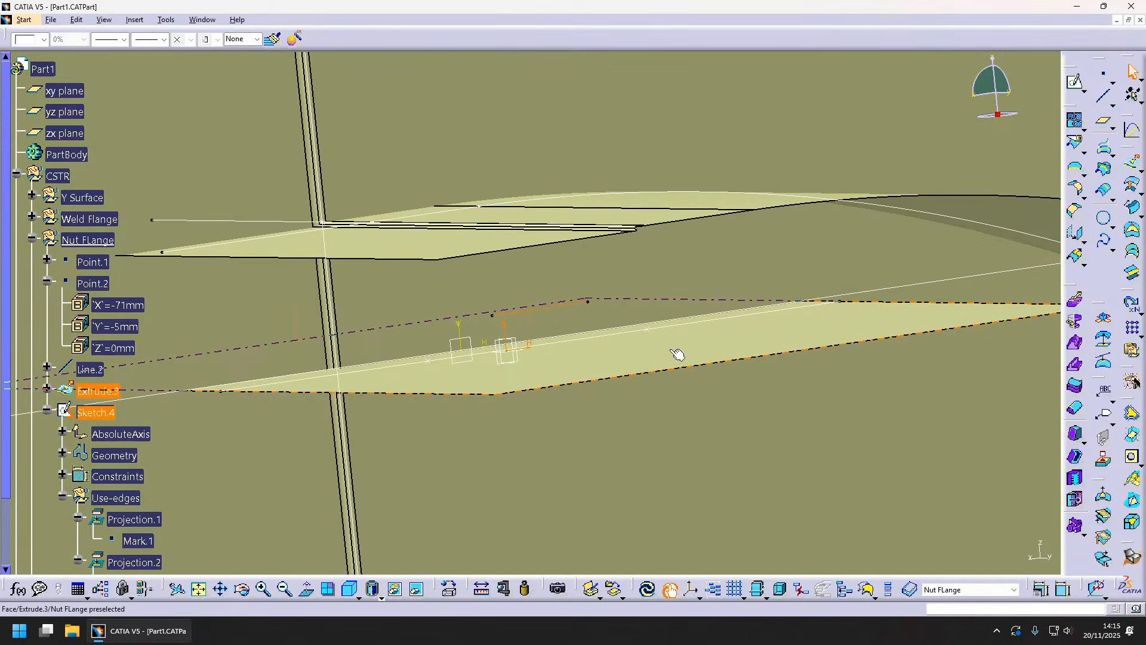
- Extrude the Sketch.4 line into a raised surface above Extrude.3
click(1132, 163)
mouse_move(641, 337)
middle_down()
mouse_move(608, 307)
mouse_move(541, 303)
middle_up()
click(936, 553)
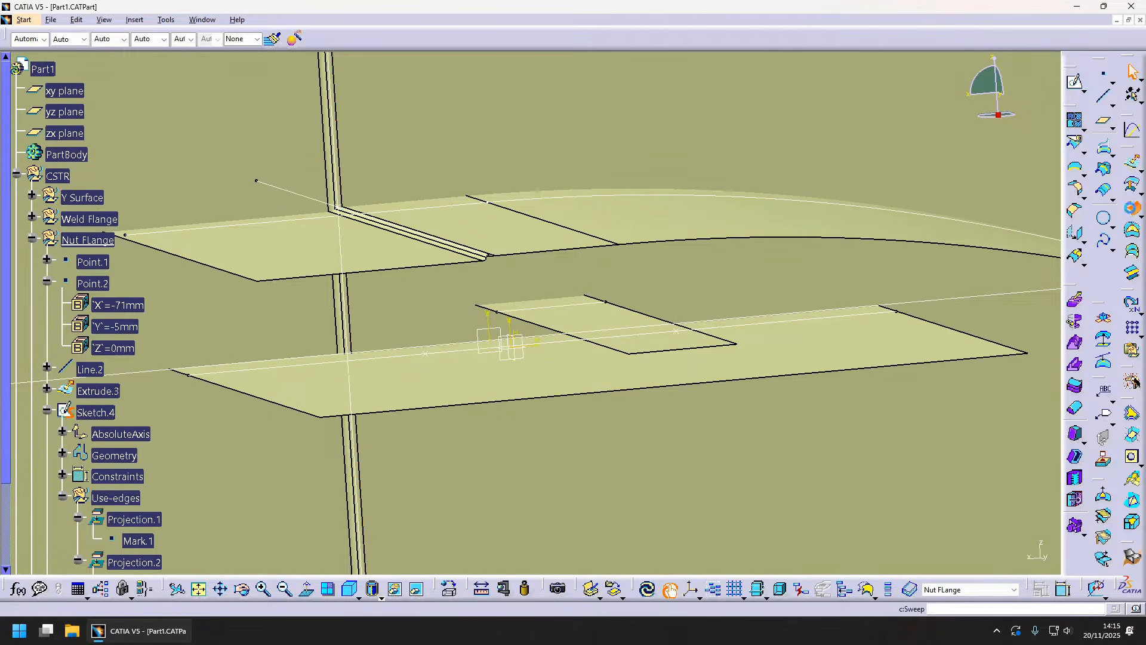
- Set up a draft-direction sweep along the Extrude.4 side edge nearest Point.1, using Extrude.4 as draft direction and a 10-degree angle
click(532, 324)
click(619, 325)
middle_drag(594, 352, 423, 326)
click(805, 222)
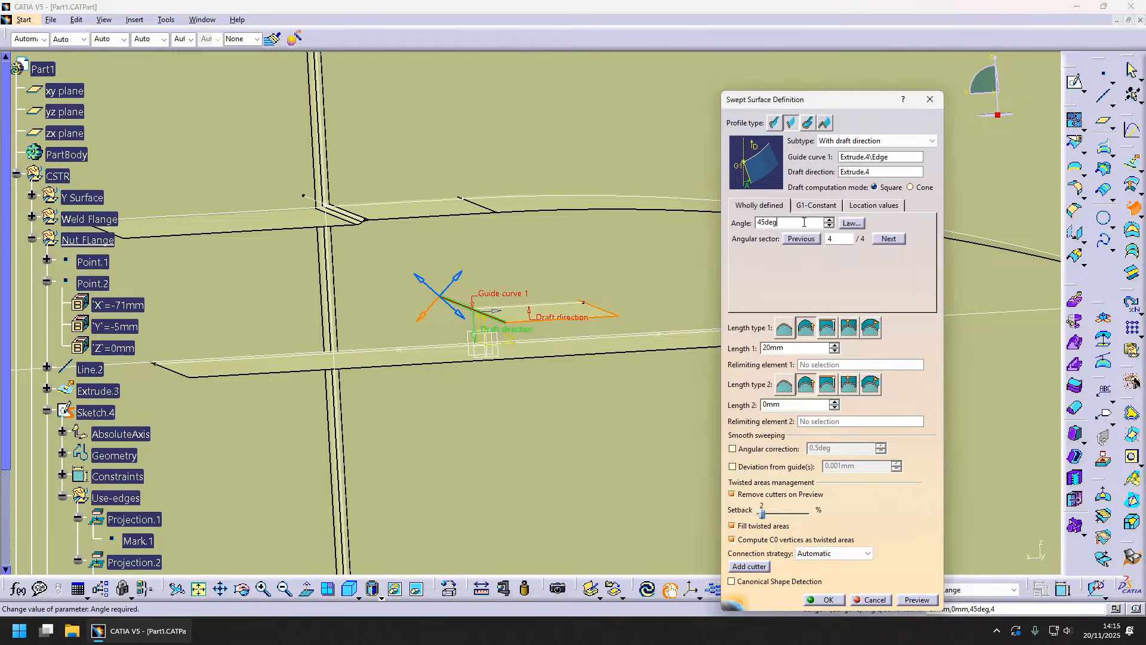
text(10)
middle_drag(649, 287, 536, 310)
click(918, 599)
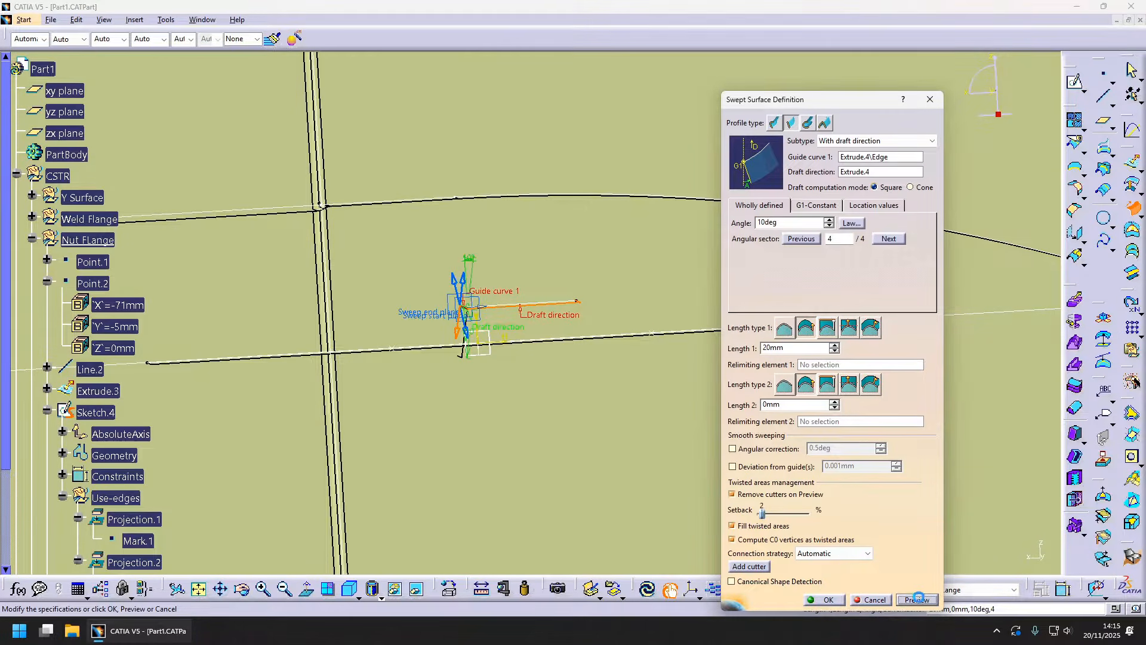
- Increase the sweep's length 1 so it passes through Extrude.3, and create the swept surface
middle_drag(554, 416, 561, 437)
double_click(764, 348)
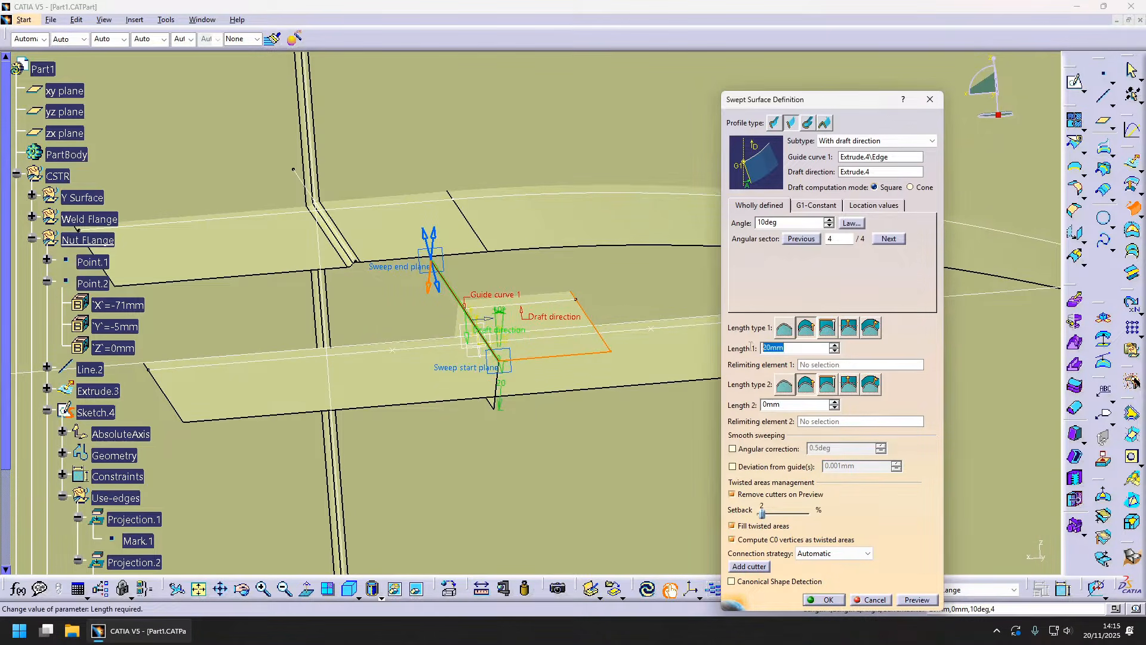
click(826, 600)
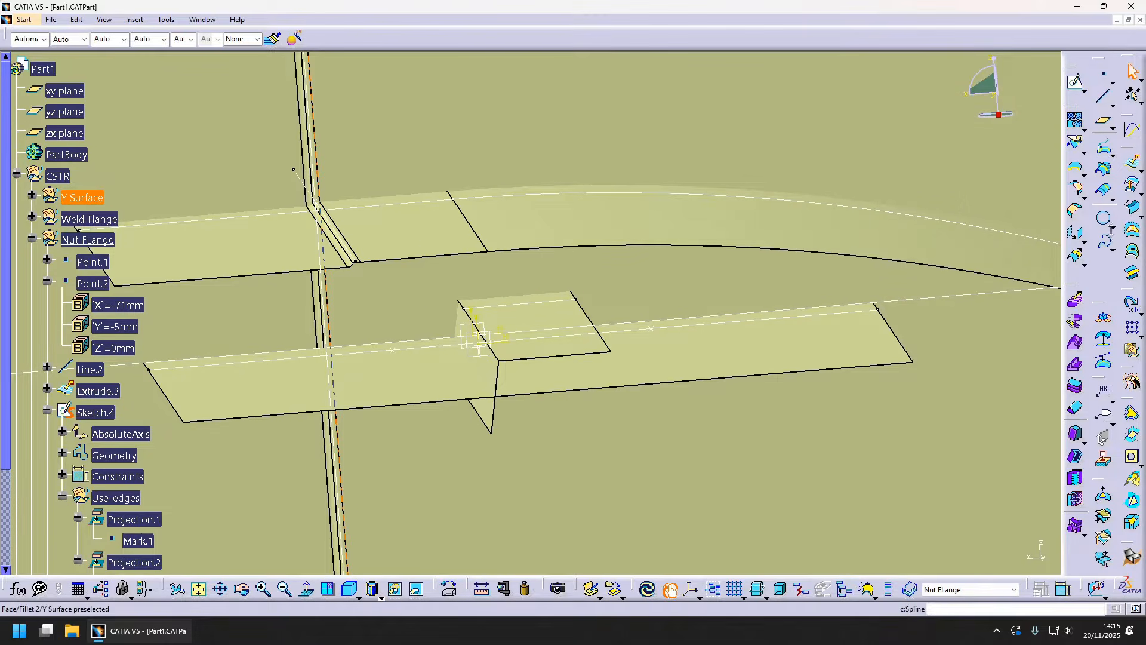
- Create a draft-direction sweep along the opposite side edge of Extrude.4, using Extrude.4 as draft direction, with a 10-degree angle and 30 mm length
click(1133, 209)
click(578, 304)
click(567, 308)
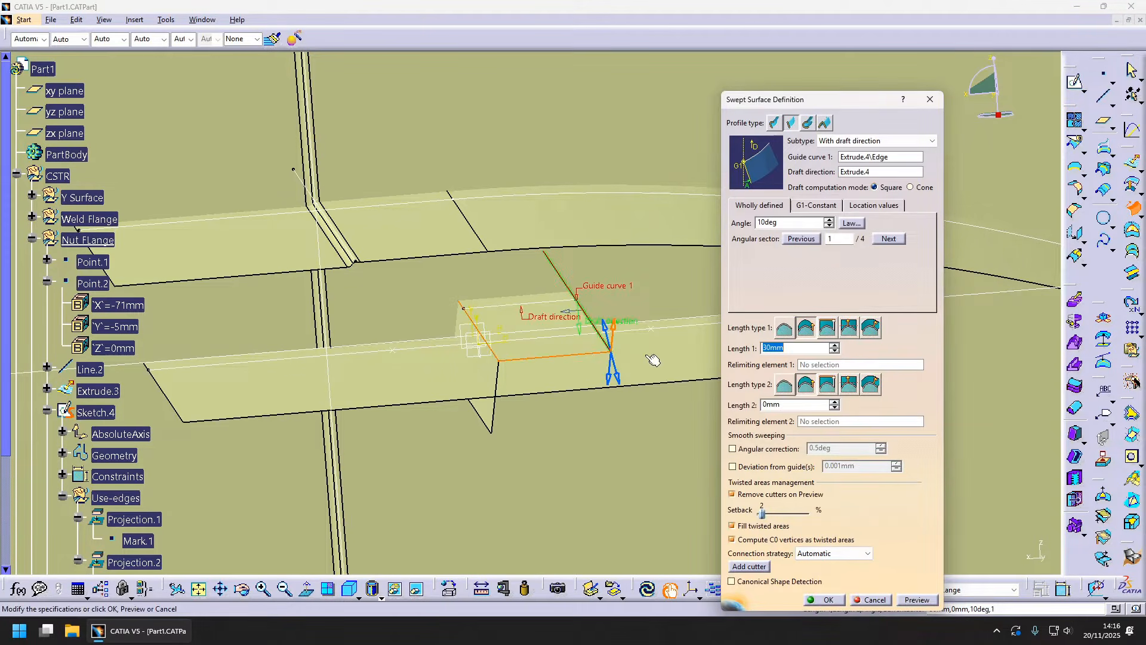
click(619, 378)
click(828, 600)
- Create a trimmed 5 mm bitangent fillet between Extrude.4 and the drafted side wall Sweep.3
middle_drag(578, 477, 675, 439)
click(1076, 188)
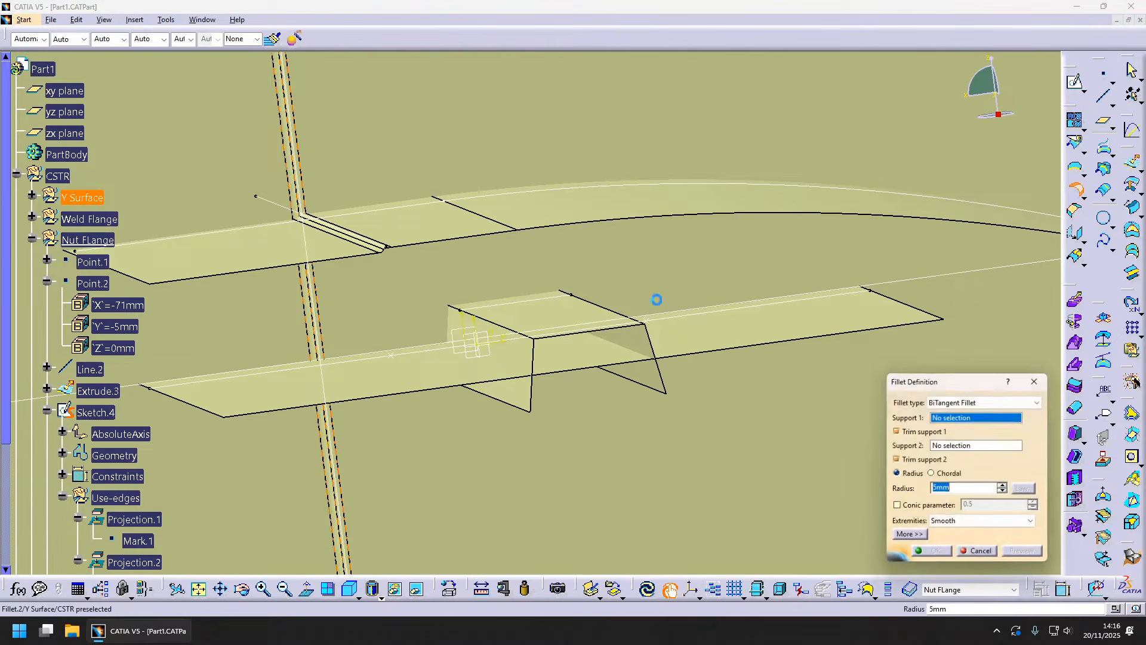
click(558, 320)
click(512, 356)
middle_drag(610, 368, 526, 358)
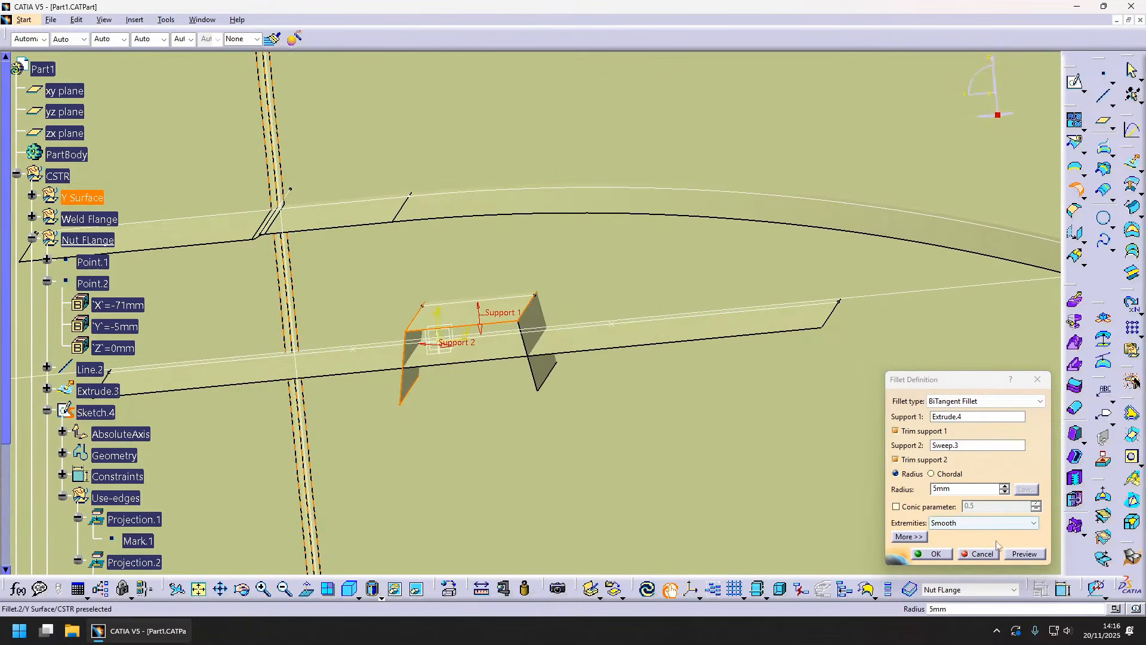
click(941, 553)
- Create a trimmed 5 mm bitangent fillet between Fillet.5 and the other drafted side wall, Sweep.4
middle_drag(710, 307, 740, 301)
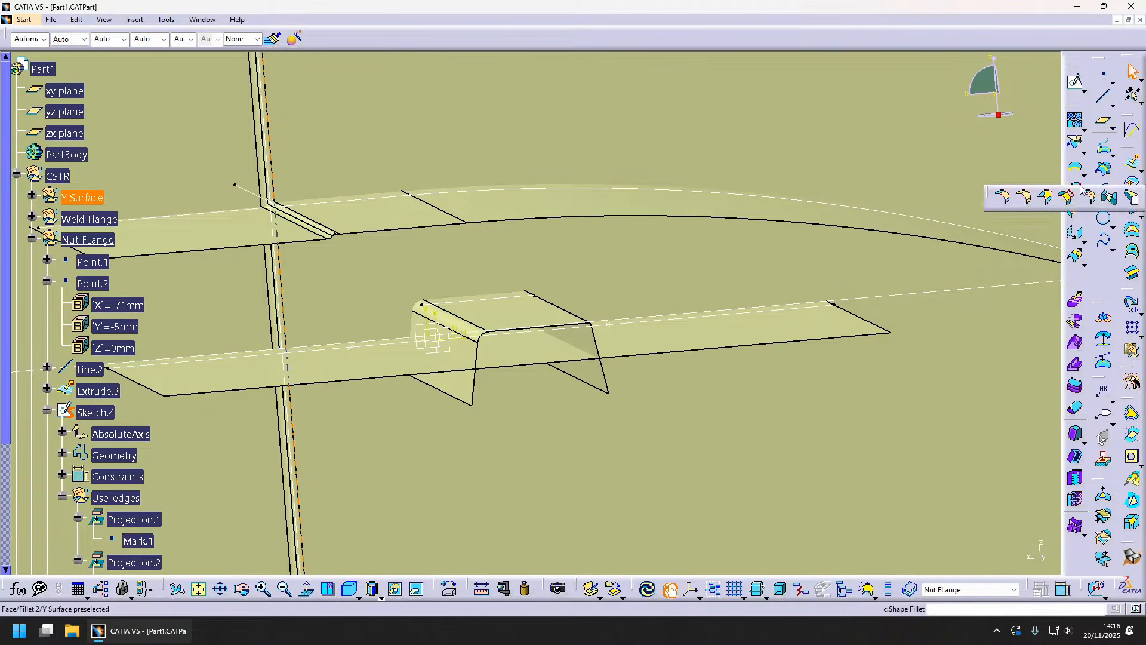
click(1076, 188)
click(514, 314)
click(575, 335)
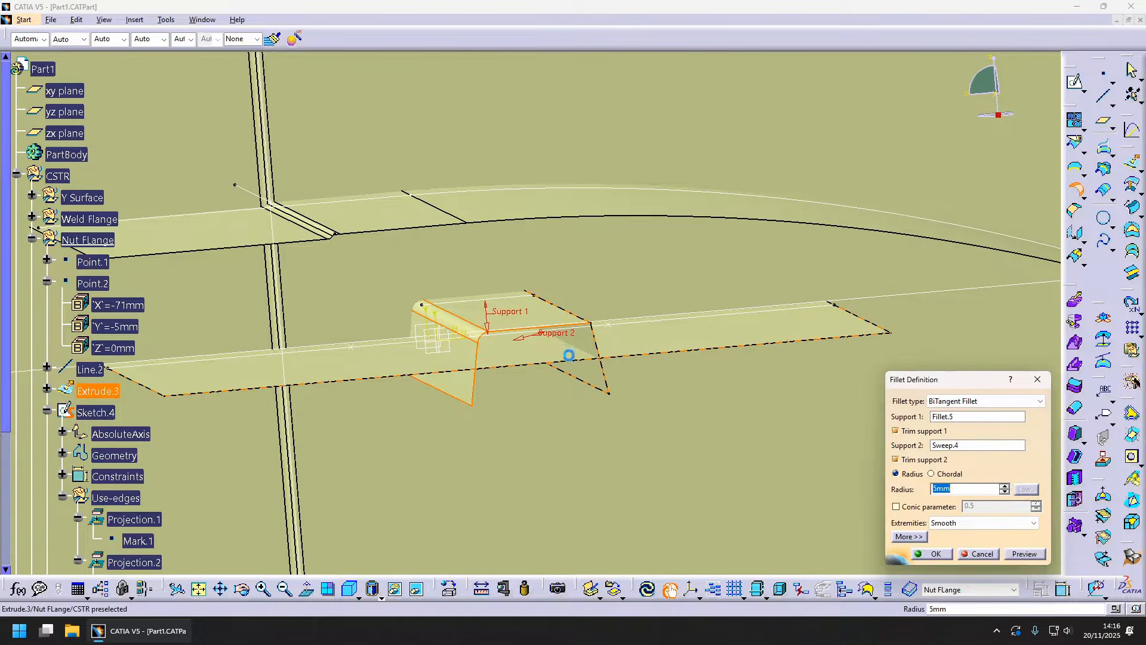
click(936, 557)
- Locate Fillet.6 in the specification tree and set its radius to 8 mm
right_click(539, 318)
click(560, 327)
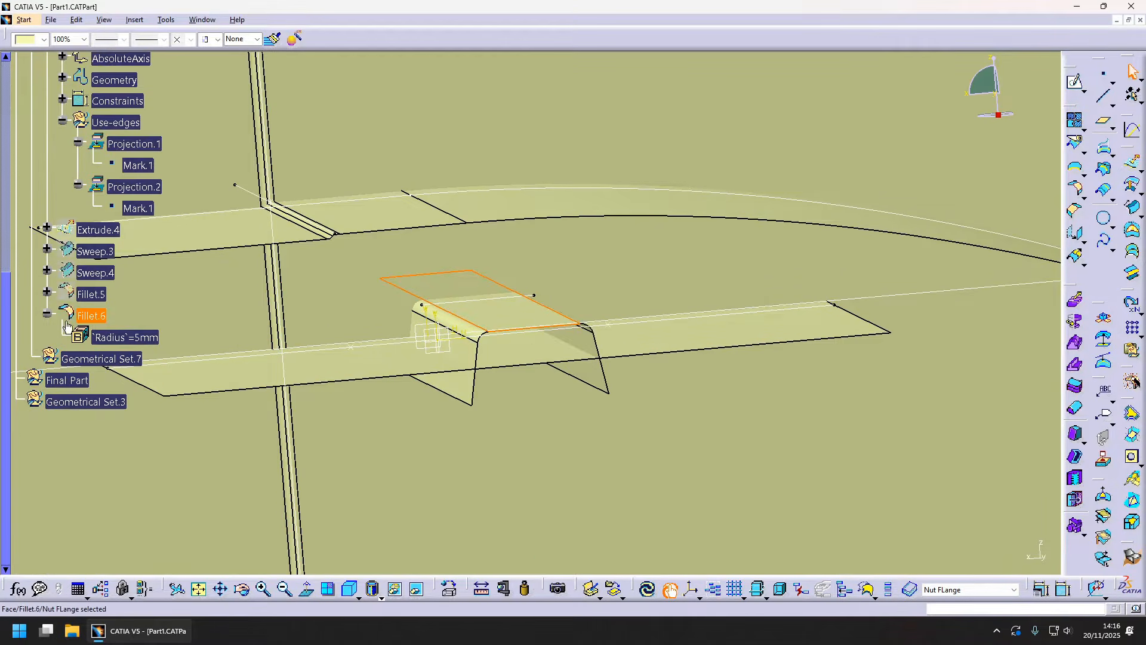
double_click(156, 337)
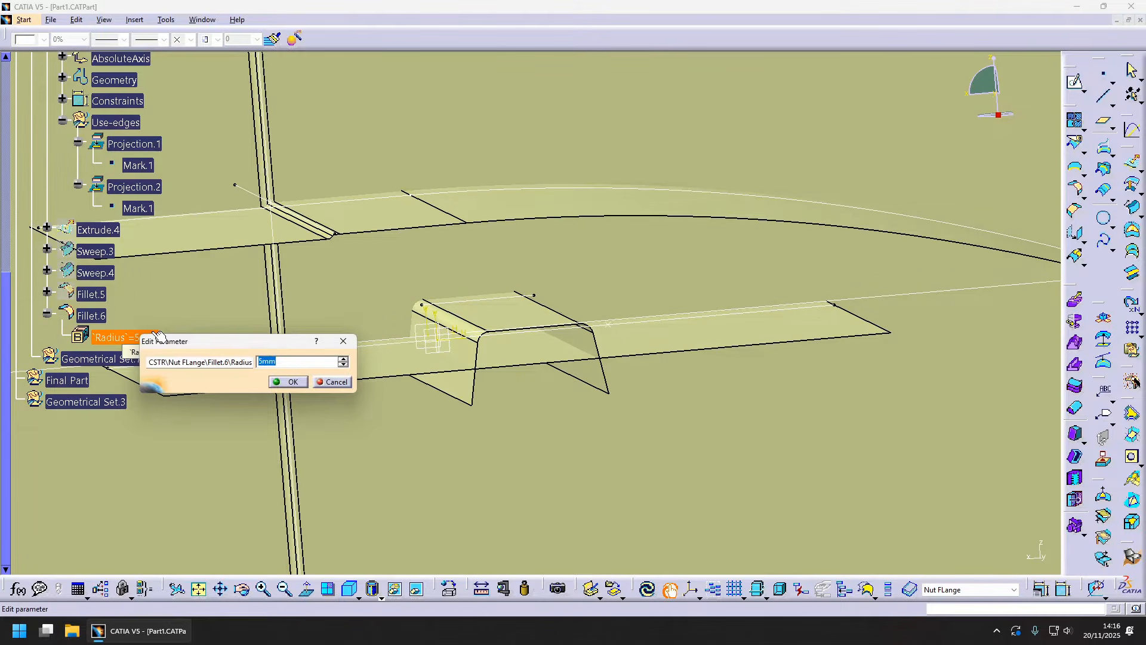
text(8)
key(Return)
- Set the radius of Fillet.5 to 8 mm and update the part
double_click(92, 296)
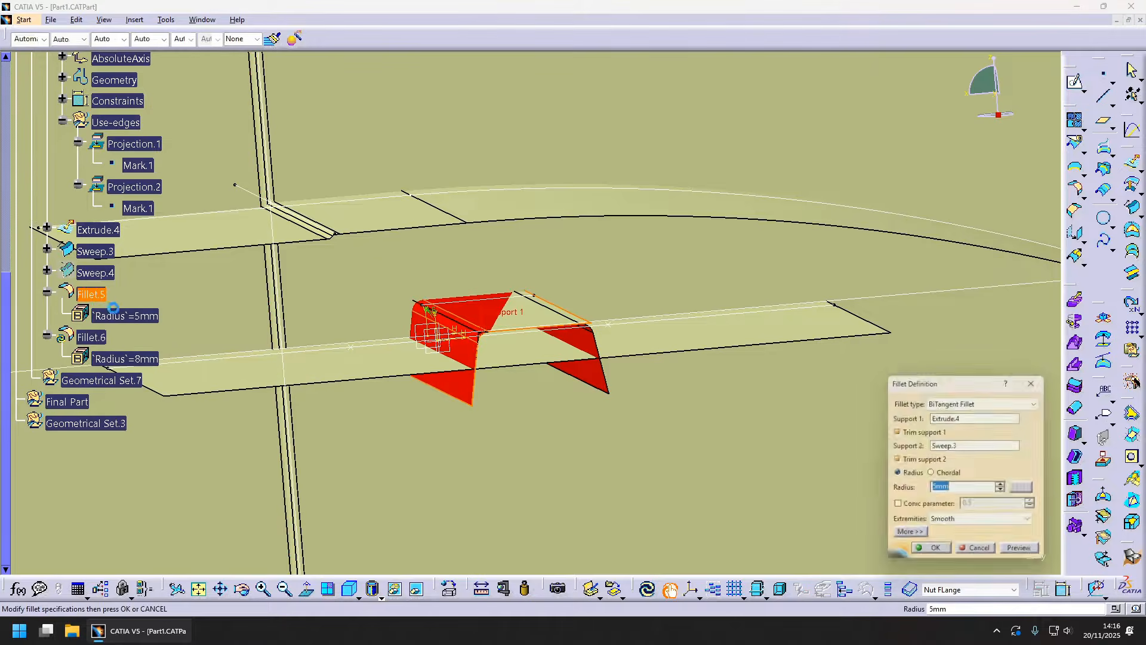
double_click(145, 325)
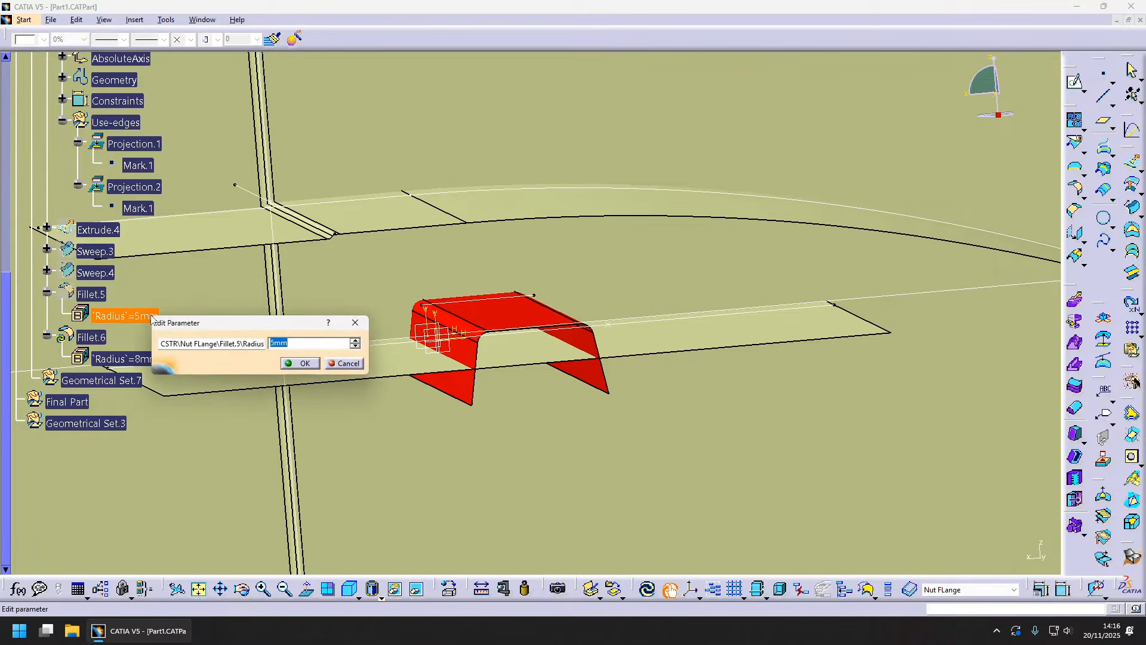
text(8)
key(Return)
click(647, 590)
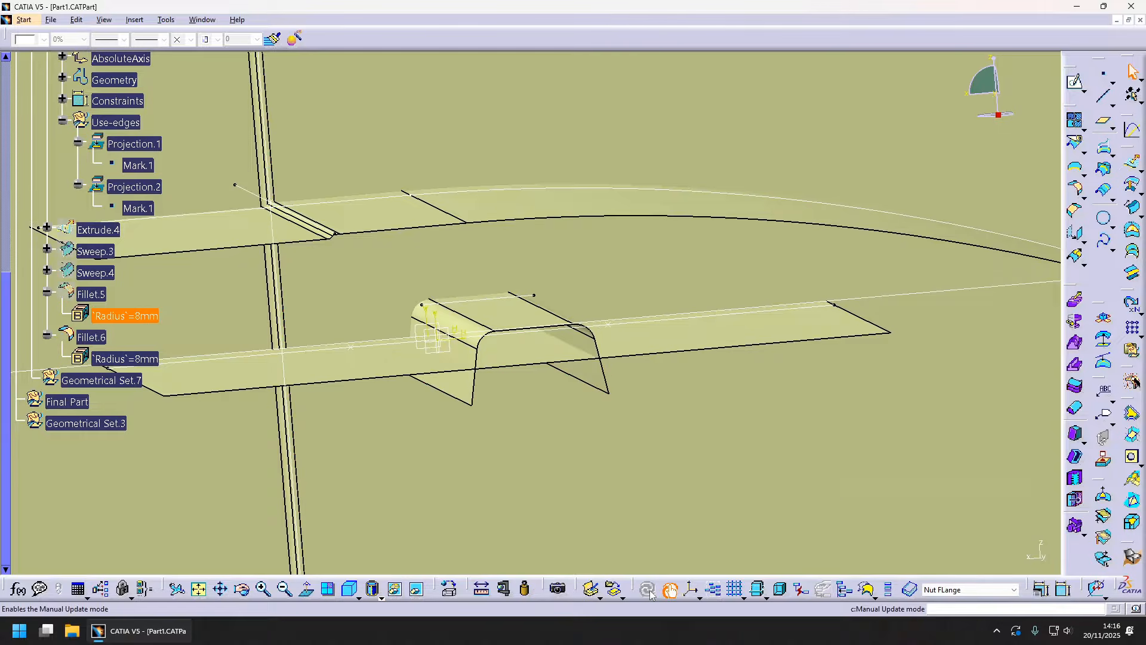
- Join the raised step Fillet.6 to the base surface Extrude.3 with a trimmed 8 mm bitangent fillet
middle_drag(643, 438, 597, 366)
scroll(503, 346, up, 1)
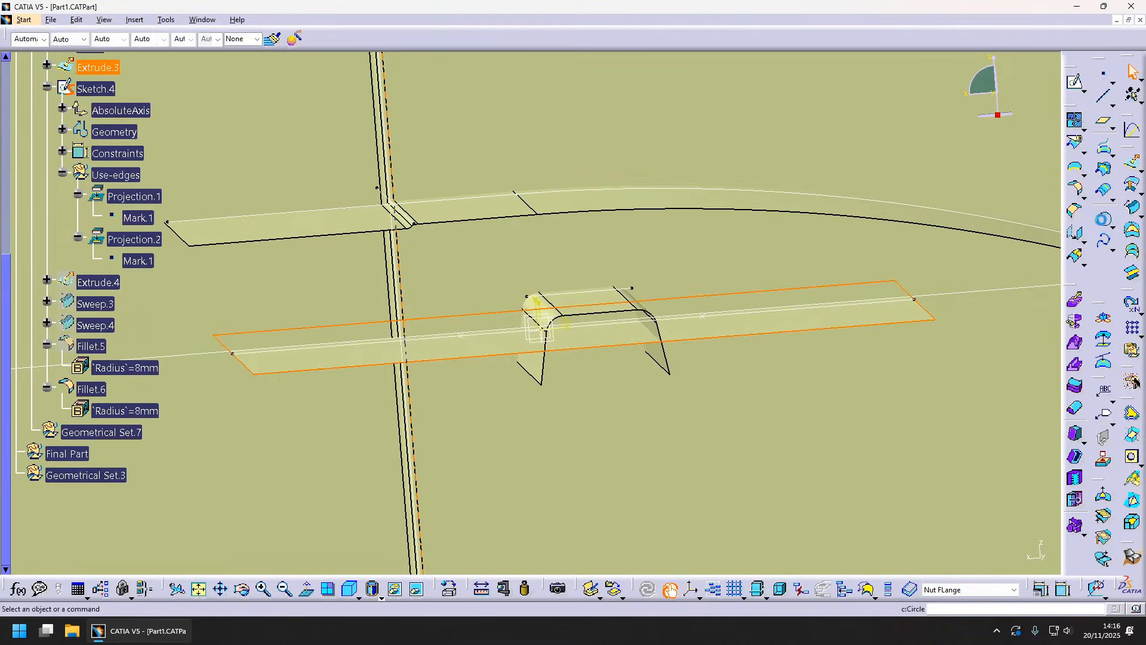
click(1083, 195)
click(1075, 186)
click(673, 343)
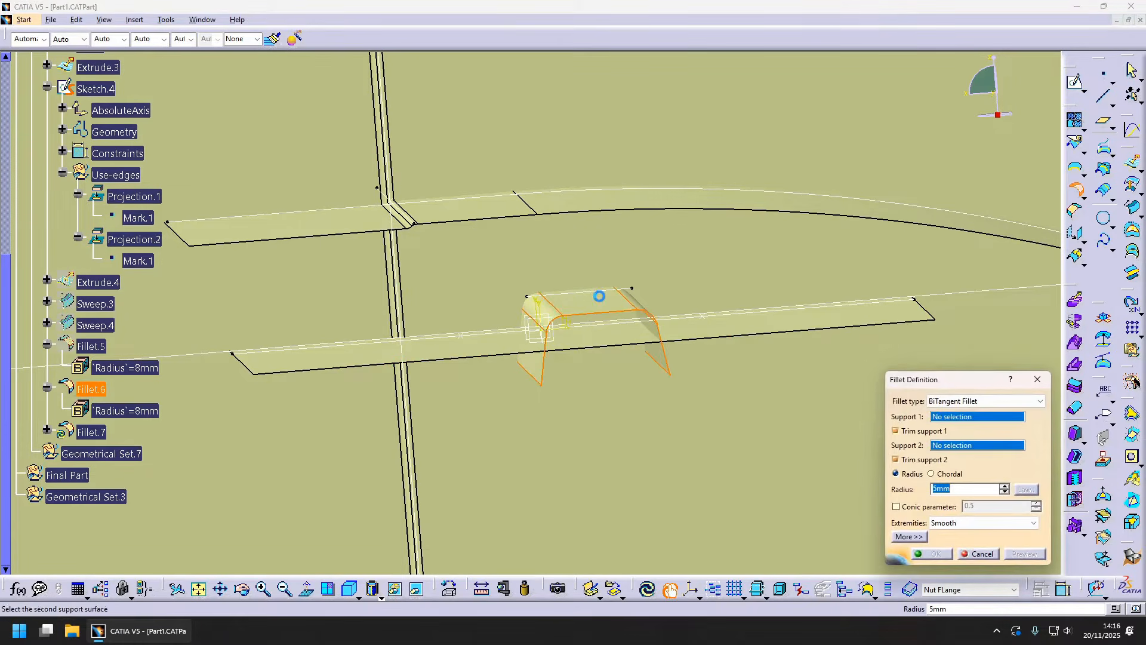
click(505, 344)
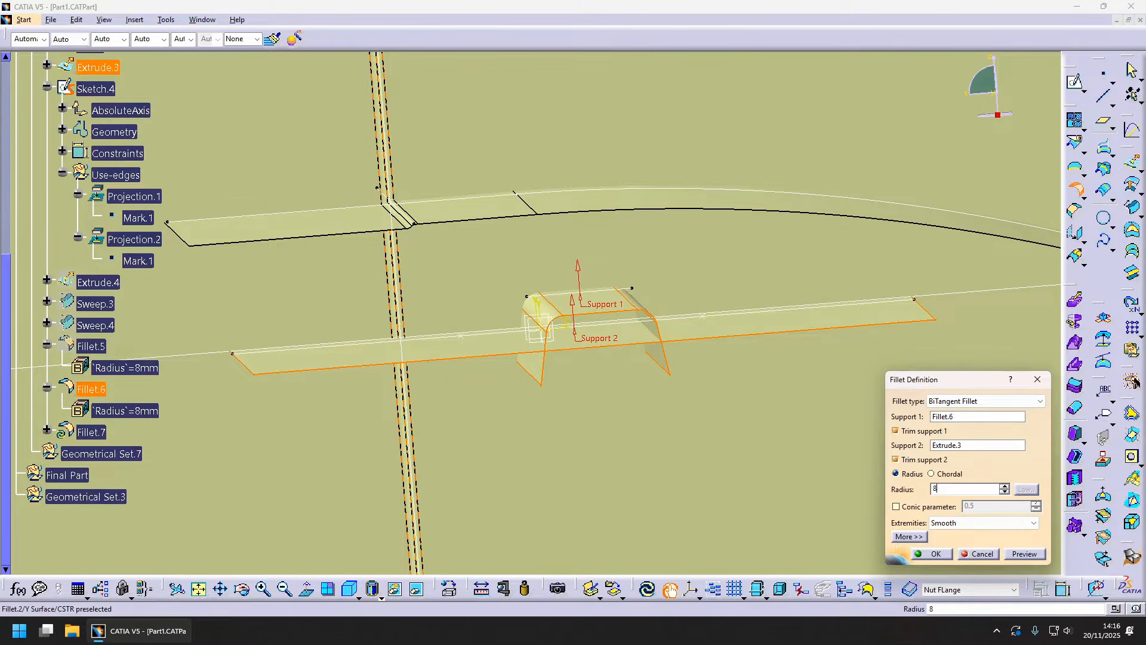
key(Return)
- Define the Final Part geometrical set as the in-work object
middle_drag(667, 363, 243, 332)
right_click(91, 471)
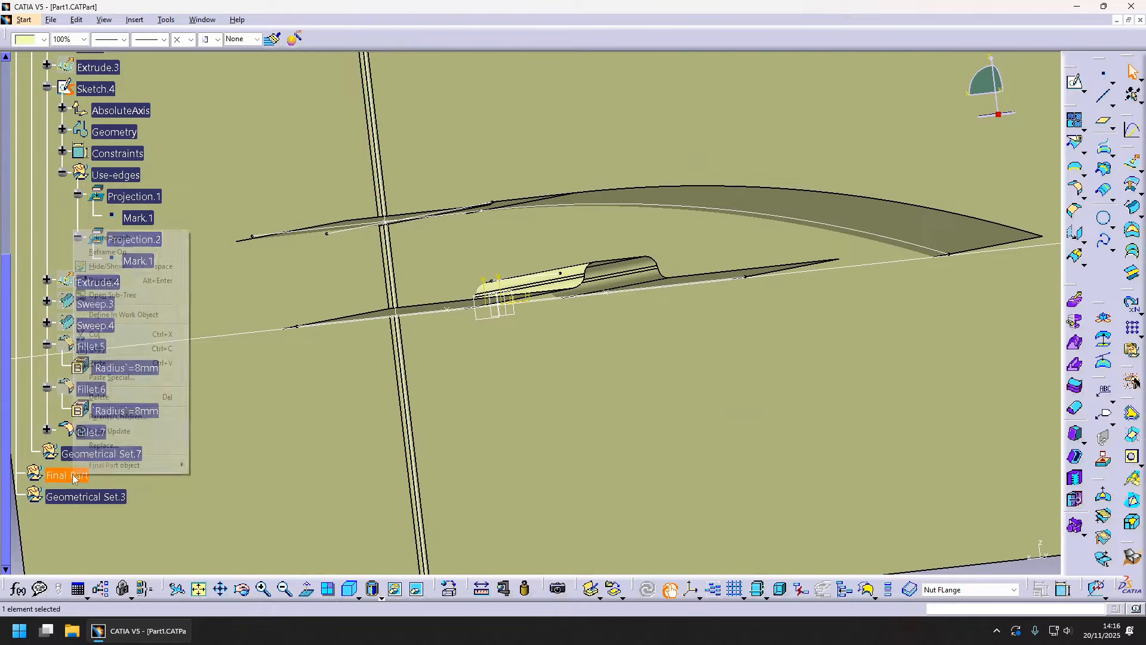
click(143, 312)
mouse_move(386, 312)
middle_down()
mouse_move(475, 331)
mouse_move(485, 311)
mouse_move(650, 302)
mouse_move(952, 363)
mouse_move(938, 366)
middle_up()
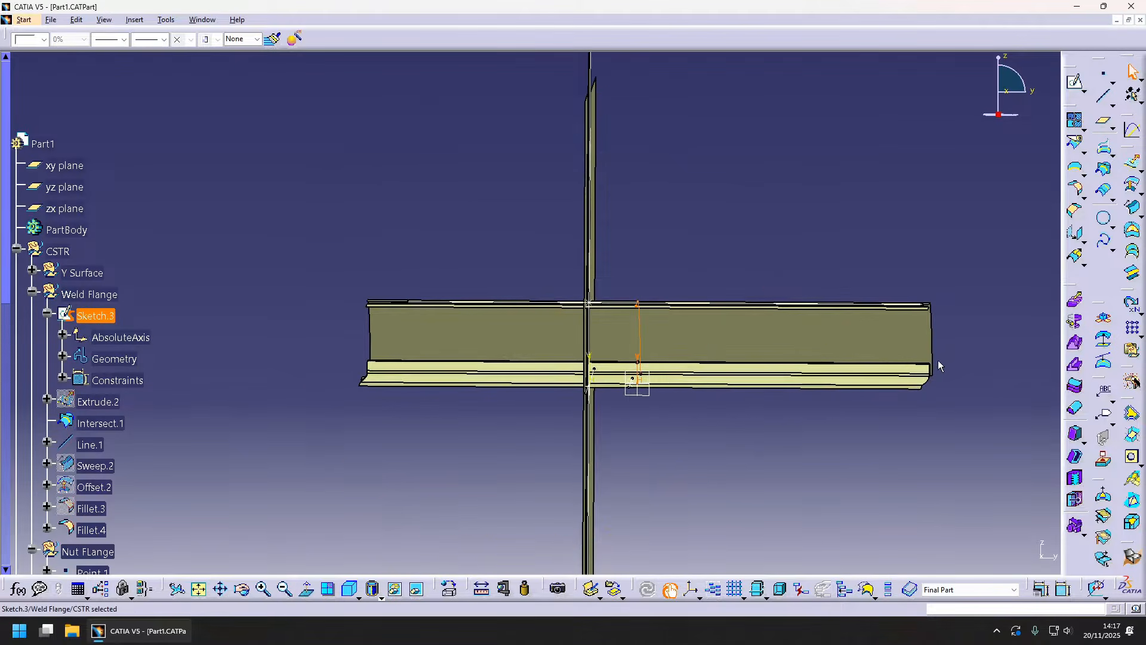
middle_drag(734, 332, 555, 348)
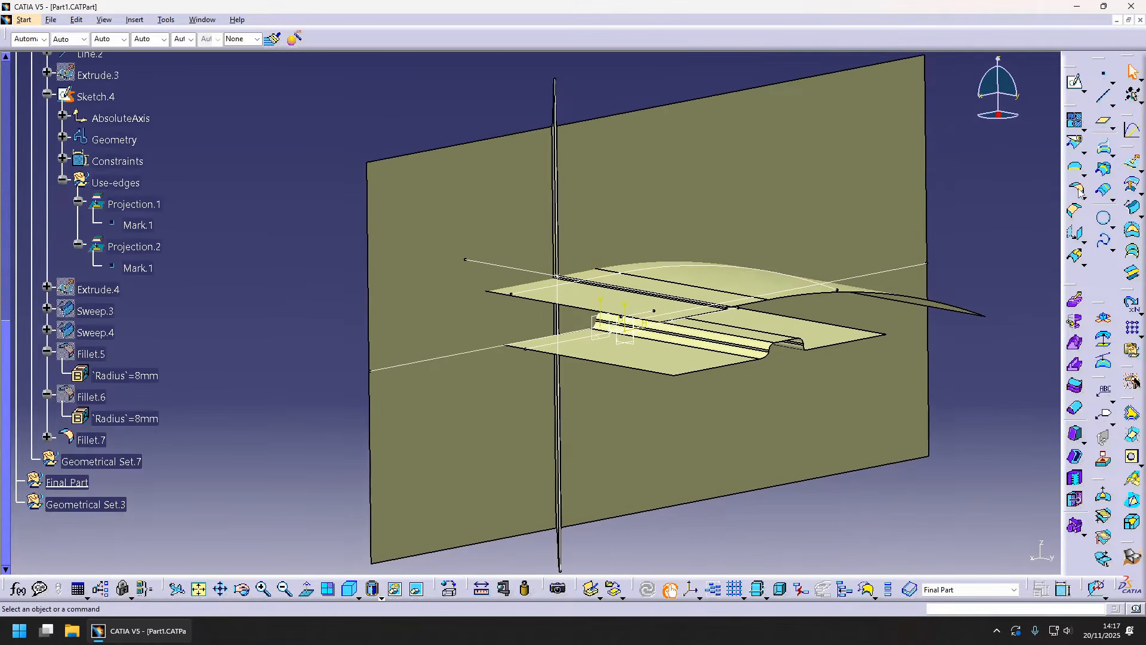
- Create a trimmed 5 mm bitangent fillet between the Y surface Fillet.2 and the weld flange Fillet.4
key(ctrl+y)
click(555, 242)
middle_drag(606, 266, 535, 345)
click(624, 307)
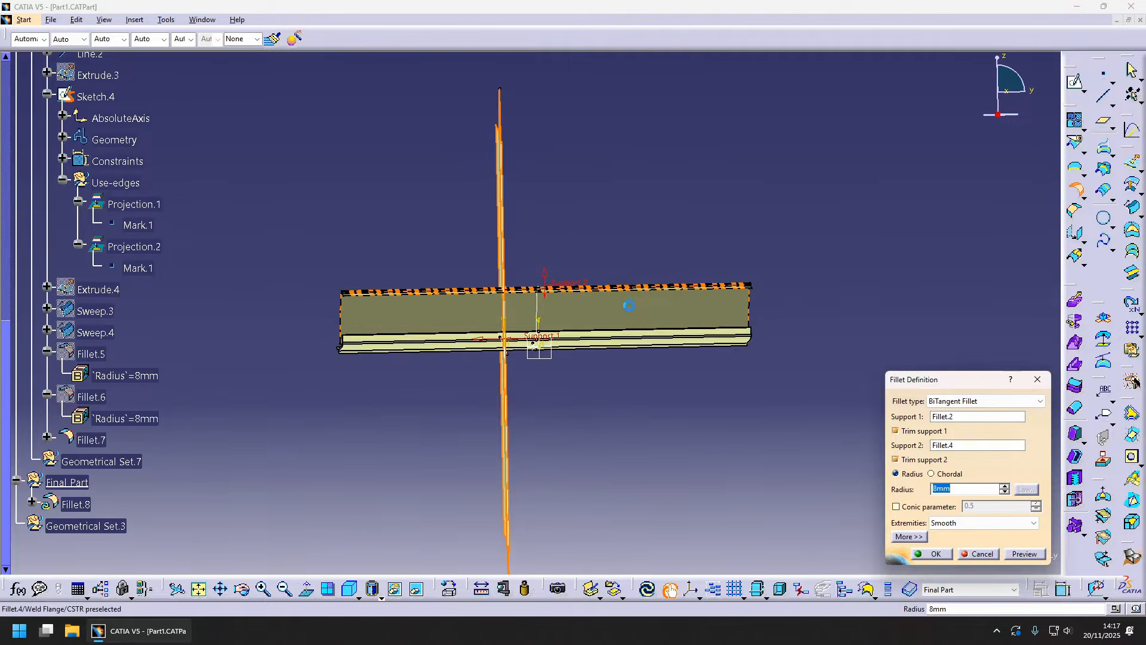
middle_drag(624, 306, 588, 391)
click(557, 268)
click(1016, 549)
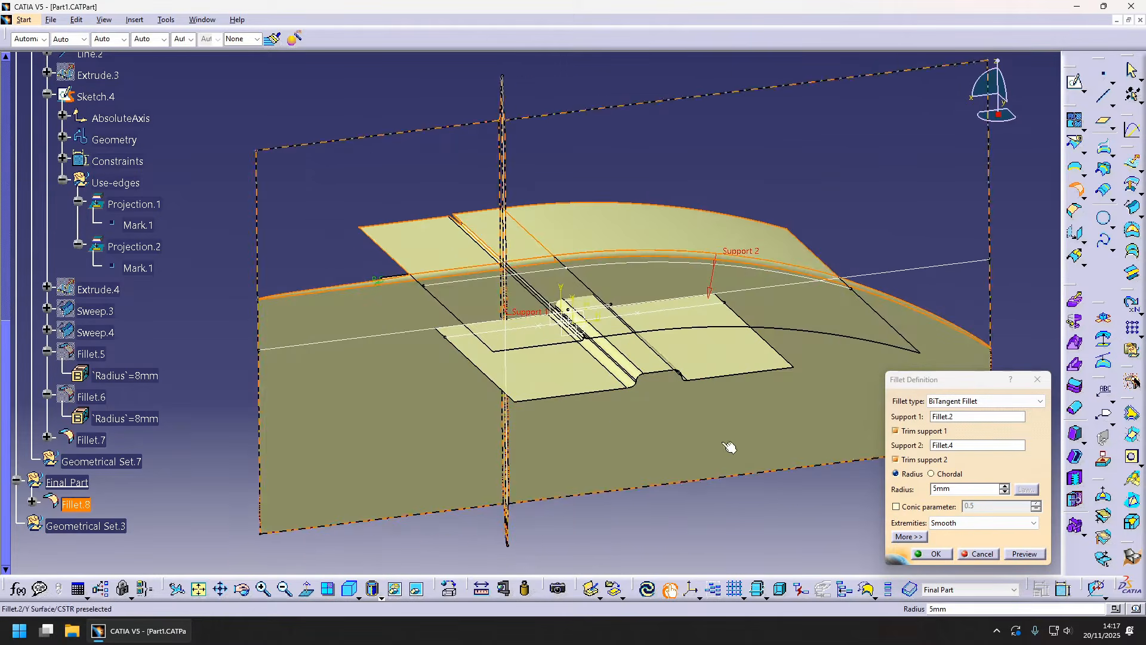
click(935, 554)
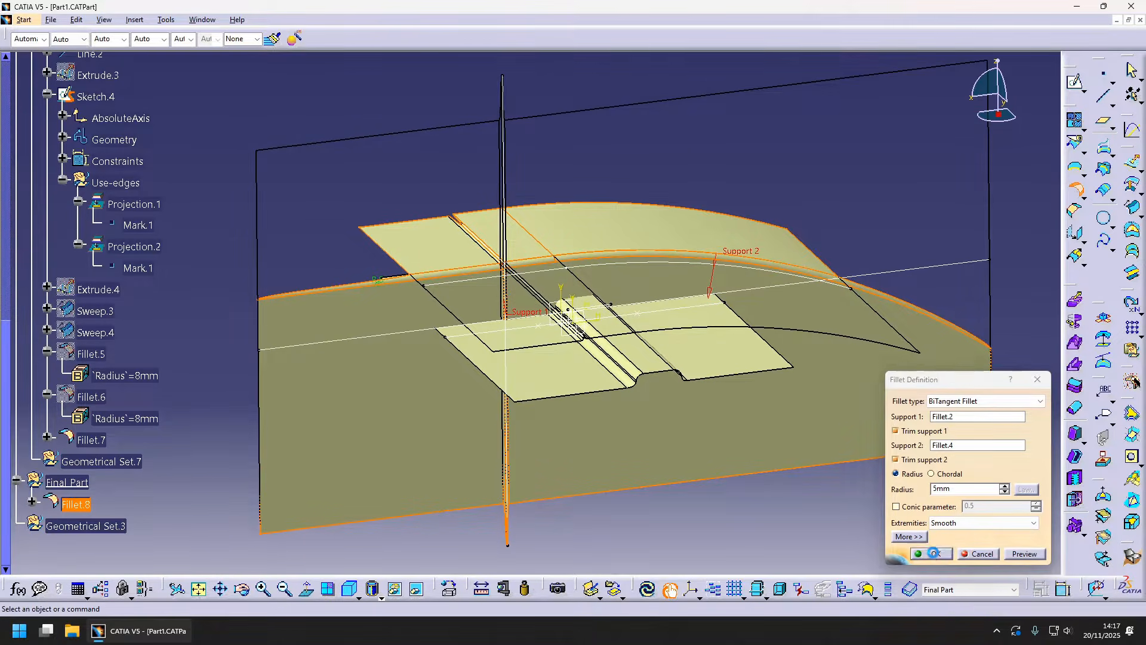
- Create a trimmed 5 mm bitangent fillet between Fillet.8 and the nut flange Fillet.7, and dismiss the warning
click(1077, 190)
middle_drag(609, 366, 525, 412)
click(520, 415)
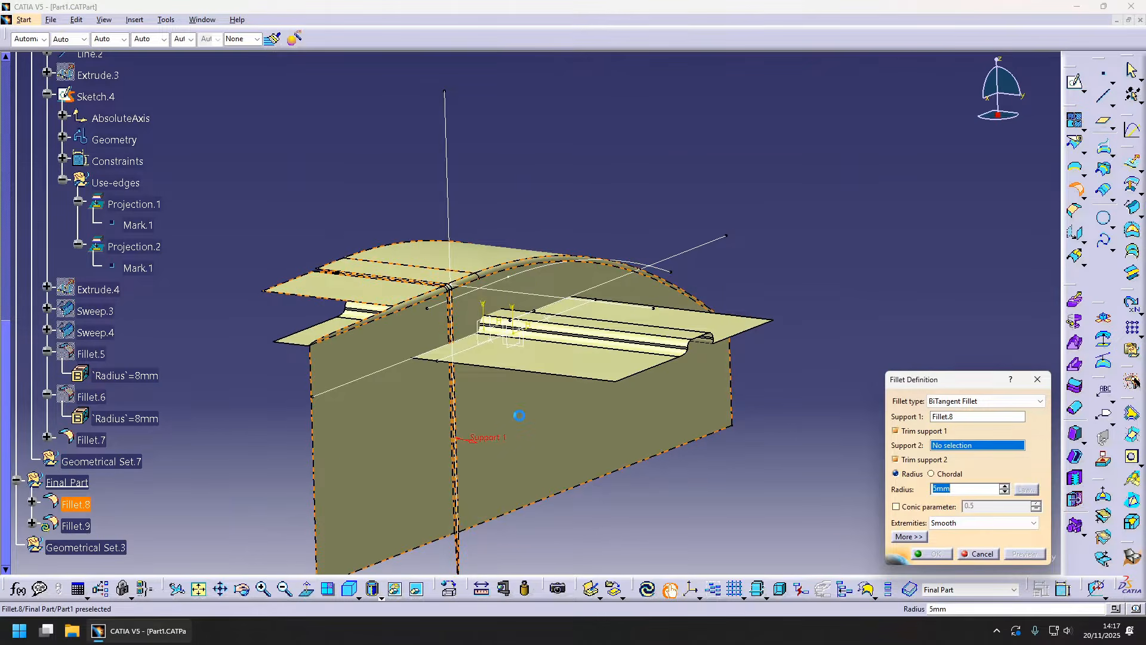
click(564, 339)
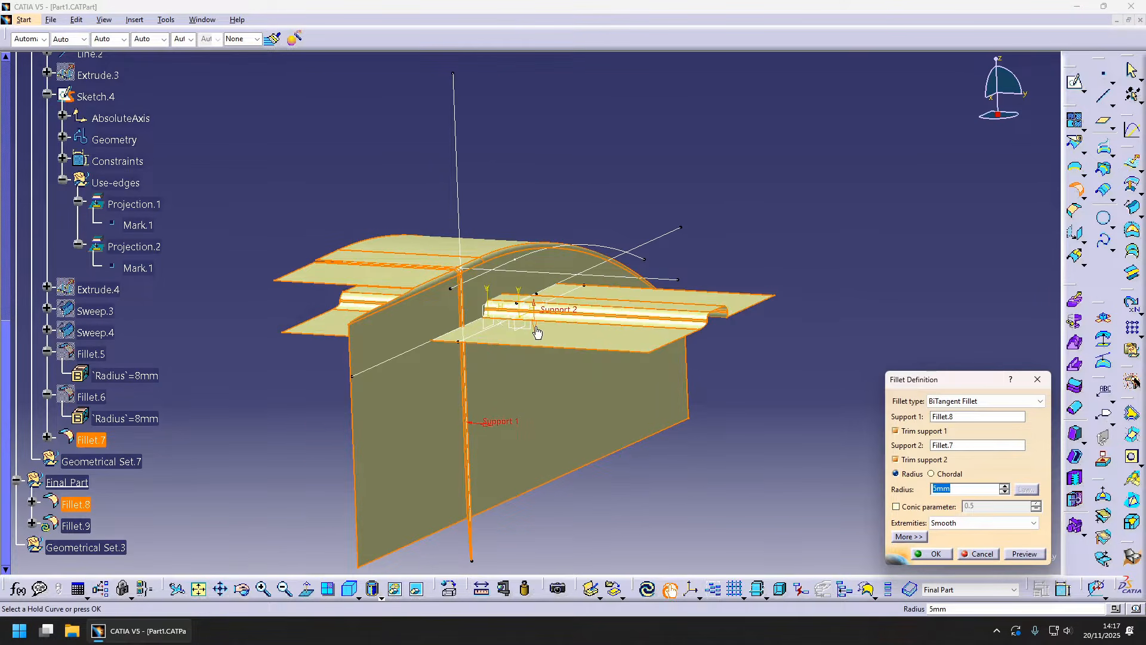
key(Return)
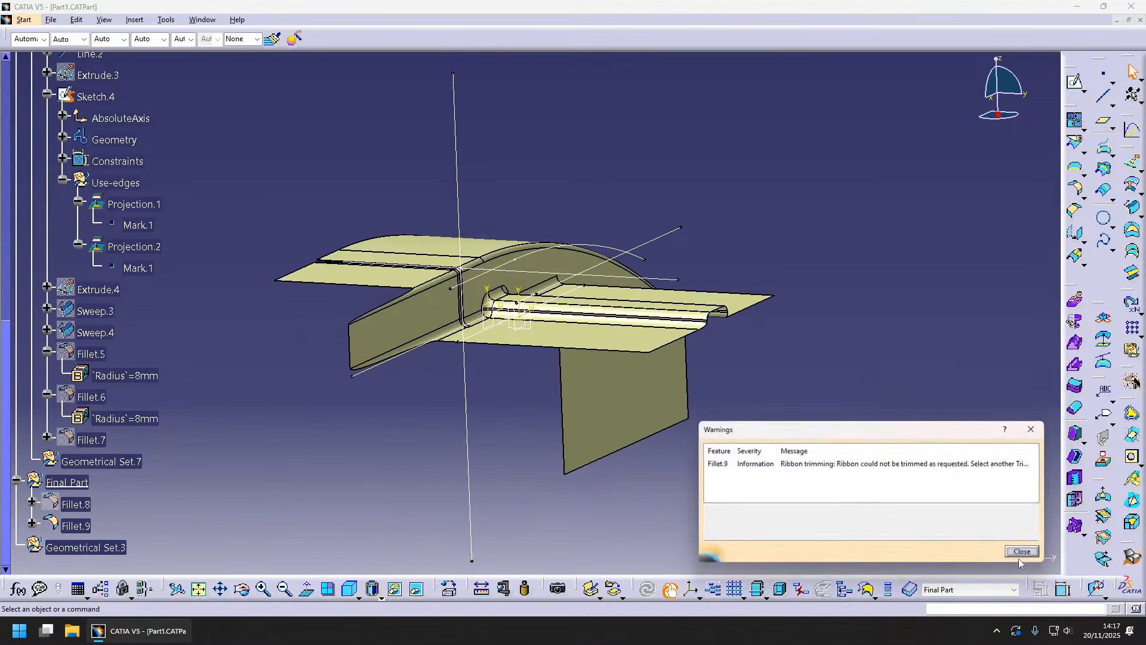
click(1028, 553)
- Locate the weld flange sketch in the specification tree and show the Extrude.2 surface
middle_drag(530, 282, 646, 199)
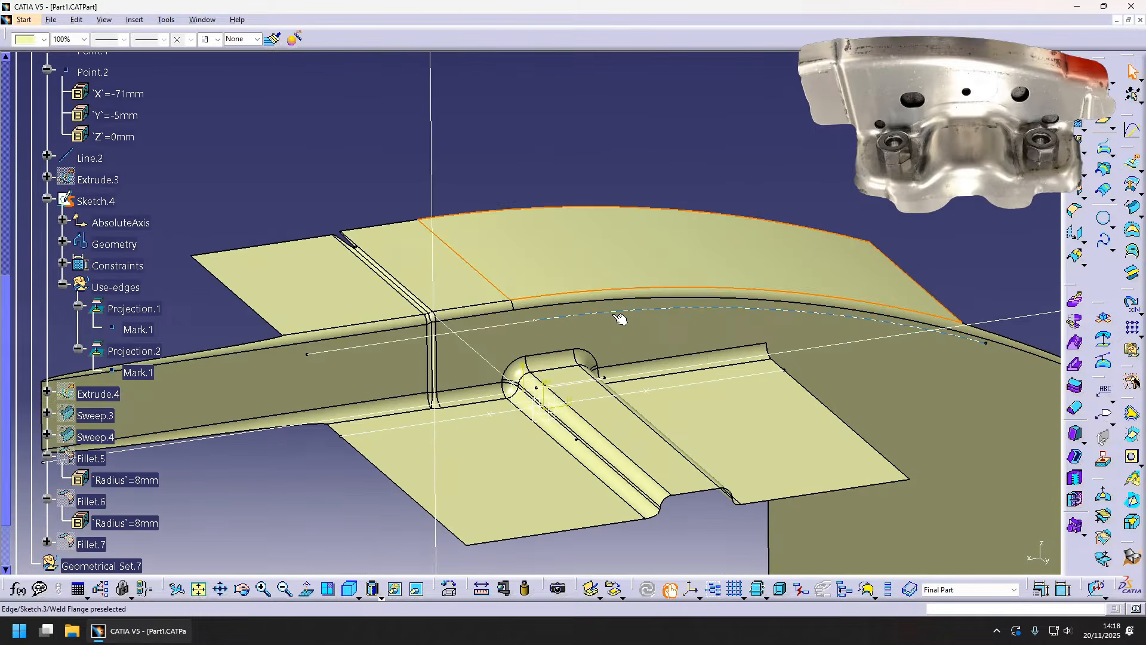
right_click(622, 320)
click(645, 396)
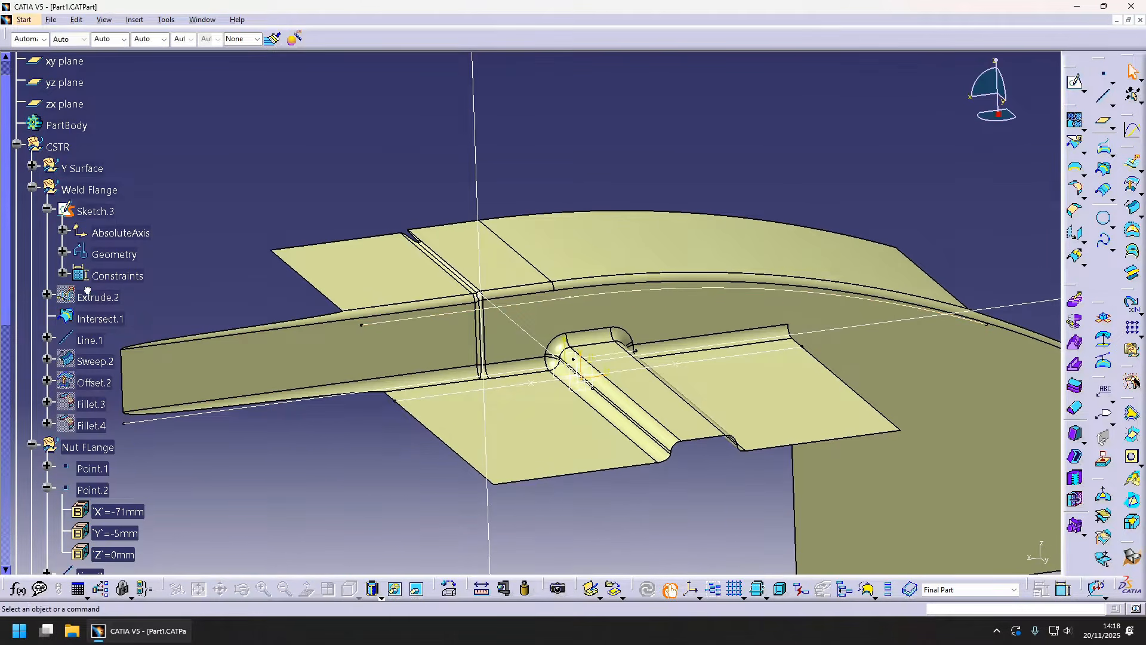
click(273, 335)
middle_drag(269, 331, 498, 299)
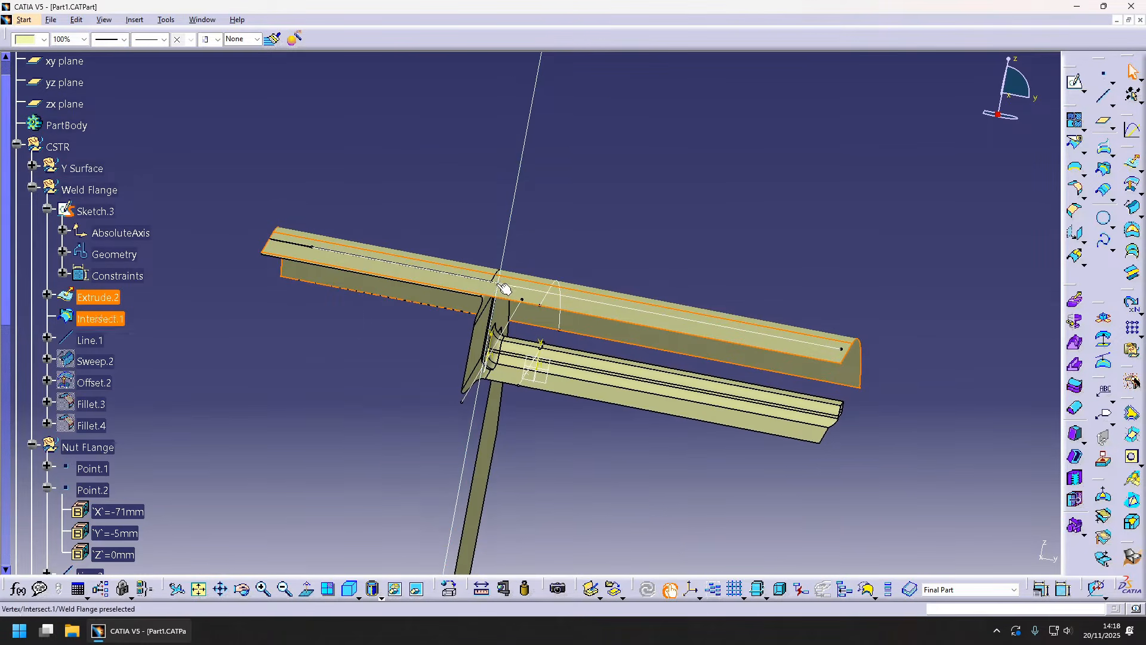
- Expand the Y Surface geometrical set and show its Extrude.1 surface
double_click(79, 171)
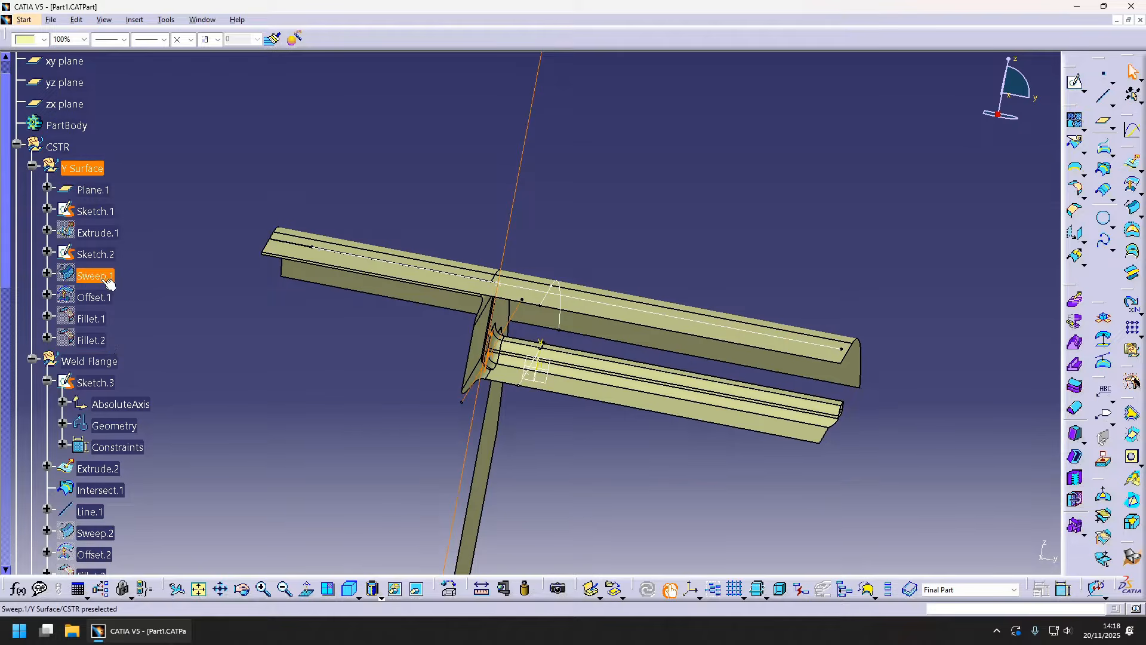
click(102, 233)
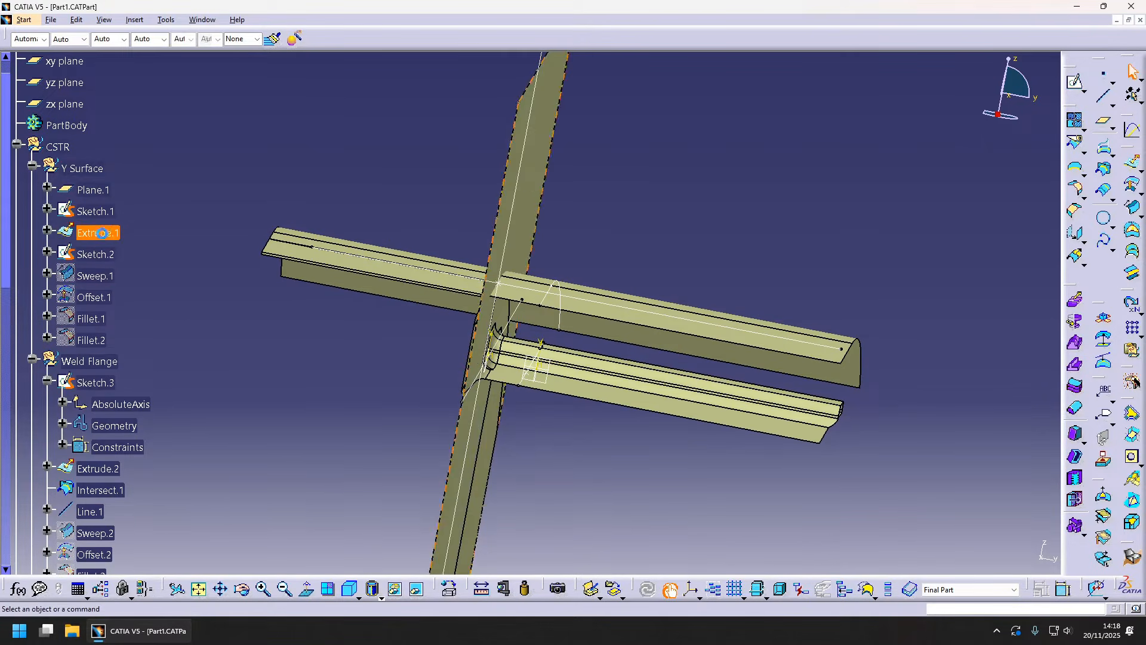
middle_drag(465, 255, 466, 394)
scroll(166, 307, down, 1)
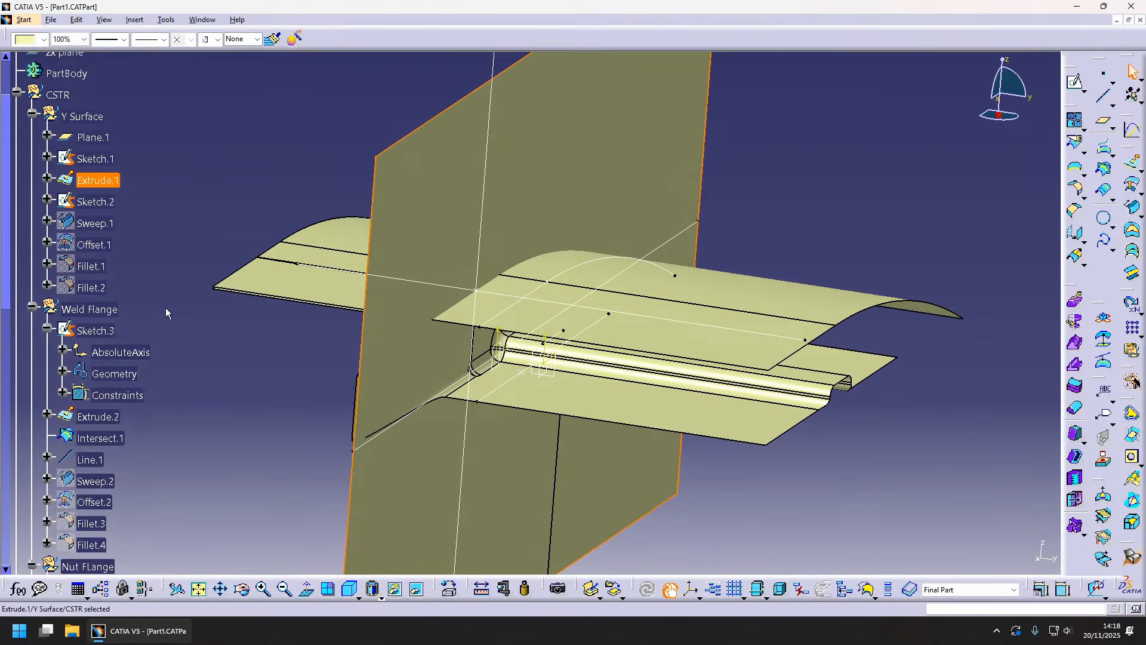
- Make Weld Flange the in-work object and create the intersection curve of Extrude.2 with Extrude.1
right_click(85, 311)
click(125, 393)
click(519, 290)
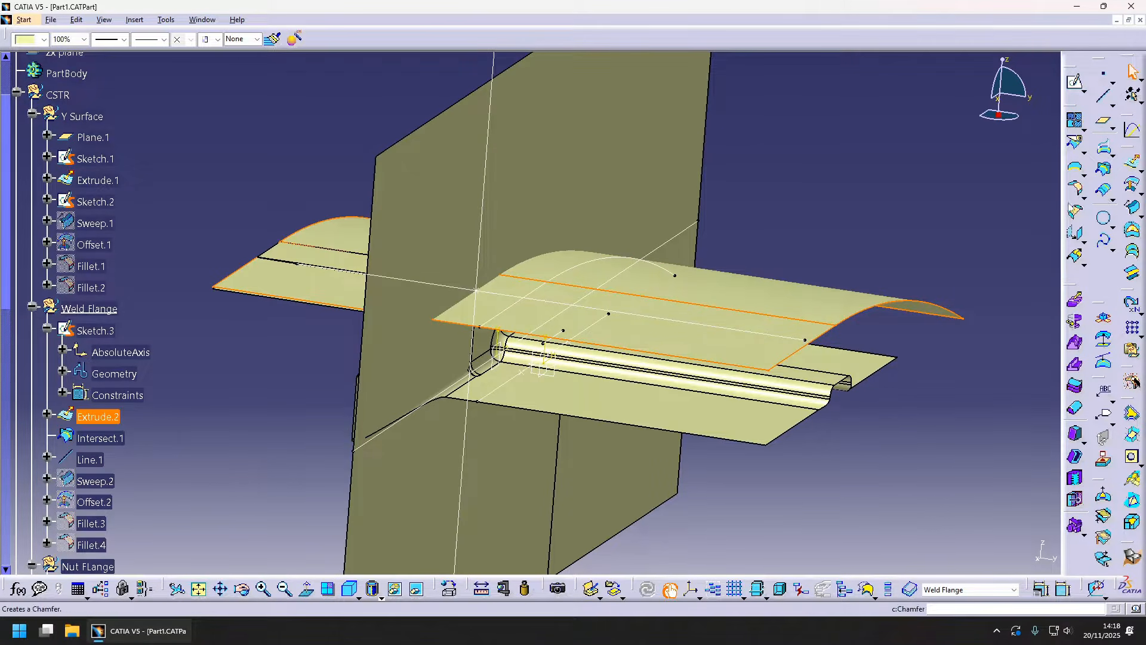
click(1103, 169)
click(607, 172)
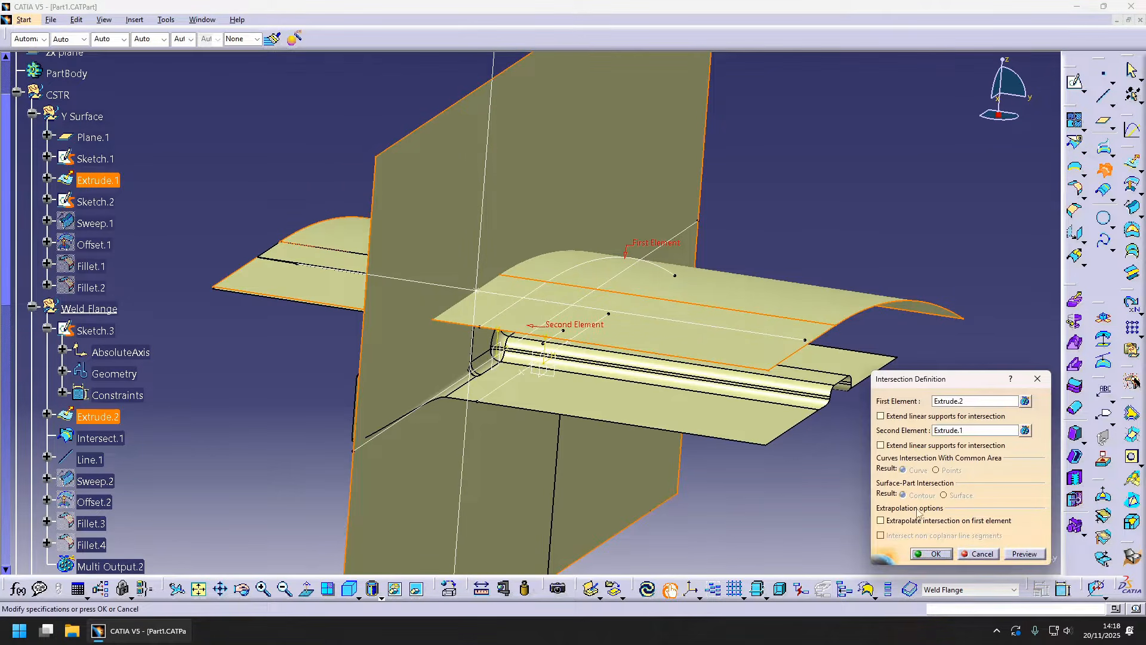
click(1032, 554)
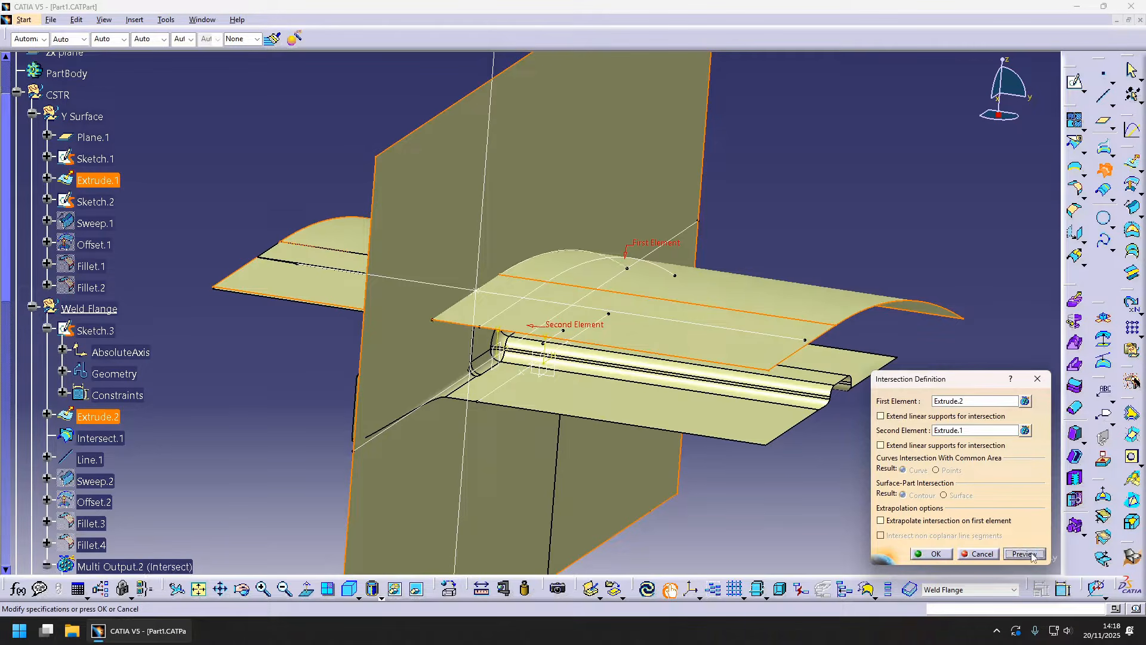
click(935, 553)
- Define a draft-direction swept surface along the intersection curve Intersect.2, using the zx plane as draft direction and a 6 deg angle
middle_drag(517, 376, 594, 352)
scroll(594, 353, down, 1)
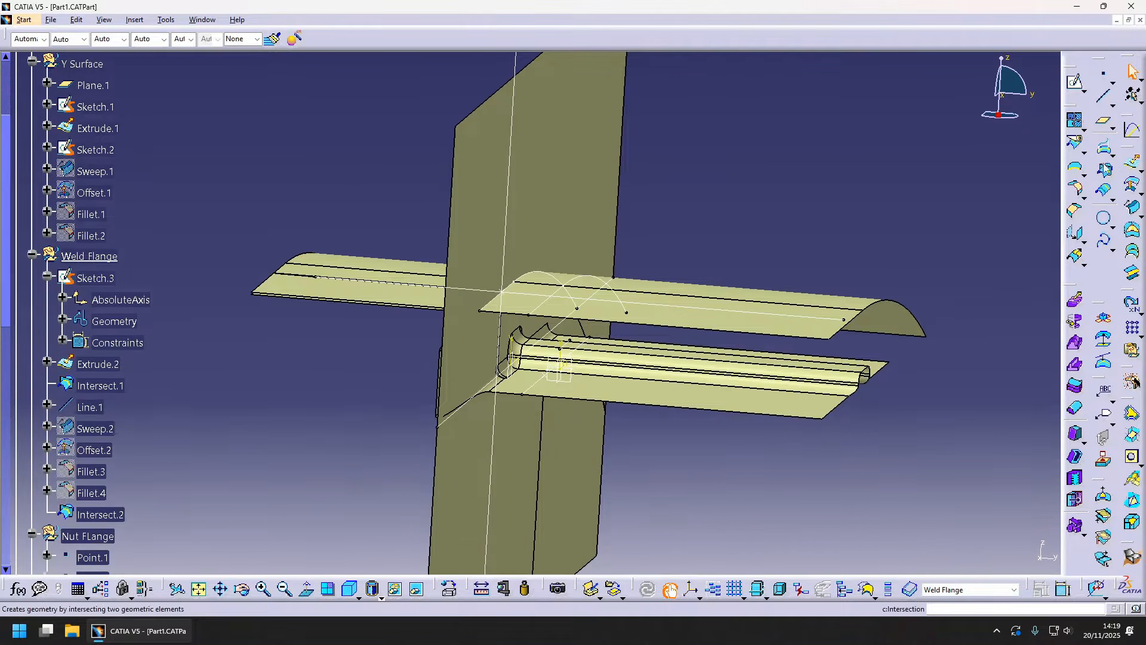
click(1133, 207)
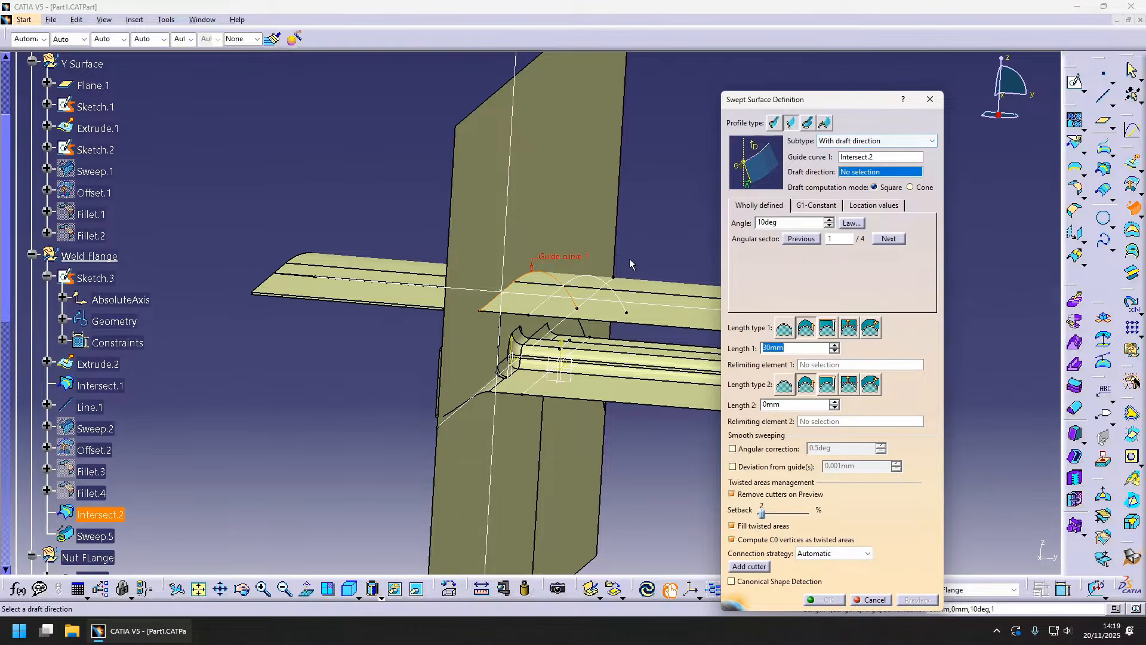
middle_drag(631, 263, 473, 311)
click(439, 302)
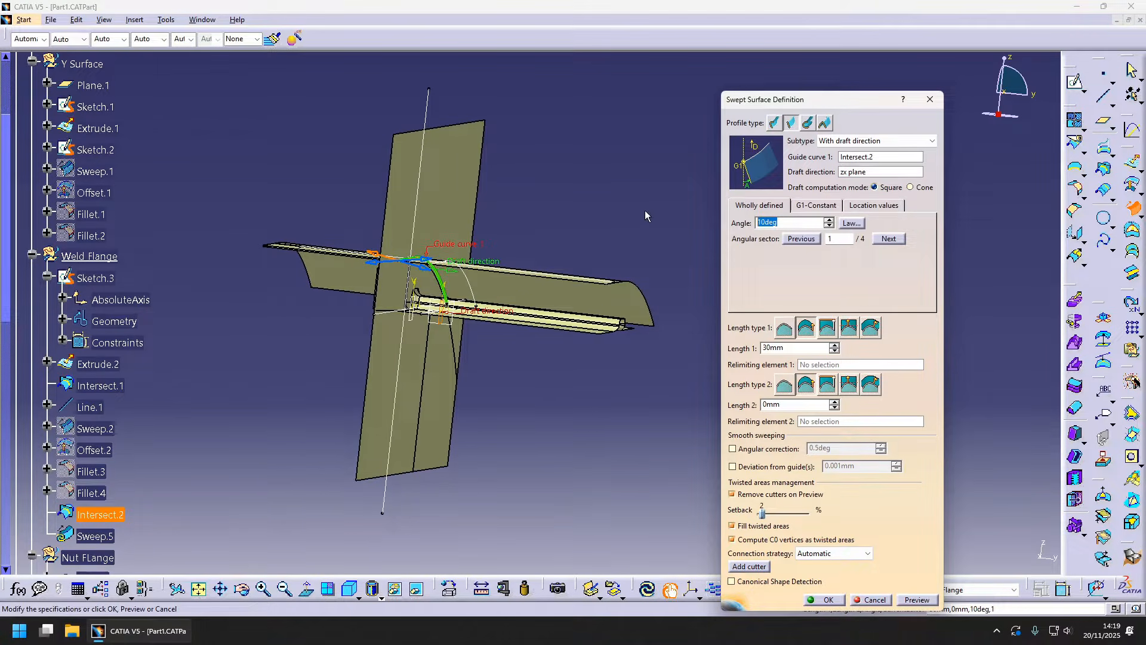
text(6)
key(Return)
click(920, 598)
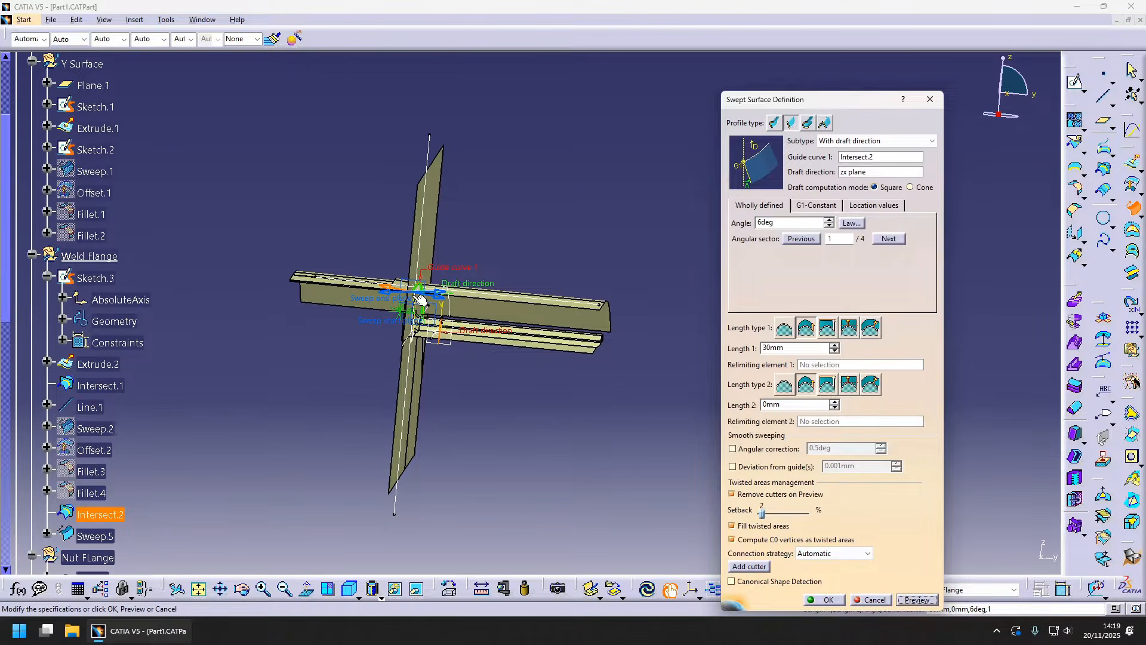
- Set the sweep's first length to 200 mm and second length to 100 mm, and create the surface
text(100)
key(Return)
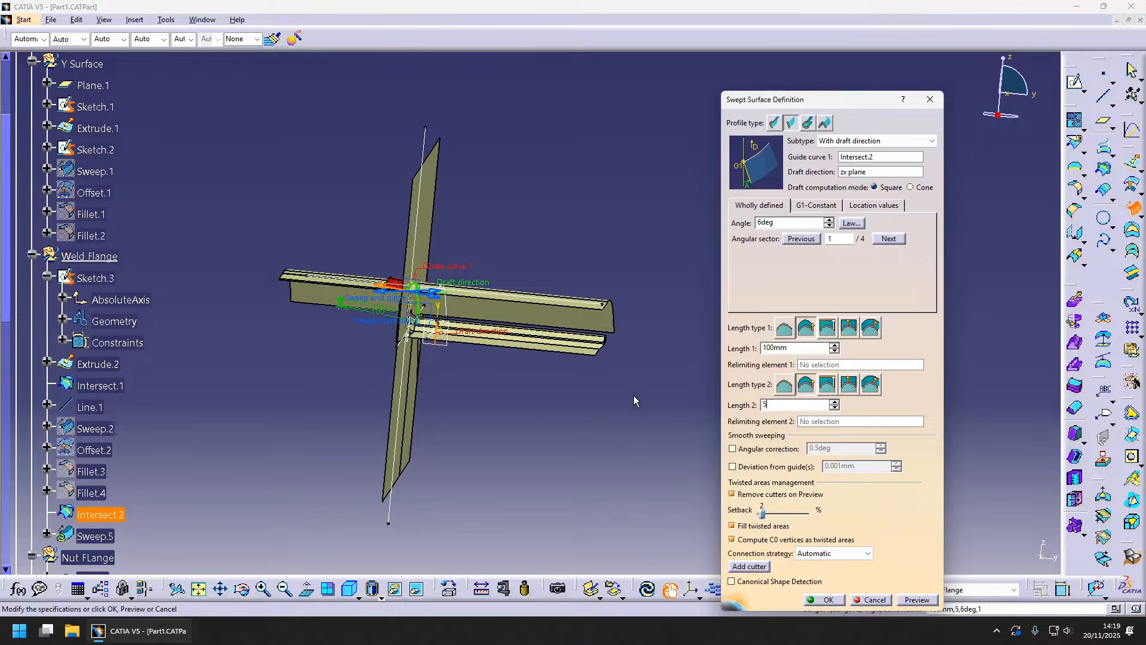
text(0)
key(Return)
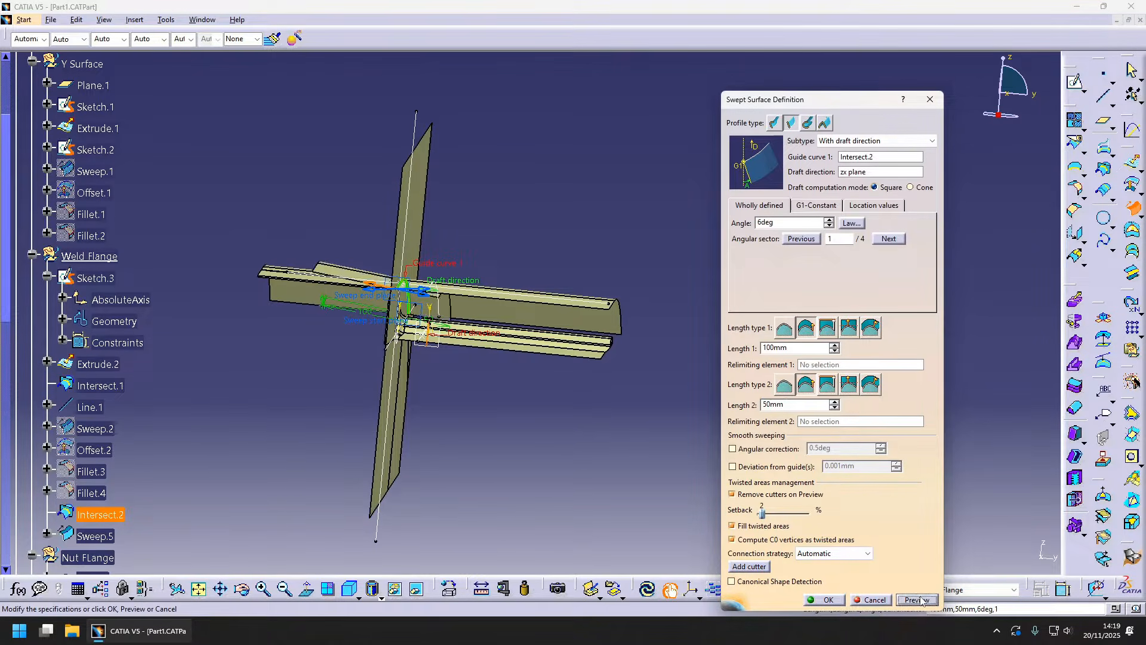
text(100)
drag(821, 350, 762, 344)
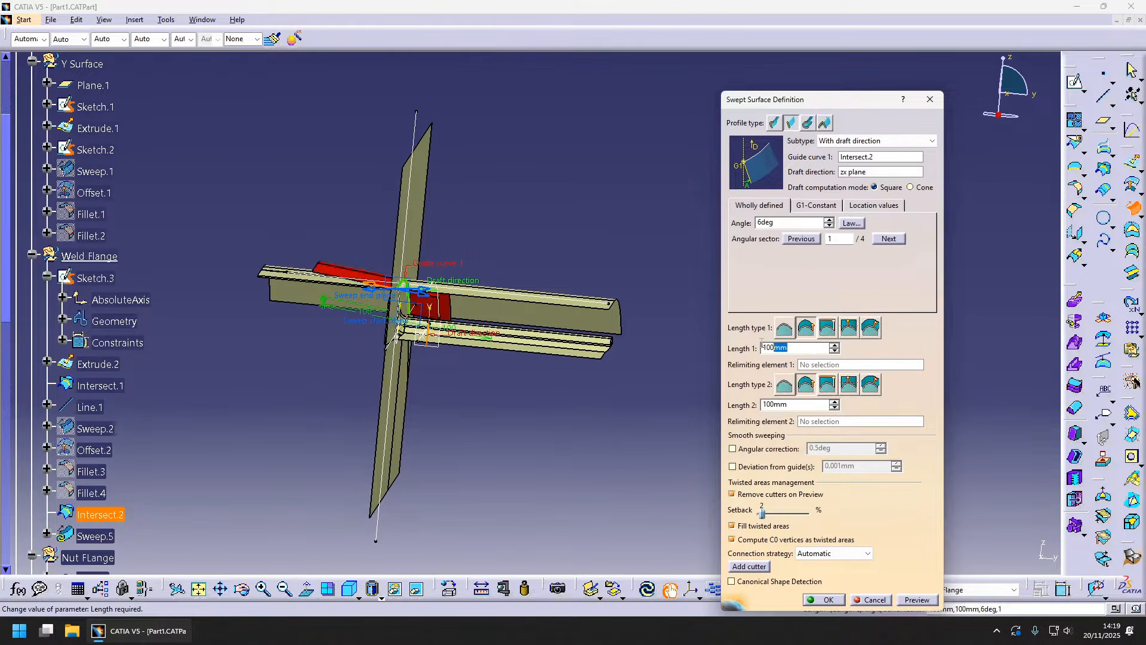
text(200)
click(828, 599)
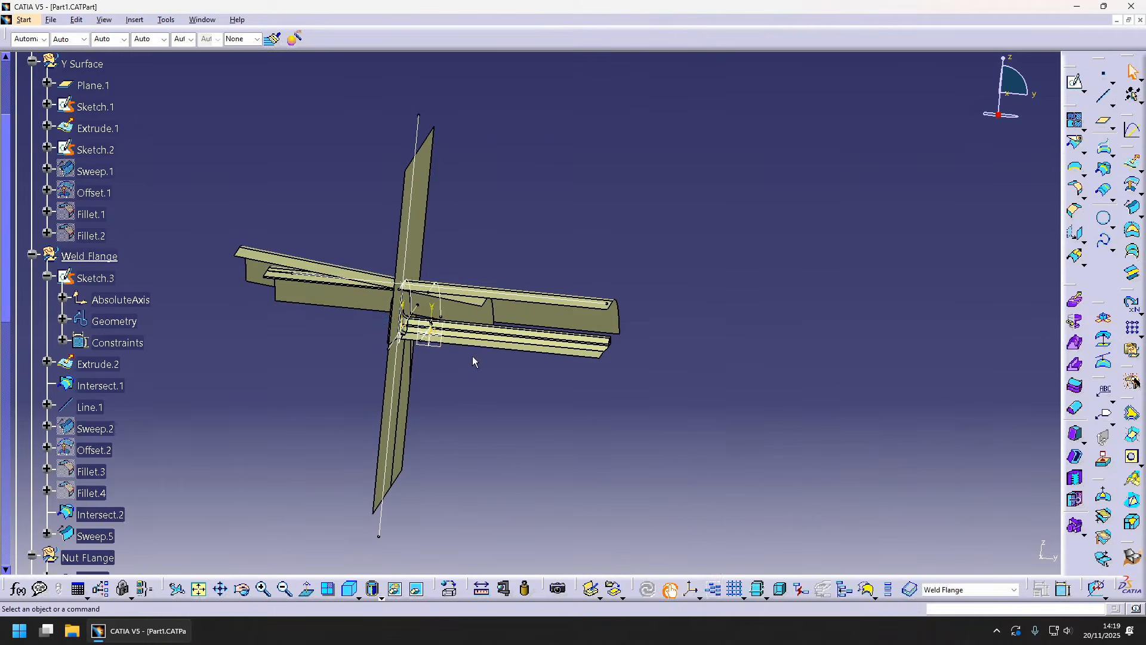
- Reorder the Weld Flange set's children so that Intersect.2 sits directly below Extrude.2
middle_drag(473, 360, 418, 364)
right_click(110, 261)
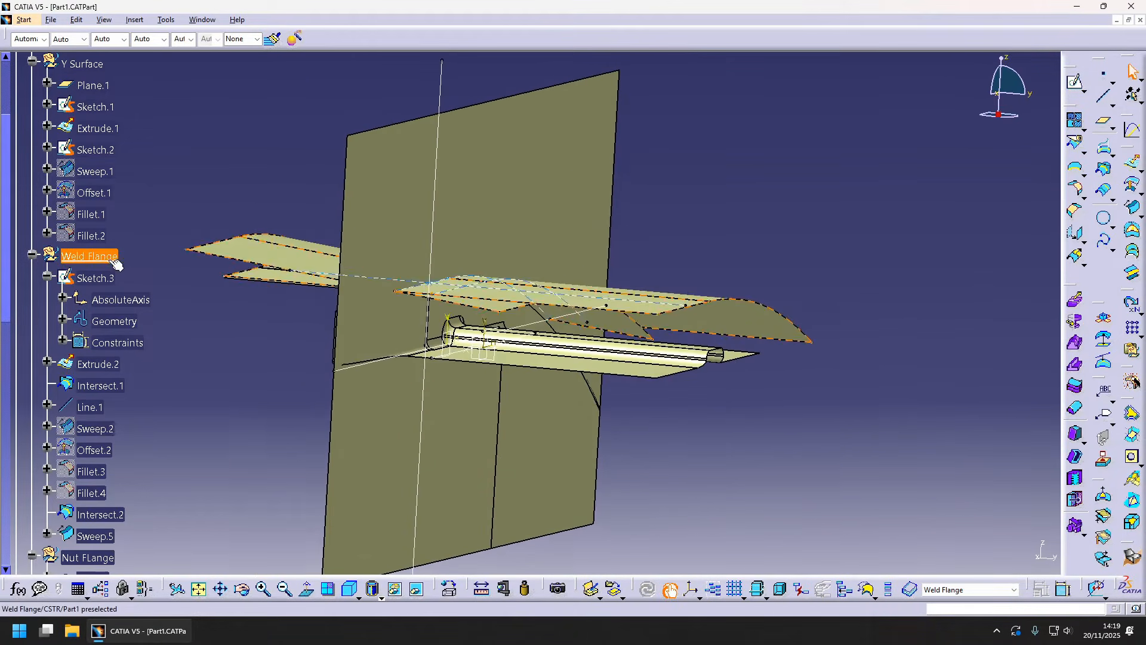
mouse_move(174, 495)
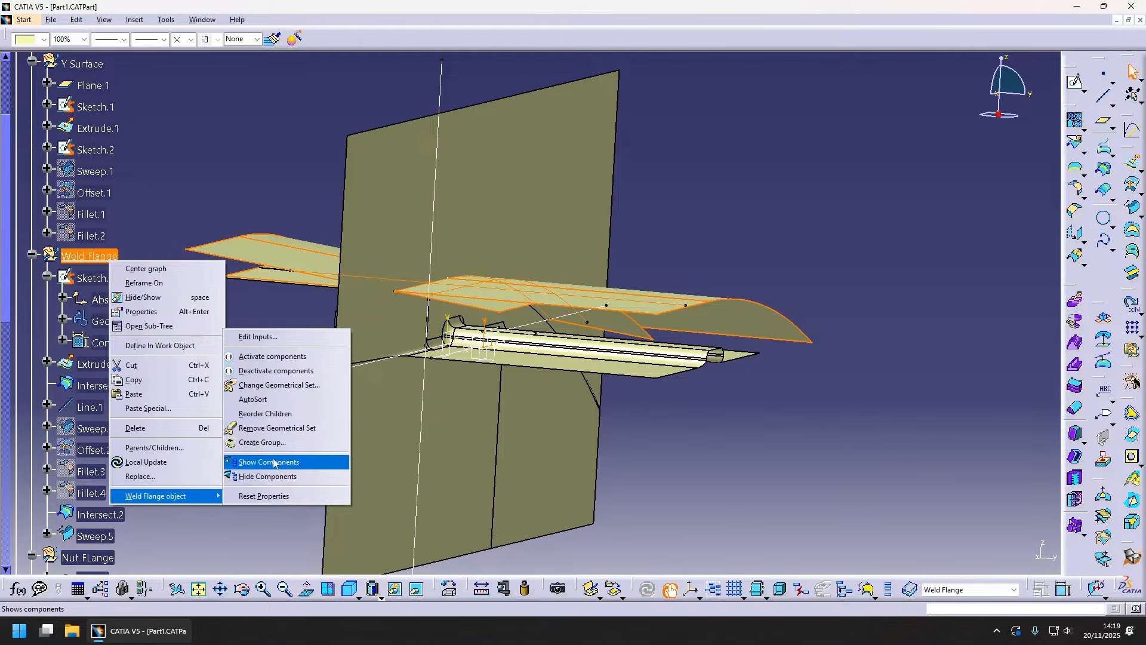
click(284, 413)
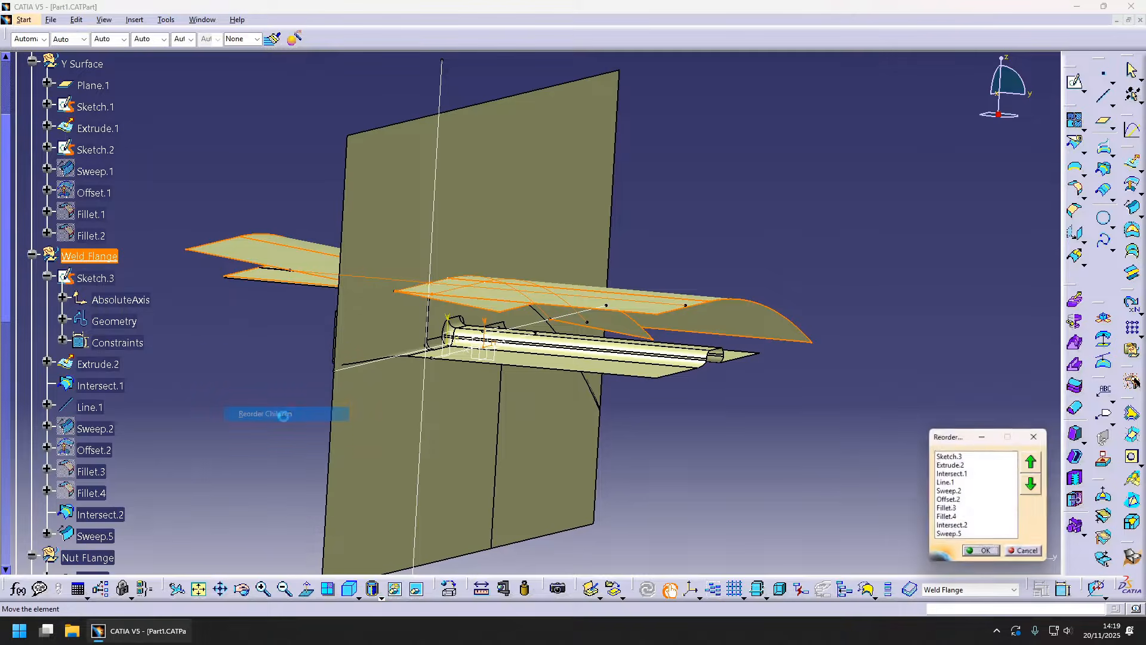
click(963, 535)
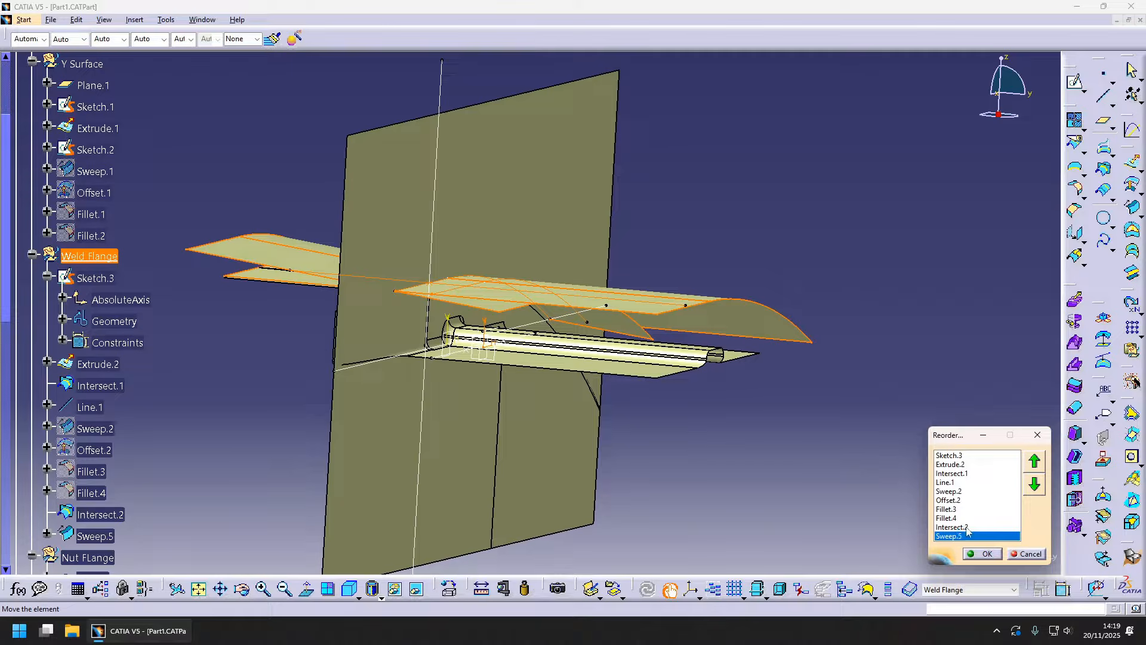
click(1036, 462)
click(1036, 462)
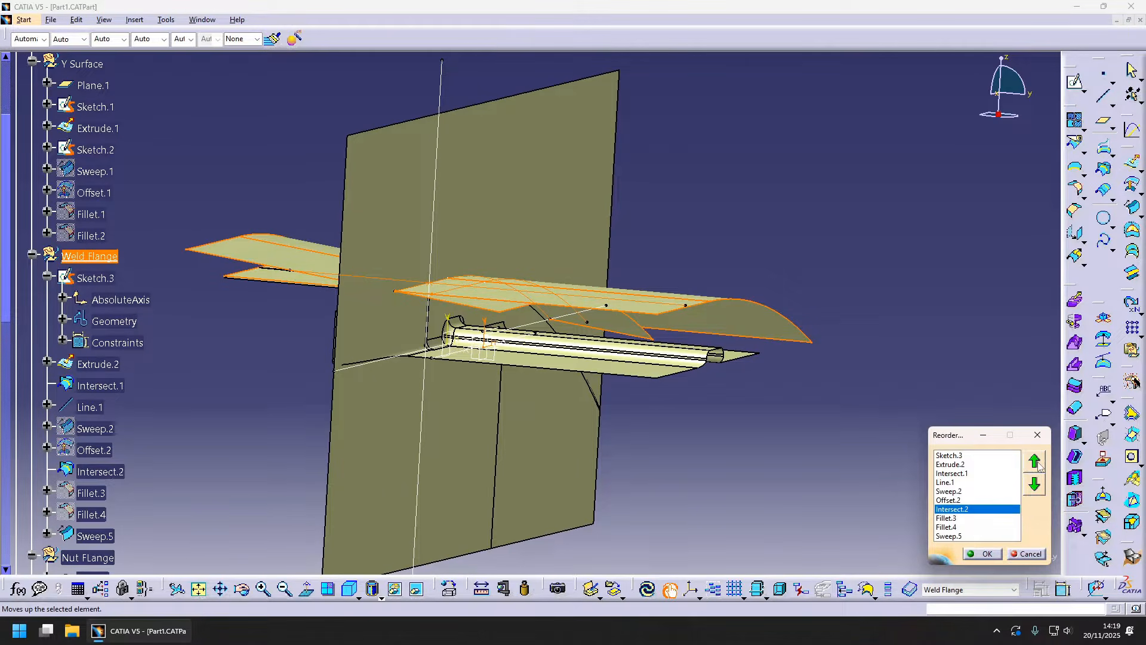
click(1036, 462)
click(1036, 461)
click(1036, 462)
click(1036, 462)
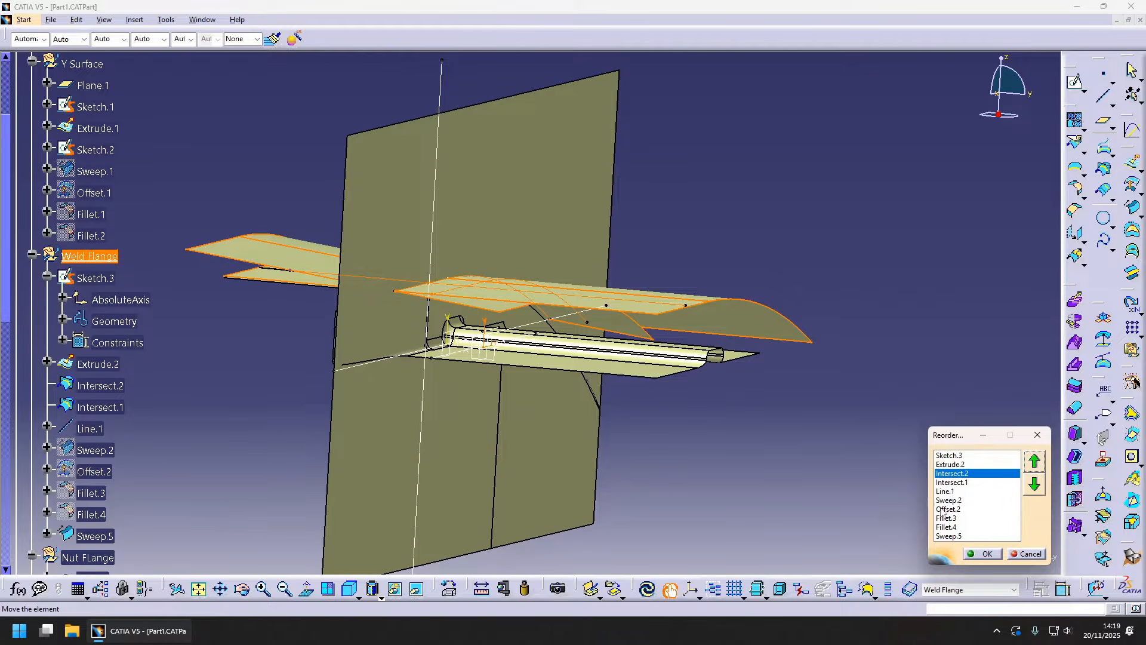
- Move Sweep.5 directly below Intersect.2 in the Weld Flange order and apply the reordering
click(963, 536)
click(1036, 463)
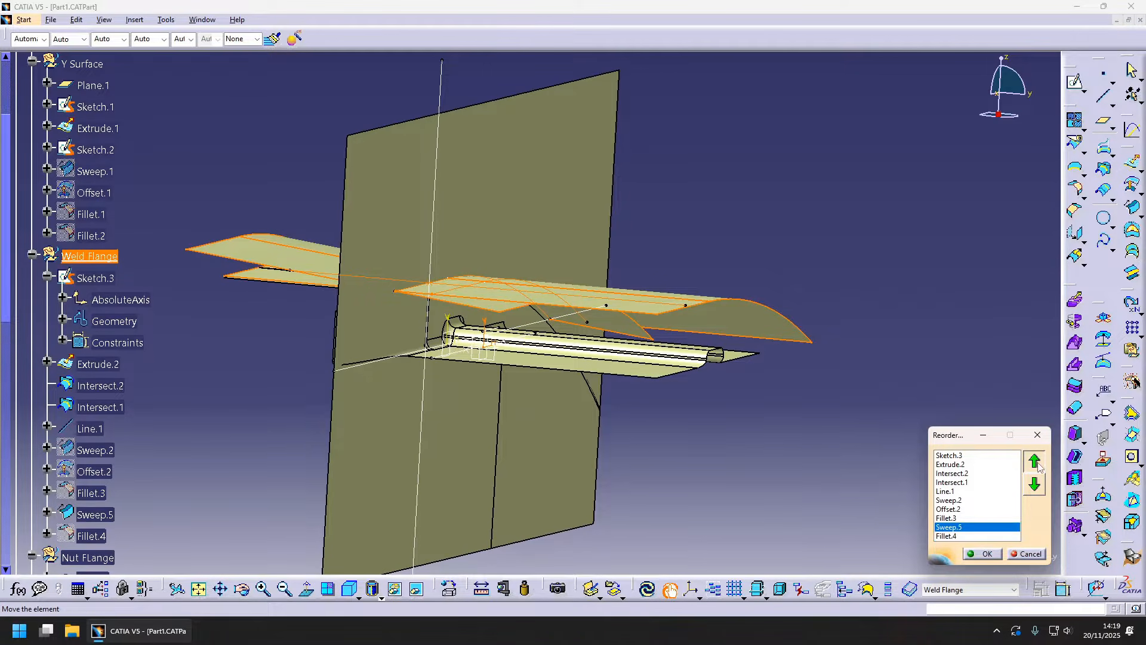
click(1037, 463)
click(1036, 463)
click(1037, 462)
click(1036, 462)
click(1036, 462)
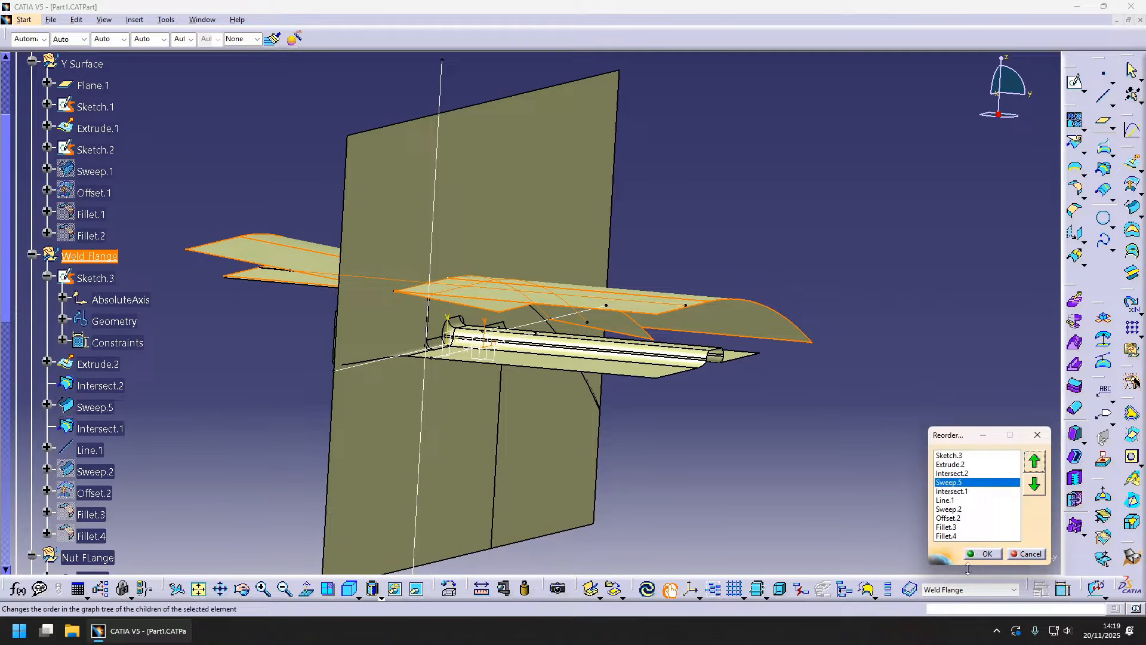
click(982, 553)
- Replace Extrude.2 with Sweep.5 in its dependent features and update the part
click(86, 363)
right_click(86, 363)
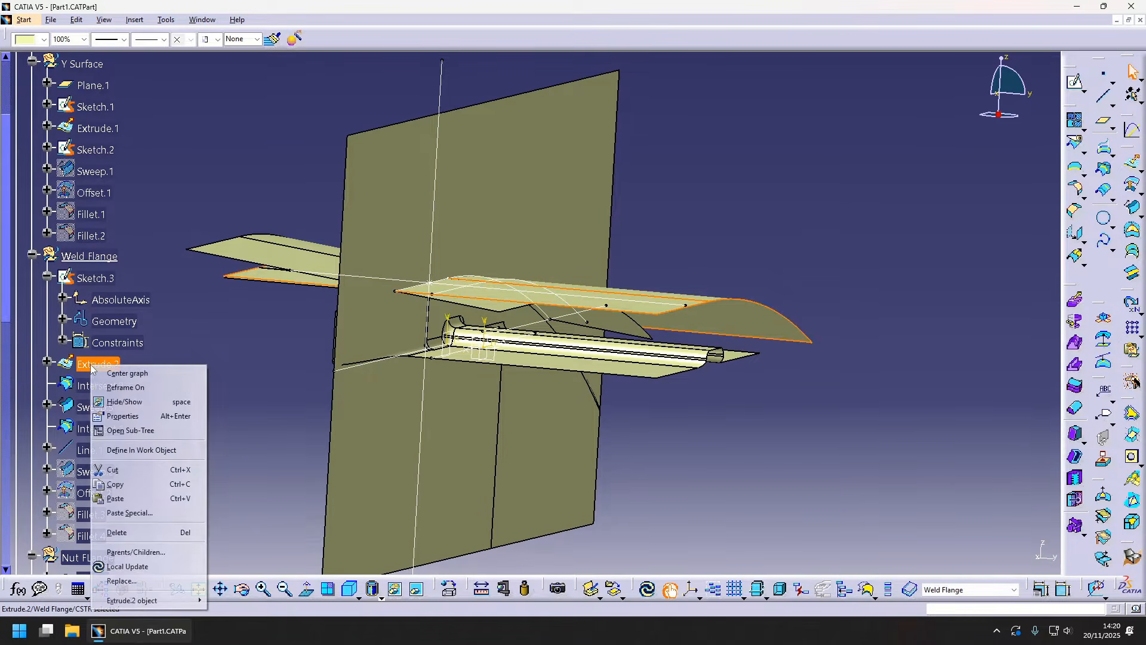
click(119, 567)
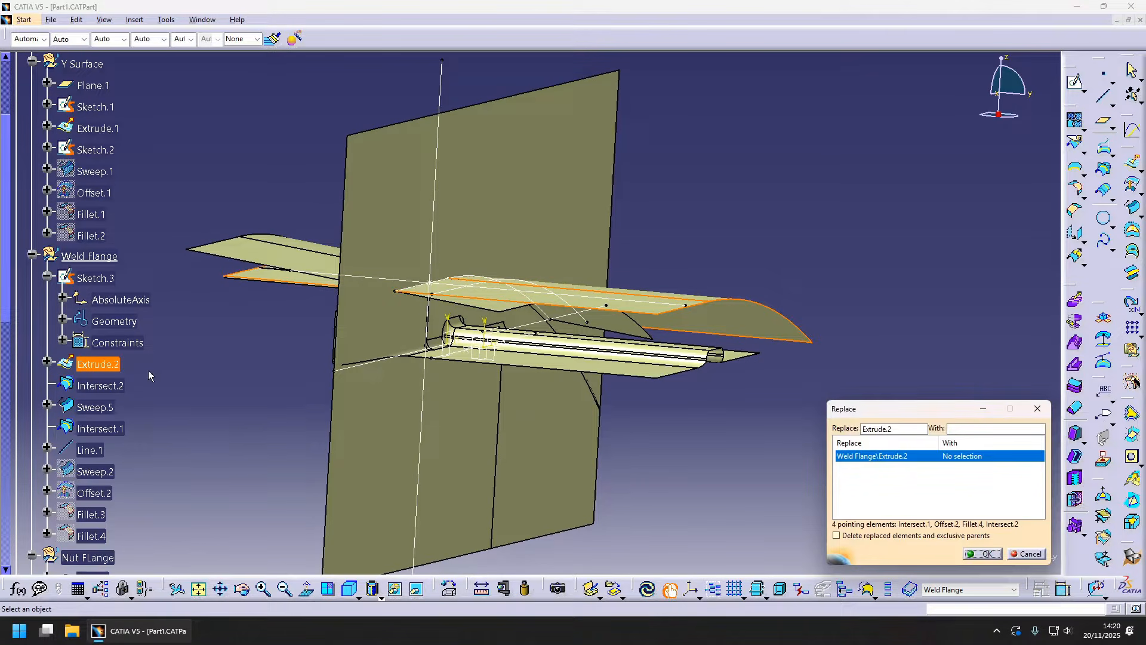
click(95, 407)
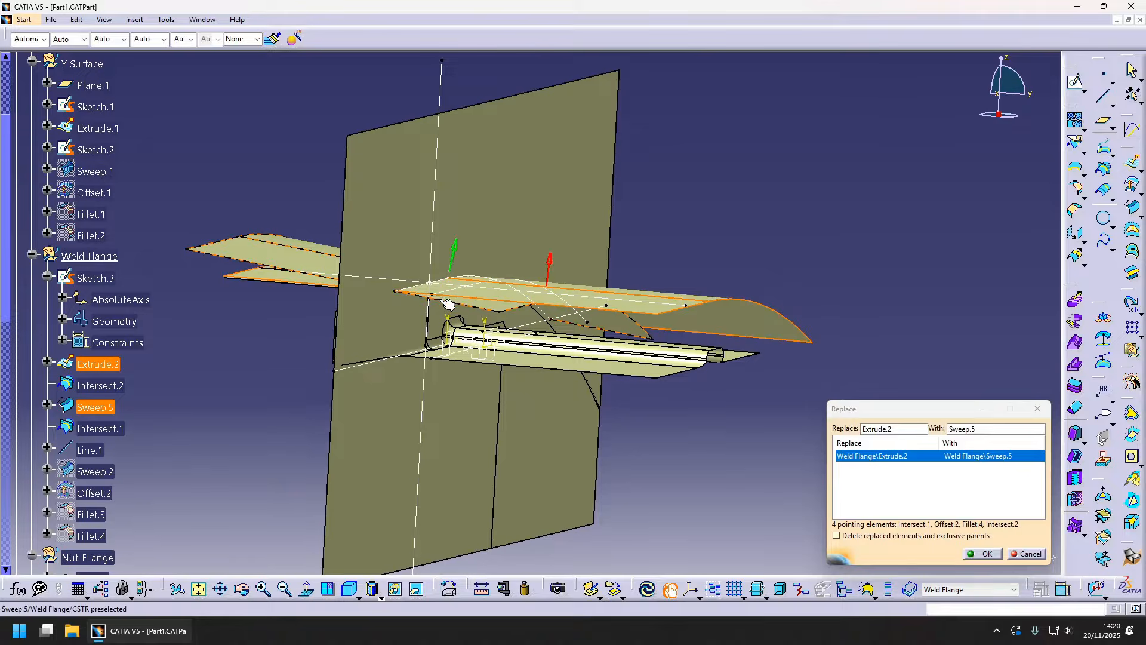
middle_drag(615, 325, 471, 358)
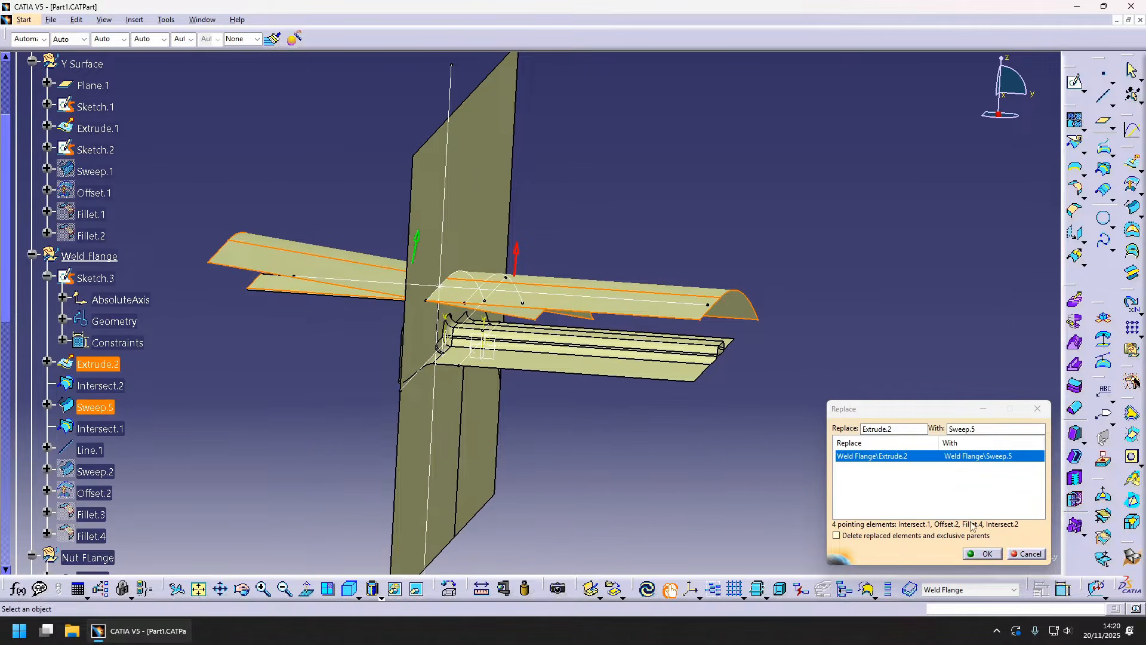
click(984, 554)
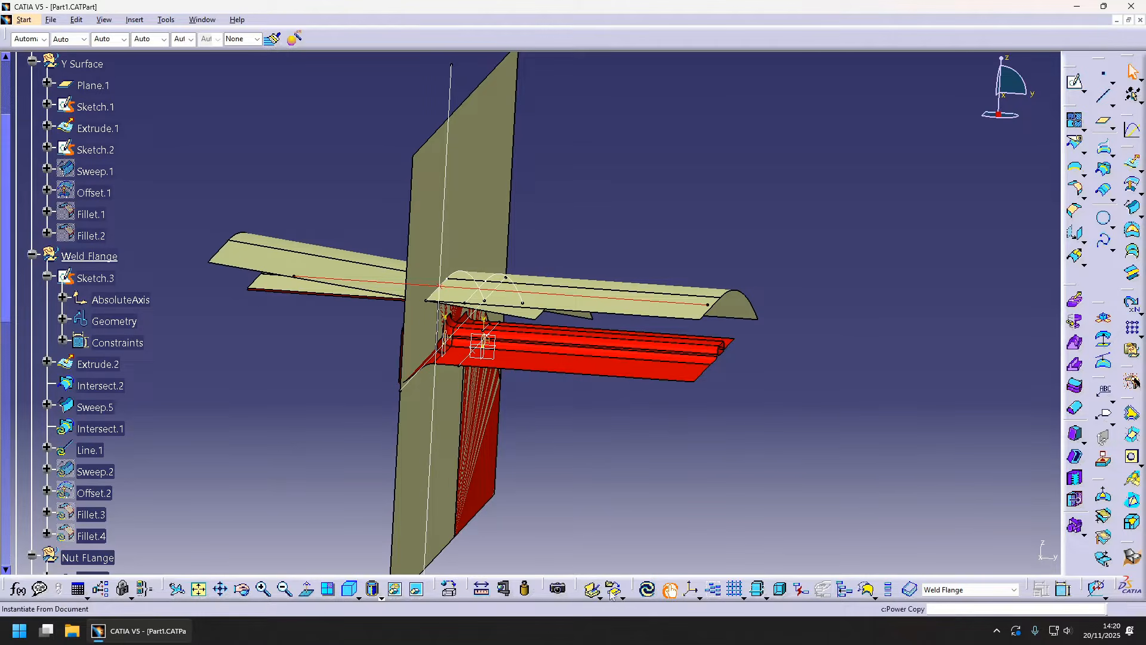
click(647, 590)
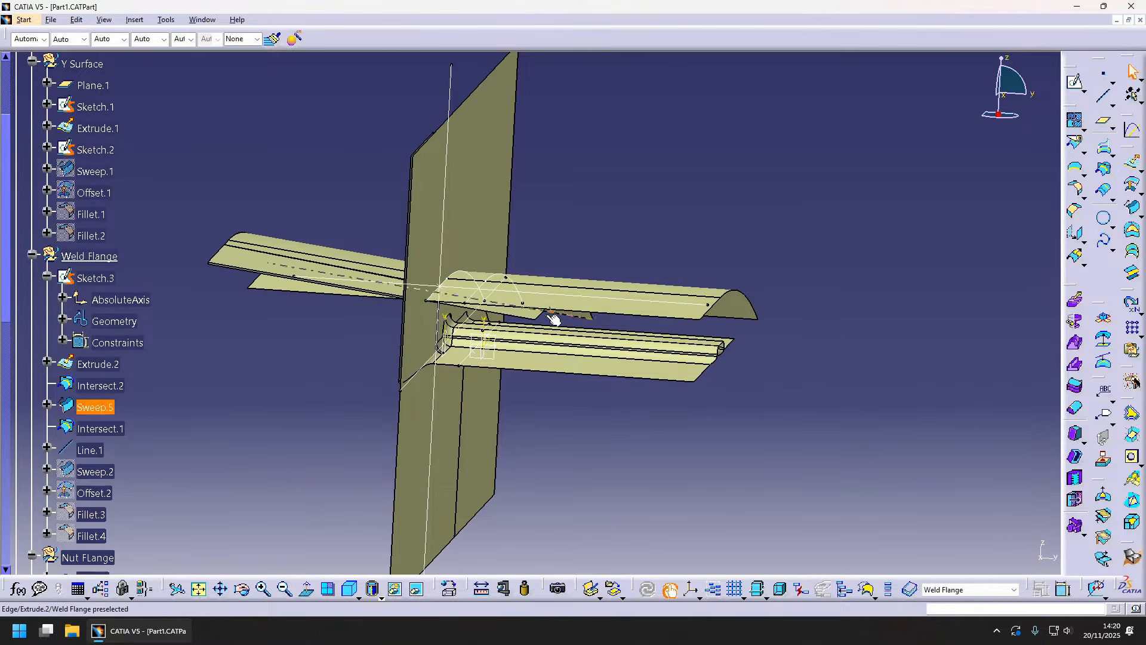
- Hide the CSTR construction set and inspect the updated bracket around the weld flange and nut flange
scroll(86, 239, up, 3)
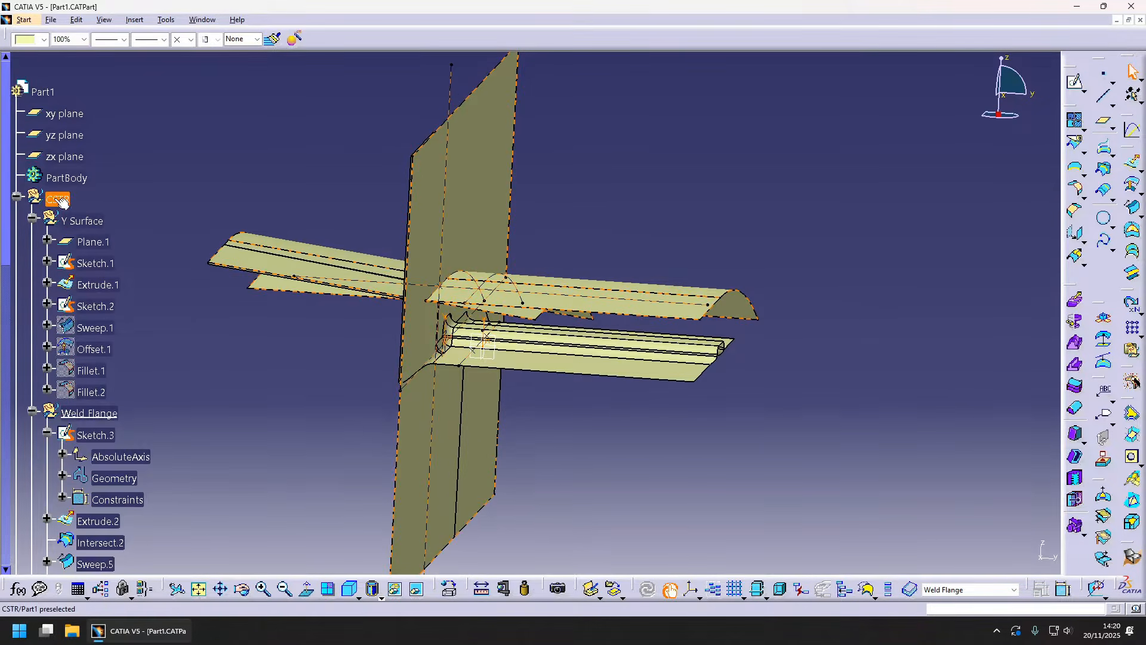
click(61, 202)
key(space)
middle_click(459, 296)
scroll(458, 297, up, 1)
scroll(464, 299, down, 1)
middle_drag(465, 298, 274, 346)
middle_drag(561, 319, 524, 394)
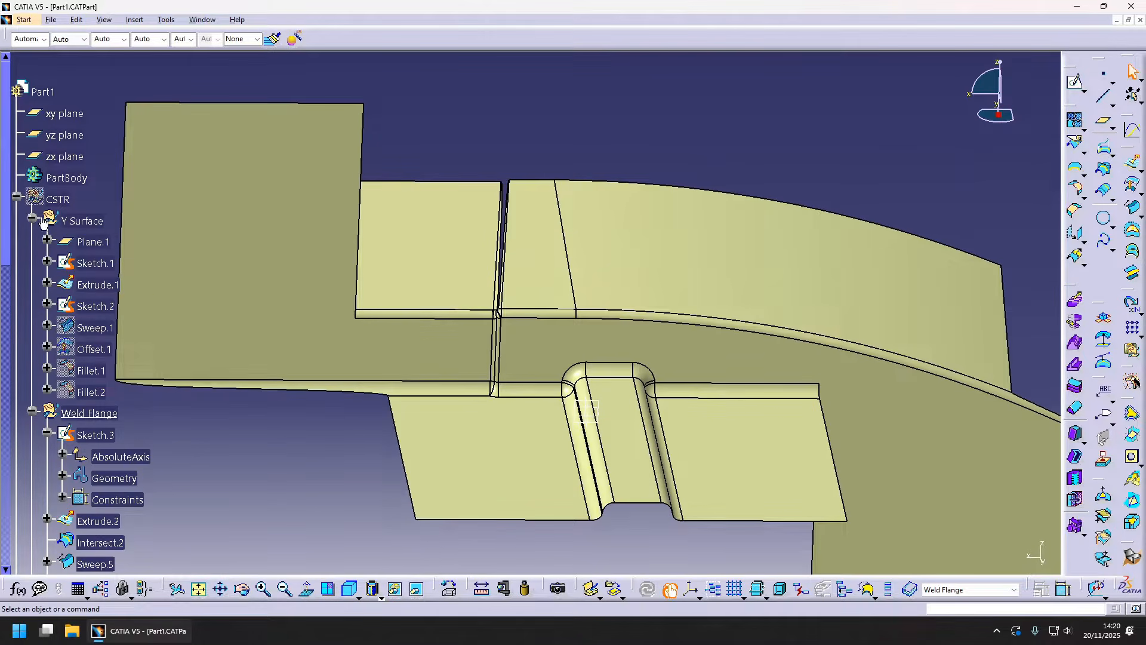
- Collapse the Y Surface set, show the CSTR construction geometry again and locate Line.1 in the specification tree
click(32, 219)
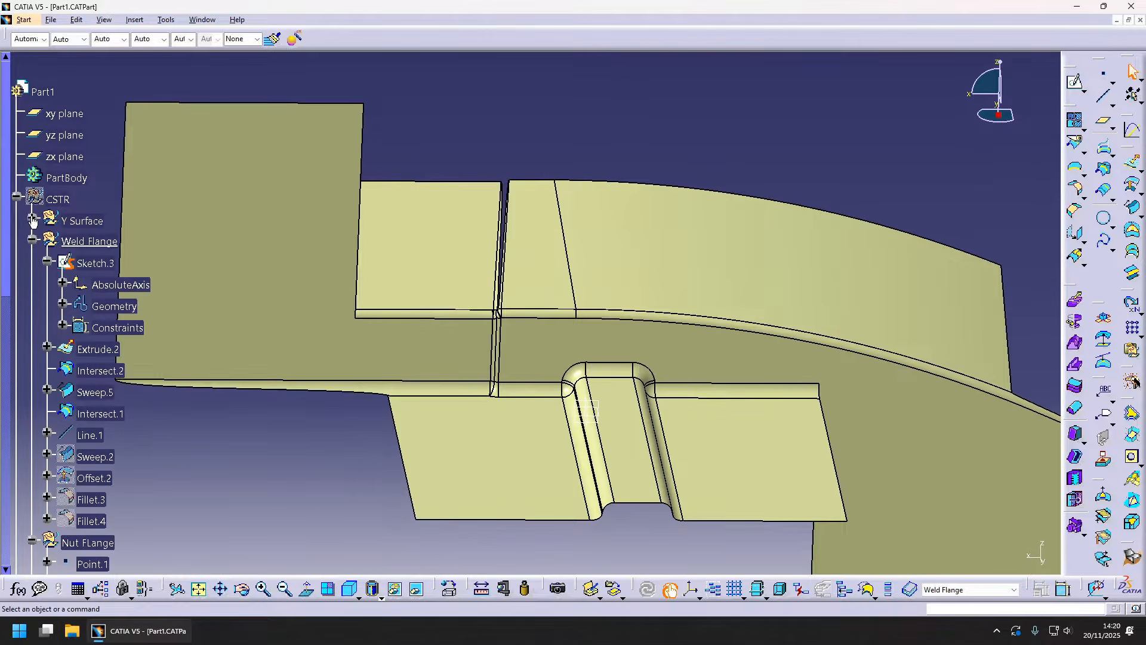
click(56, 199)
key(space)
middle_drag(618, 370, 535, 320)
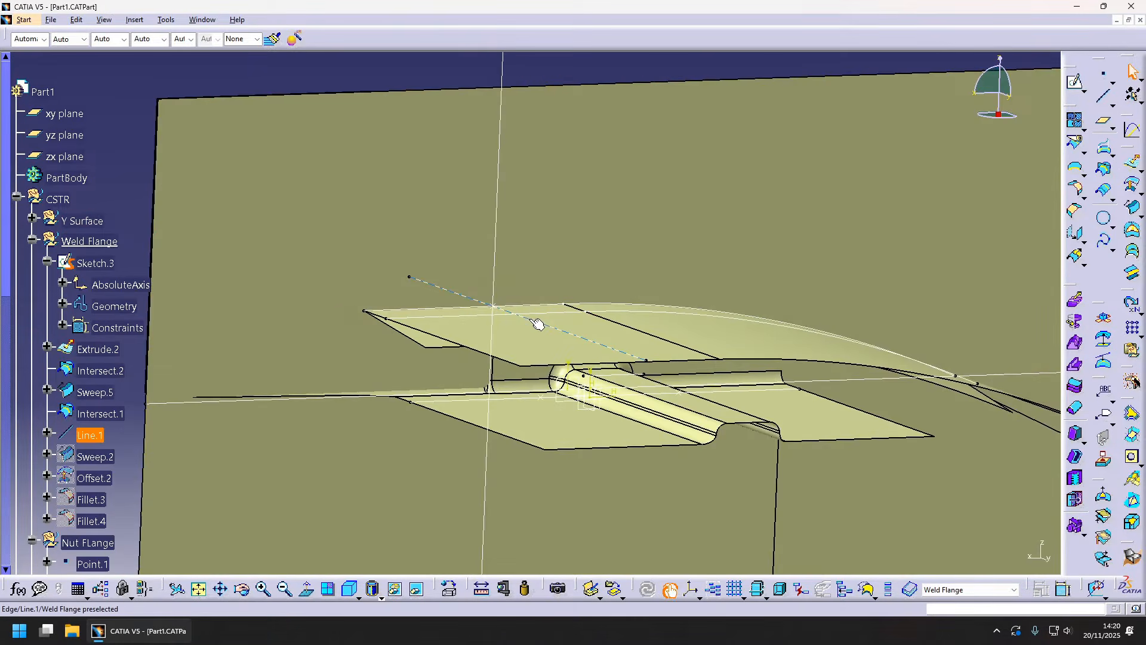
right_click(530, 319)
click(548, 328)
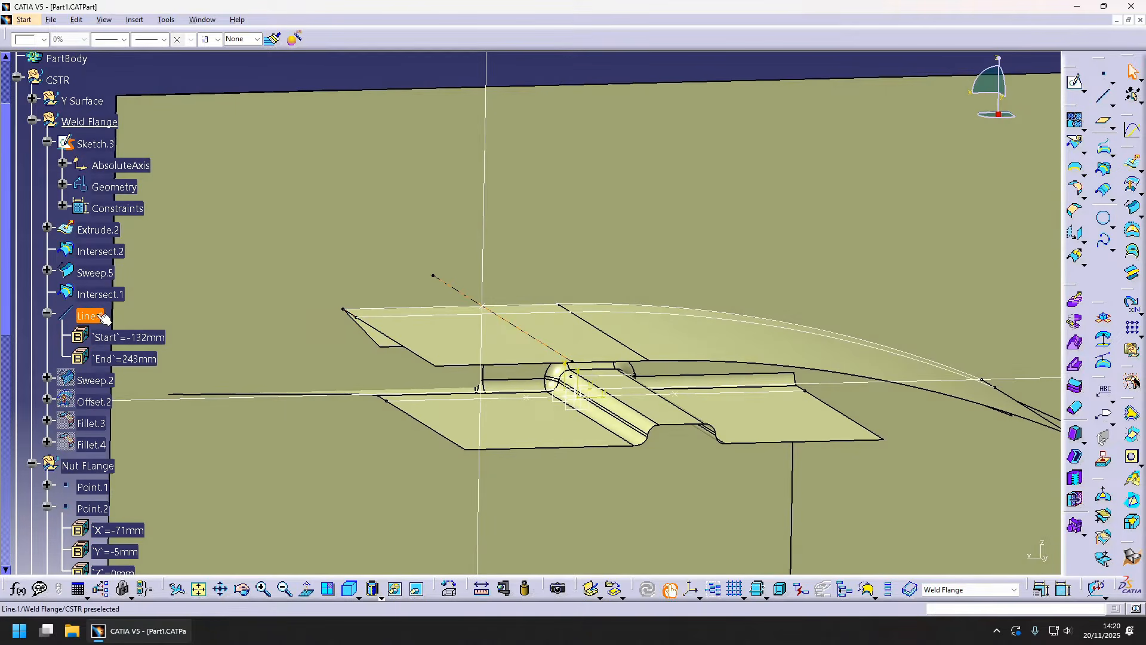
middle_drag(556, 330, 524, 320)
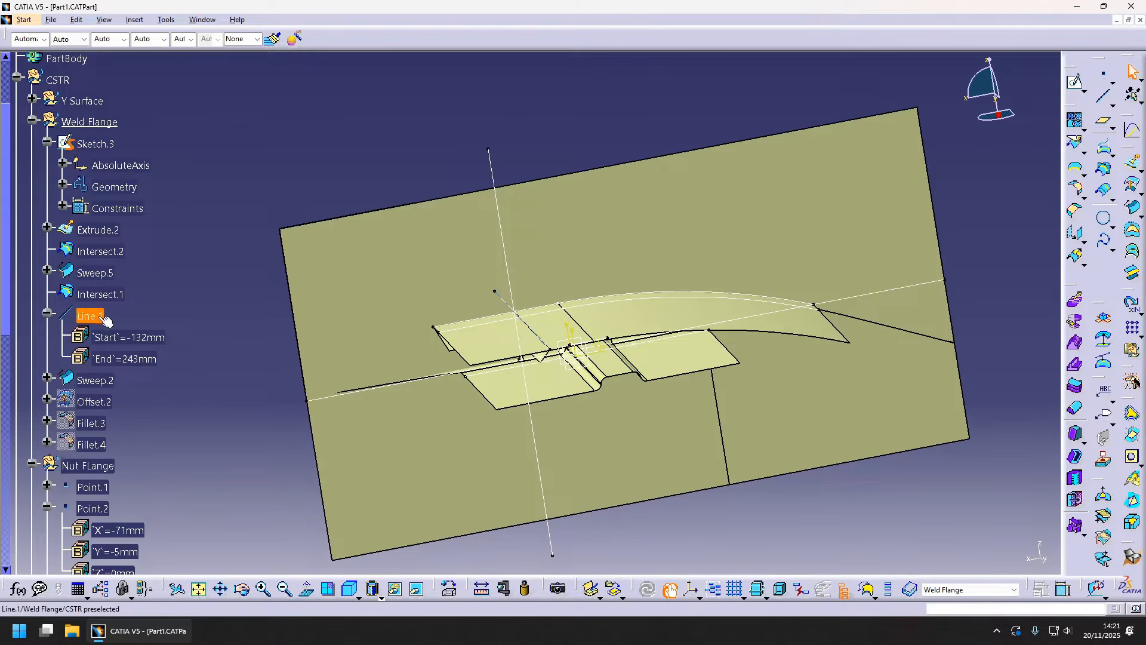
- Project Line.1 onto Sweep.5 with the Normal projection type, and close the update diagnosis
click(1076, 160)
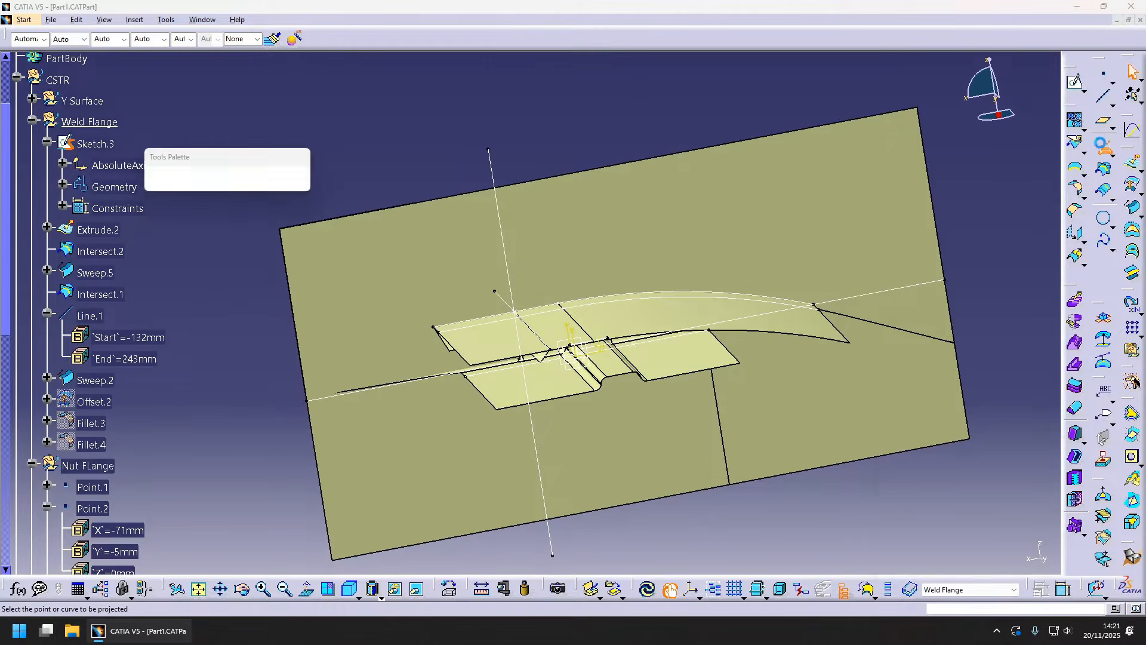
click(86, 315)
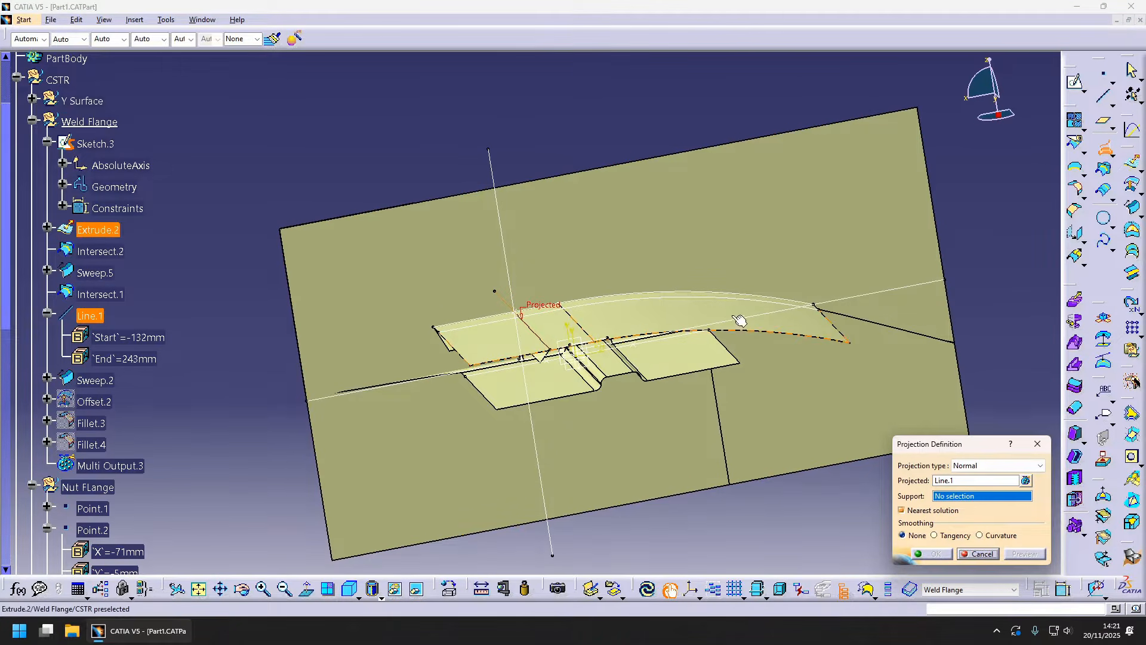
middle_drag(652, 334, 603, 358)
click(118, 274)
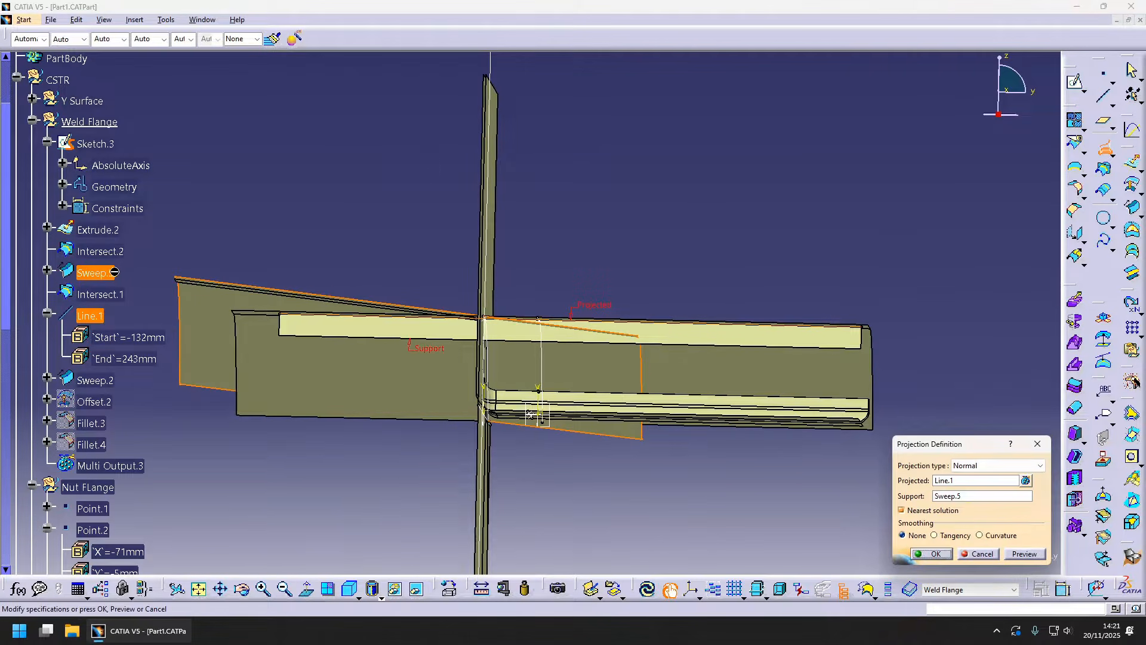
middle_drag(680, 292, 596, 312)
click(1025, 553)
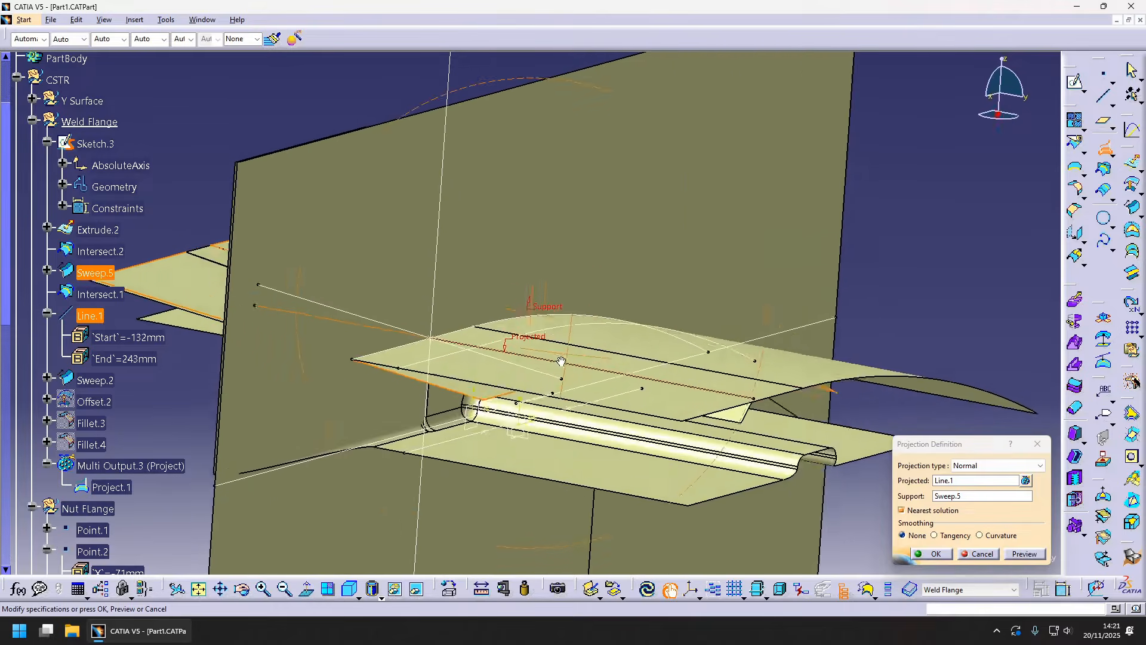
click(932, 554)
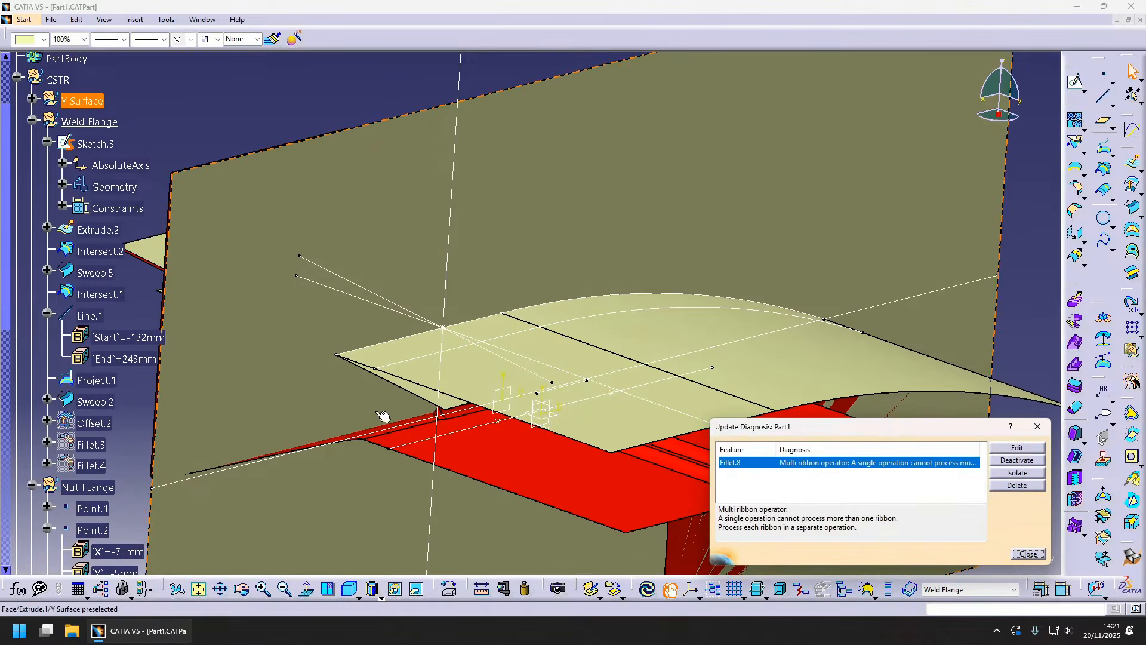
click(1028, 553)
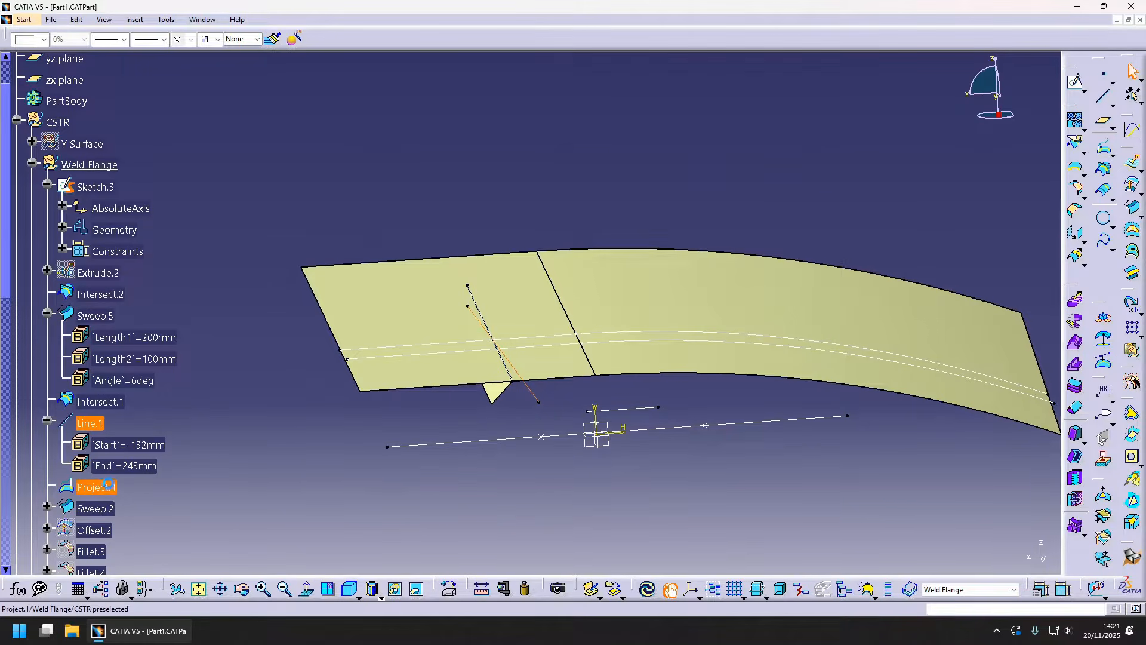
- Change the projection of Line.1 onto Sweep.5 to run along a direction, using the Z component
double_click(107, 485)
click(1013, 467)
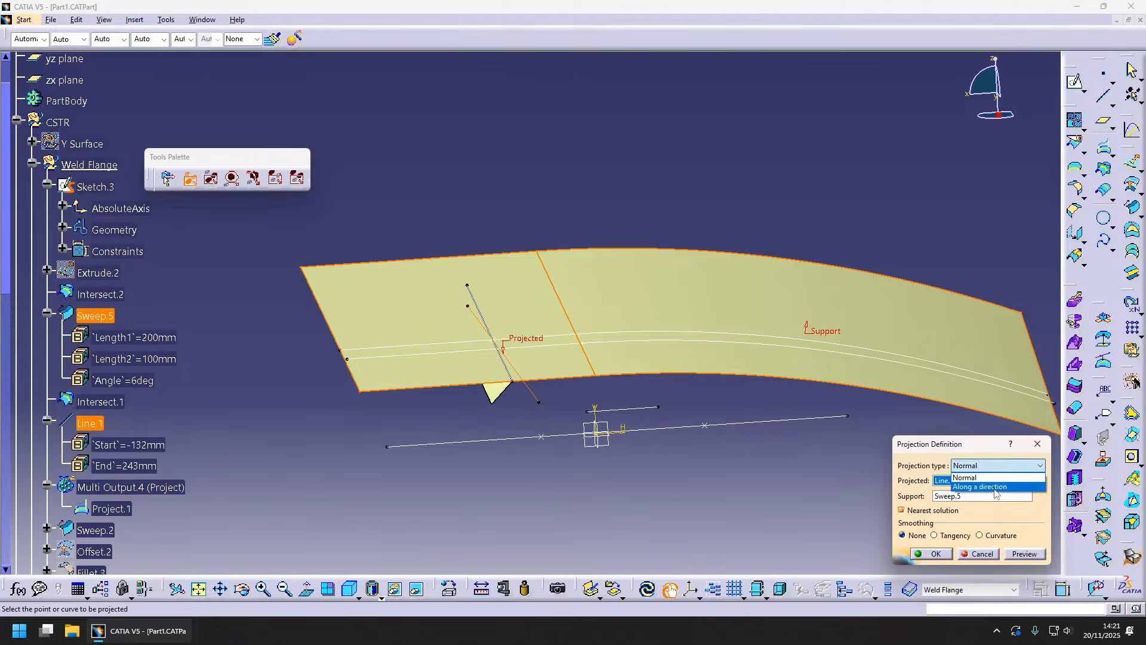
click(977, 492)
right_click(971, 497)
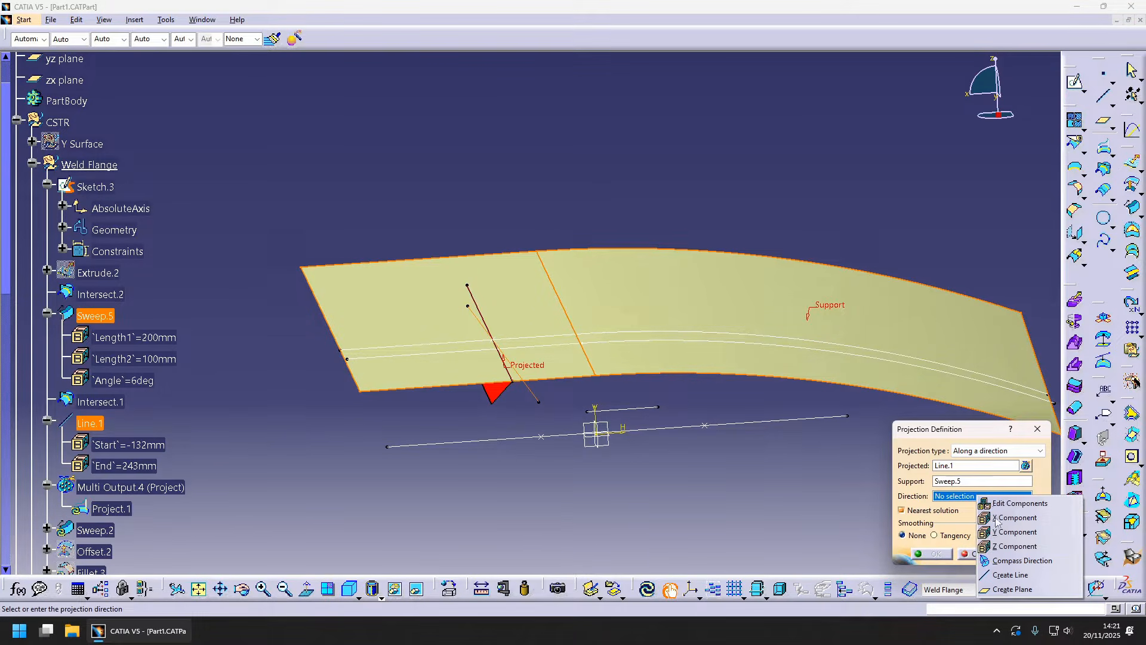
click(1012, 545)
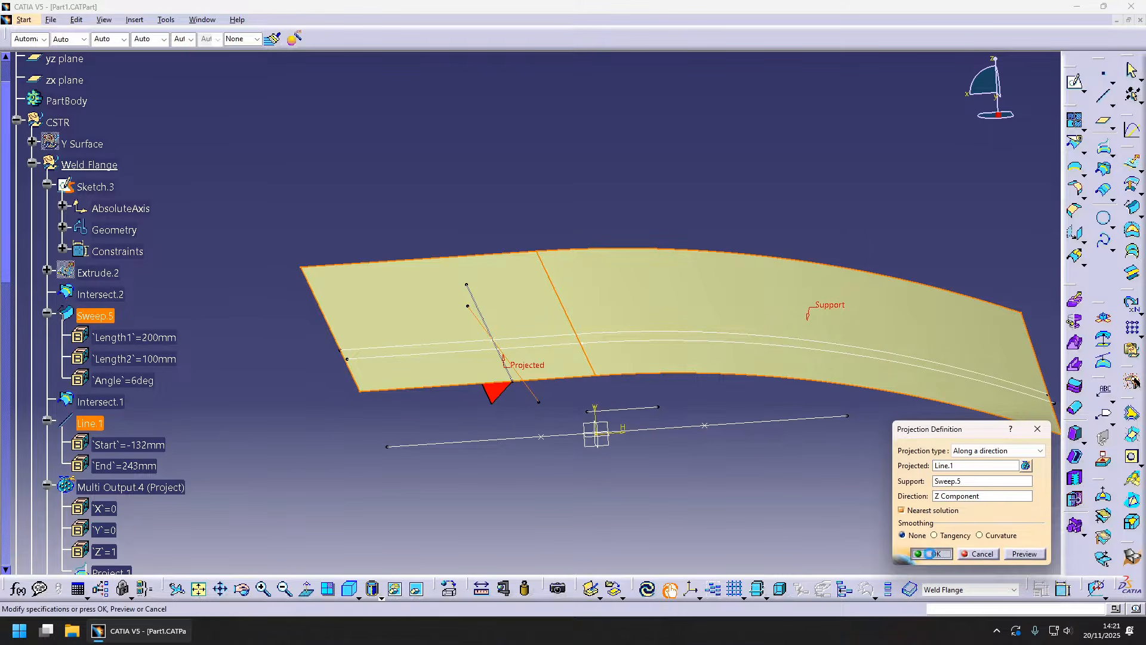
click(932, 554)
- Locally update Sweep.2, and hide Sweep.5 and Sweep.2 so that the Fillet.4 flange surface is displayed alone
right_click(487, 391)
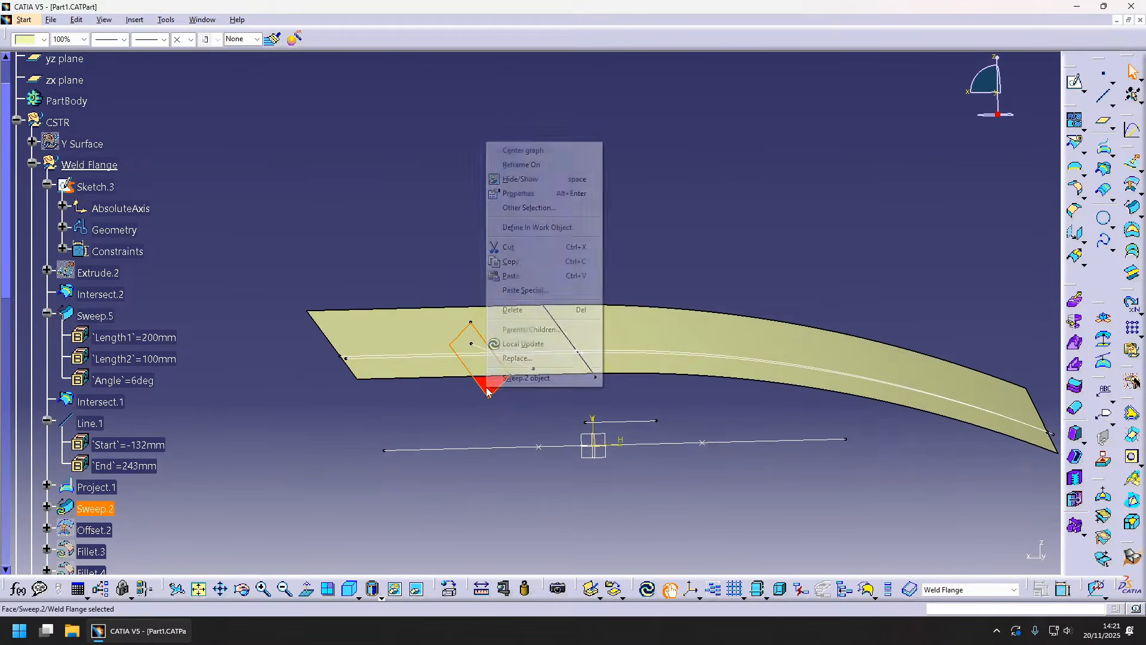
click(523, 344)
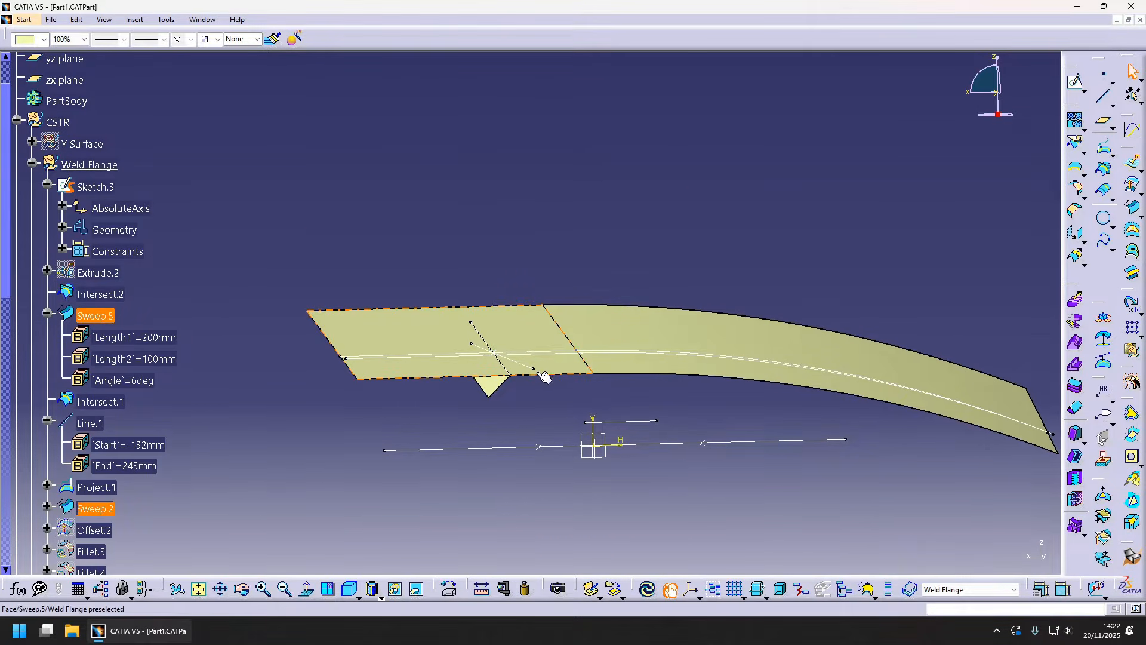
click(387, 376)
key(space)
scroll(193, 469, down, 1)
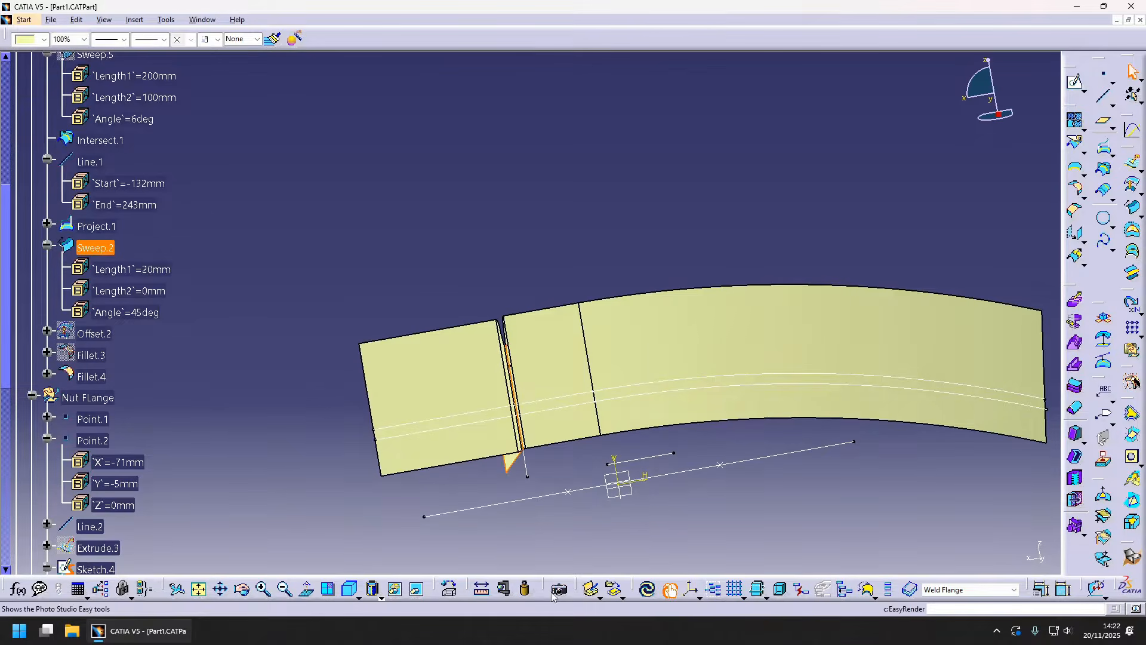
key(space)
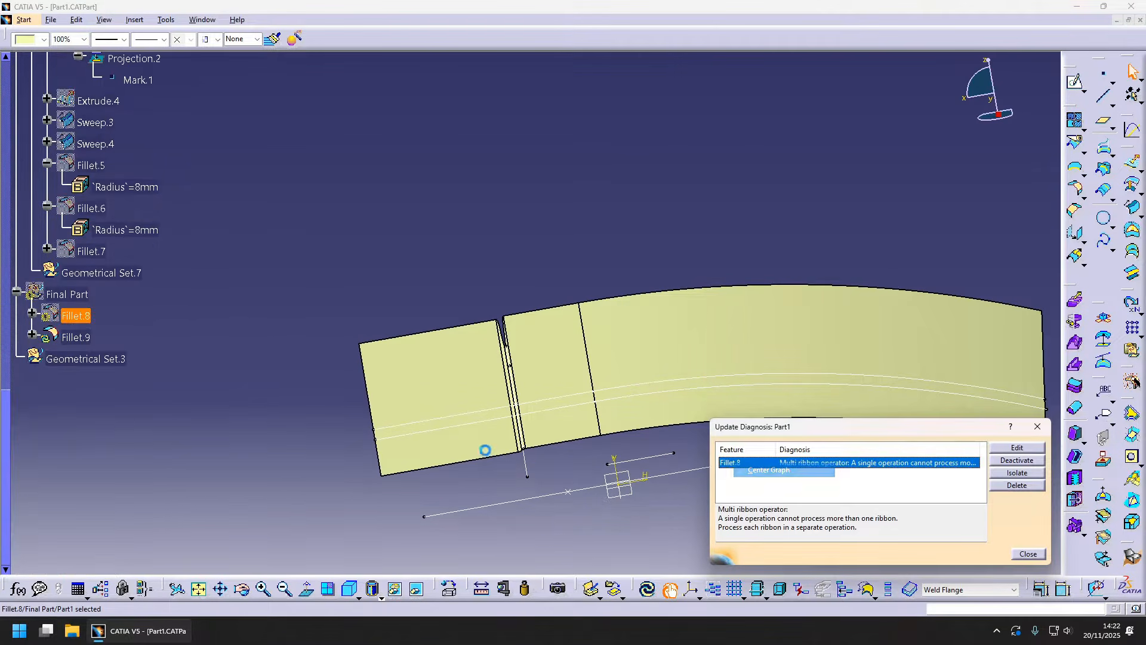
- Close the update diagnosis and show the Final Part set
key(Escape)
click(82, 296)
key(space)
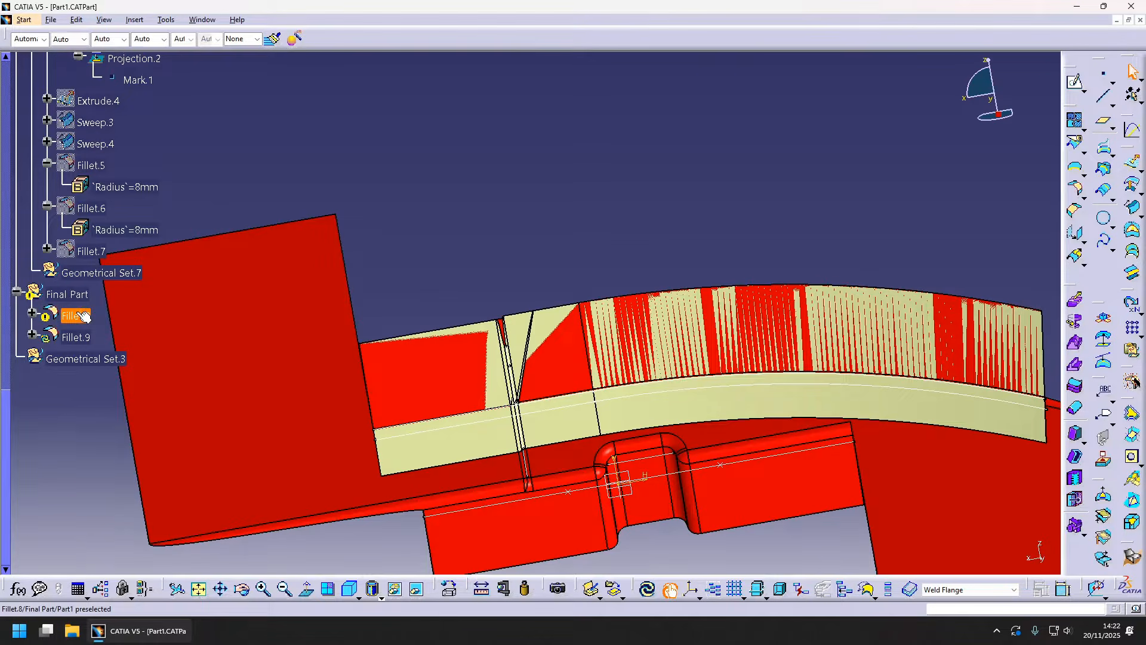
- Open the Fillet.8 definition, locate its first support Fillet.2 in the tree, and show the Y Surface geometry
double_click(83, 316)
middle_drag(538, 359, 770, 352)
click(969, 445)
right_click(966, 417)
click(1036, 120)
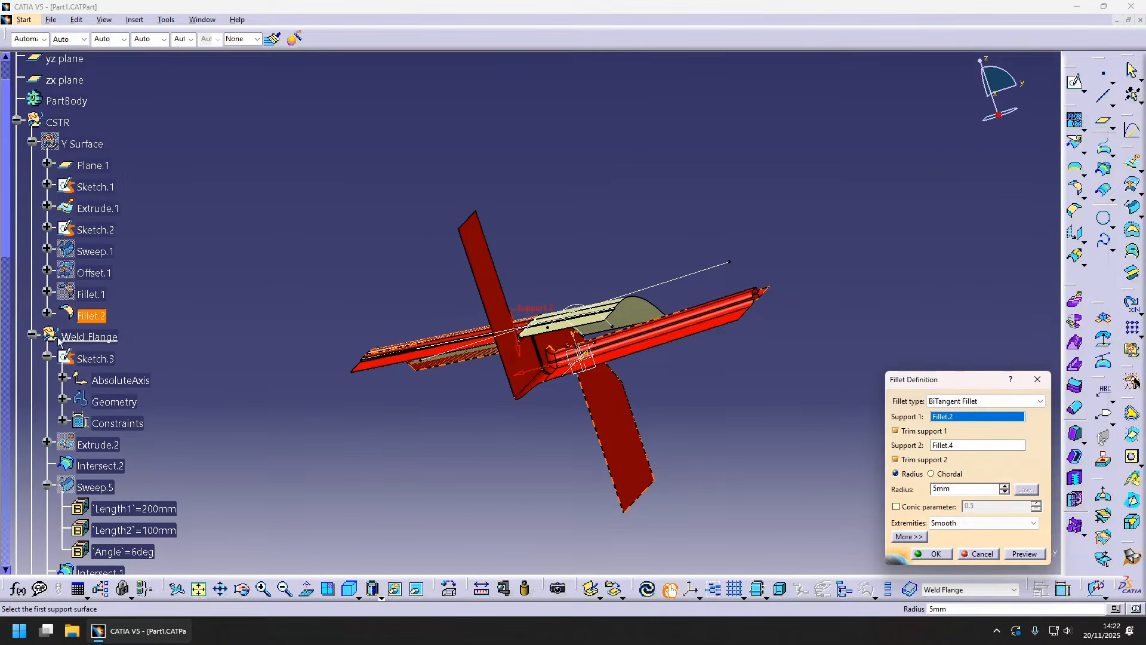
right_click(77, 143)
click(113, 179)
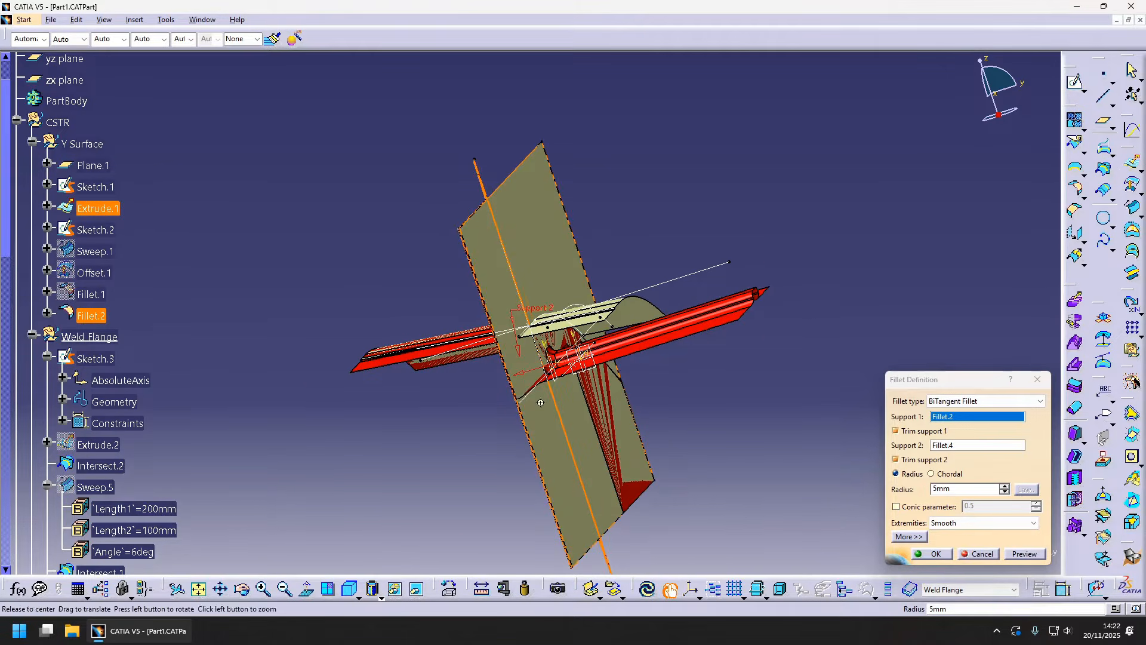
- Preview Fillet.8, close its definition, and examine where its two supports meet at the weld flange step
middle_drag(540, 398, 577, 354)
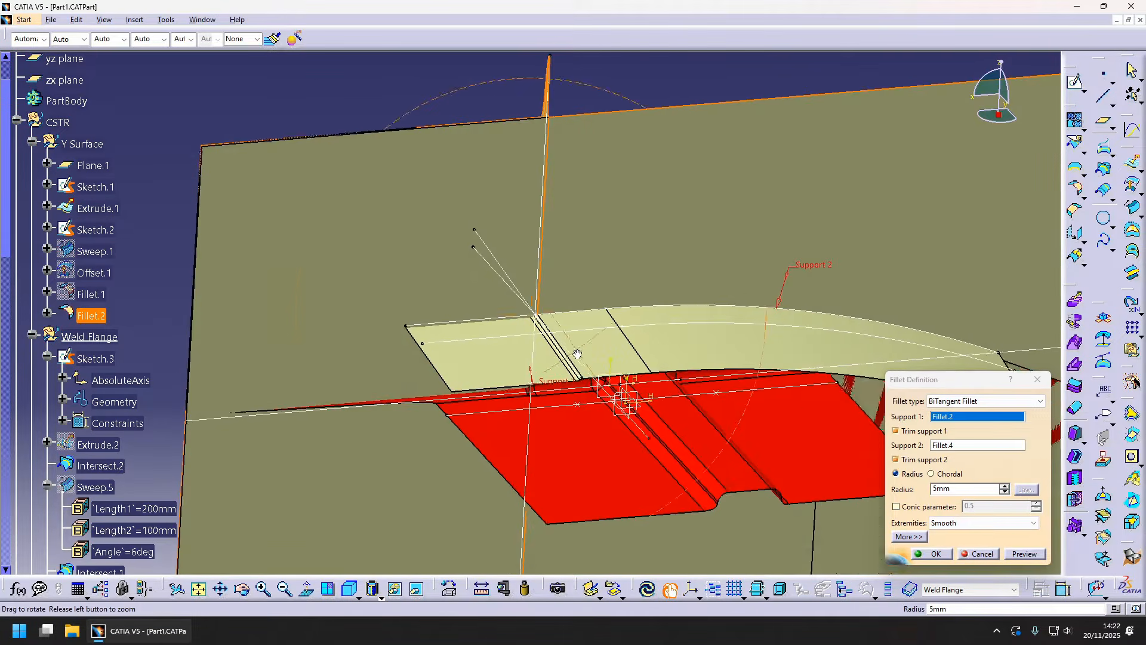
click(1025, 554)
click(657, 344)
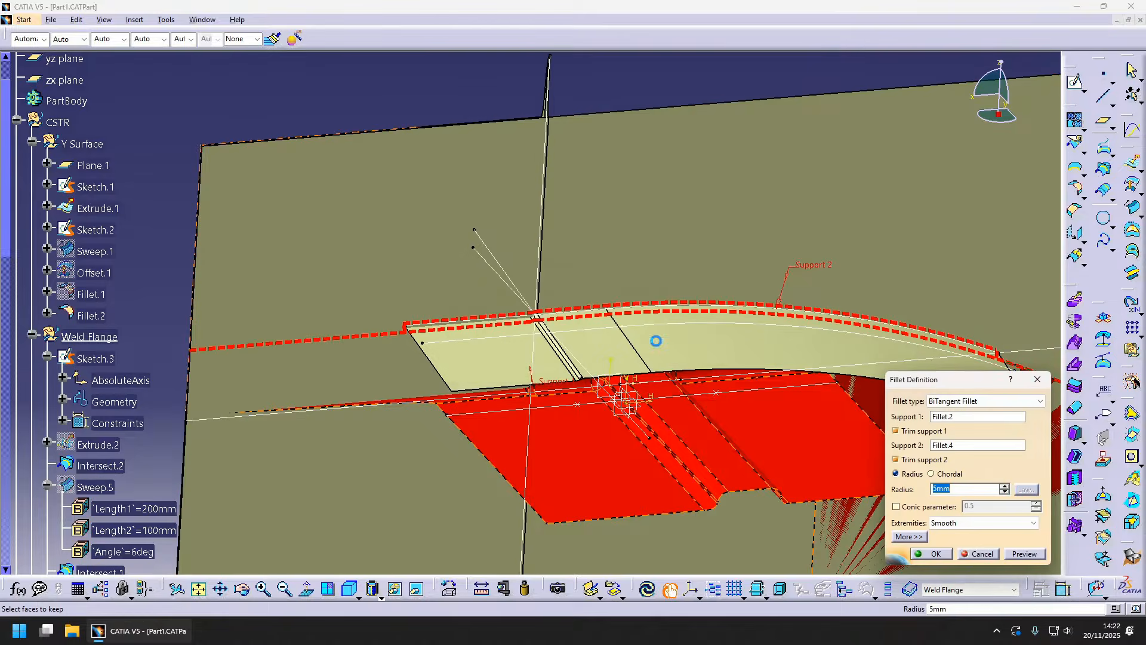
middle_drag(618, 394, 523, 276)
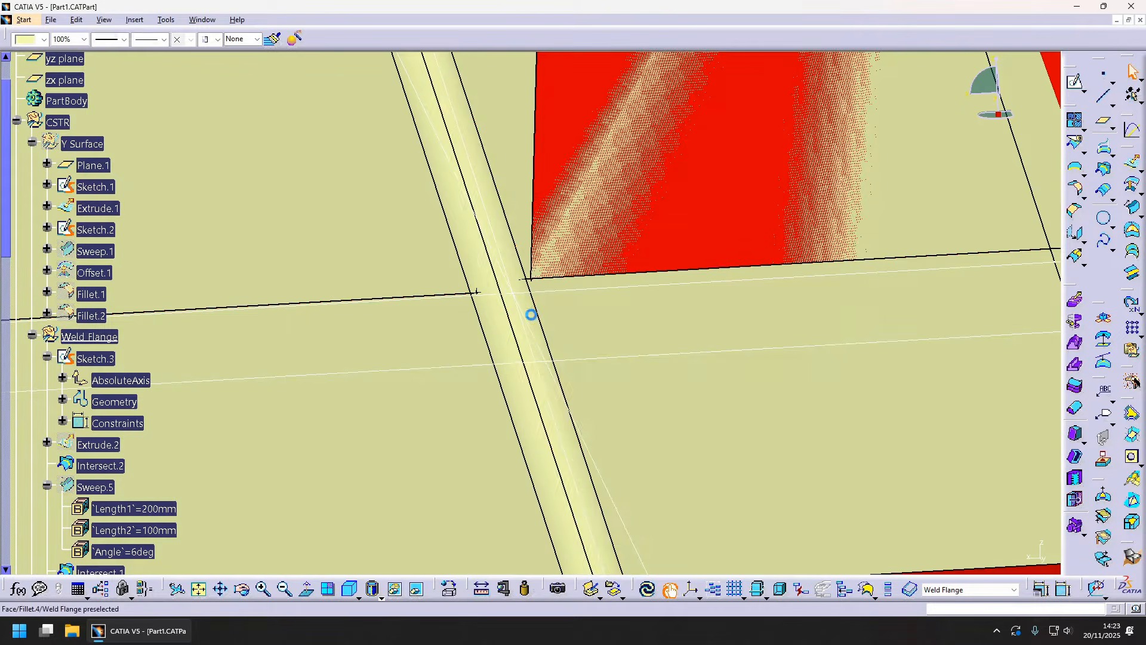
- Locate Fillet.4 in the specification tree and set its radius to 6 mm
right_click(531, 316)
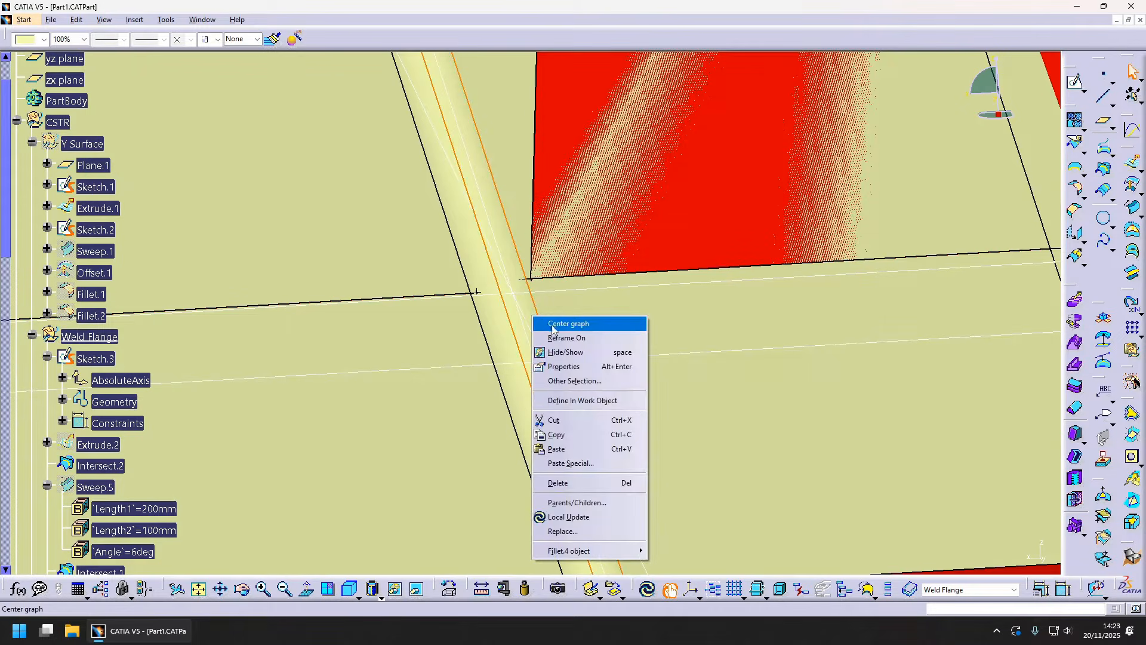
click(556, 325)
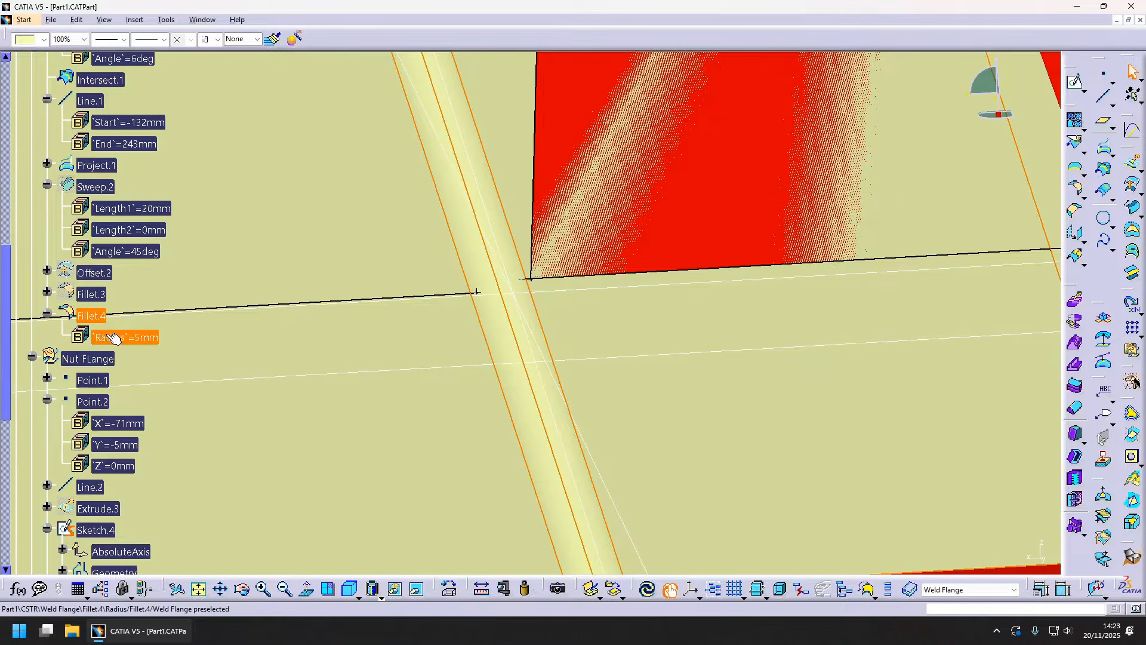
middle_drag(514, 358, 519, 307)
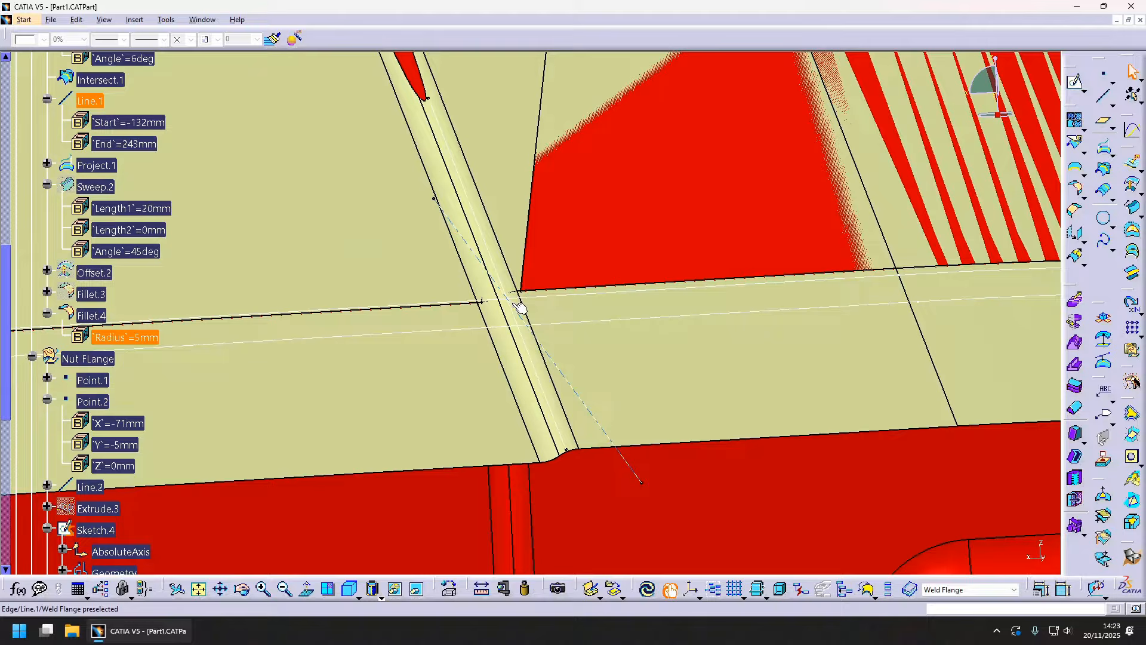
double_click(143, 338)
text(6)
key(Return)
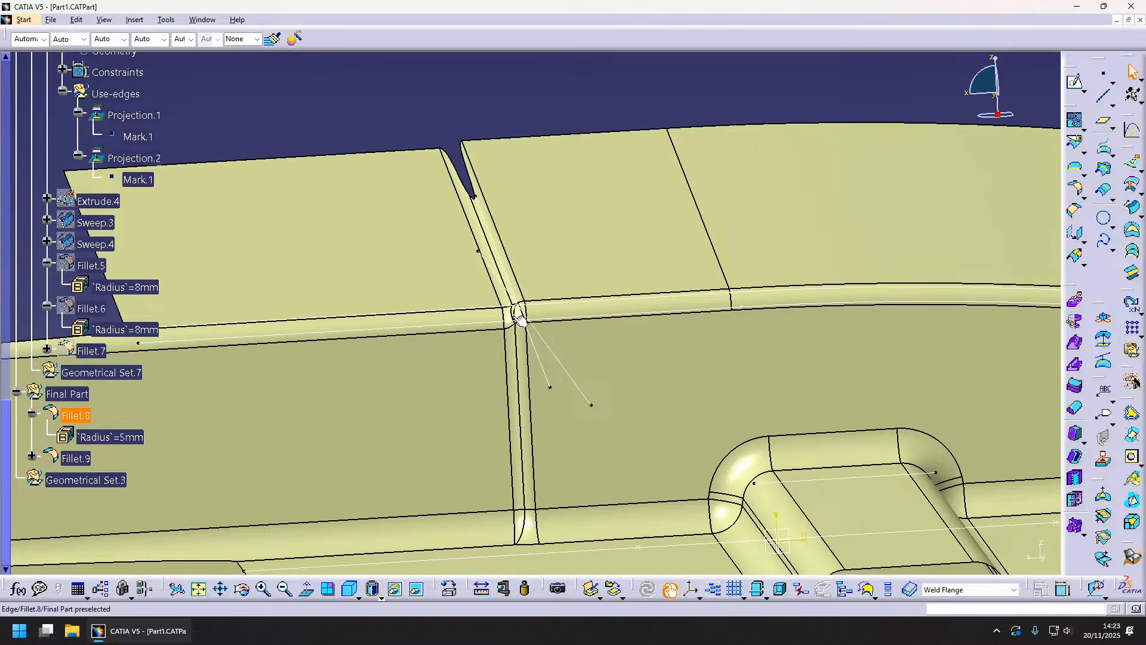
- Inspect the rebuilt flange junction and hide the final bracket surface
middle_drag(519, 319, 388, 425)
middle_drag(558, 394, 500, 345)
click(352, 303)
key(space)
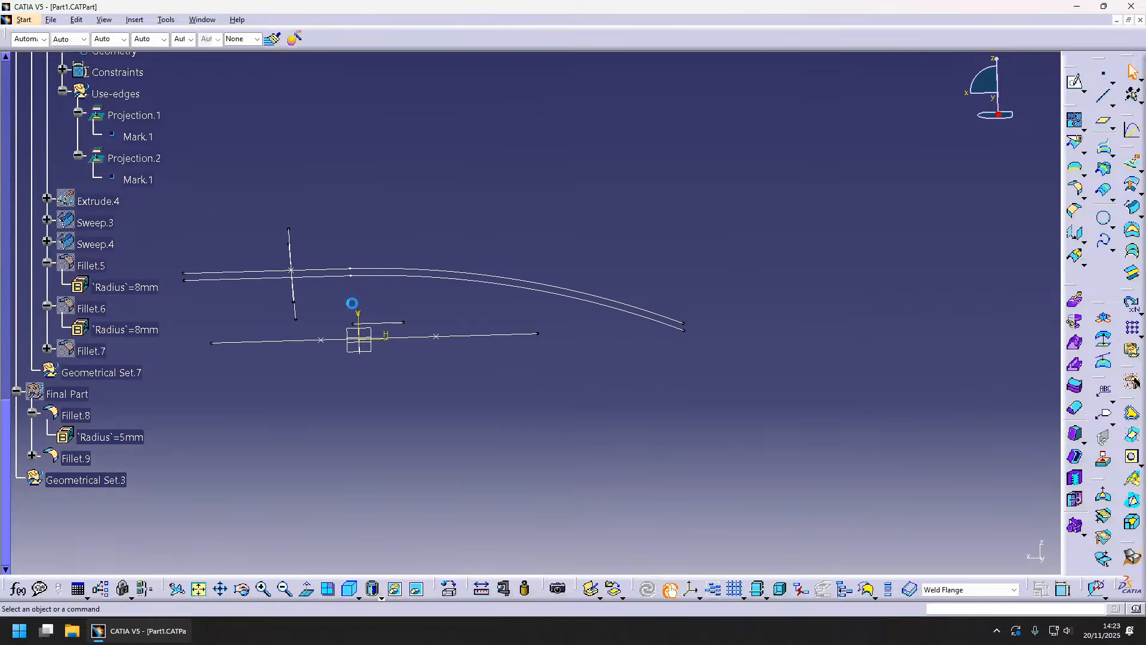
- Collapse Sketch.3, Sweep.5 and Line.1 in the specification tree, and show Fillet.4
scroll(141, 253, up, 12)
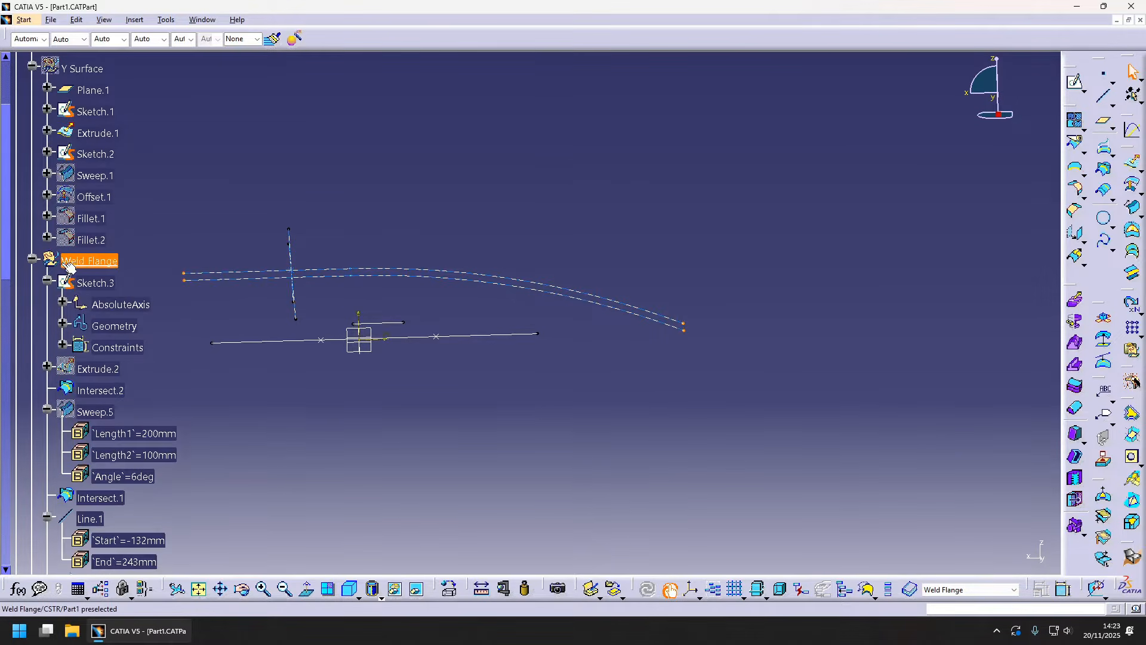
click(47, 281)
click(47, 345)
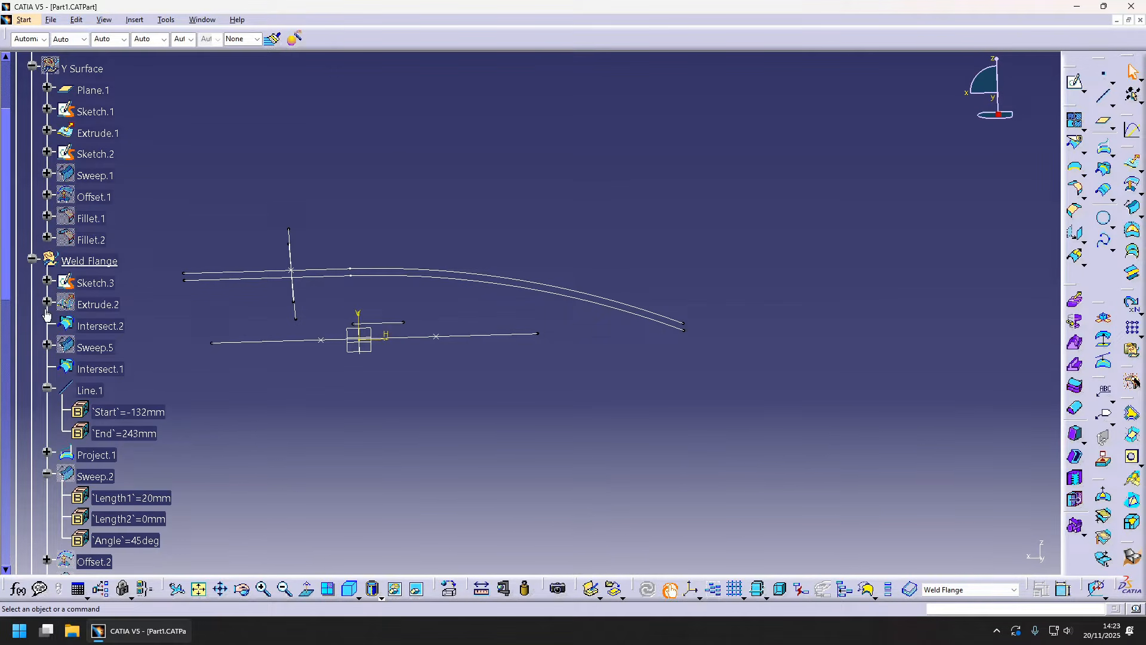
click(47, 386)
scroll(88, 272, down, 3)
click(99, 402)
key(space)
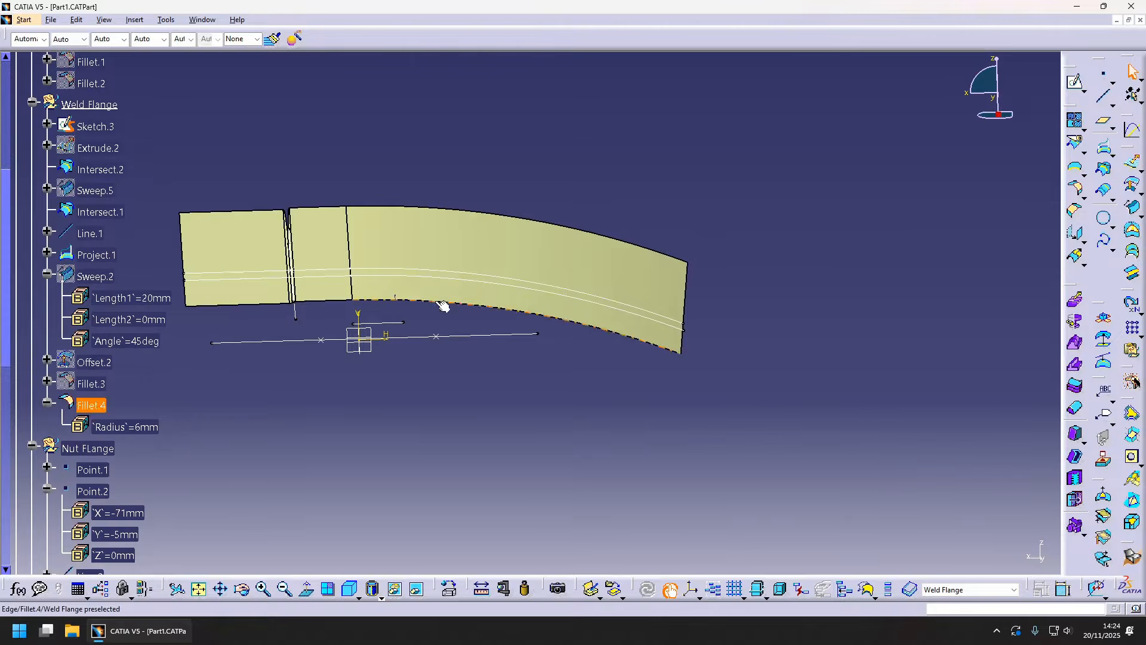
- Sketch a straight line on the xy plane crossing the curved portion of the weld flange
middle_drag(443, 306, 589, 389)
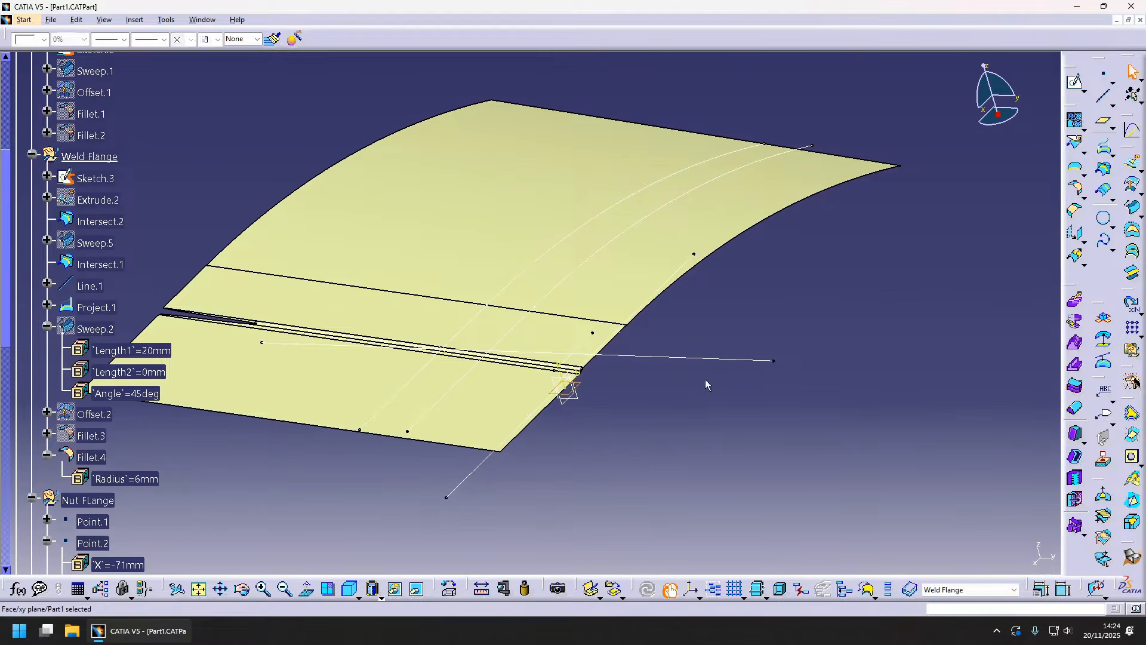
click(564, 388)
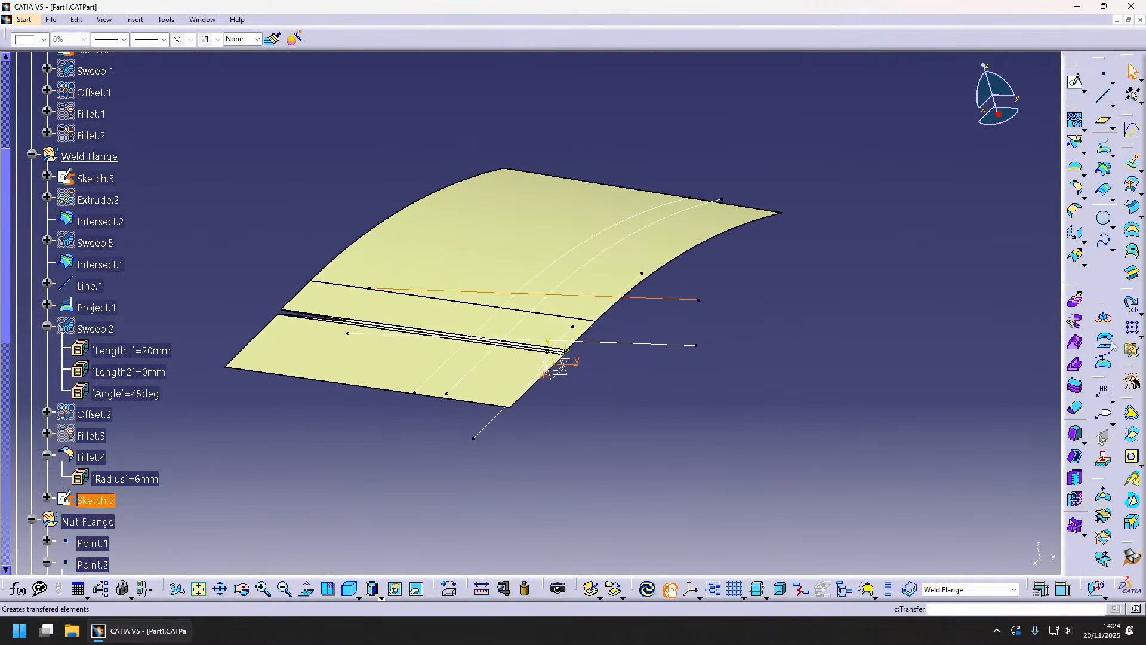
- Hide Fillet.4 and show the Sweep.5 base surface of the weld flange
click(118, 459)
right_click(93, 461)
click(108, 289)
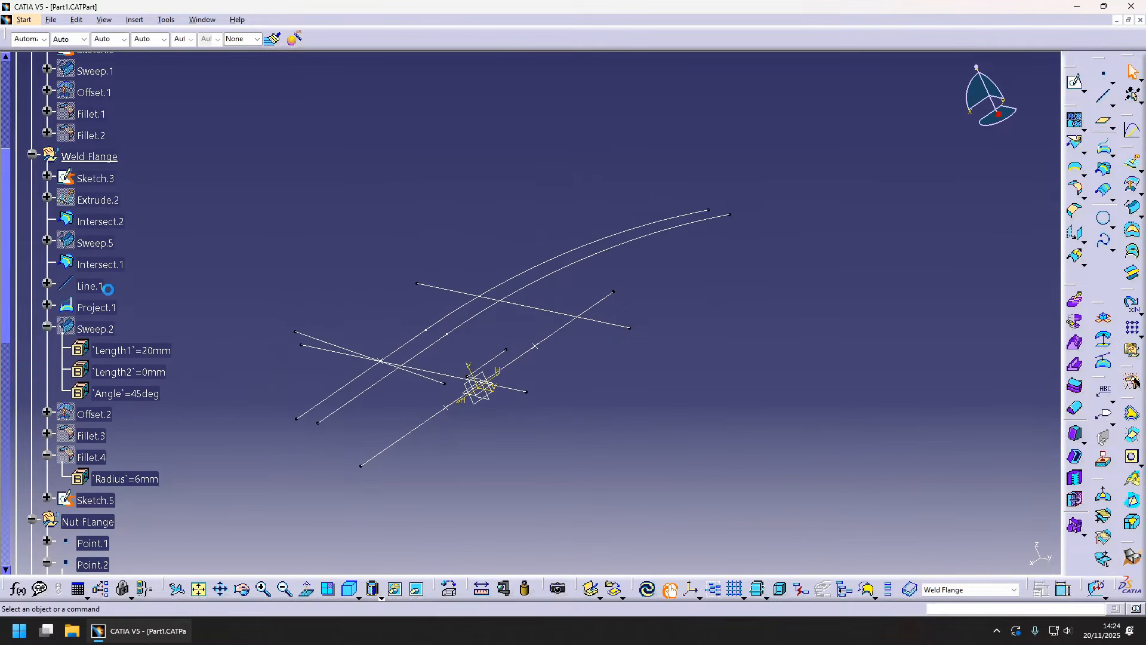
click(99, 219)
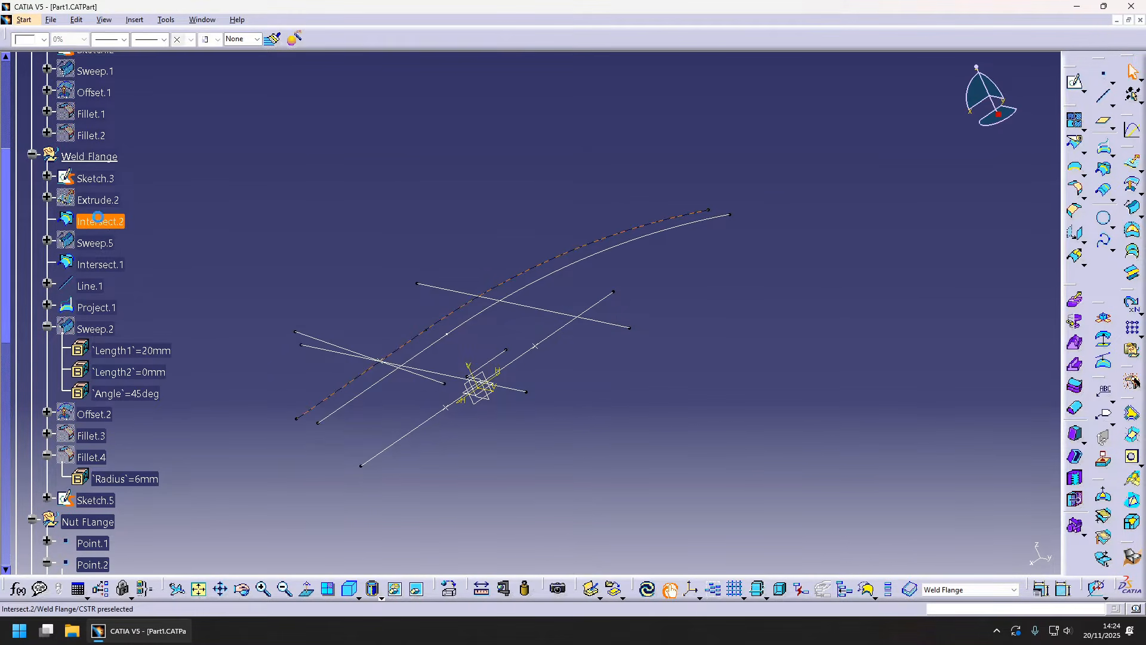
double_click(99, 331)
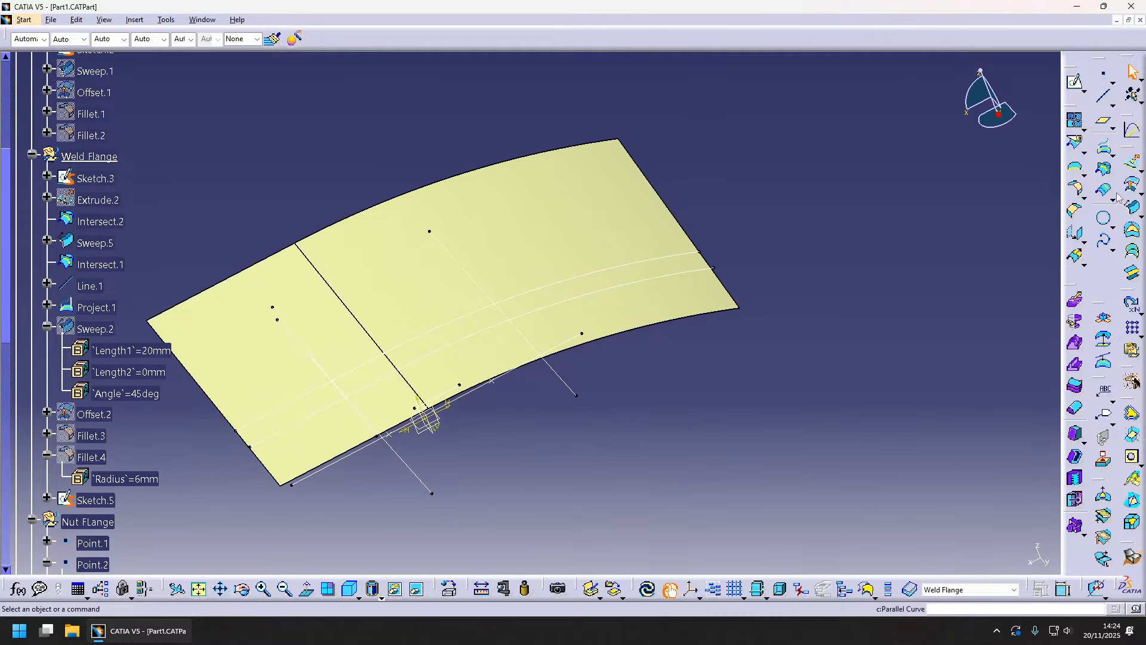
- Project Sketch.5 onto Sweep.5 along the Z component direction
click(1103, 147)
click(568, 388)
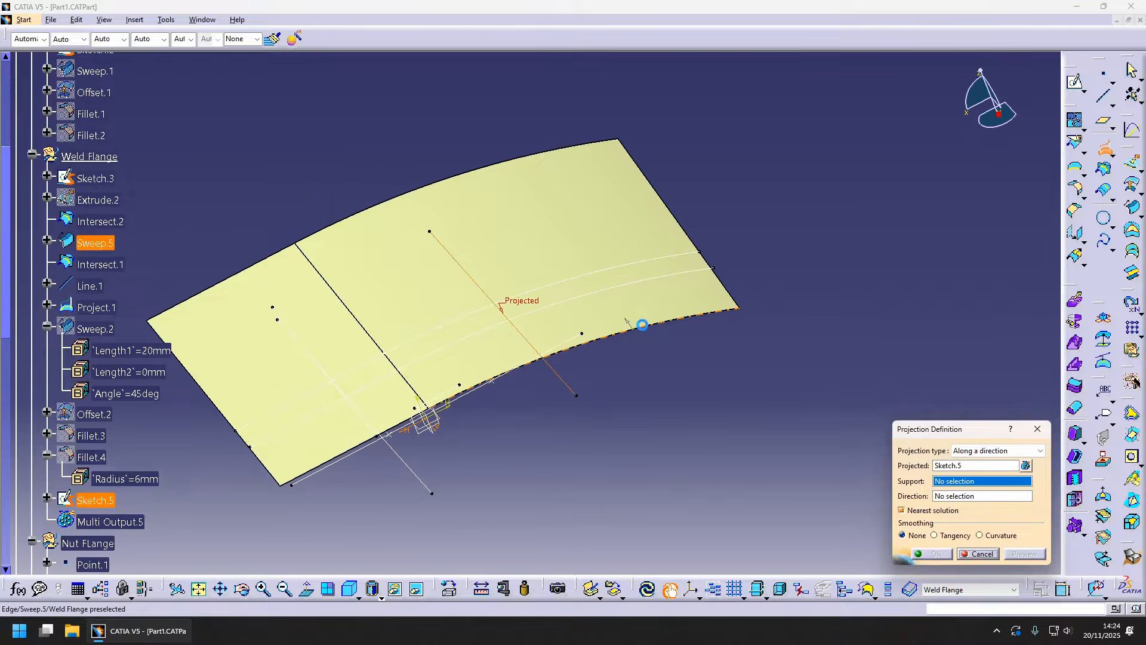
click(649, 321)
right_click(981, 505)
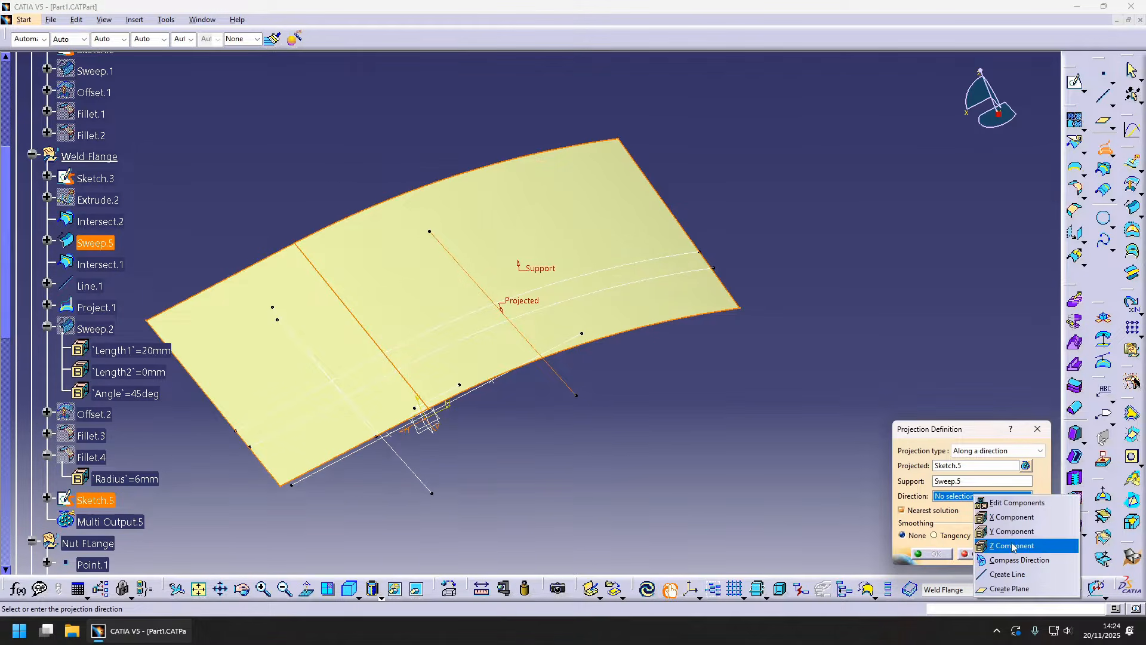
click(991, 493)
click(935, 554)
- Sweep a line surface from Project.2 with draft direction Z, angle 45 degrees, length 1 of 20 mm and length 2 of 0 mm
middle_drag(597, 418, 765, 450)
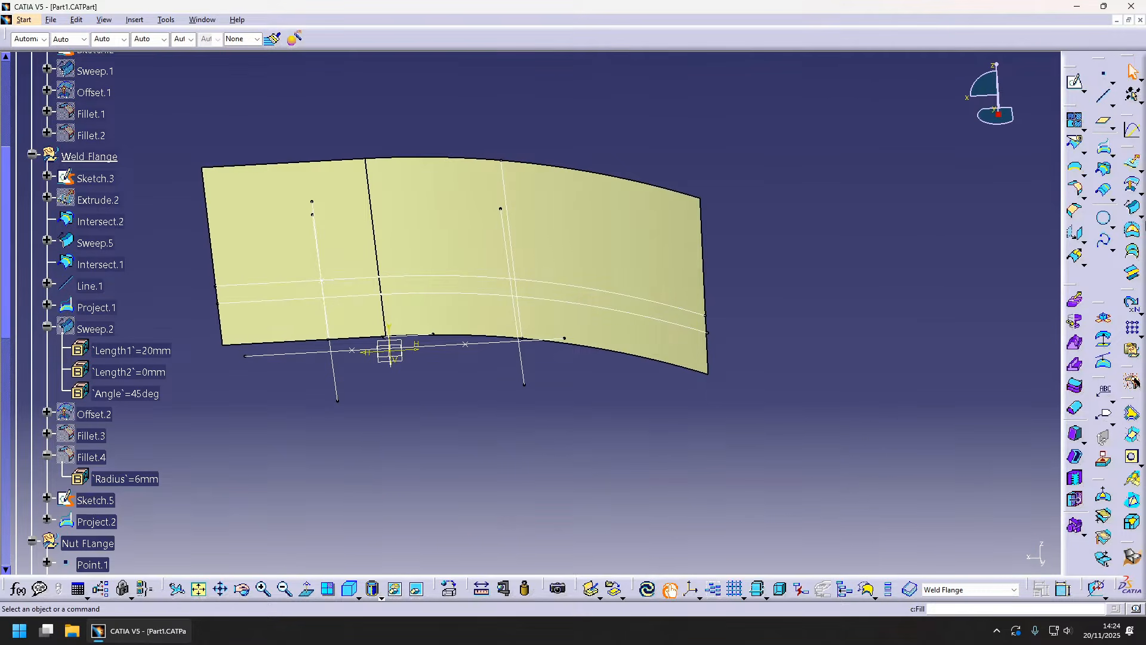
click(512, 191)
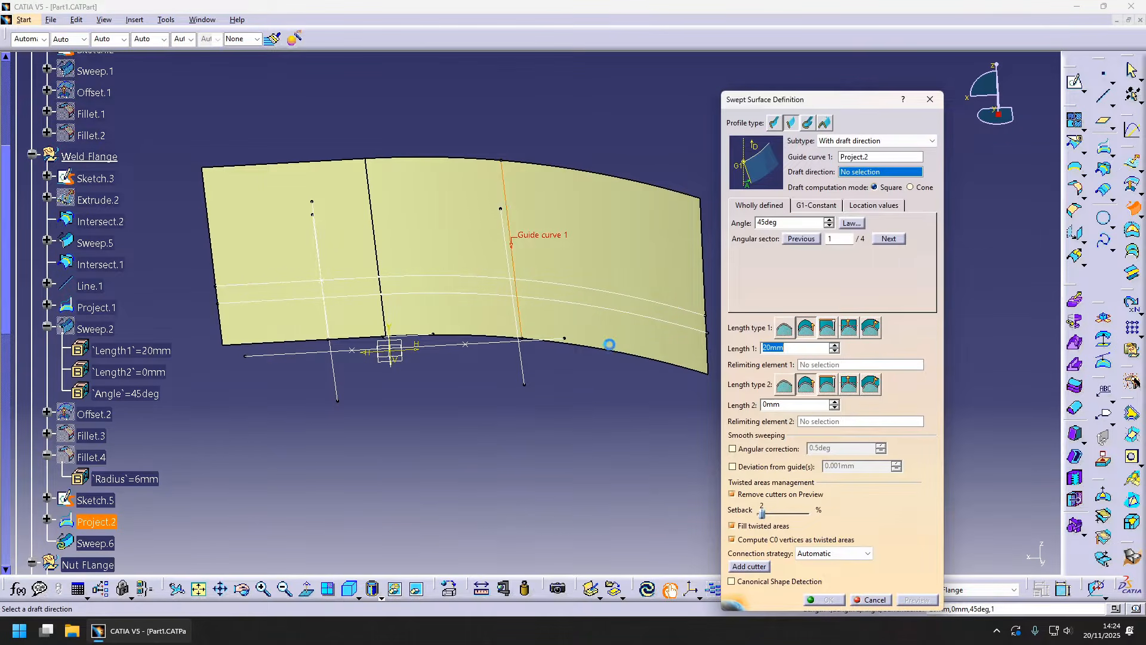
middle_drag(668, 289, 648, 337)
right_click(876, 174)
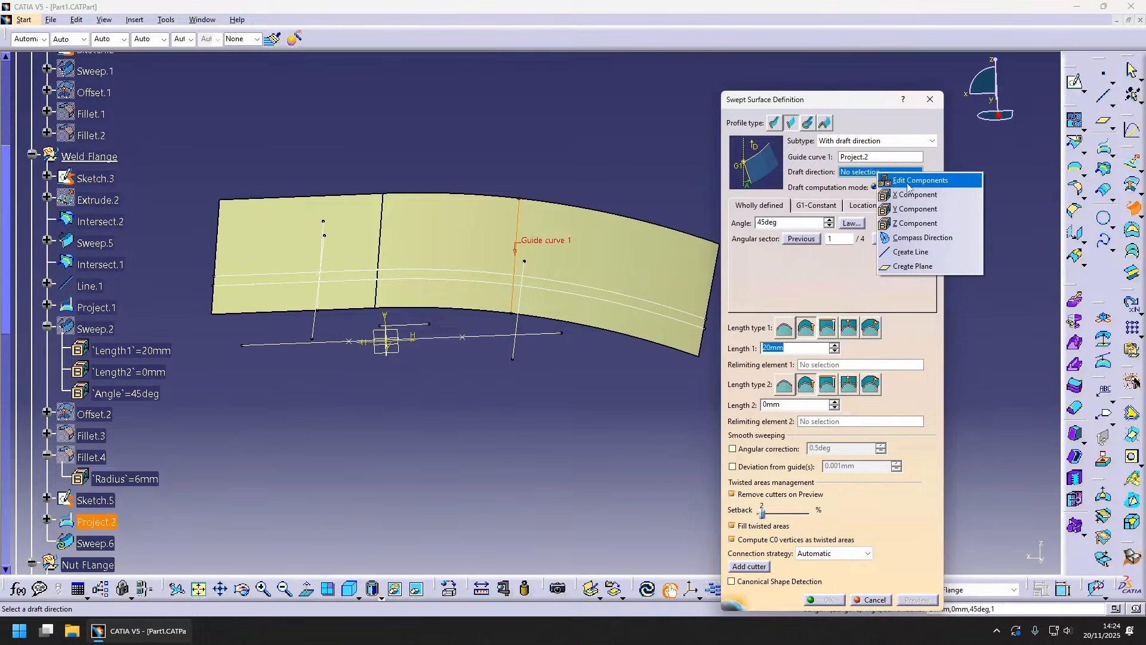
click(923, 226)
middle_drag(540, 264, 575, 287)
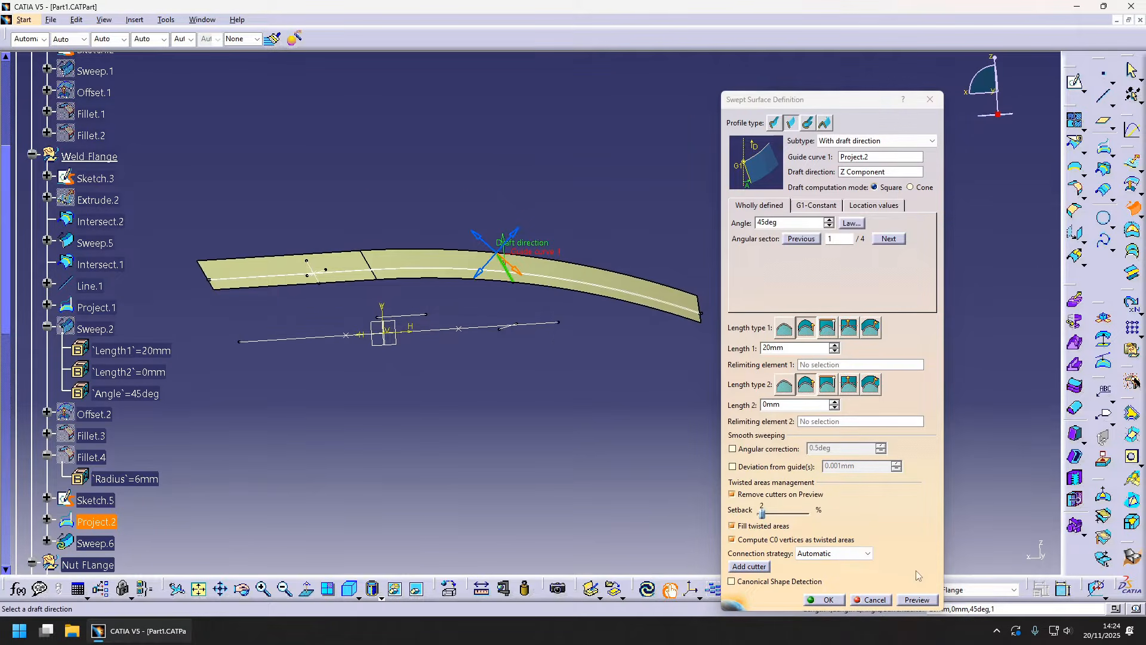
click(922, 599)
middle_drag(621, 393, 617, 390)
click(826, 599)
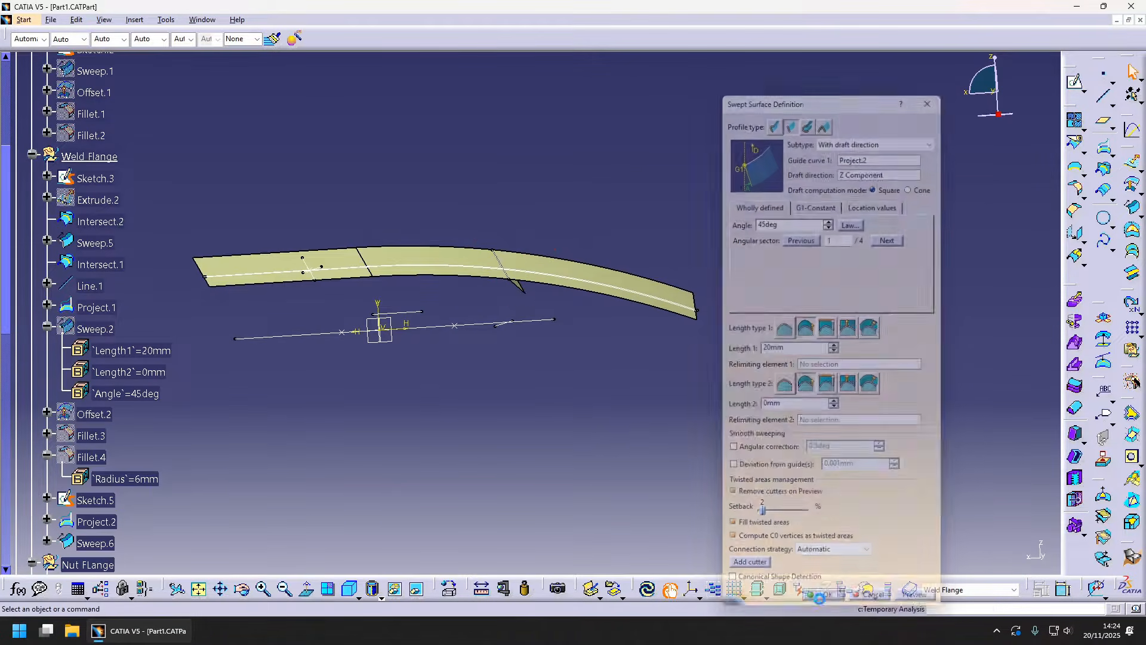
- Offset the Sweep.5 surface by 1.6 mm
click(1132, 185)
click(600, 278)
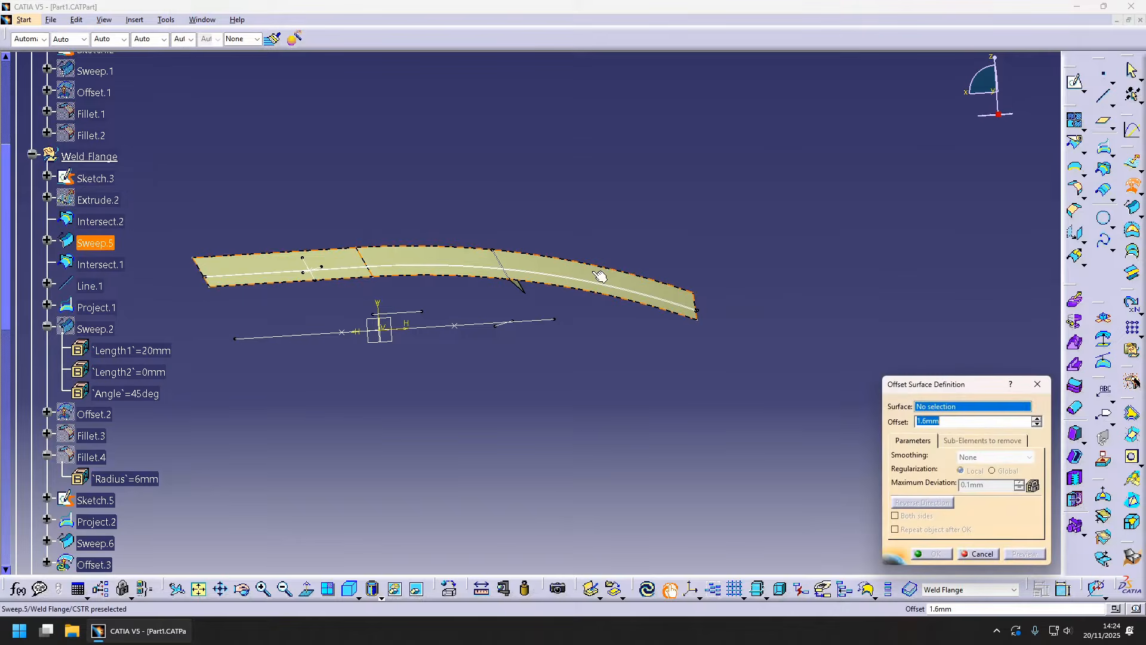
click(935, 554)
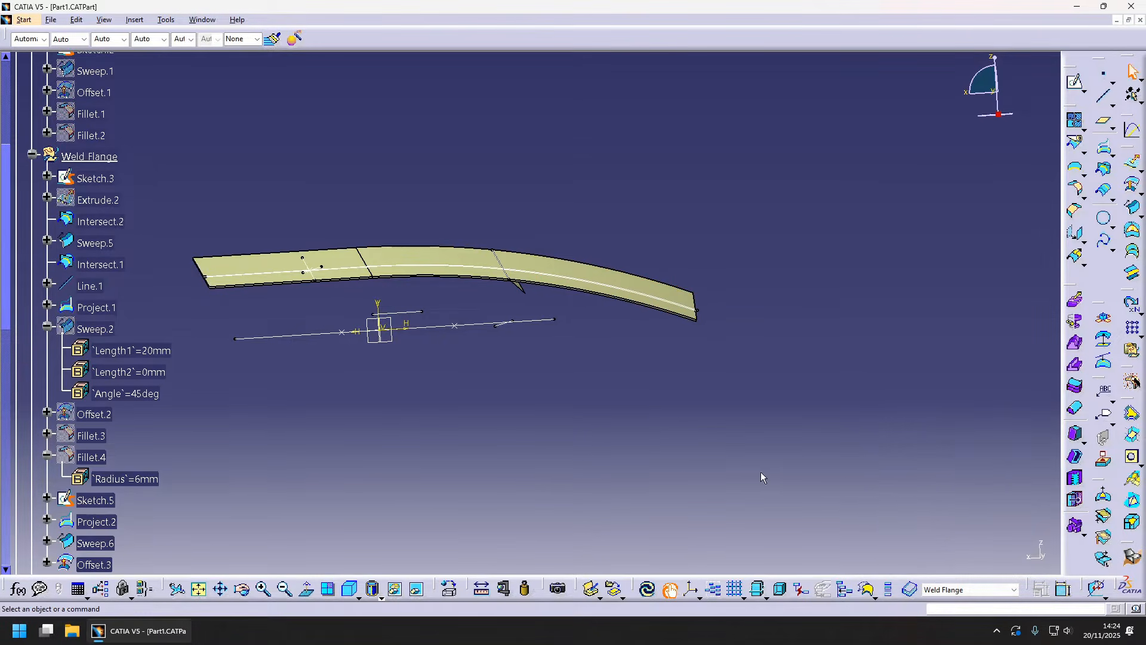
- Fillet the Offset.3 surface with Sweep.6 using a bitangent fillet with a 5 mm radius, trimming both supports
scroll(796, 263, up, 3)
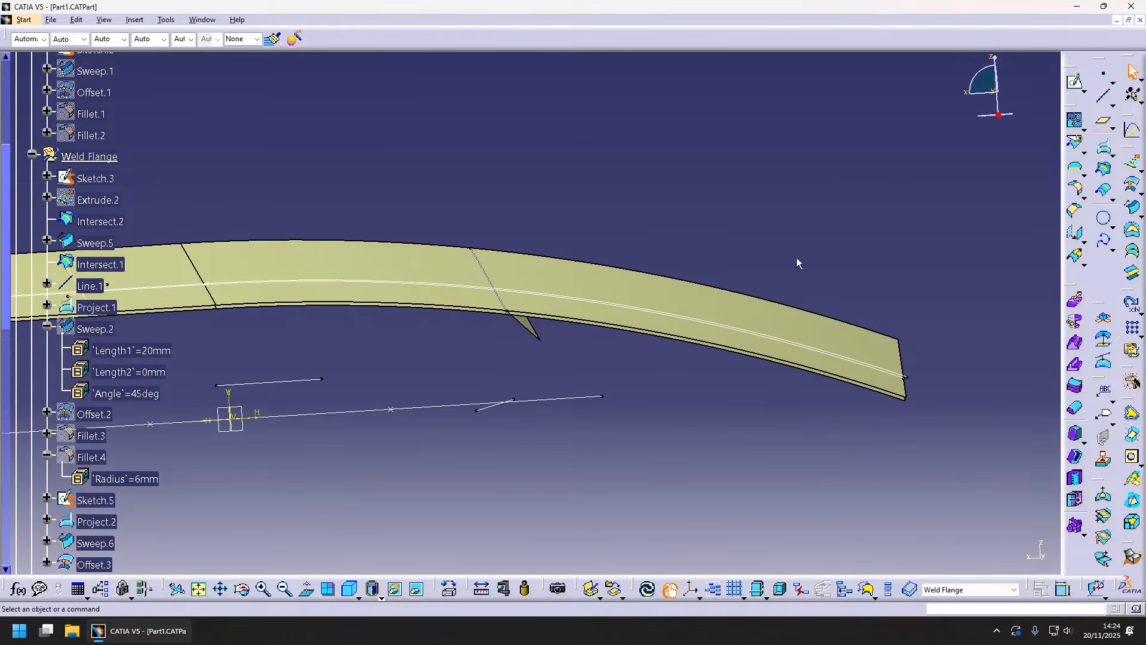
click(1076, 190)
scroll(579, 276, up, 3)
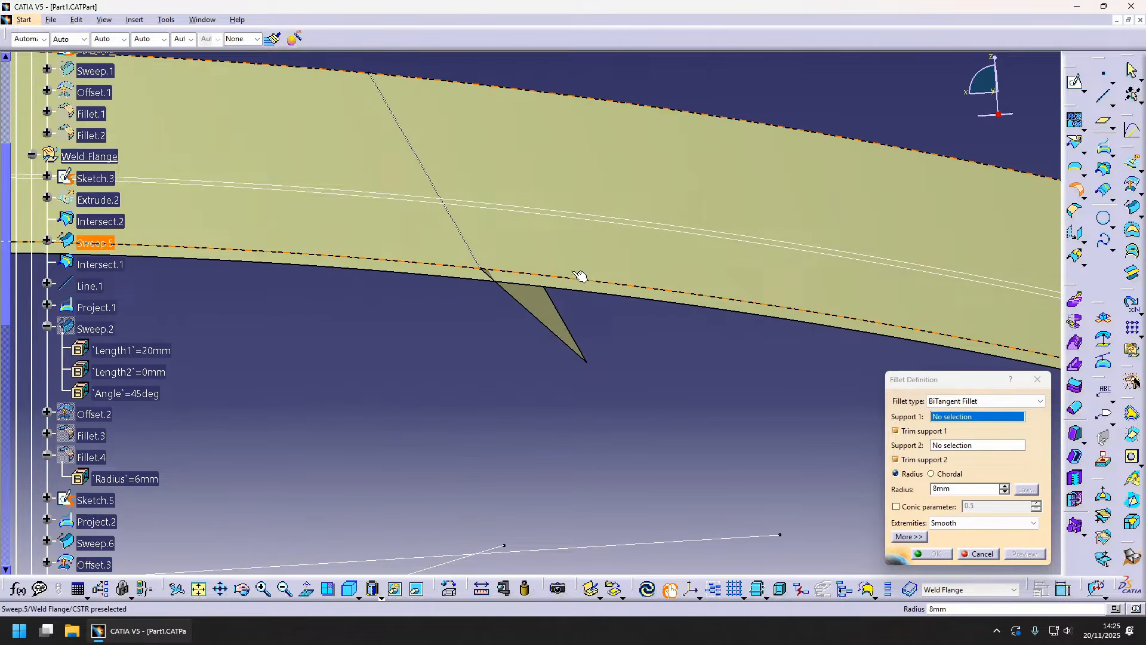
click(520, 283)
scroll(575, 286, up, 2)
scroll(566, 185, up, 2)
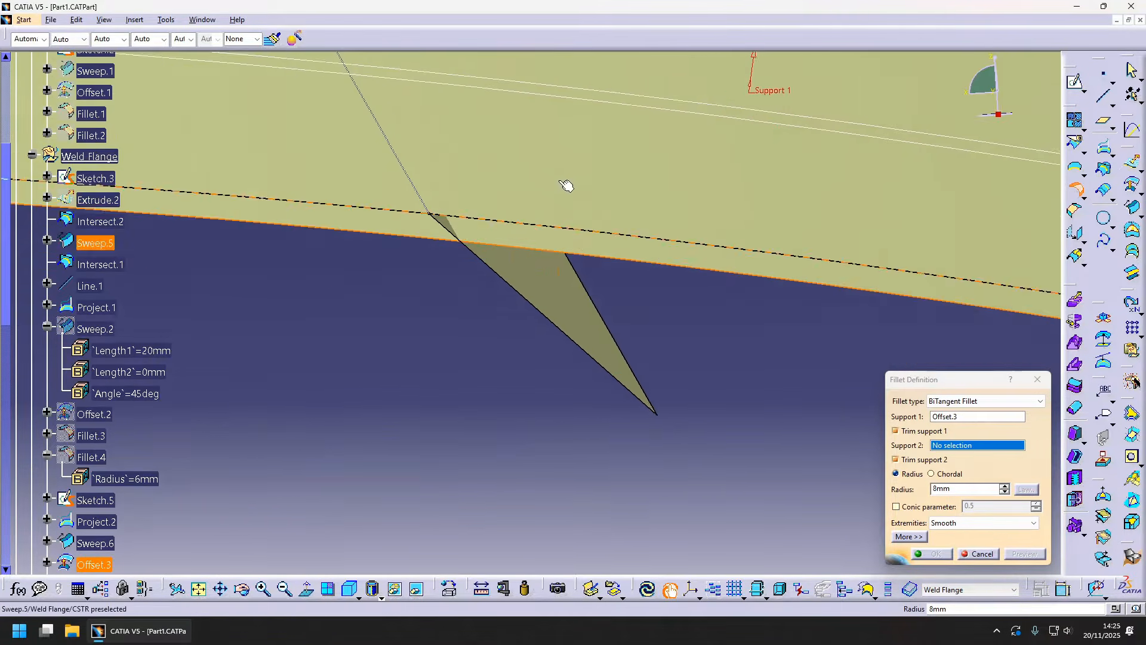
scroll(566, 186, down, 2)
click(492, 299)
scroll(594, 388, down, 1)
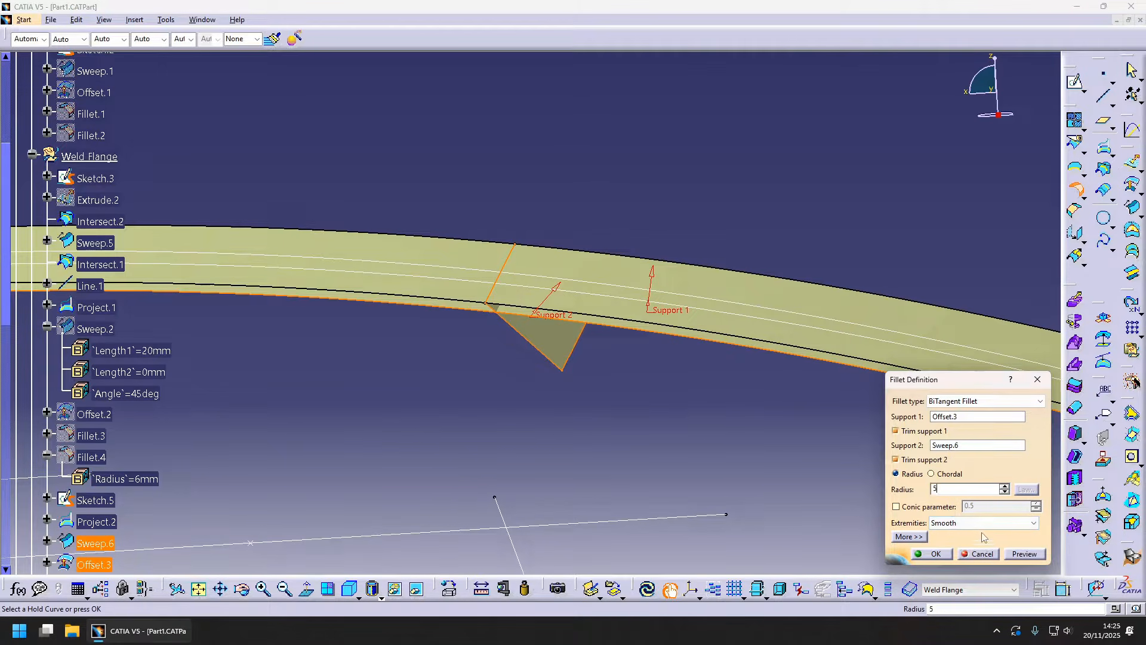
key(Return)
- Hide the Sweep.5 base surface together with Intersect.2, Intersect.1, Line.1 and Project.1
scroll(739, 313, down, 3)
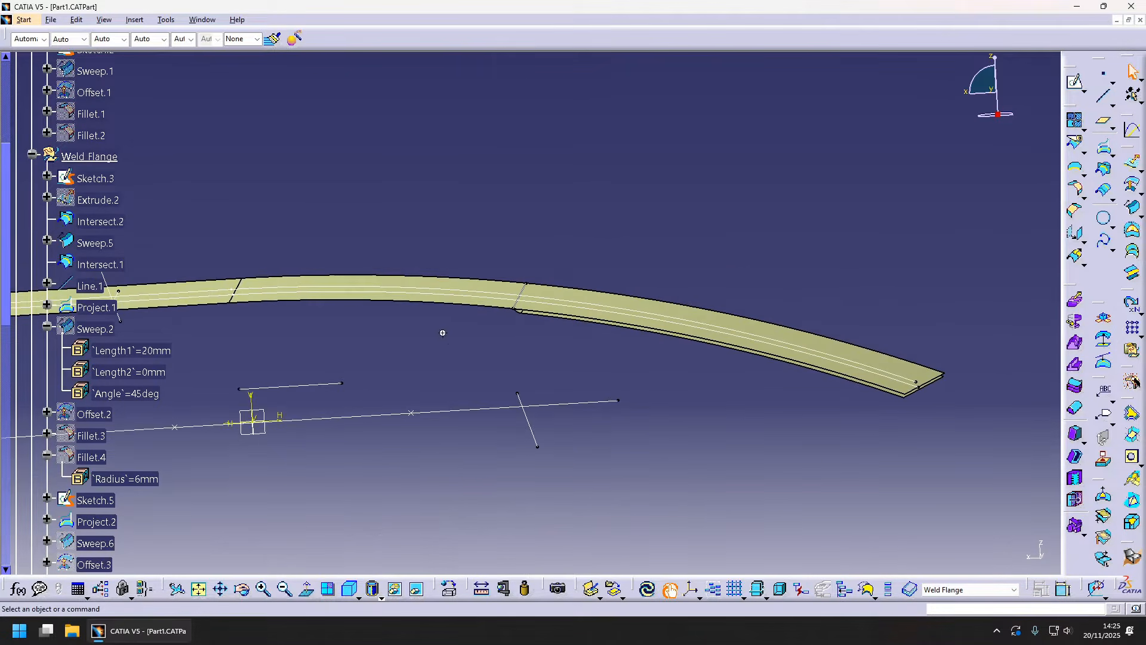
scroll(548, 343, up, 1)
ctrl+click(564, 313)
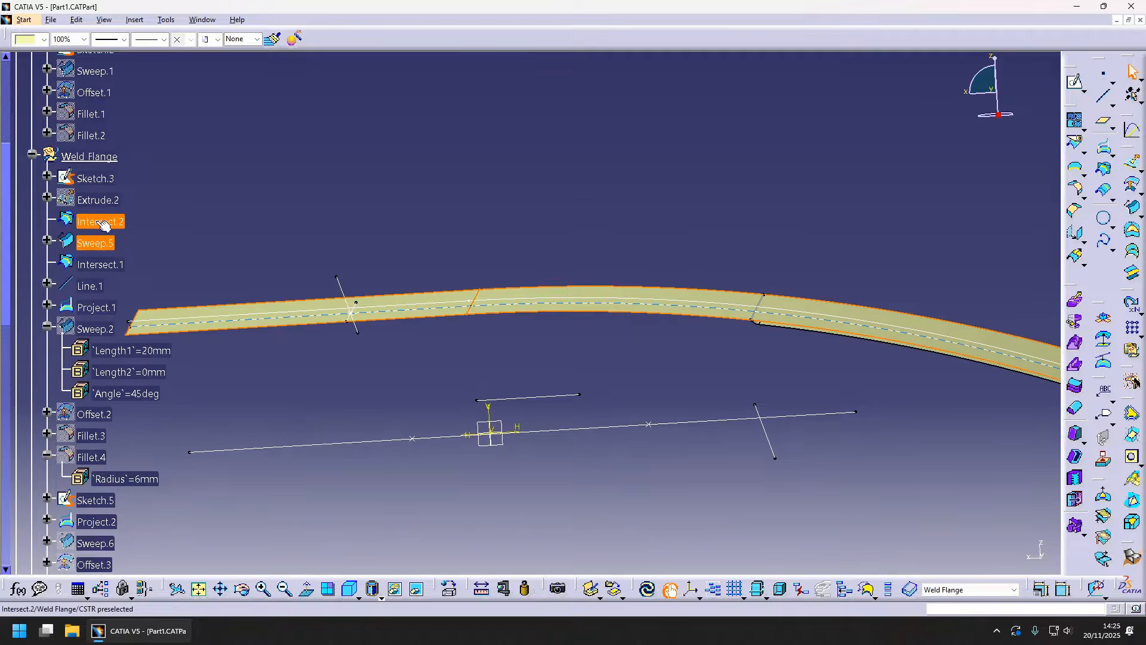
ctrl+click(248, 295)
key(ctrl+h)
- Show Fillet.4 and join it to Fillet.10 with a 5 mm bitangent fillet, trimming both supports
scroll(135, 417, down, 3)
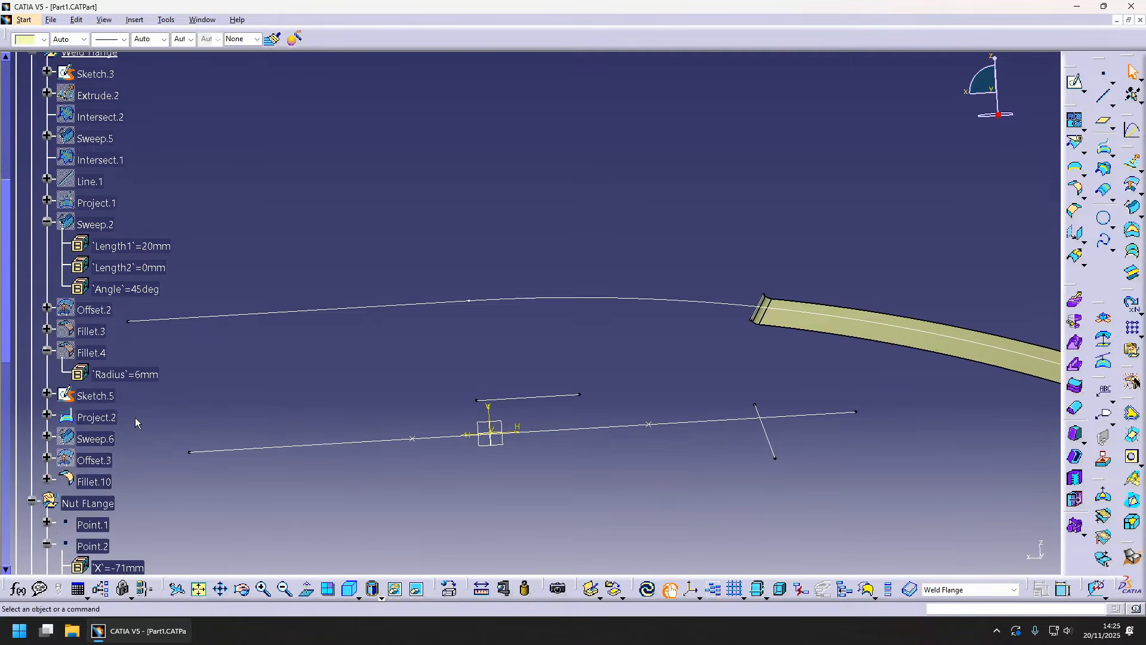
click(88, 353)
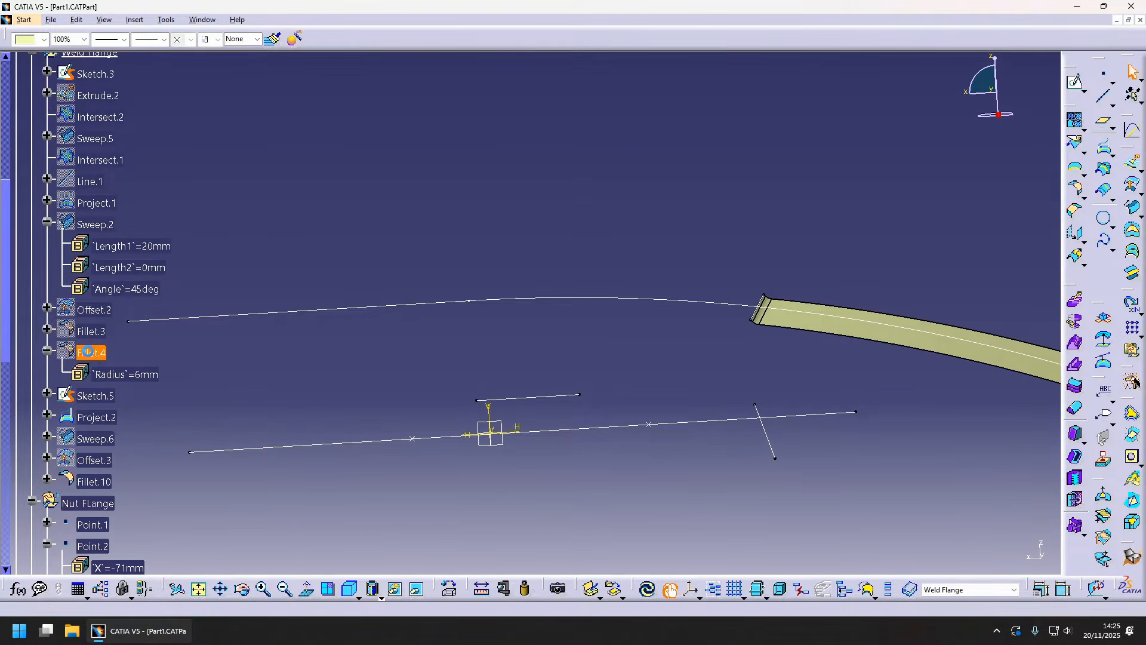
key(ctrl+h)
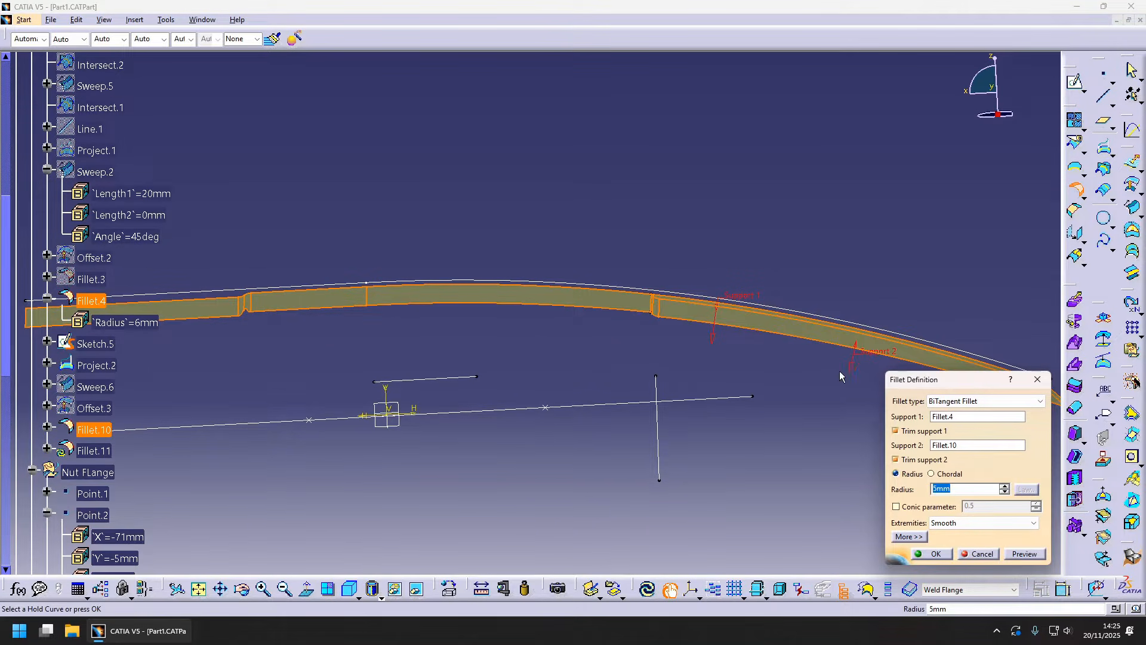
click(1021, 550)
click(935, 554)
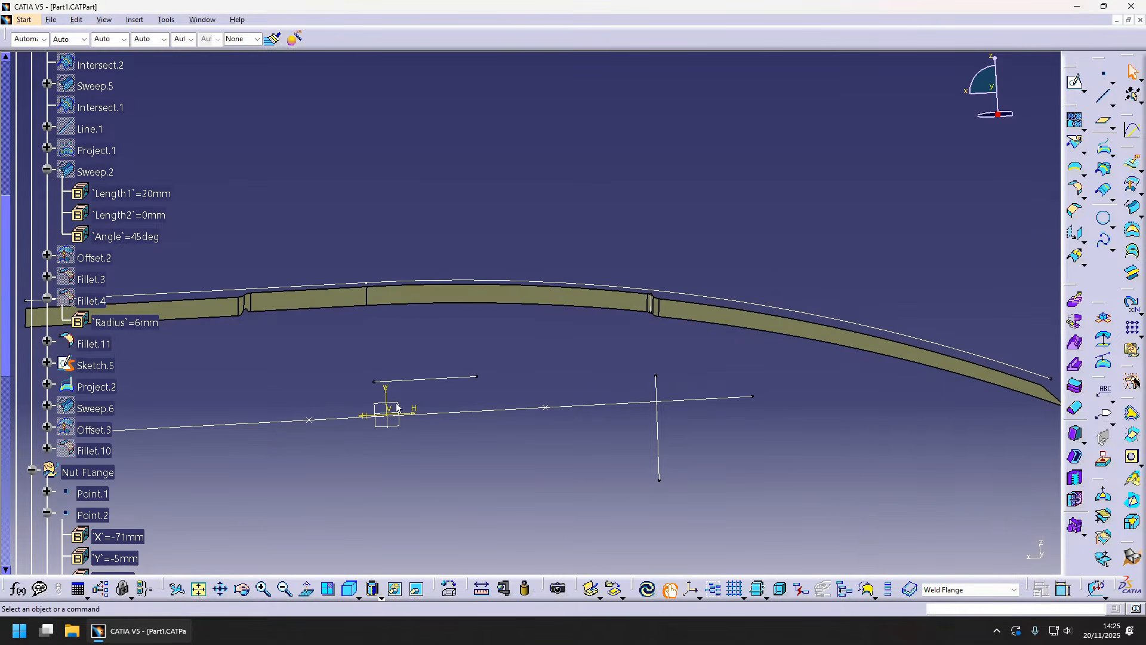
- Show the Final Part set and update the part with the rebuilt weld flange
scroll(120, 382, down, 10)
click(87, 458)
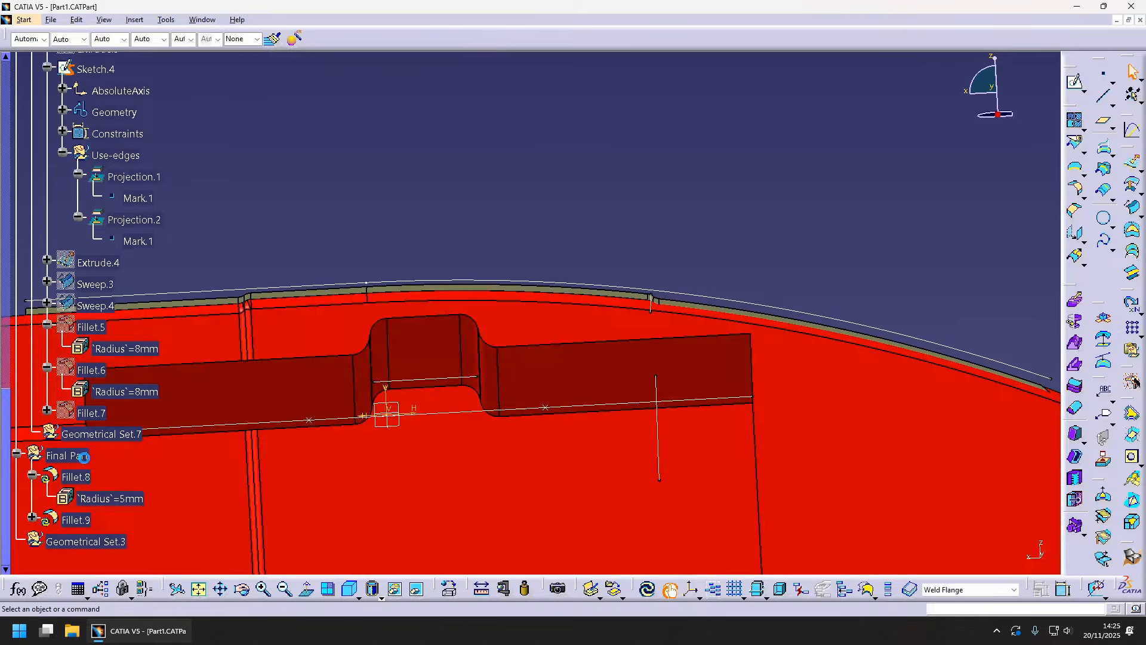
middle_drag(525, 352, 541, 389)
key(ctrl+u)
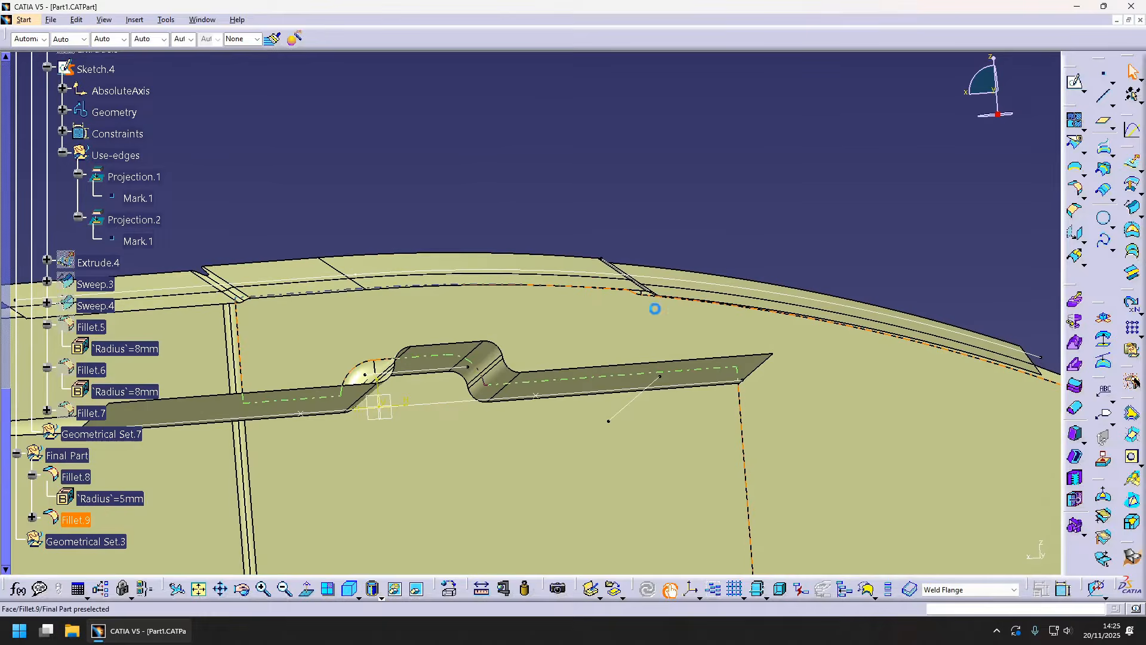
middle_drag(634, 294, 488, 362)
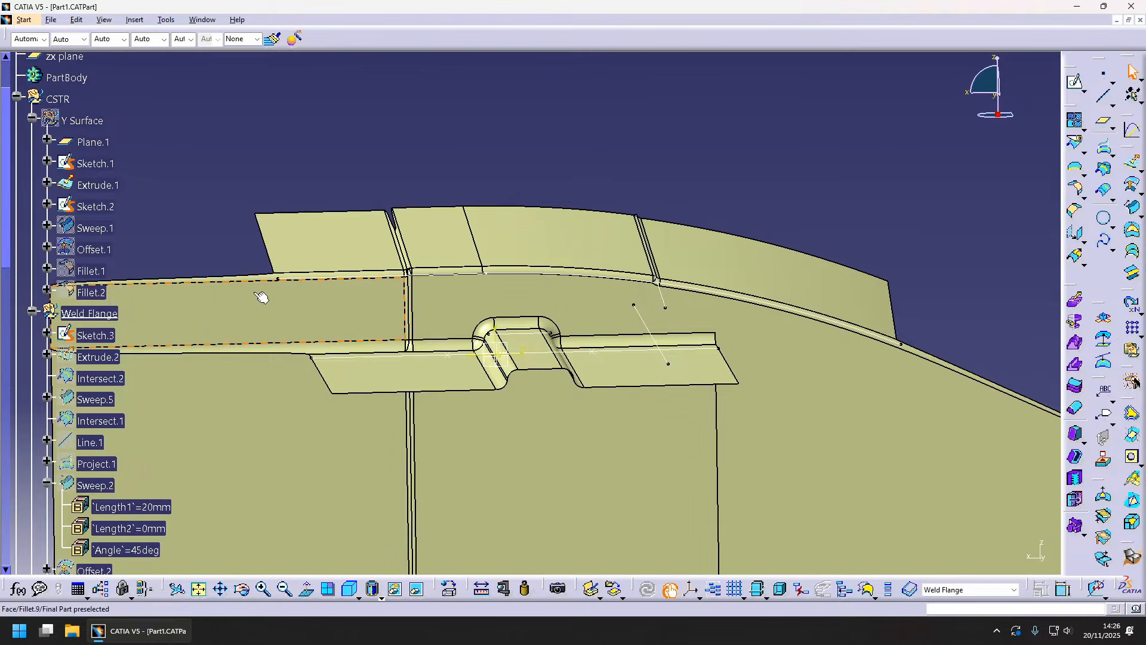
- Collapse the Weld Flange and Nut Flange sets, hide the Final Part set and show the Y Surface set
click(32, 311)
click(32, 333)
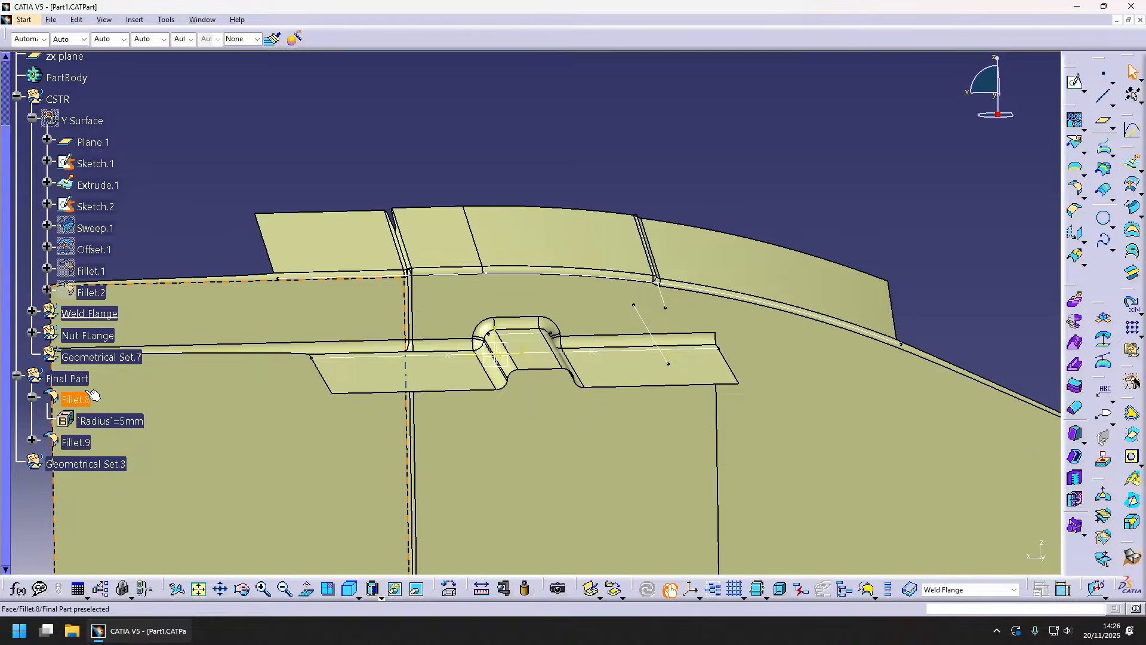
click(68, 380)
key(space)
click(80, 123)
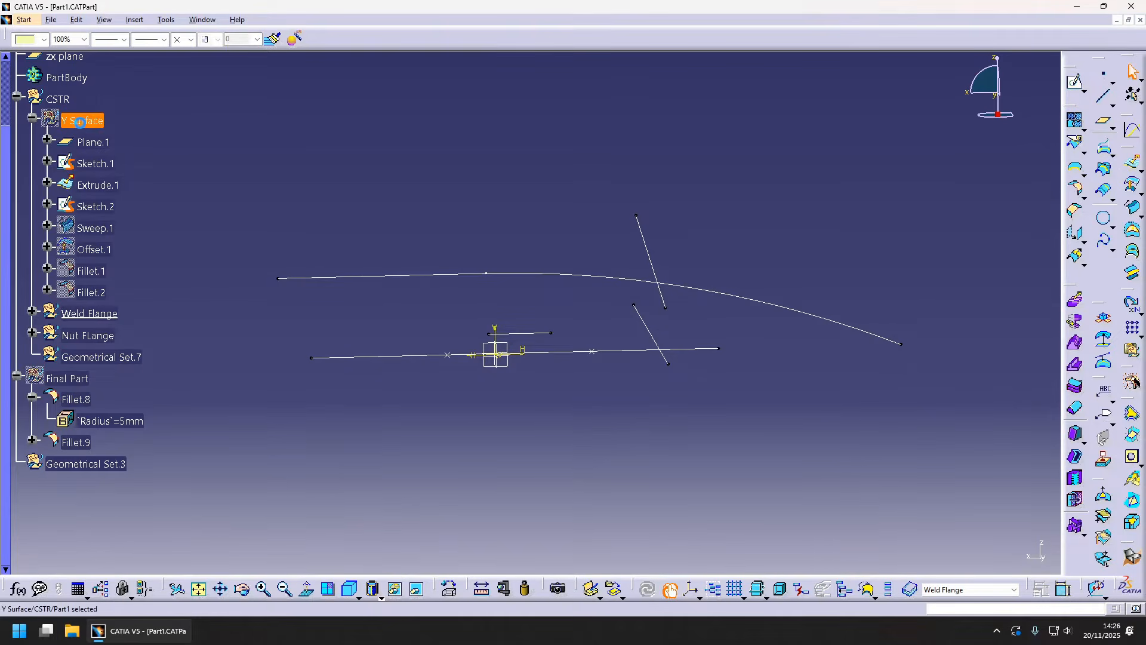
key(space)
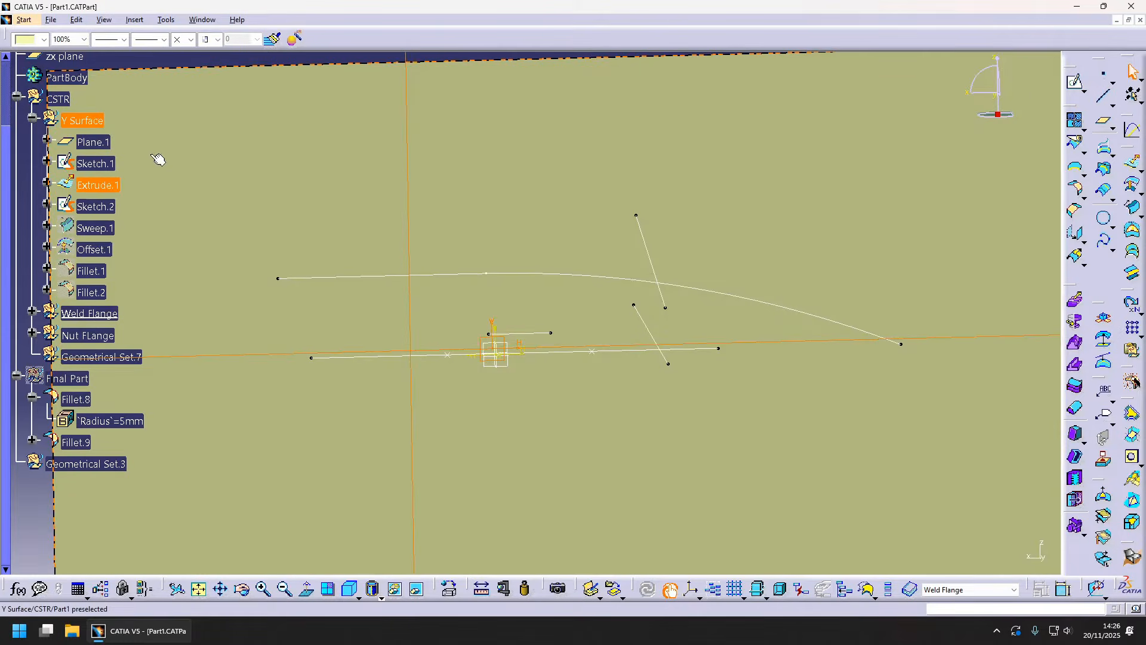
middle_drag(590, 409, 572, 373)
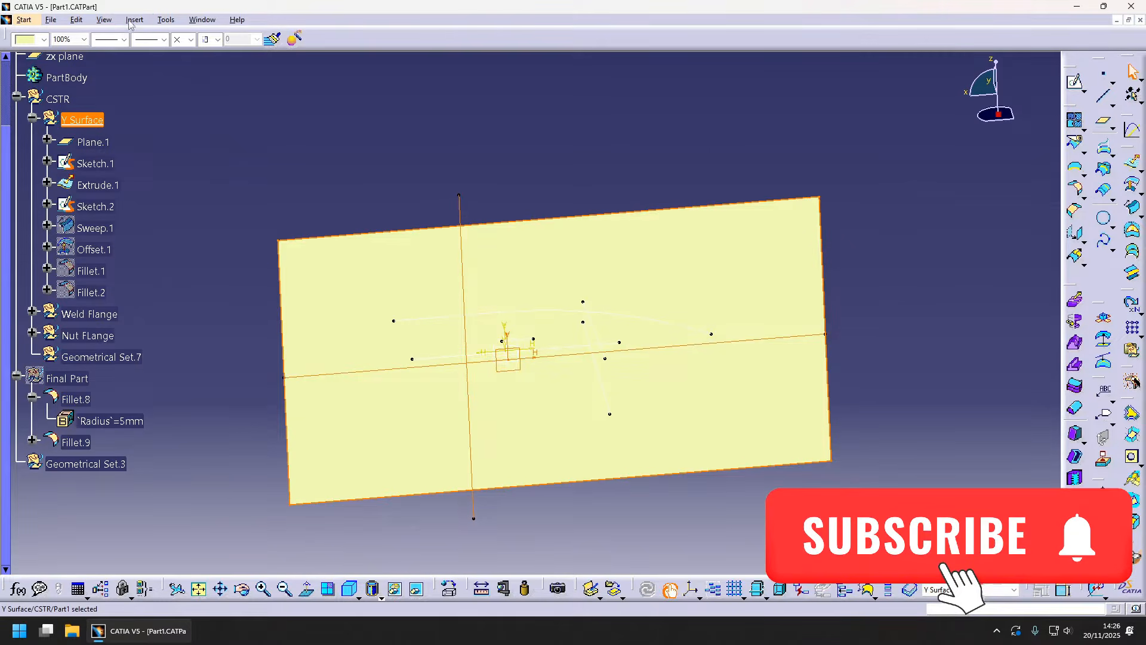
- Insert a geometrical set named Depression inside the Y Surface set
click(134, 20)
click(164, 62)
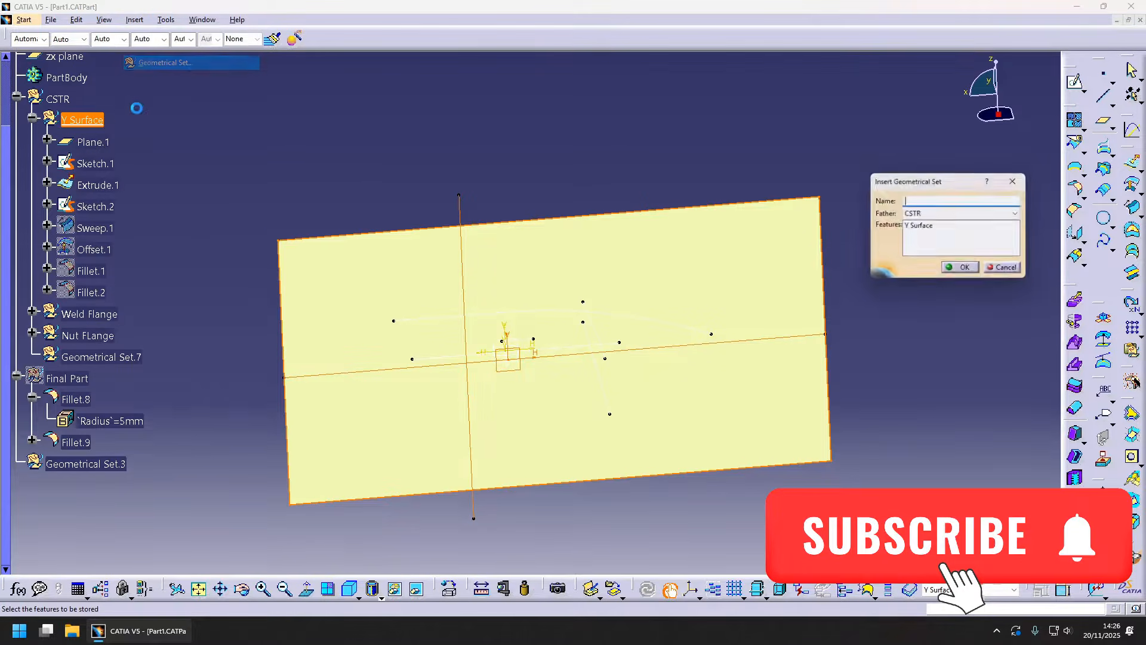
click(653, 339)
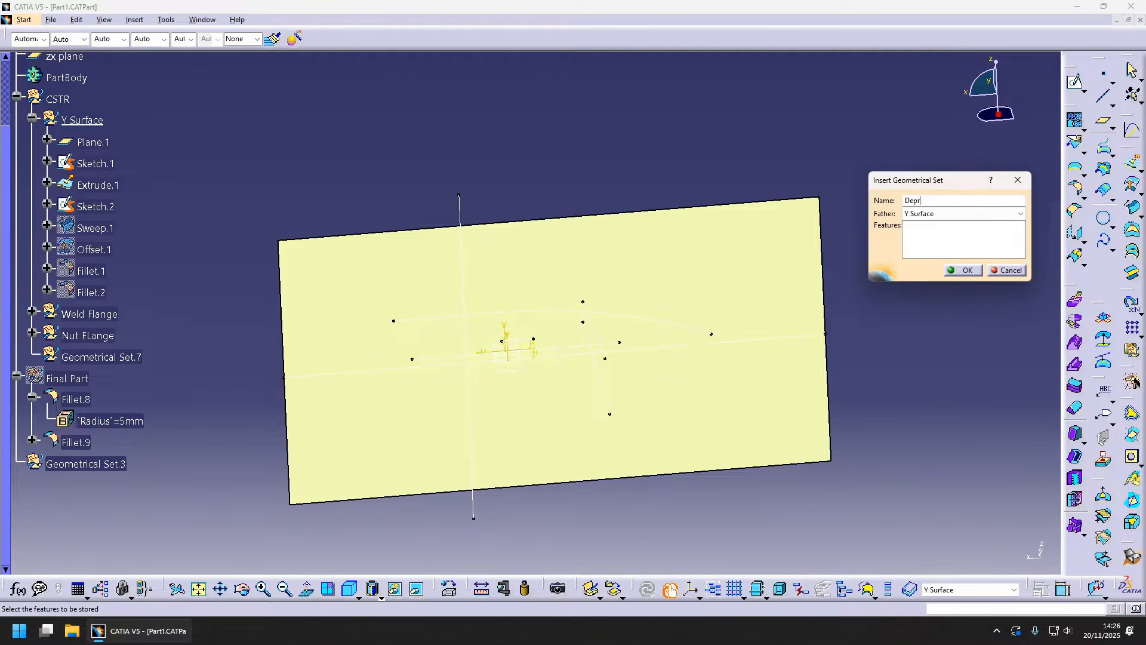
key(Return)
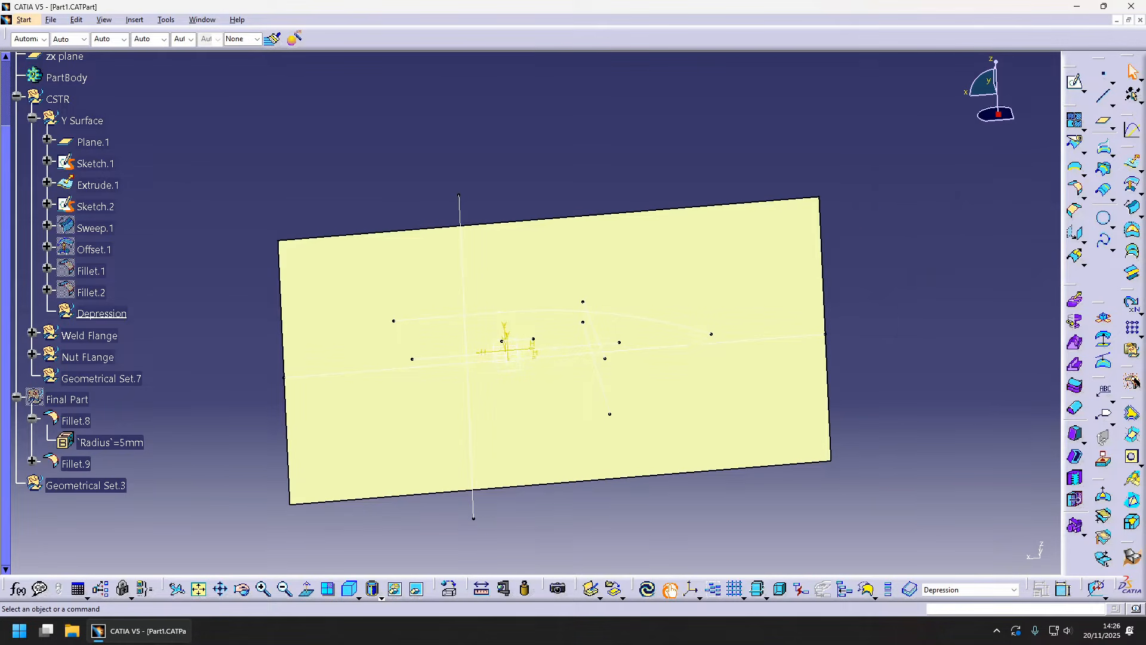
- Start a sketch on Plane.1 in the Depression set and draw a horizontal line crossing the curved weld-flange profile
click(665, 453)
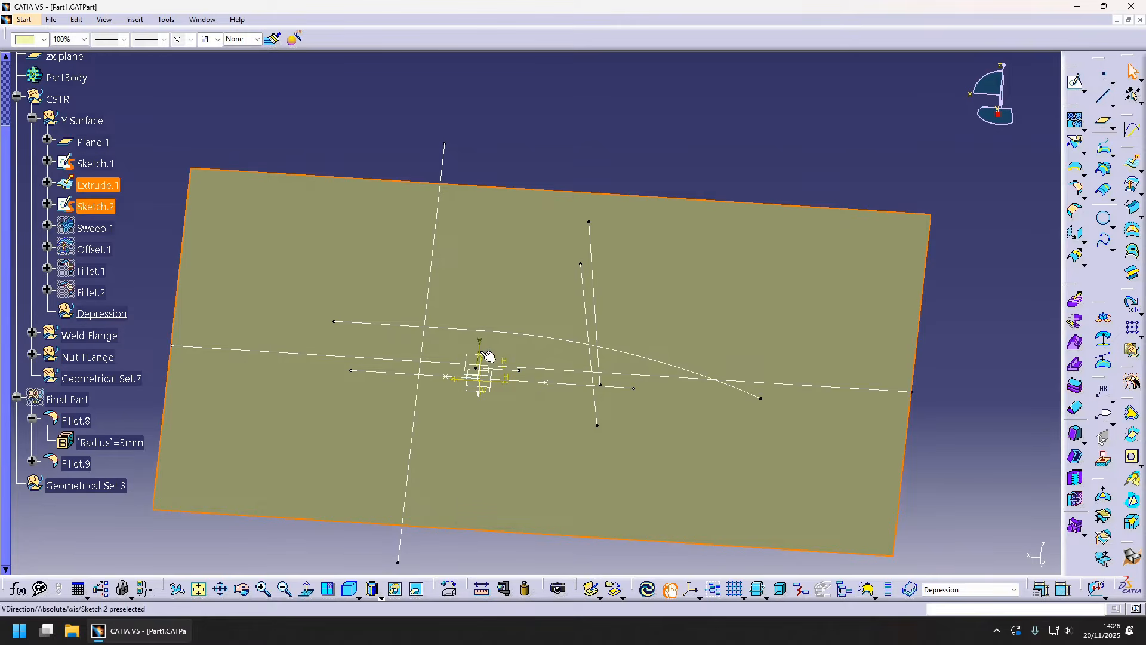
click(489, 356)
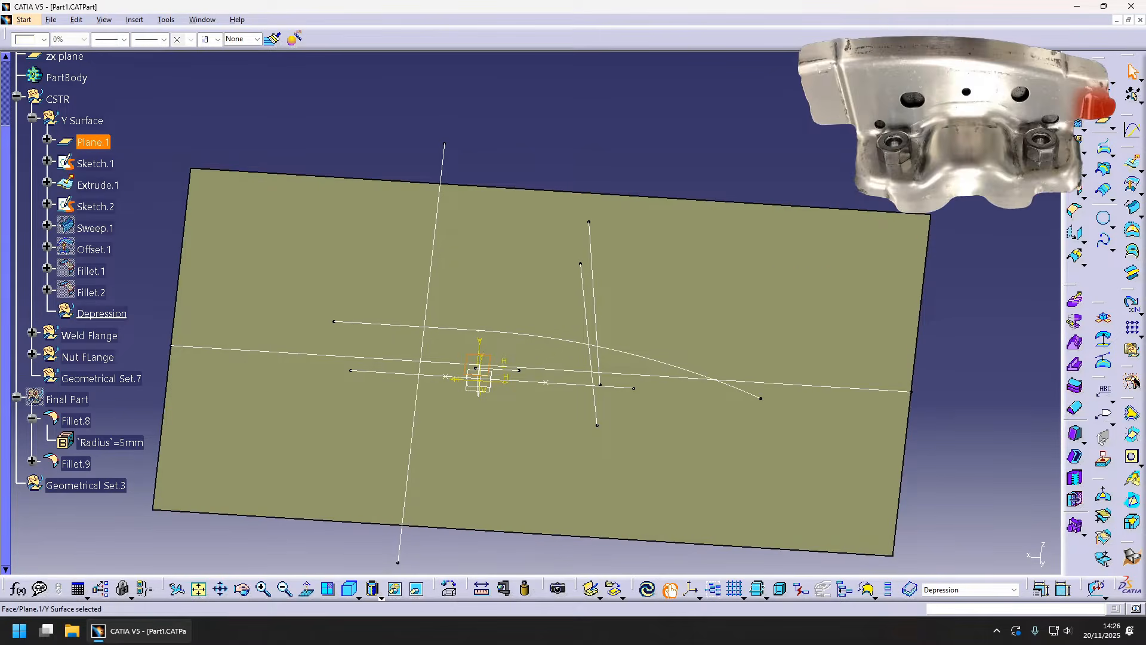
click(1132, 129)
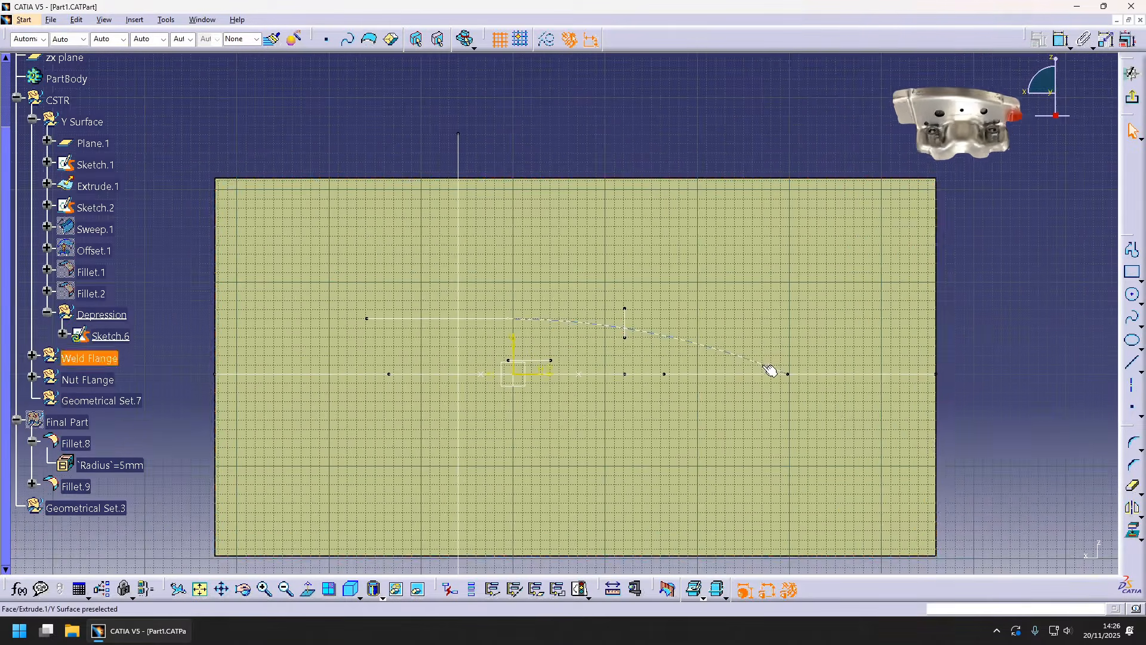
middle_drag(767, 369, 711, 325)
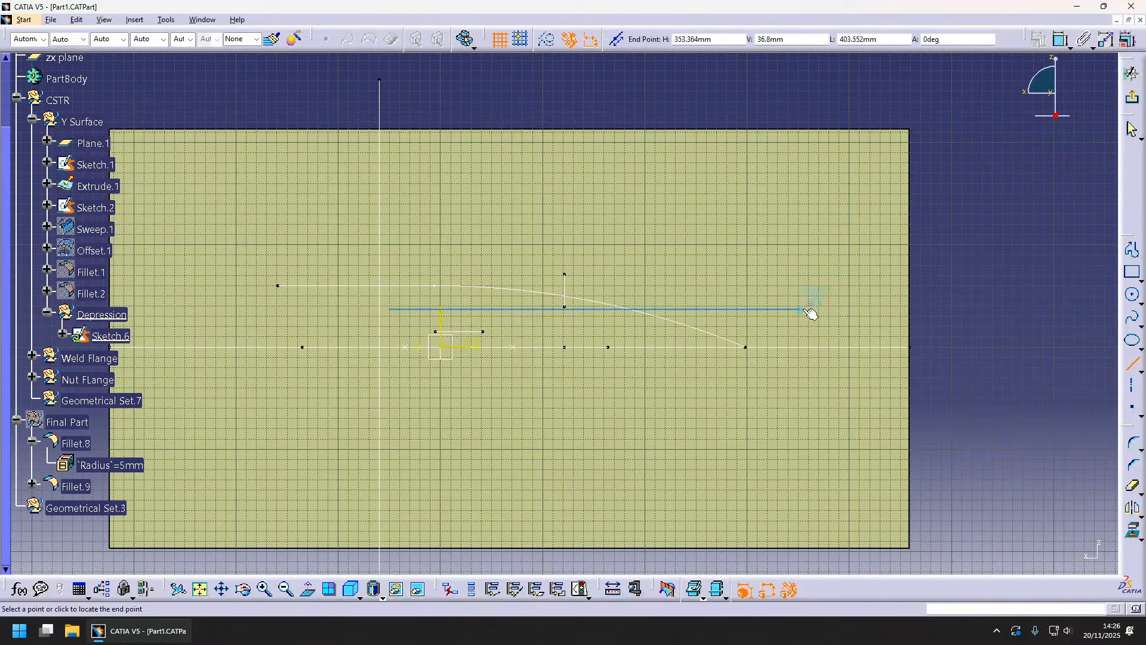
- Sketch a horizontal line about 404 mm long above the axis, delete its offset dimension and horizontal constraint, and tilt it downward
click(807, 311)
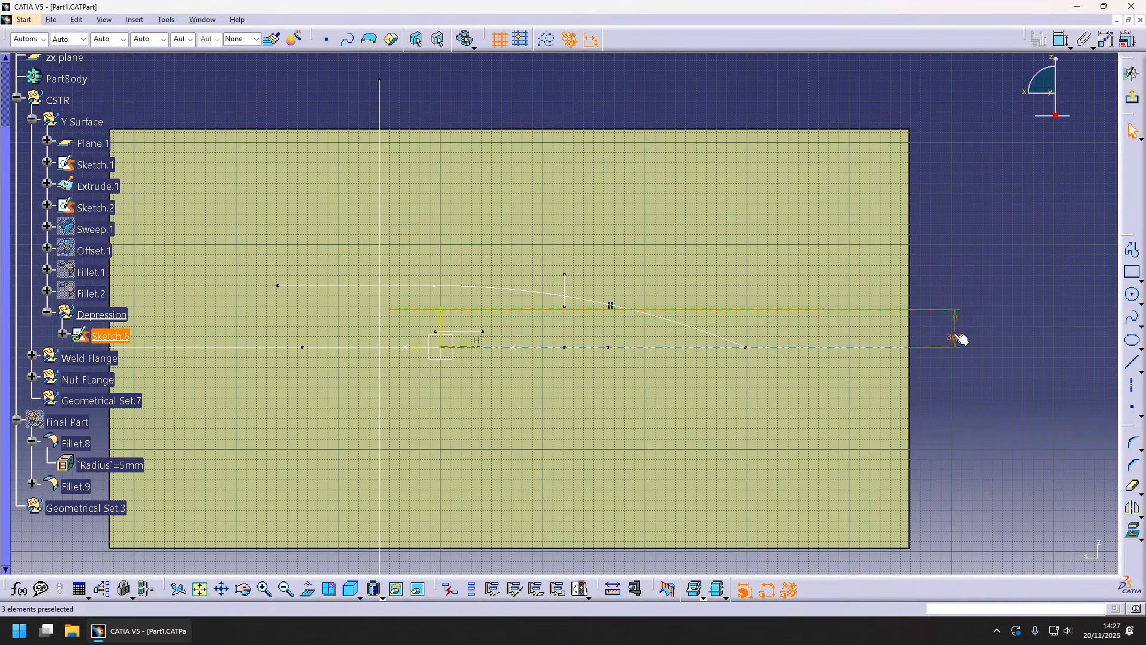
click(955, 336)
key(Delete)
drag(824, 309, 746, 332)
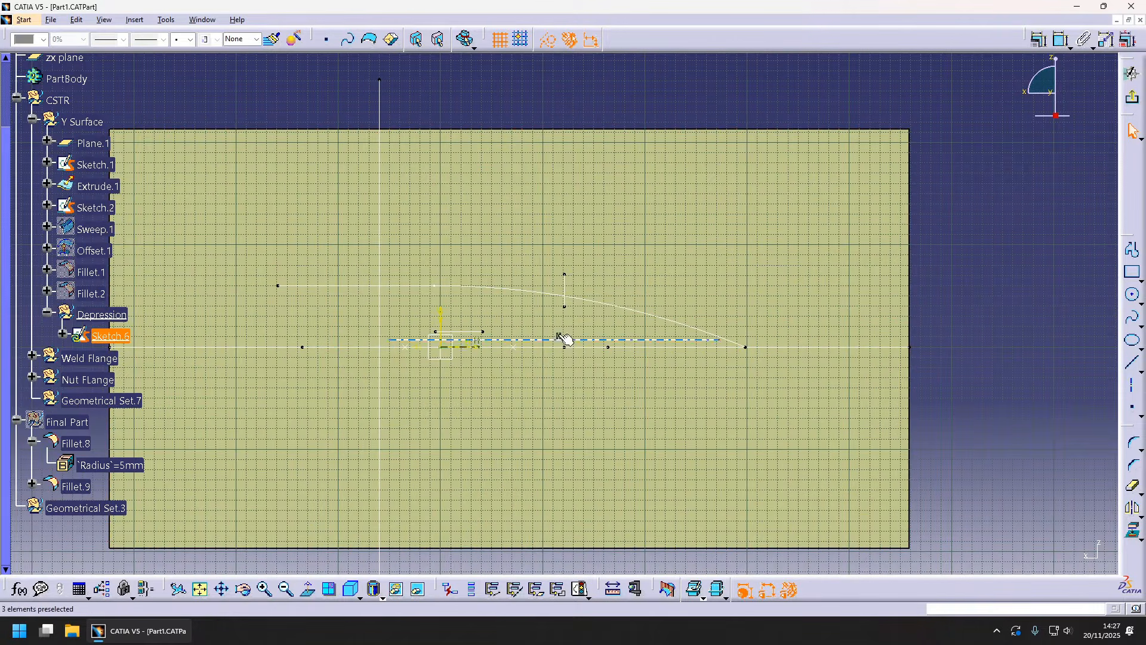
click(563, 335)
key(Delete)
drag(568, 333, 583, 316)
- Constrain the angle between the sloped line and the horizontal axis to 15 degrees
click(1061, 40)
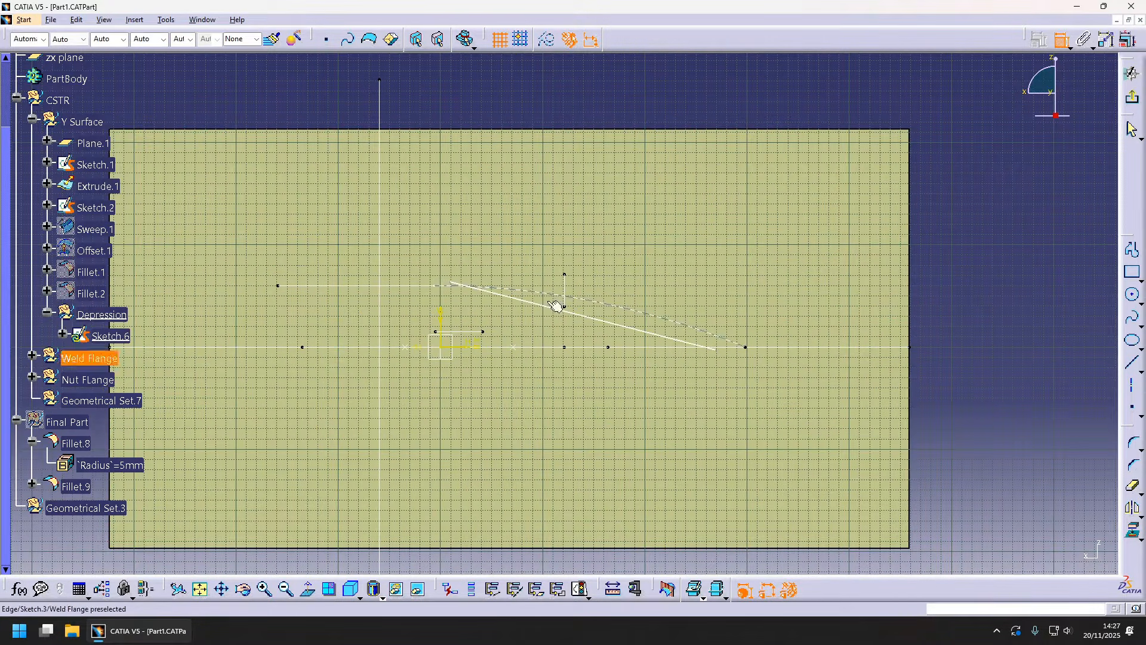
click(555, 308)
click(517, 347)
click(517, 325)
double_click(514, 325)
text(15)
key(Return)
- Add a 45 mm distance dimension to position the sloped line, and exit the sketch
click(1061, 41)
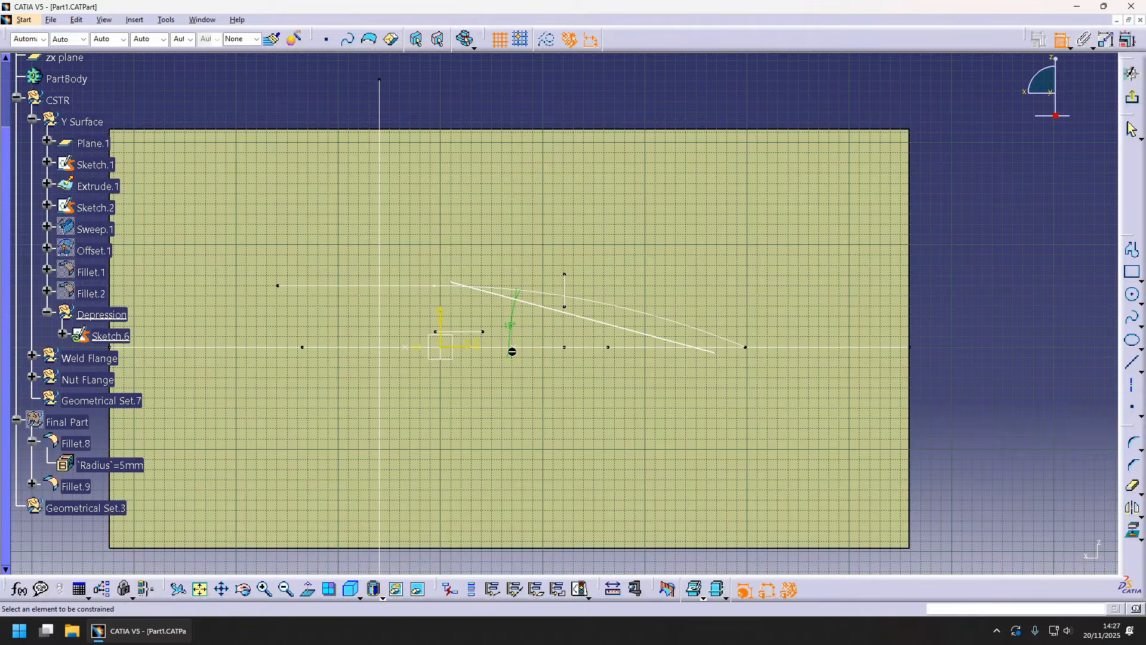
click(577, 316)
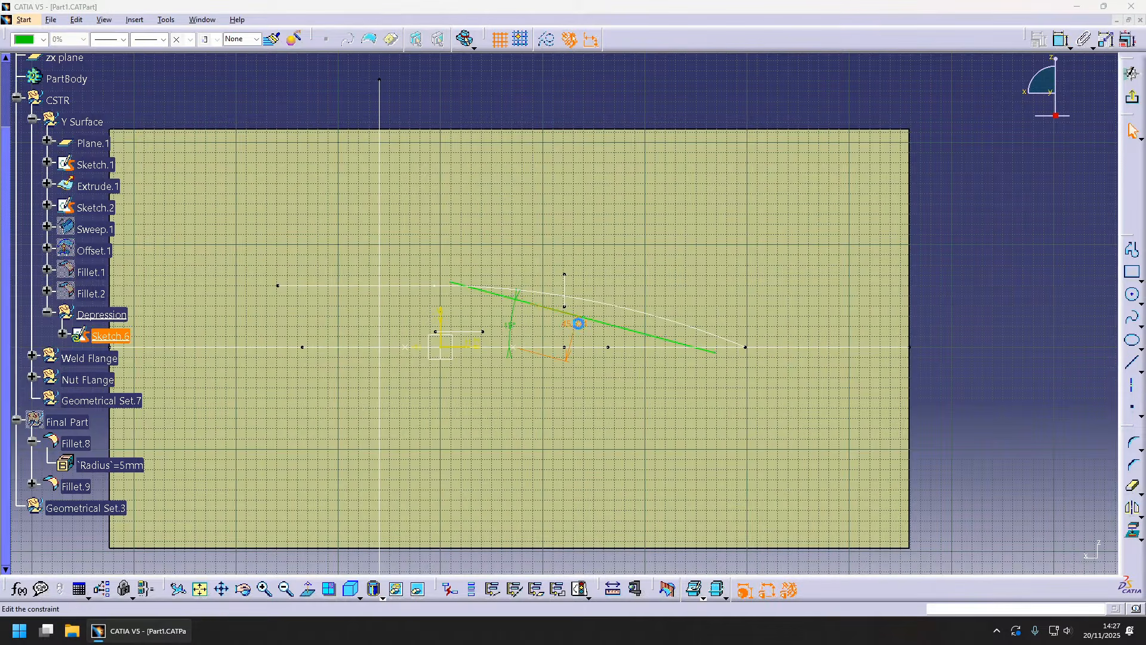
click(1131, 101)
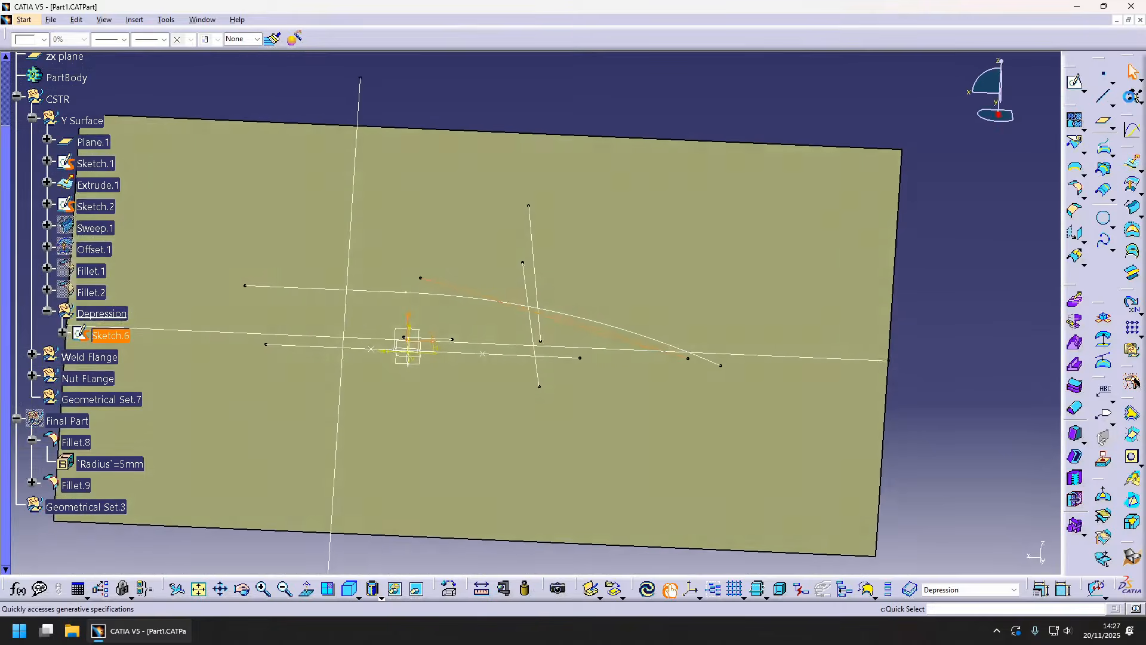
- Set up a line-profile swept surface guided by Sketch.6, using the With reference surface subtype and Extrude.1 as the reference
mouse_move(436, 454)
middle_down()
mouse_move(541, 356)
mouse_move(547, 402)
mouse_move(514, 424)
mouse_move(568, 405)
middle_up()
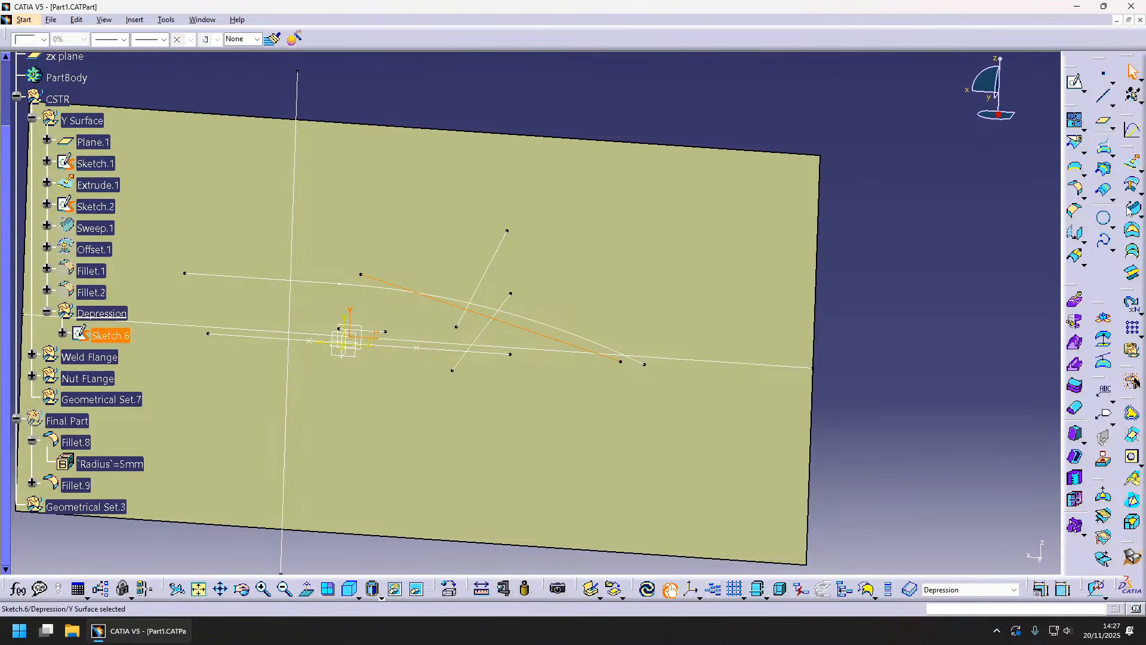
click(532, 334)
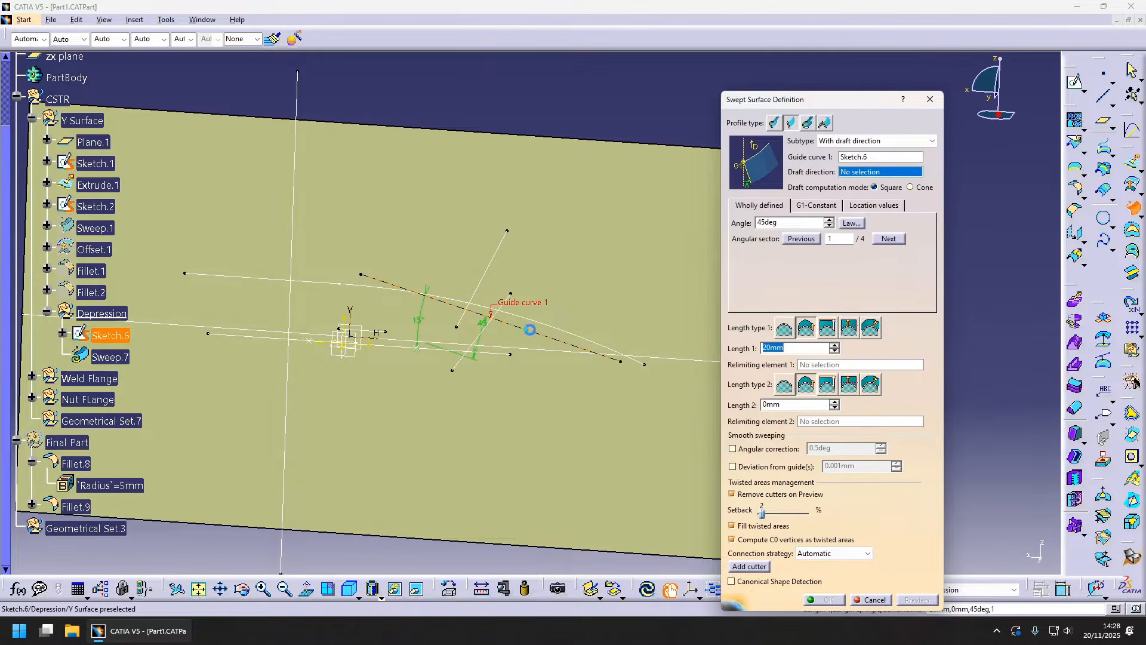
middle_drag(597, 390, 517, 376)
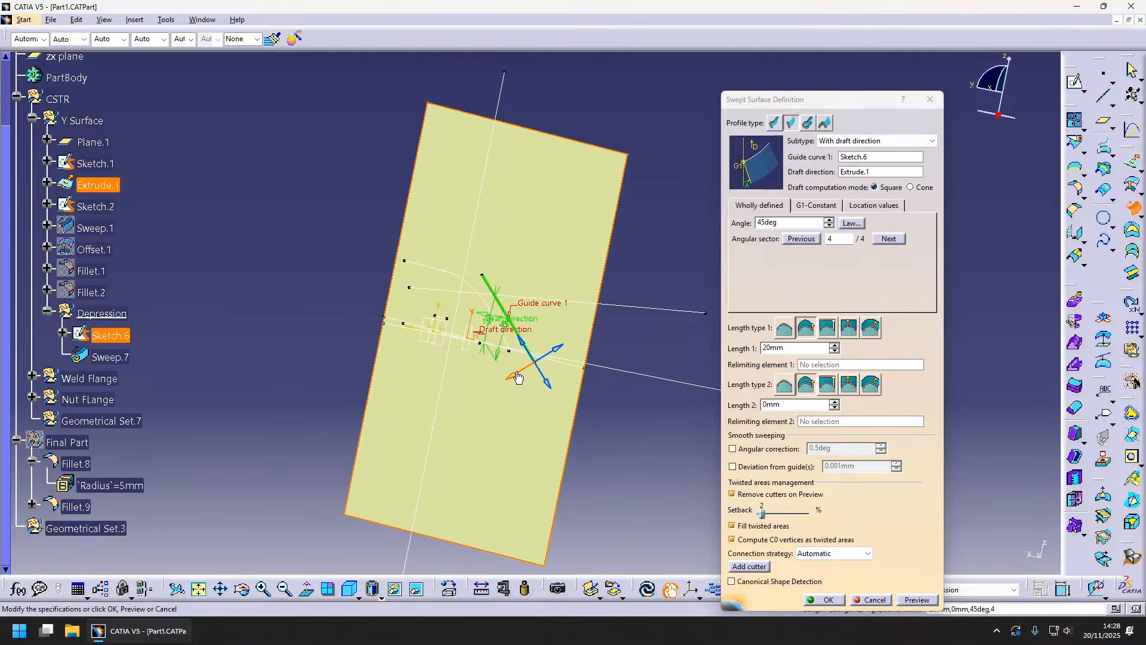
drag(810, 224, 570, 207)
text(2)
middle_drag(555, 356, 564, 251)
click(876, 141)
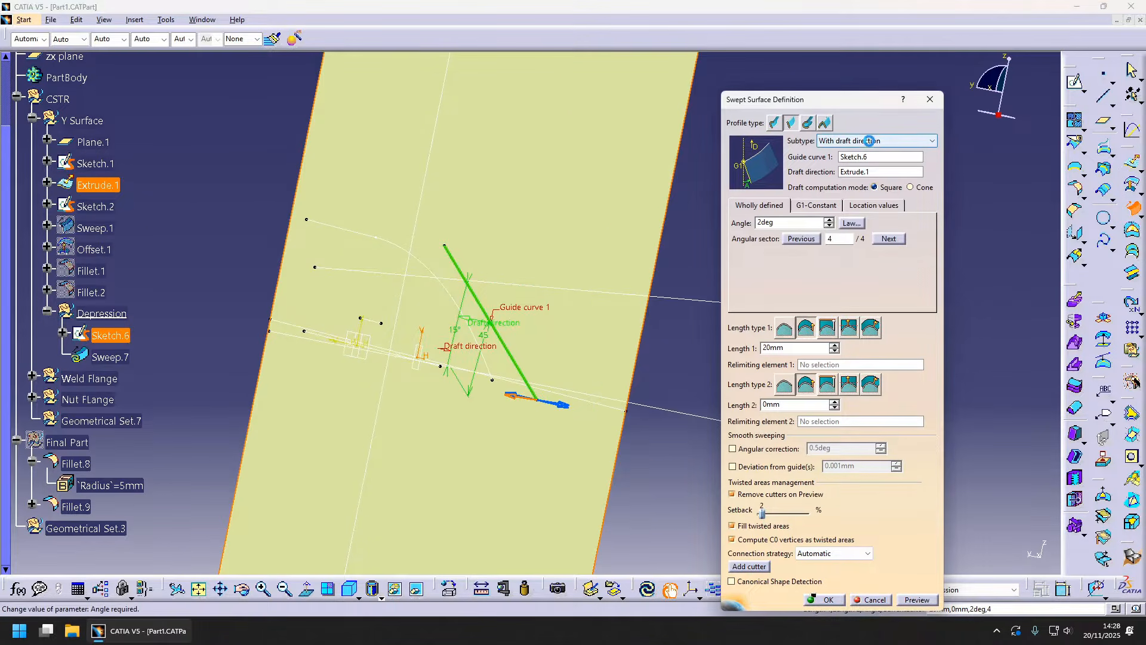
click(854, 171)
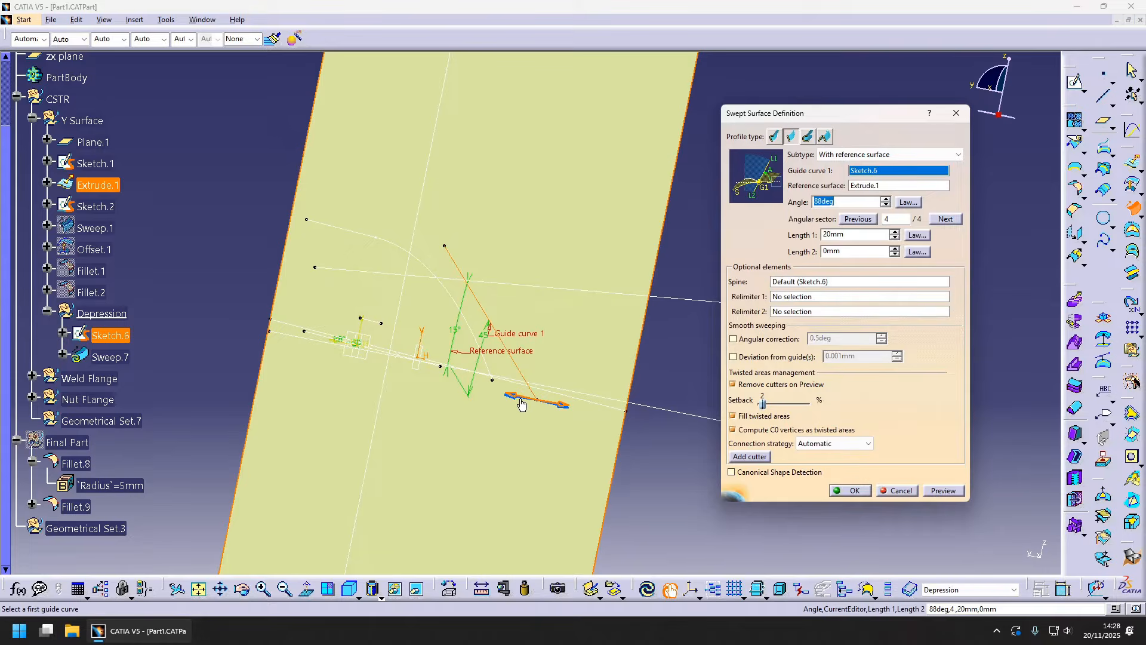
- Set the sweep angle to 3 degrees, choose angular sector 2 and preview the surface
text(2)
middle_drag(661, 382, 557, 372)
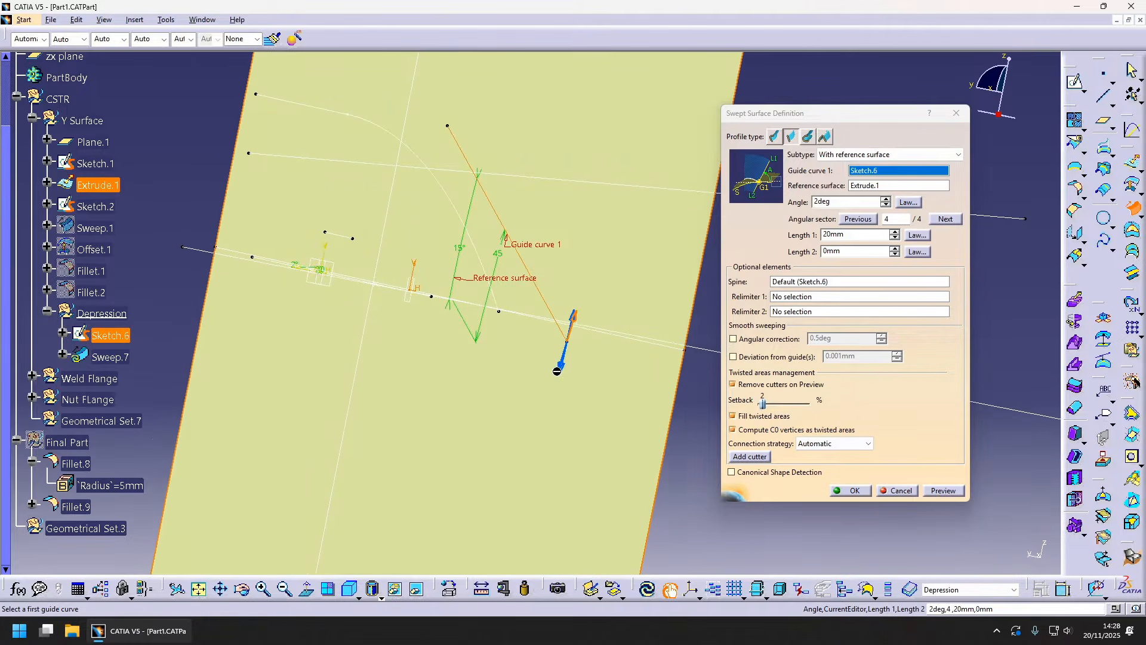
middle_drag(635, 401, 675, 298)
drag(839, 202, 706, 196)
text(3)
middle_drag(711, 335, 788, 412)
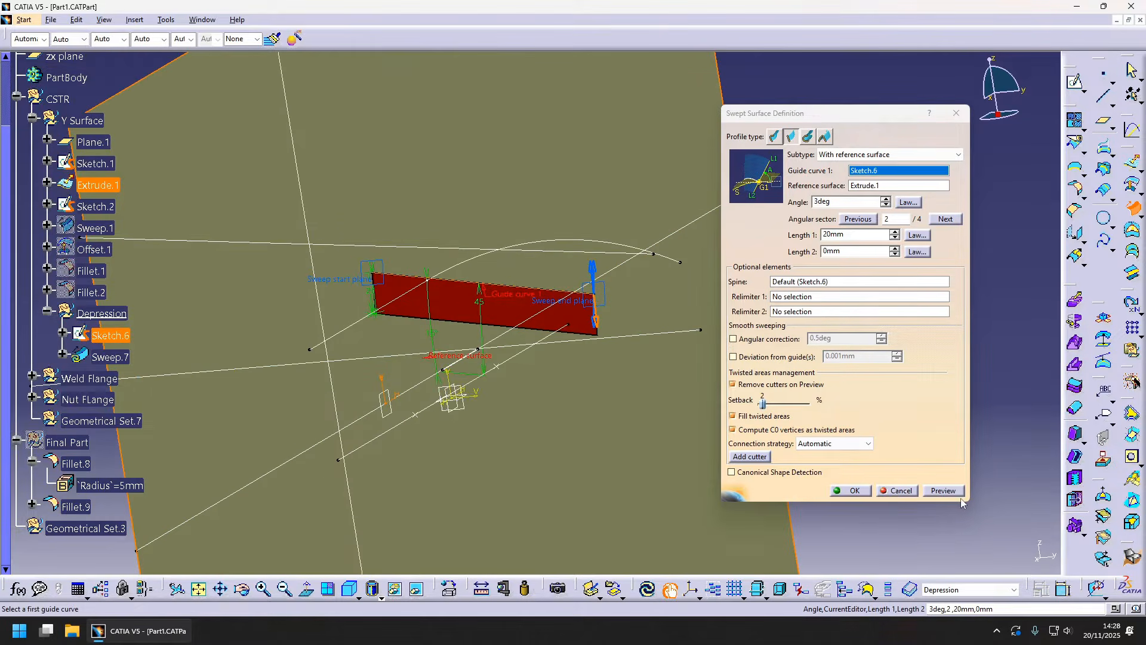
click(942, 488)
- Set the sweep's Length 1 to 60 mm and create the surface
click(864, 234)
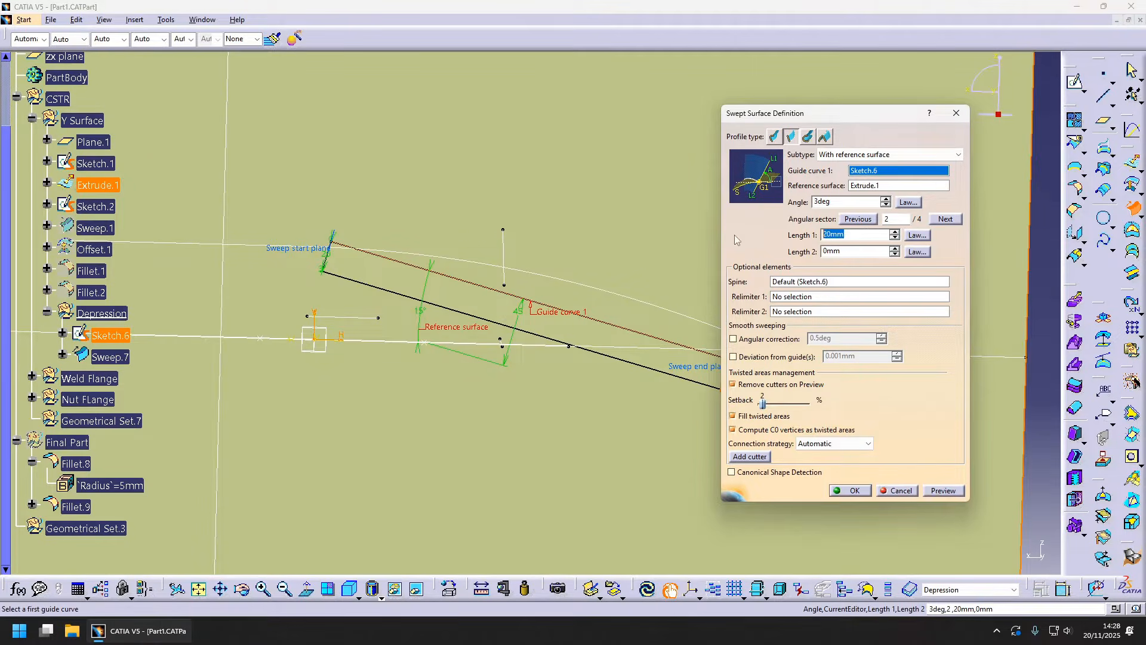
text(30)
click(943, 490)
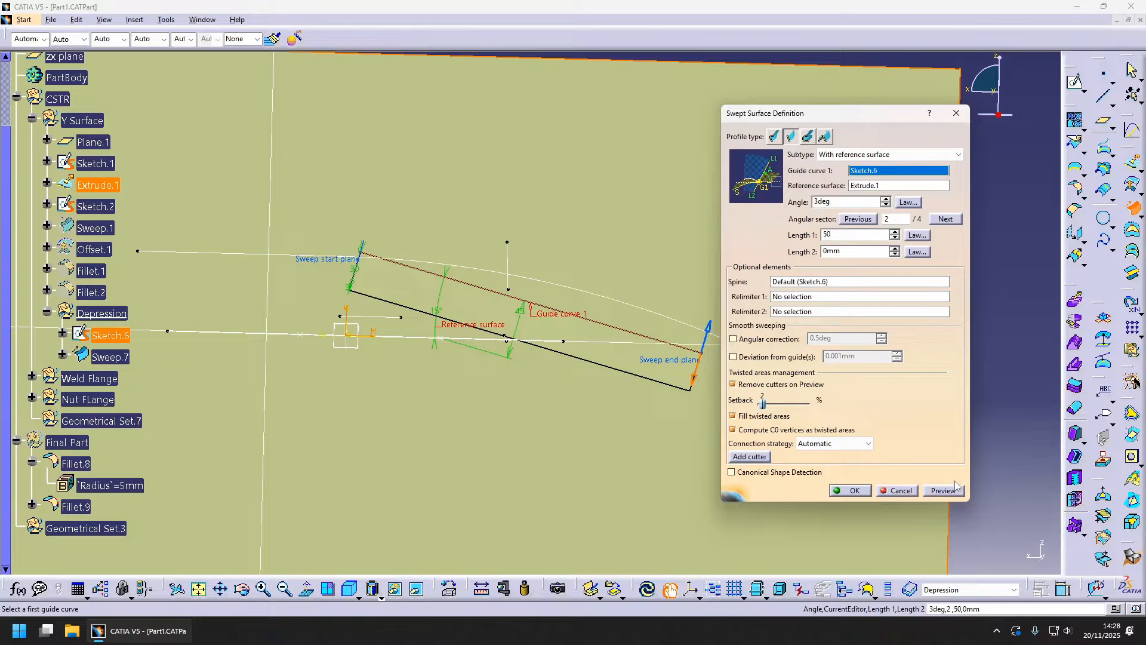
click(947, 489)
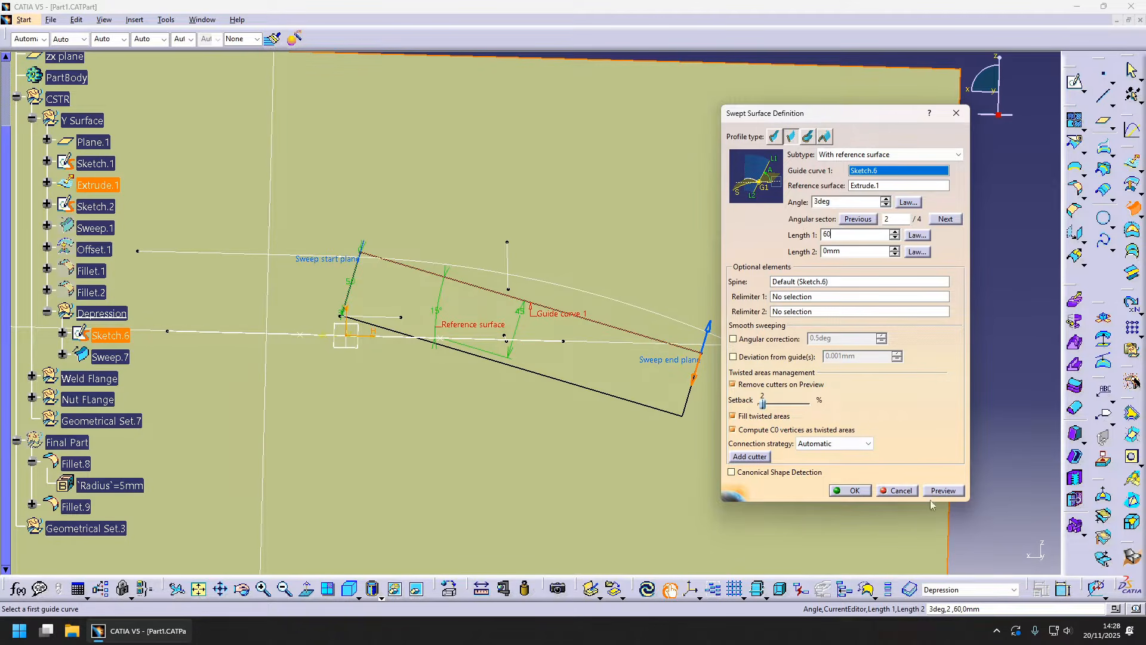
click(948, 490)
click(850, 490)
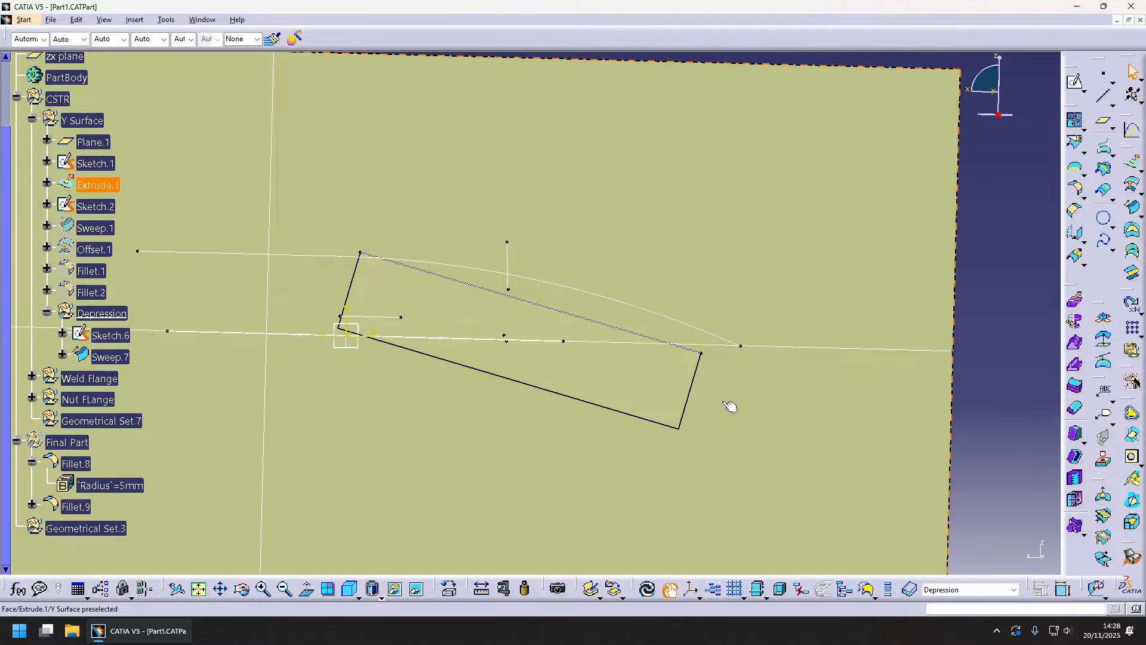
- Start a new sketch in front of the swept surface and draw a steep line crossing its upper and lower edges
mouse_move(423, 303)
middle_down()
mouse_move(583, 332)
mouse_move(570, 352)
middle_up()
click(451, 322)
click(1073, 80)
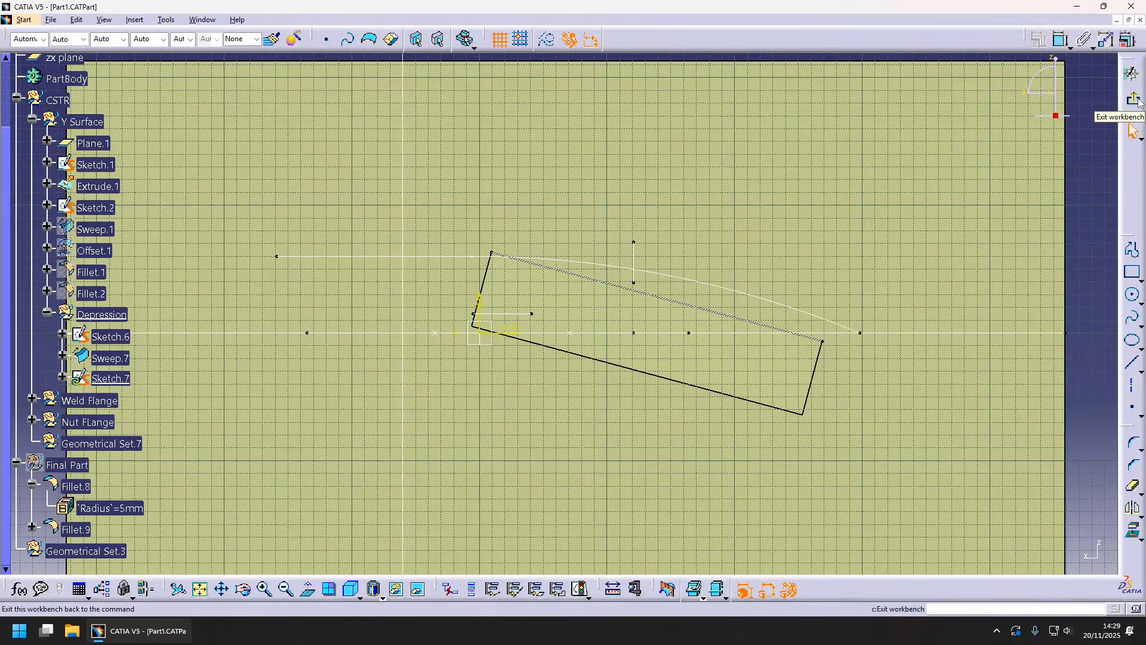
click(1132, 362)
ctrl+middle_drag(827, 346, 589, 343)
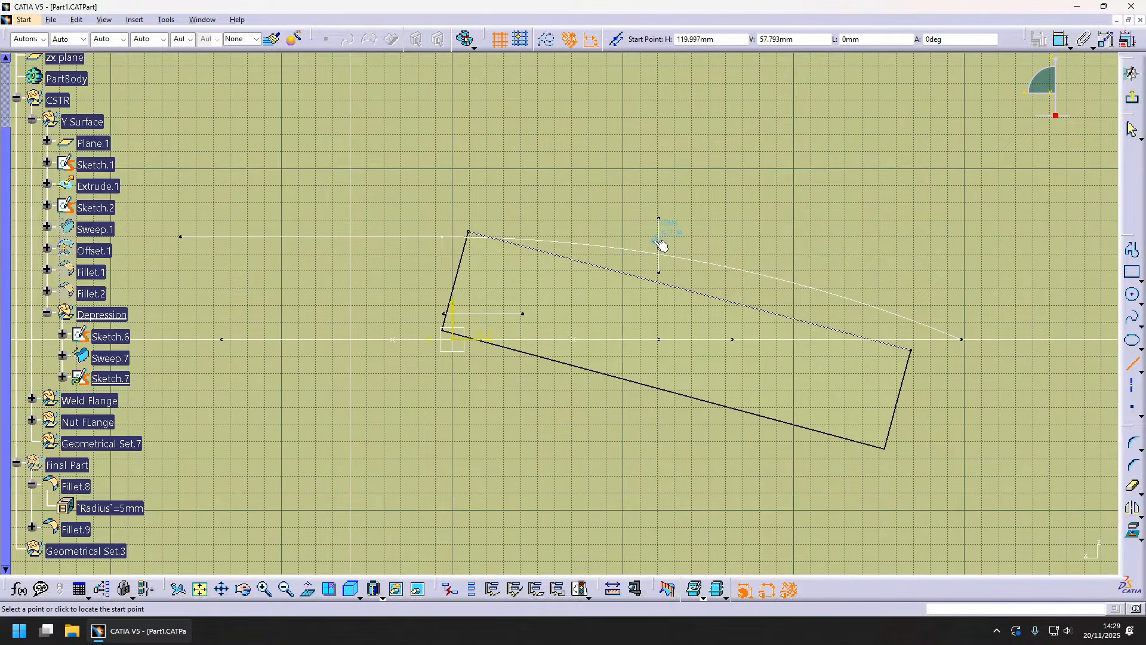
click(646, 226)
click(612, 420)
- Constrain the steep line to 85 degrees from the swept surface's upper edge
ctrl+click(686, 290)
click(1061, 39)
click(661, 292)
double_click(664, 292)
text(85)
key(Return)
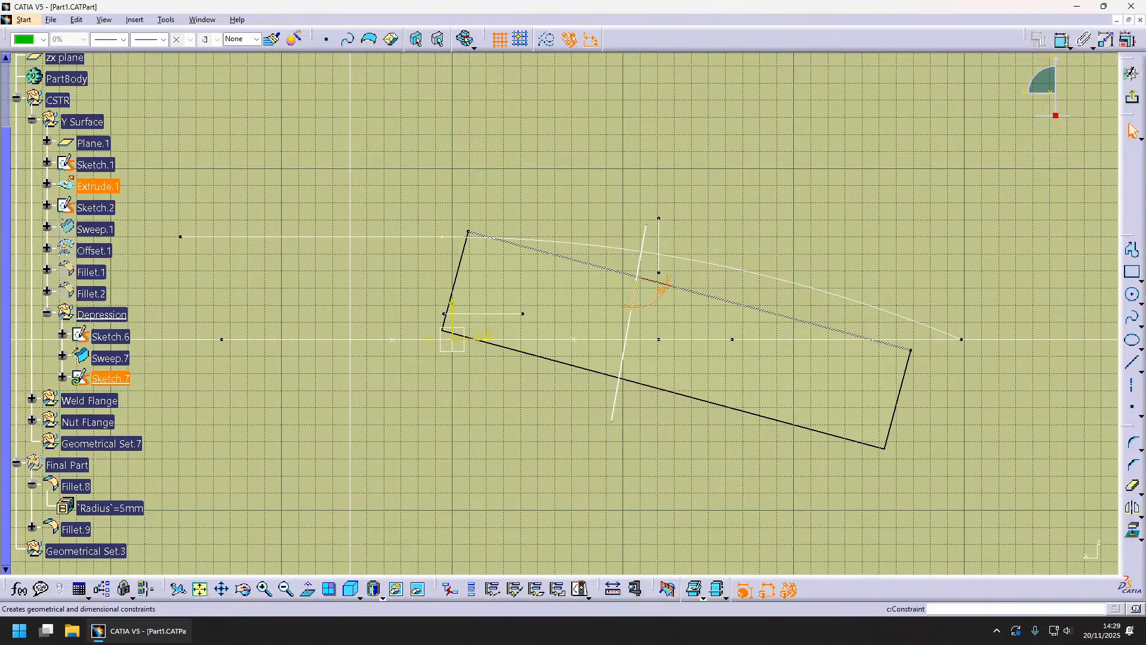
- Set the steep line's distance from the sketch origin to 100 mm and exit the sketch
click(1061, 40)
click(626, 338)
click(453, 339)
click(559, 301)
double_click(559, 300)
text(100)
key(Return)
click(1131, 97)
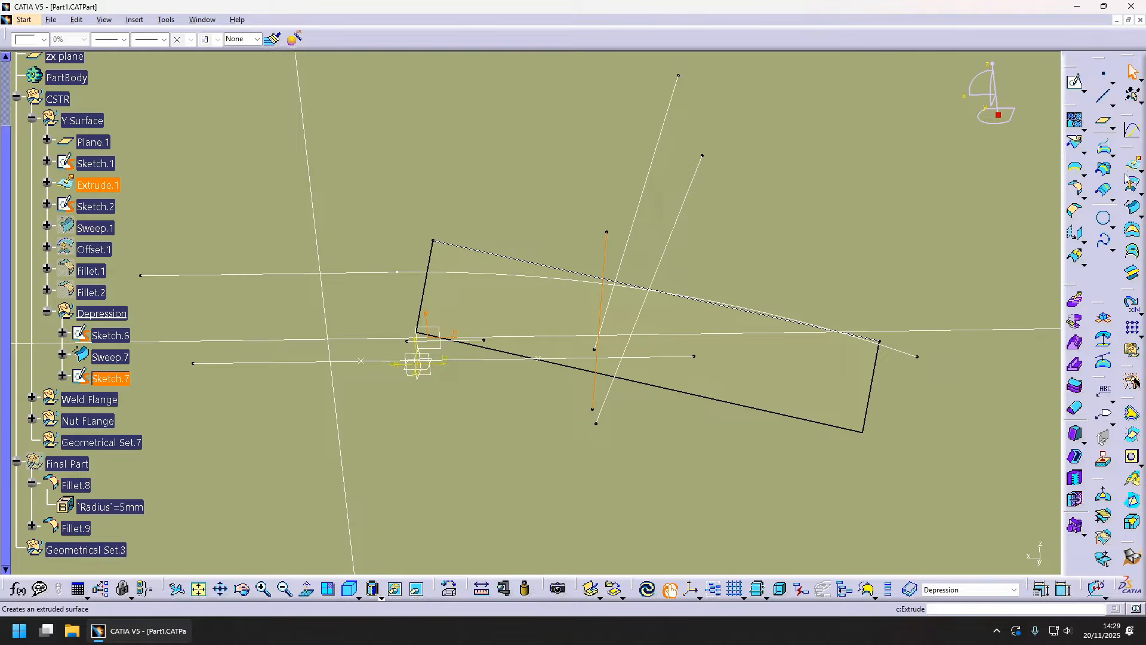
- Project Sketch.7 onto the Sweep.7 surface along the Y component direction
click(1105, 150)
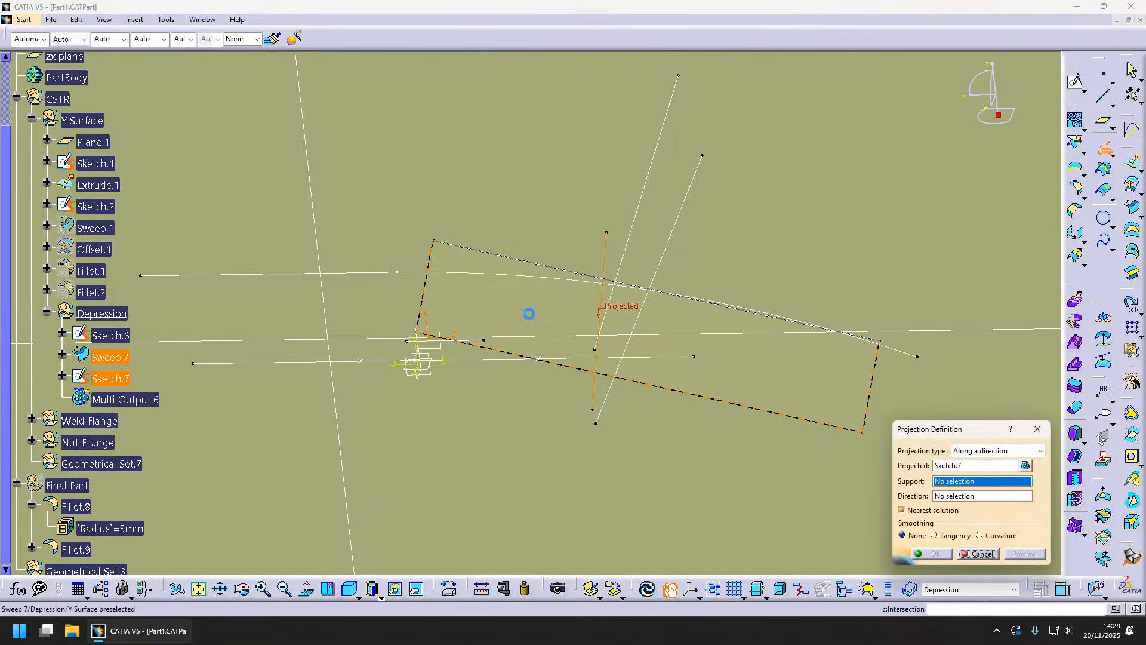
click(751, 378)
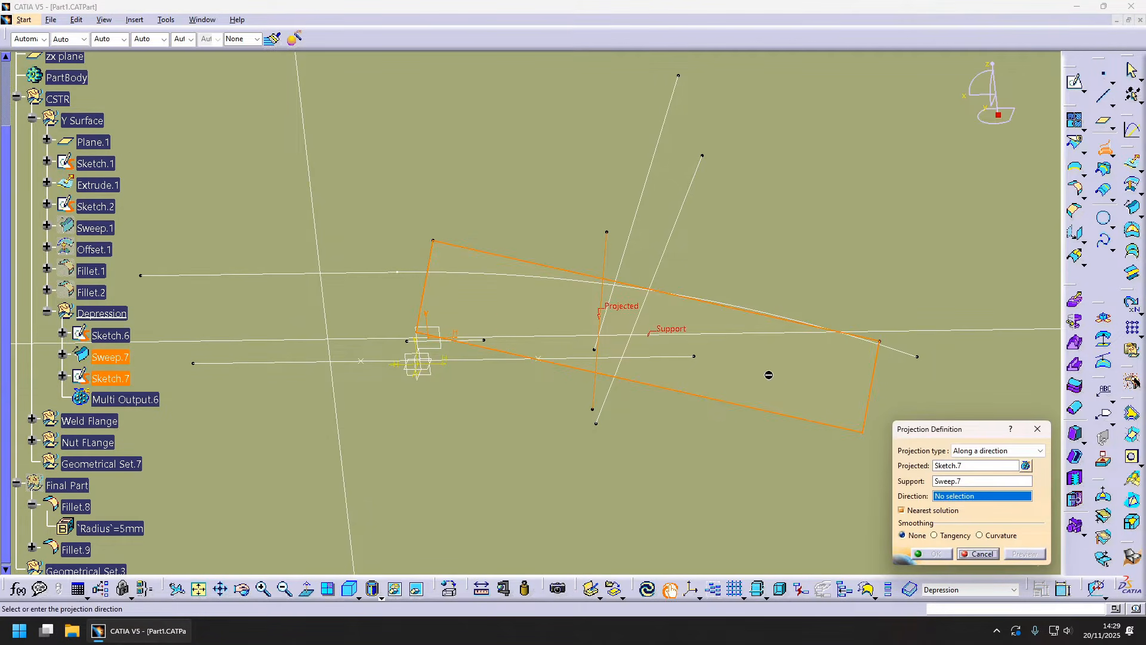
right_click(984, 503)
click(995, 535)
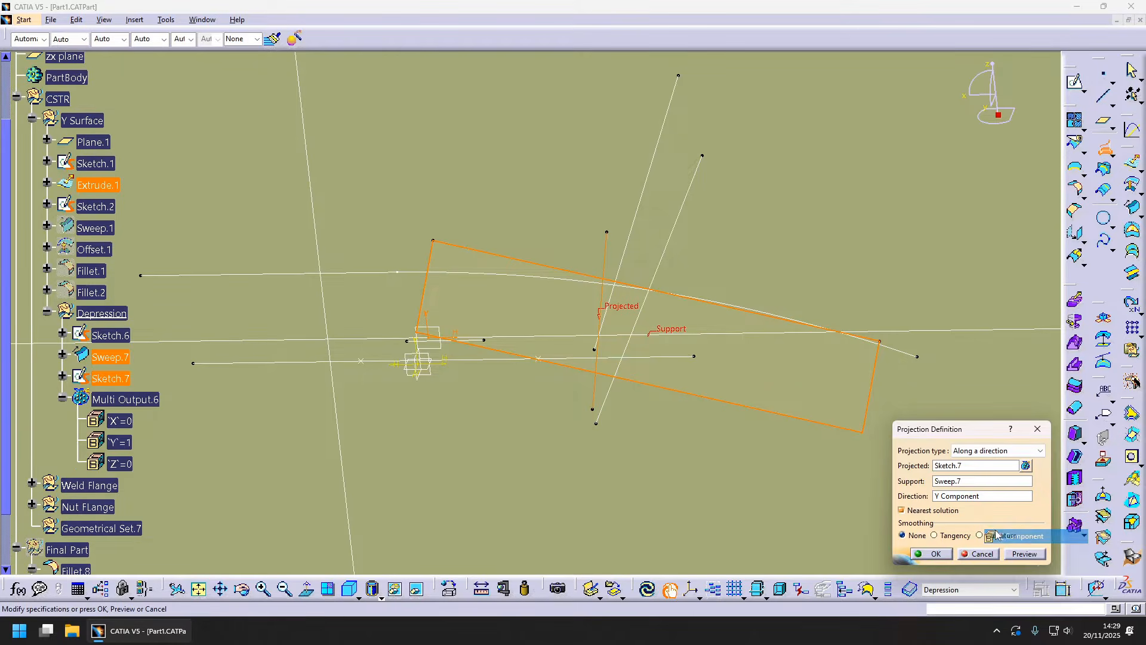
click(934, 554)
- Set up another swept surface with the projected curve as guide and Sweep.7 as reference surface
middle_drag(660, 353, 633, 255)
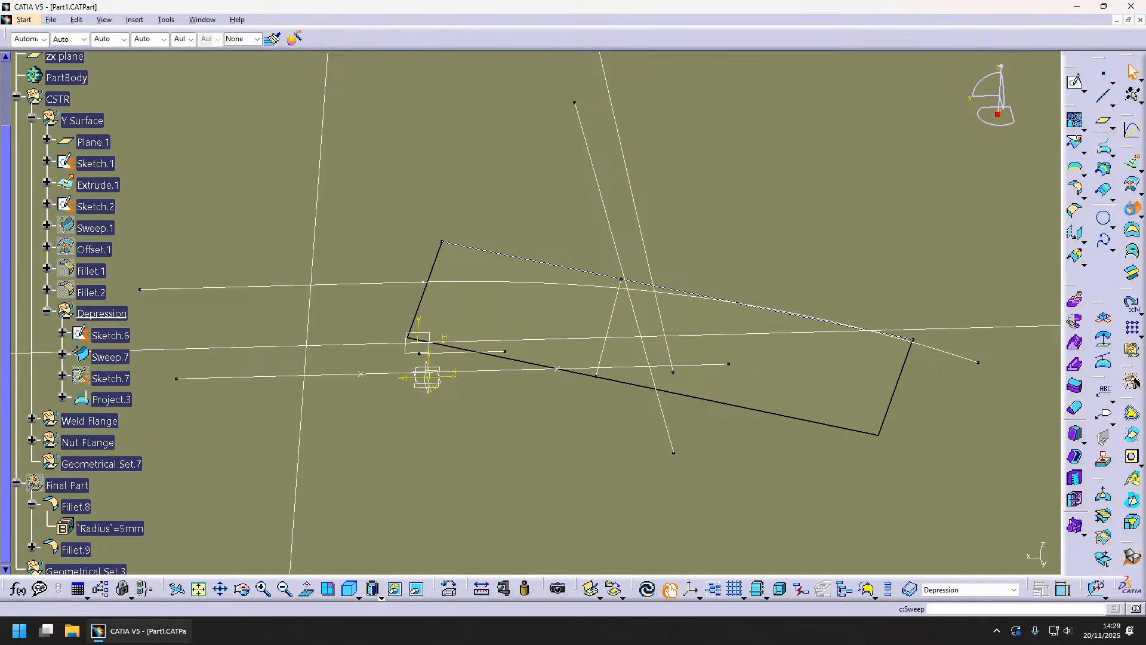
key(Return)
click(621, 312)
click(588, 309)
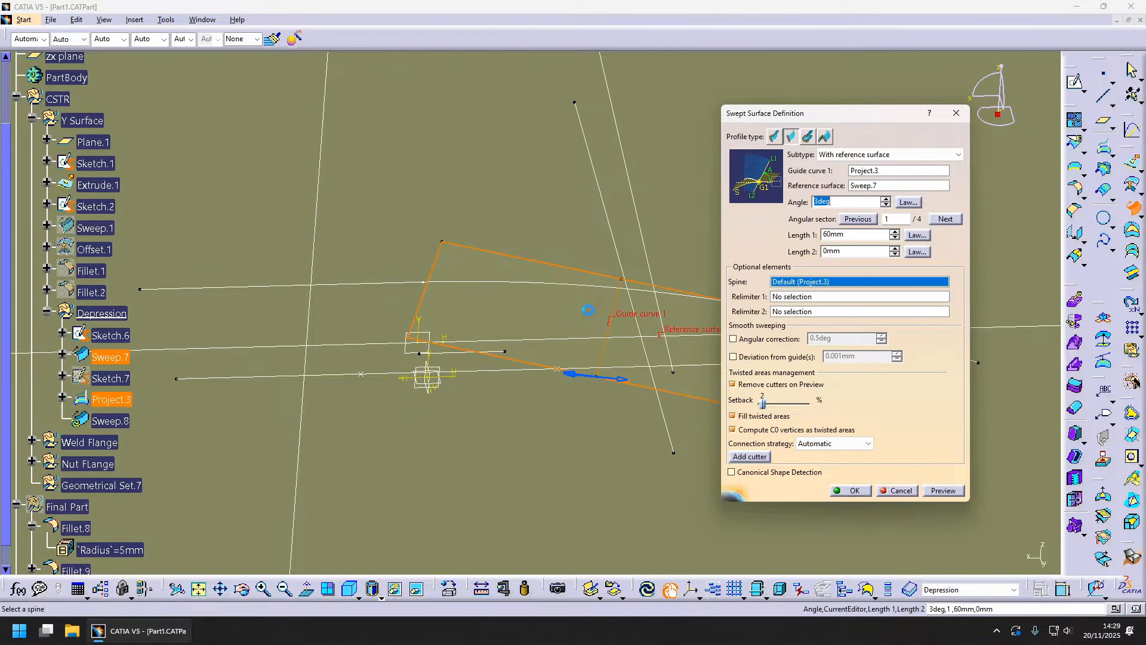
- Set the new sweep's angle to 45 degrees, choose angular sector 3 and create the surface
middle_drag(681, 339, 597, 310)
drag(834, 202, 800, 203)
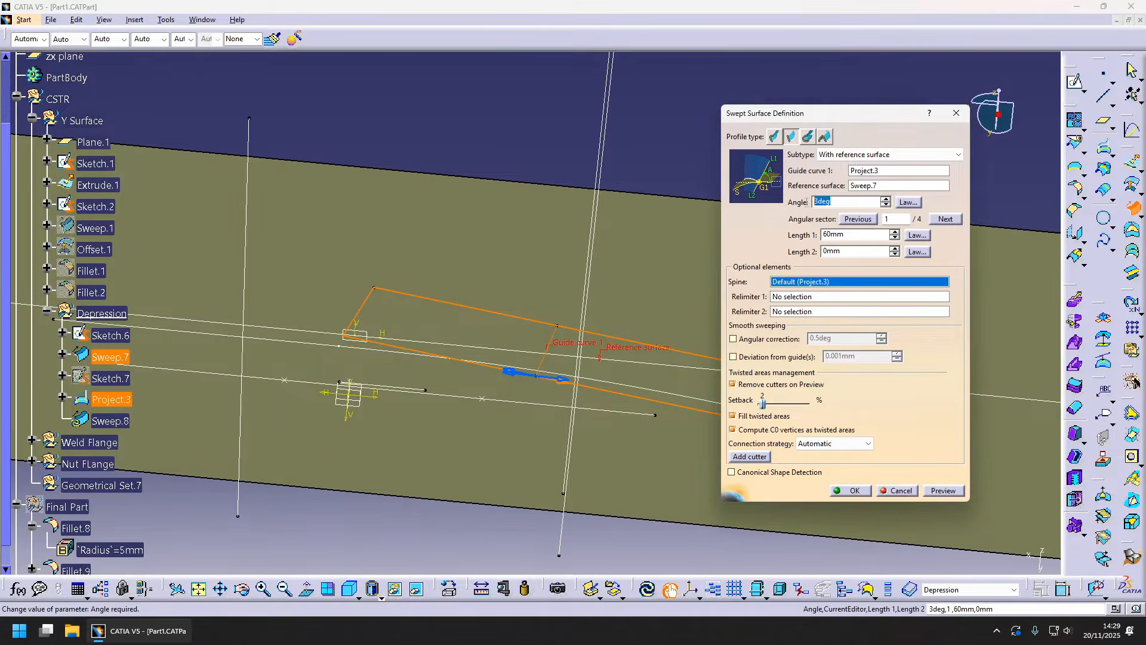
text(45)
middle_drag(632, 256, 514, 367)
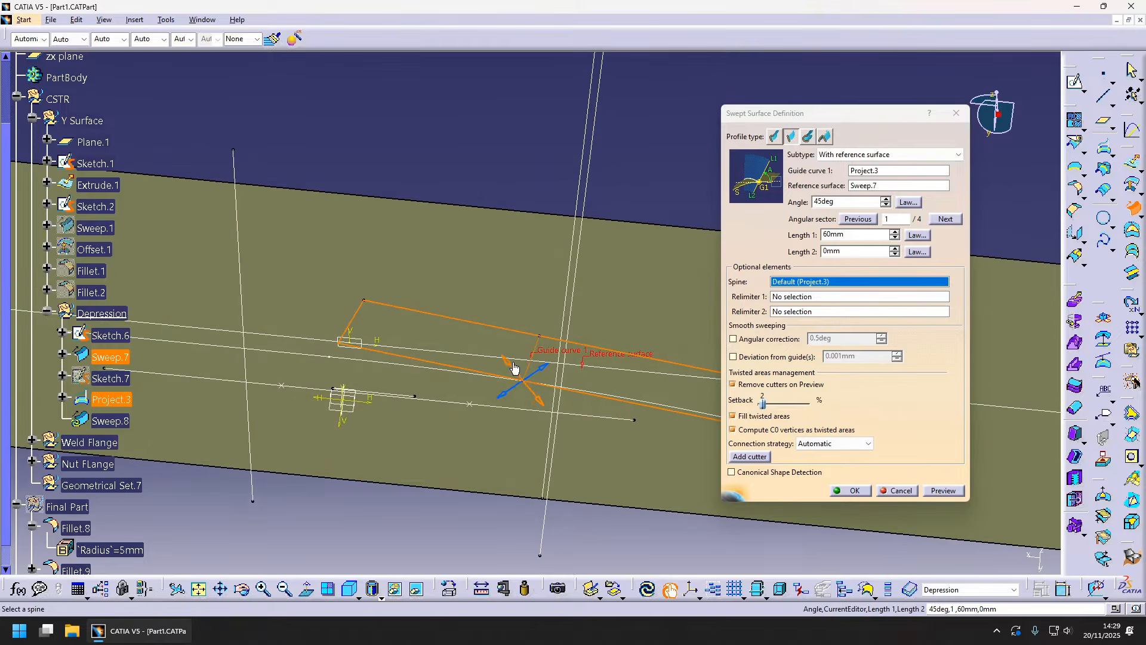
click(954, 491)
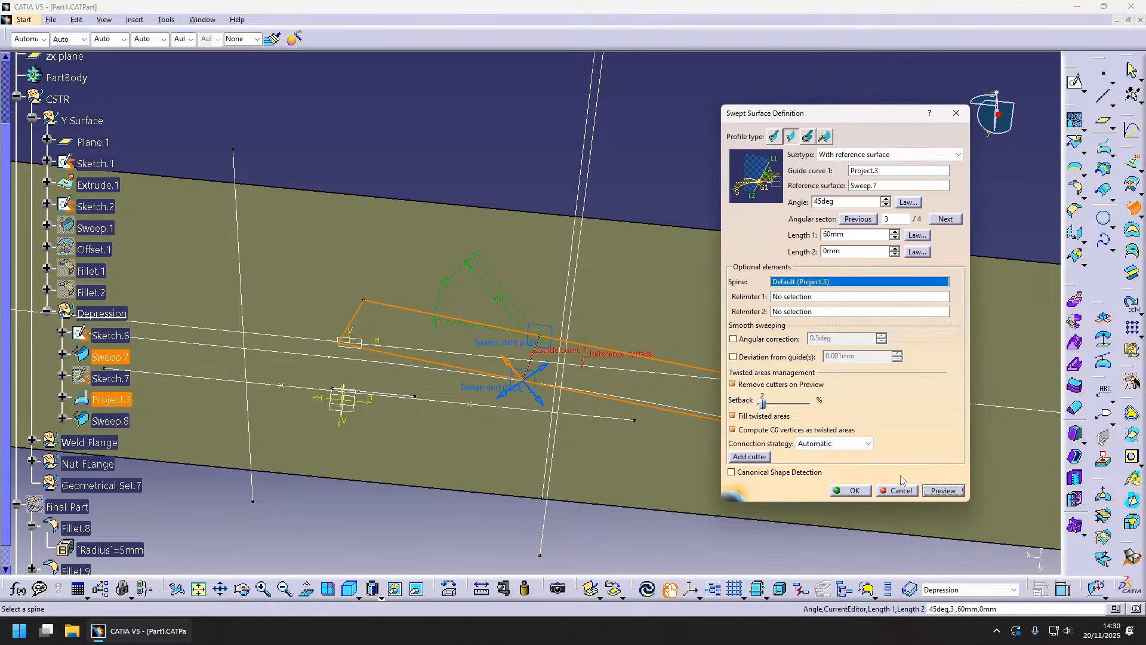
click(848, 490)
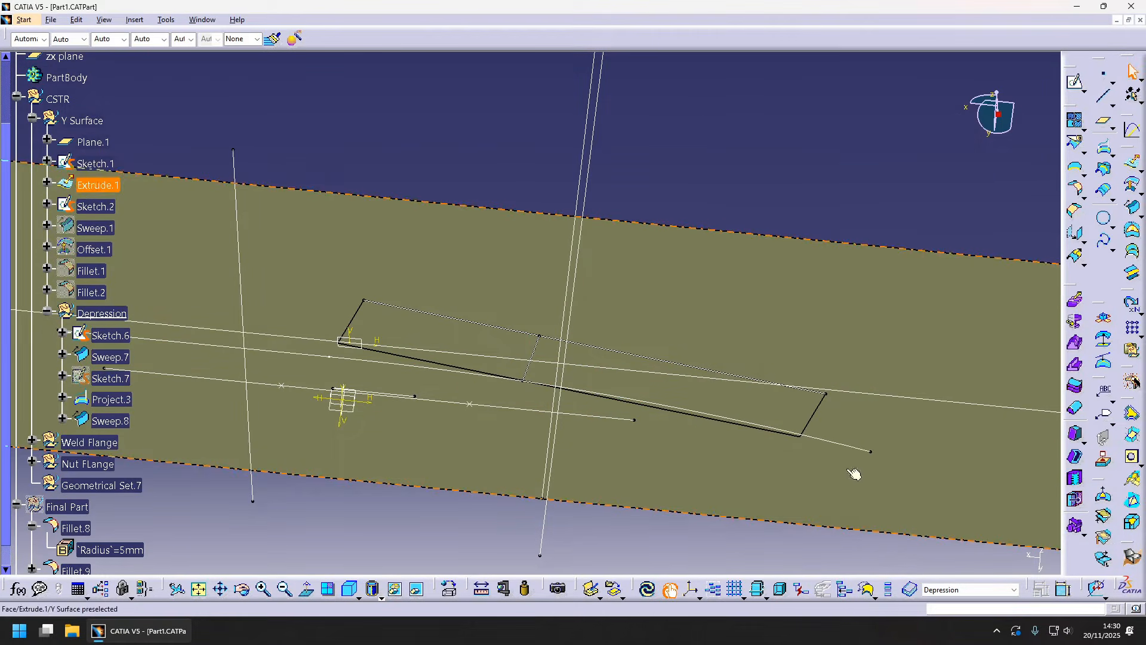
- Create a 5 mm BiTangent fillet between Sweep.7 and Sweep.8, trimming both supports
click(1078, 191)
click(634, 392)
middle_drag(578, 302, 553, 406)
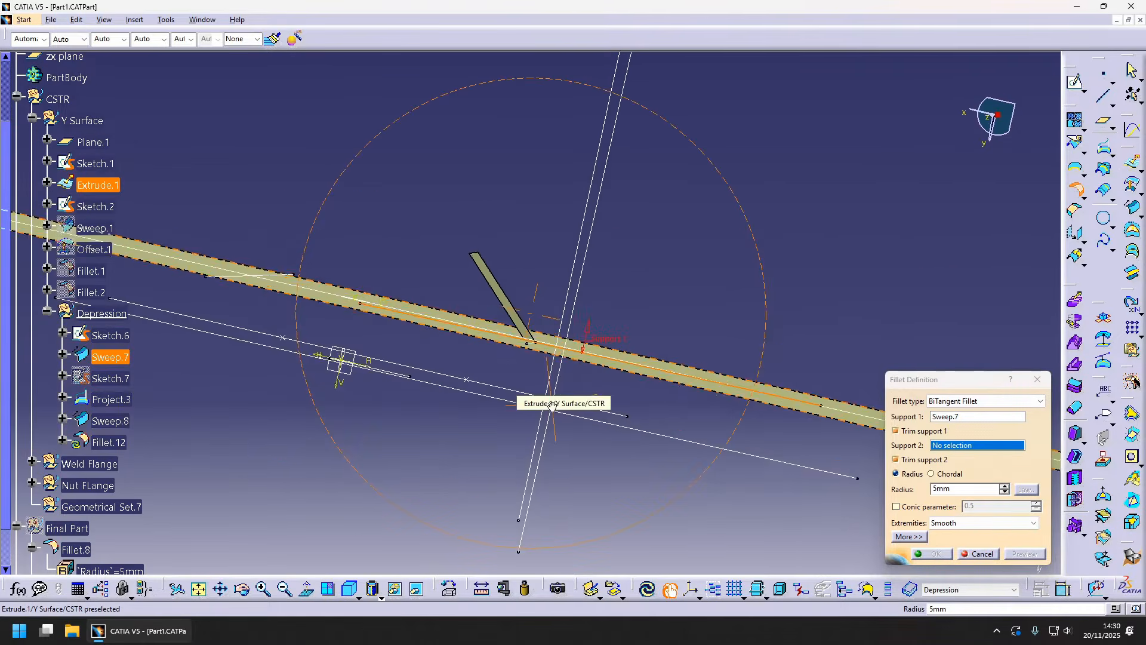
click(529, 306)
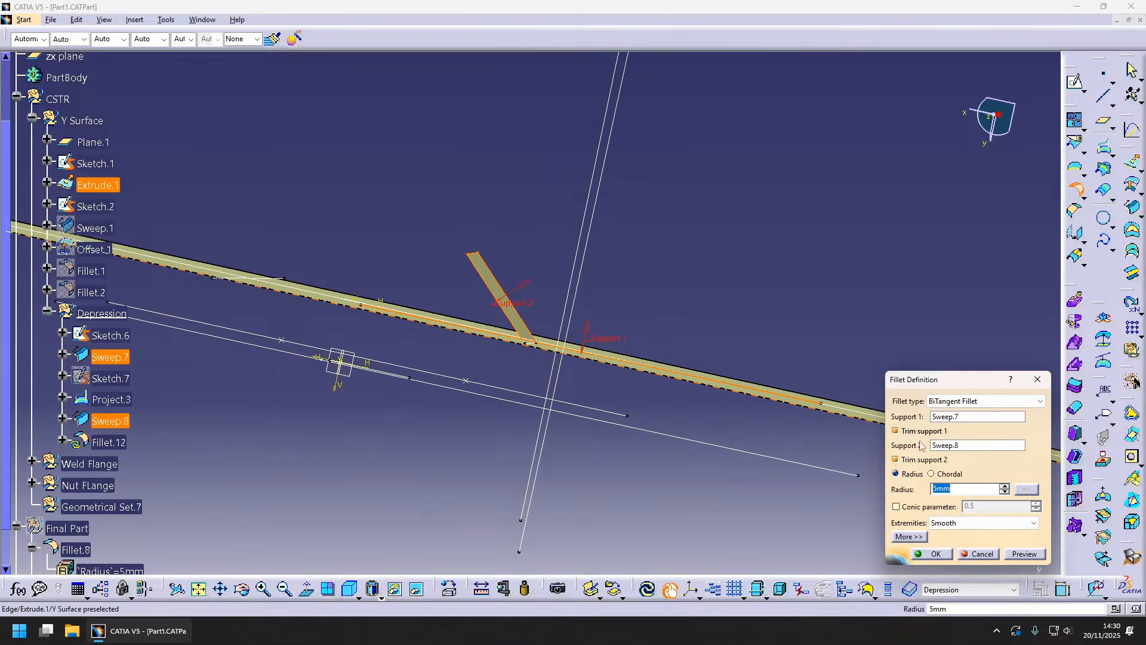
click(1026, 553)
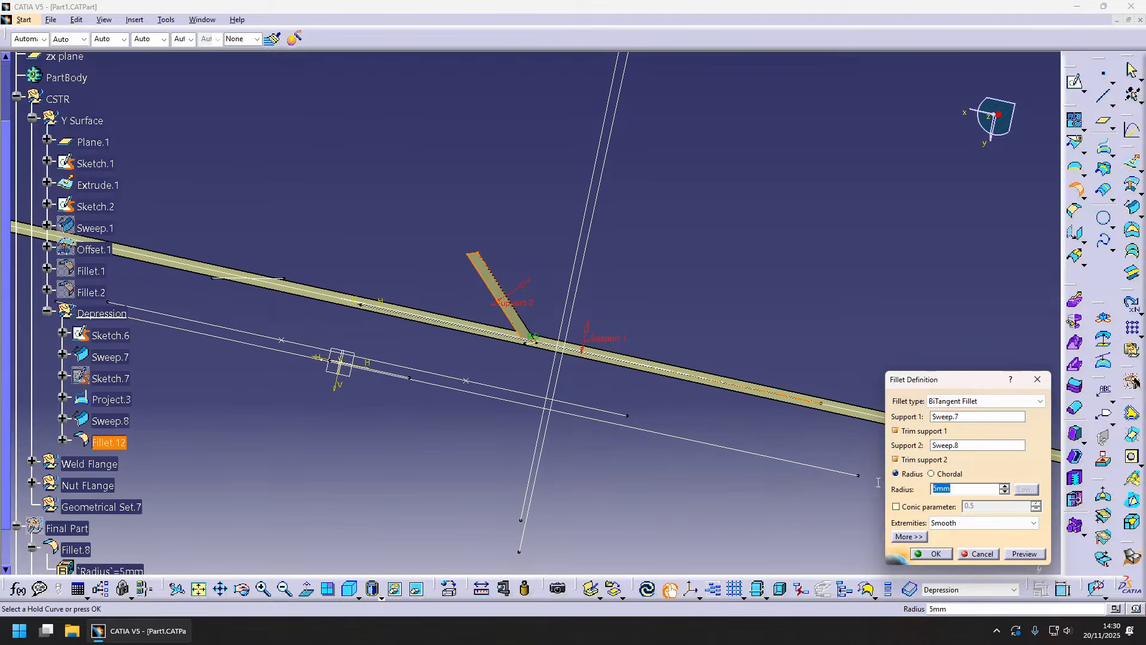
click(930, 555)
- Show Fillet.2 and make the Y Surface geometrical set the work object
mouse_move(621, 399)
middle_down()
mouse_move(558, 310)
mouse_move(585, 338)
mouse_move(543, 346)
mouse_move(553, 399)
mouse_move(537, 456)
mouse_move(628, 395)
middle_up()
click(624, 213)
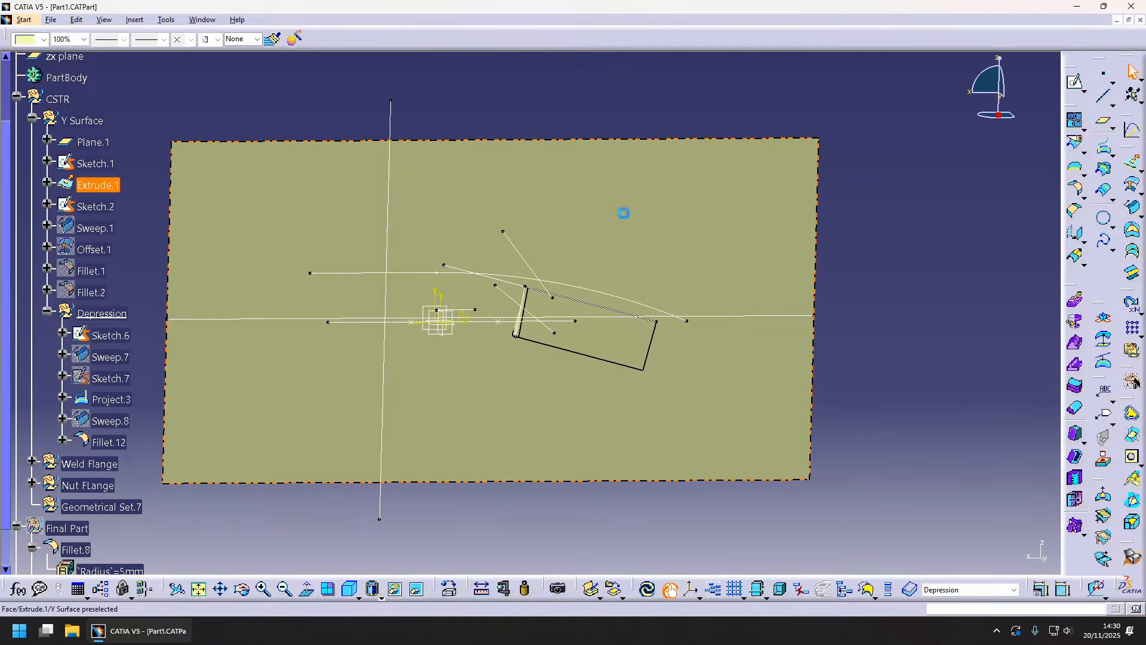
click(103, 292)
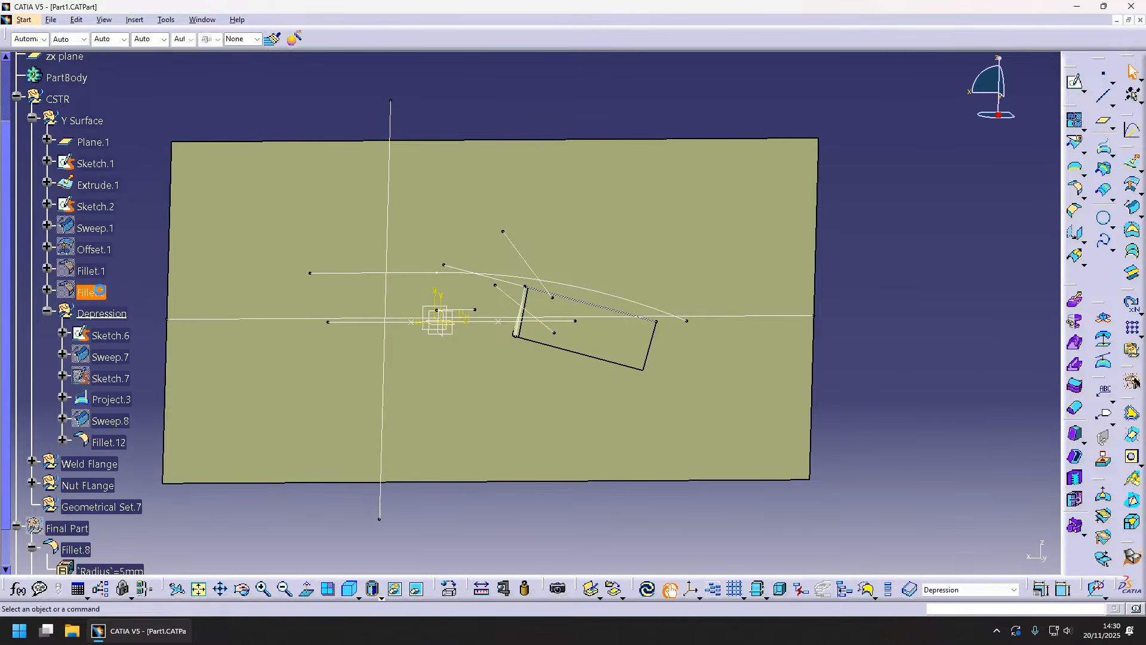
right_click(101, 292)
click(132, 380)
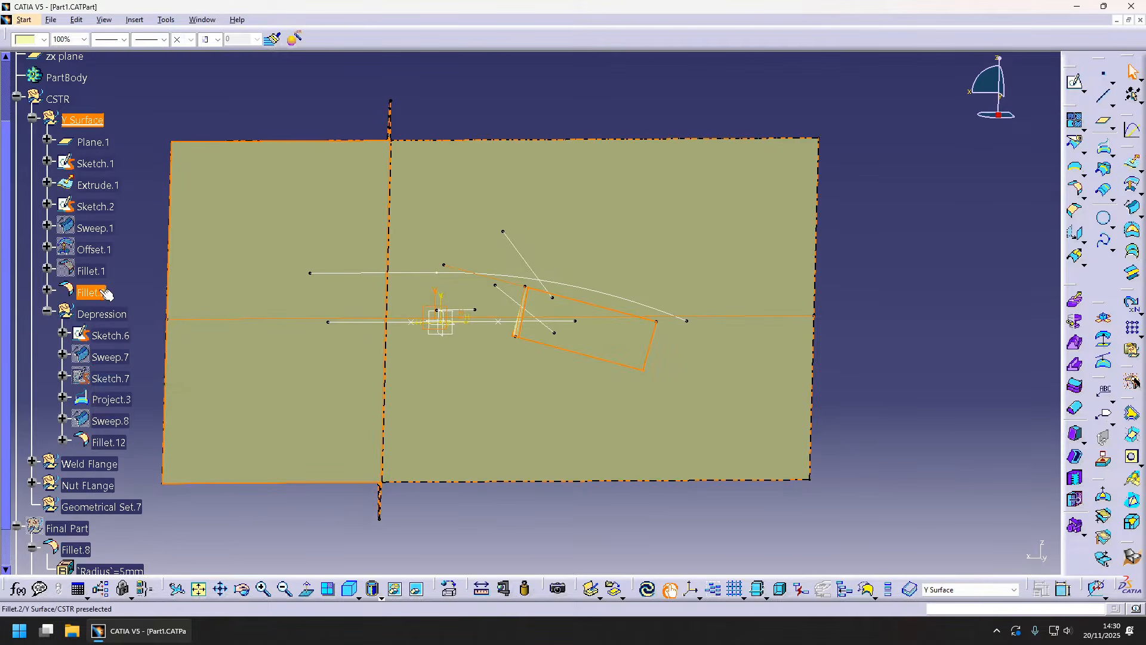
- Create a 10 mm BiTangent fillet between Fillet.2 and the depression's Fillet.12
click(106, 293)
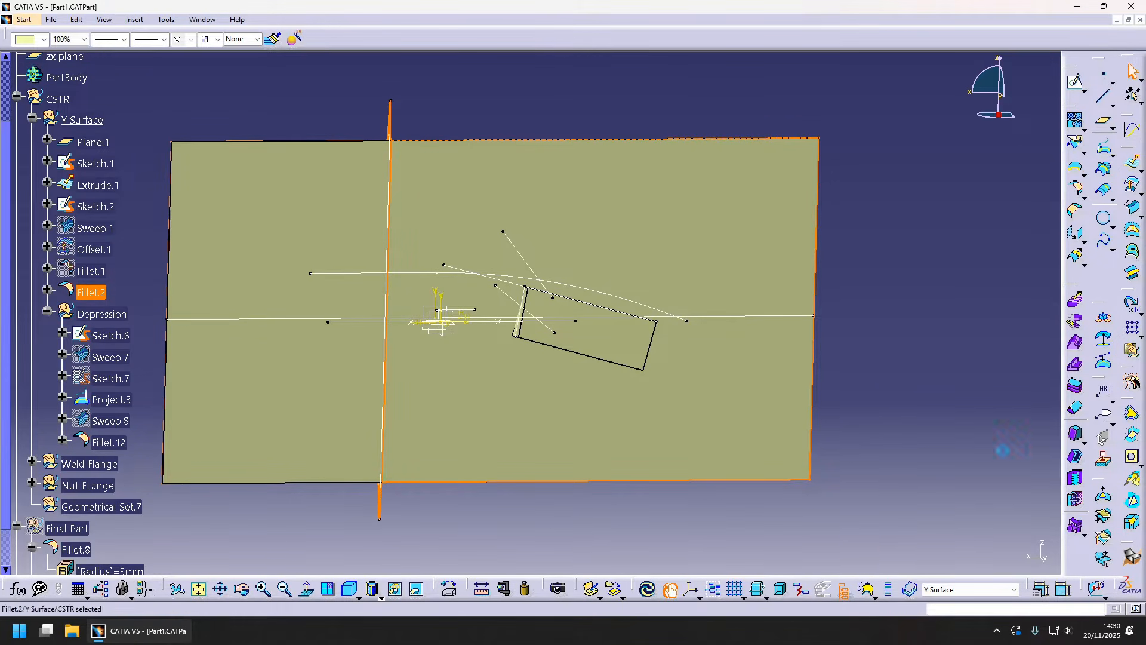
click(1076, 190)
middle_drag(586, 323, 508, 362)
click(612, 334)
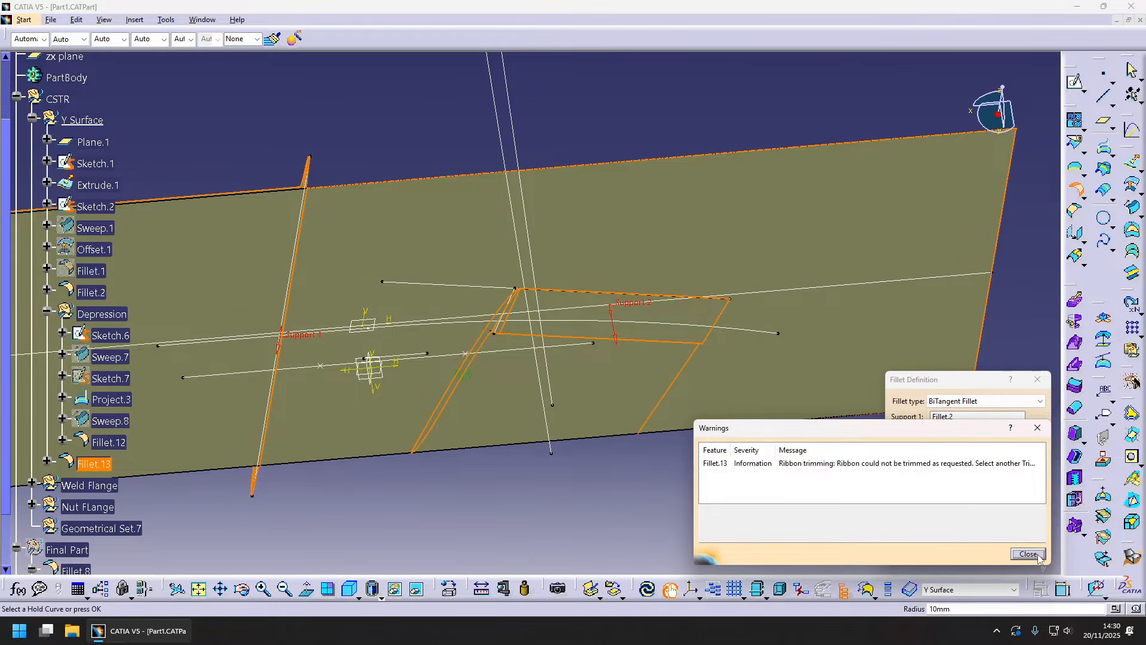
click(1038, 556)
click(936, 554)
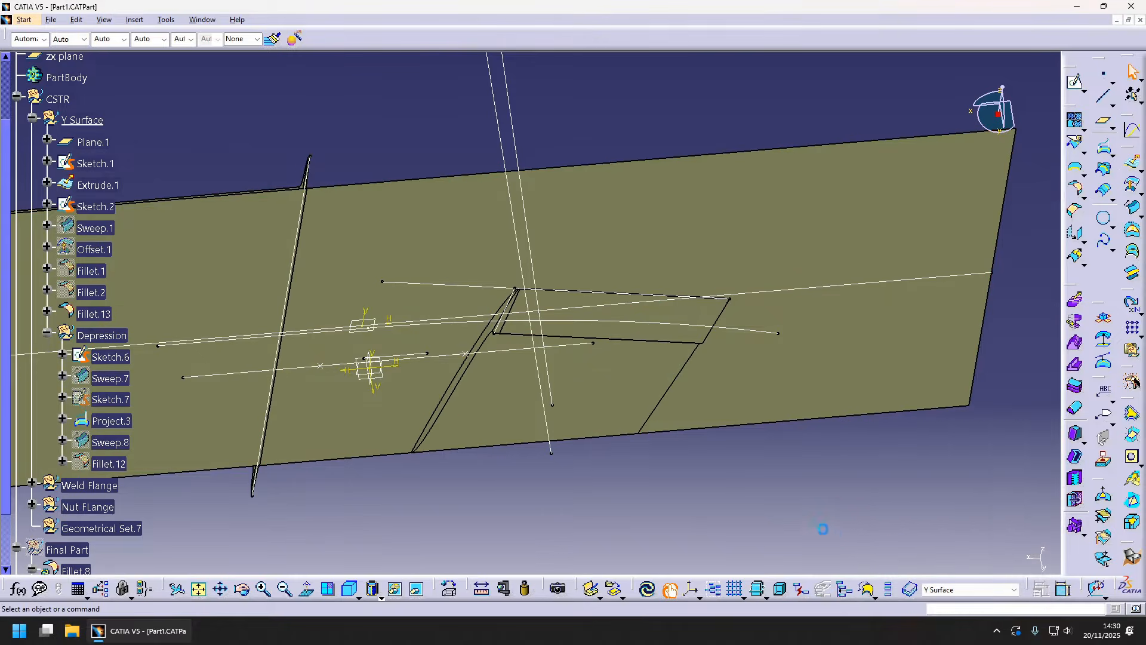
- Locally update Fillet.9 and show the Final Part geometrical set
middle_drag(618, 467, 538, 429)
scroll(250, 430, down, 4)
right_click(84, 354)
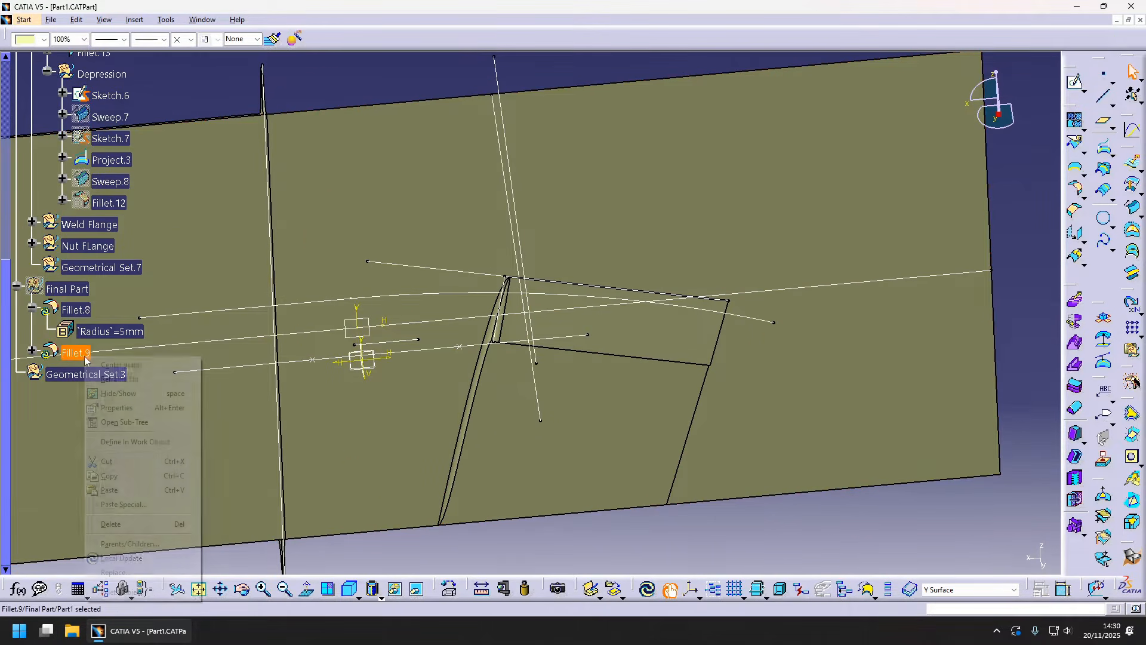
click(117, 557)
click(80, 293)
key(space)
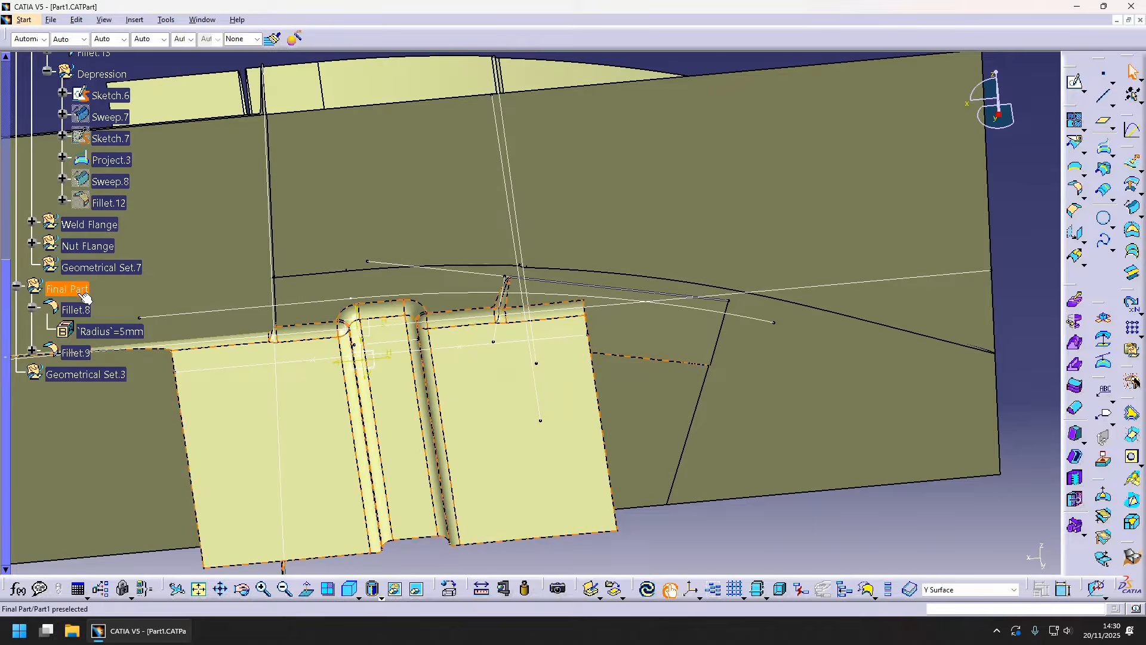
- Hide the Fillet.13 surface that overlaps the final part
middle_drag(541, 433, 608, 436)
middle_drag(663, 372, 616, 410)
click(615, 409)
key(space)
- Make Geometrical Set.7 the work object and rename it Lower Flange
middle_drag(545, 375, 575, 329)
middle_drag(520, 145, 509, 378)
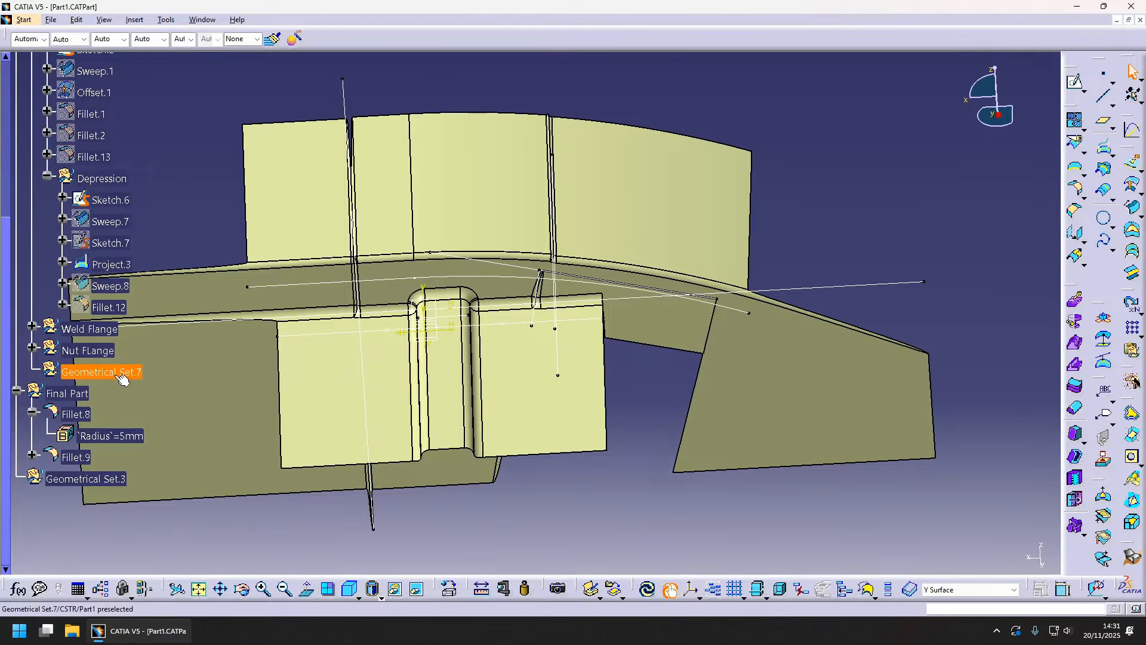
right_click(123, 378)
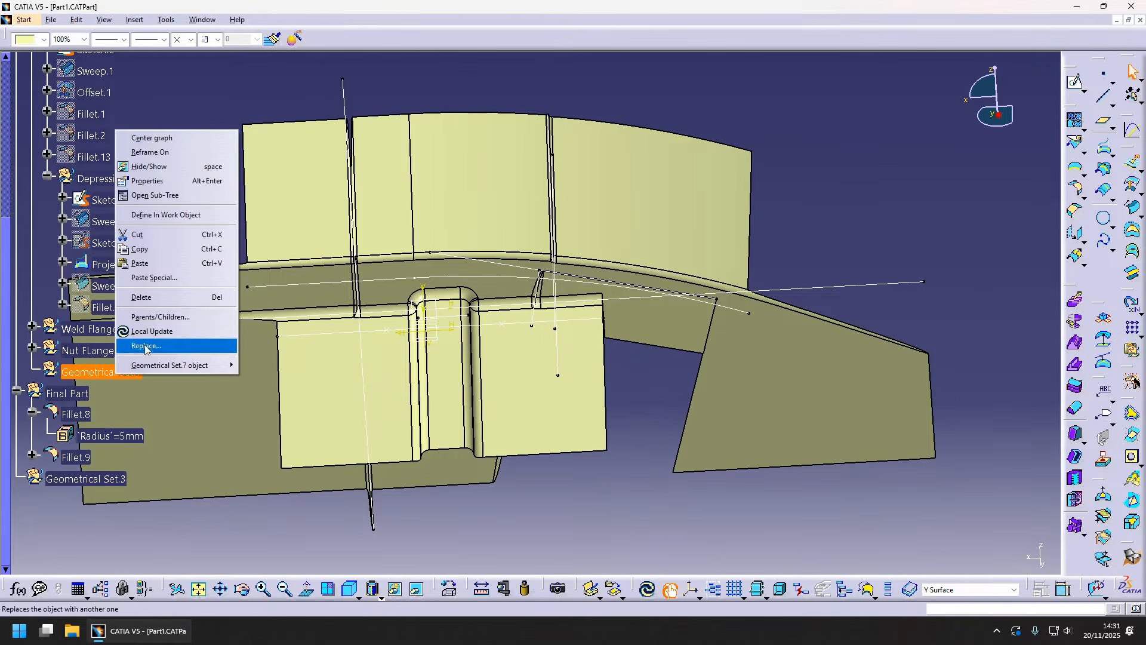
click(200, 213)
right_click(123, 367)
click(204, 431)
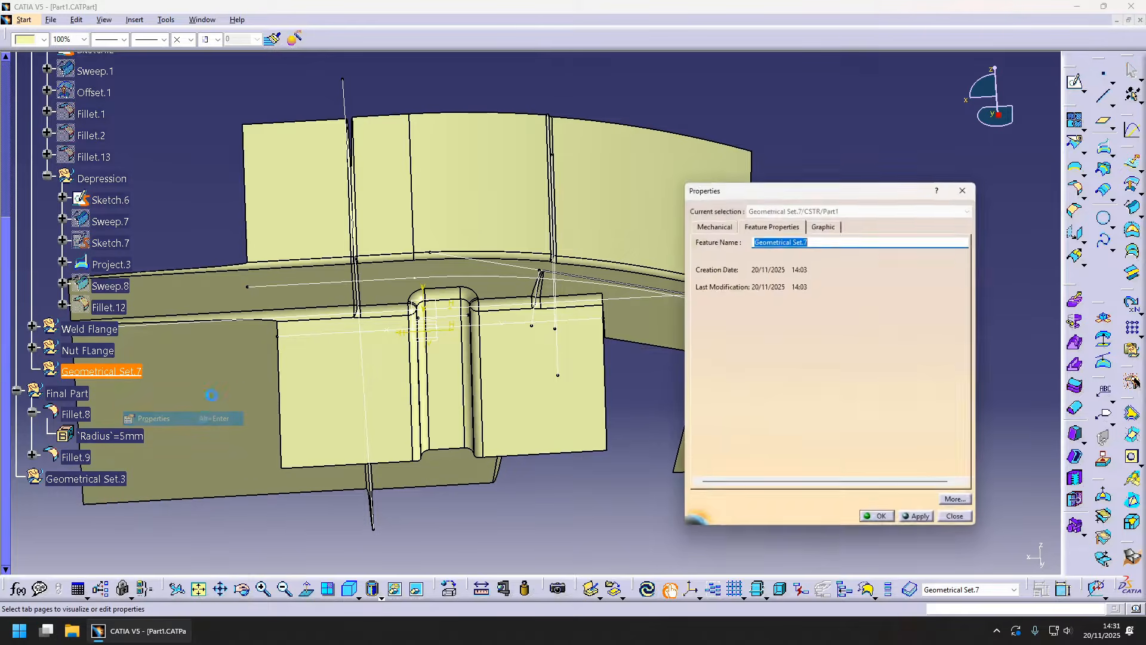
text(Lo)
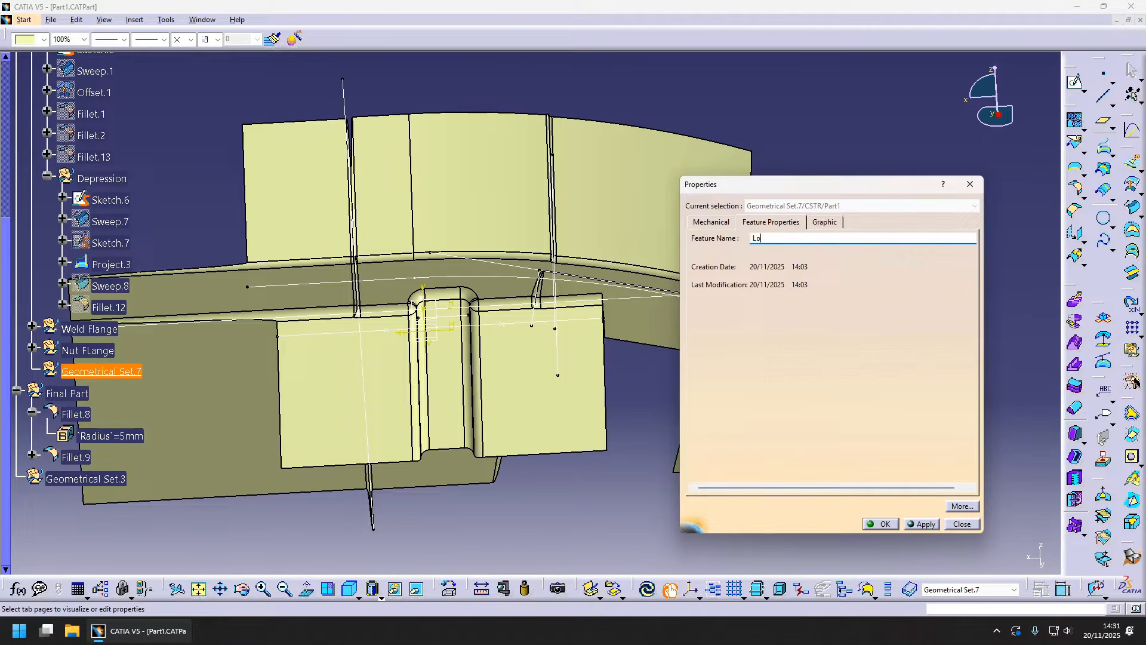
text(wer Flange)
key(Return)
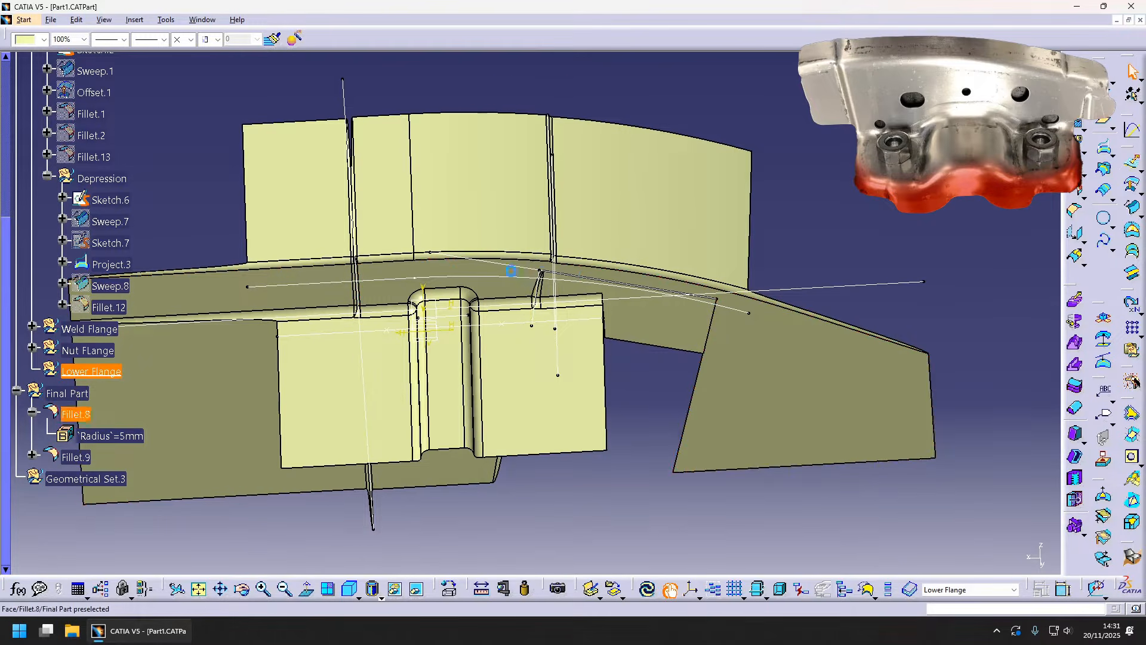
- Start a sketch in the Lower Flange set and draw a horizontal line across the nut flange
middle_drag(511, 271, 468, 317)
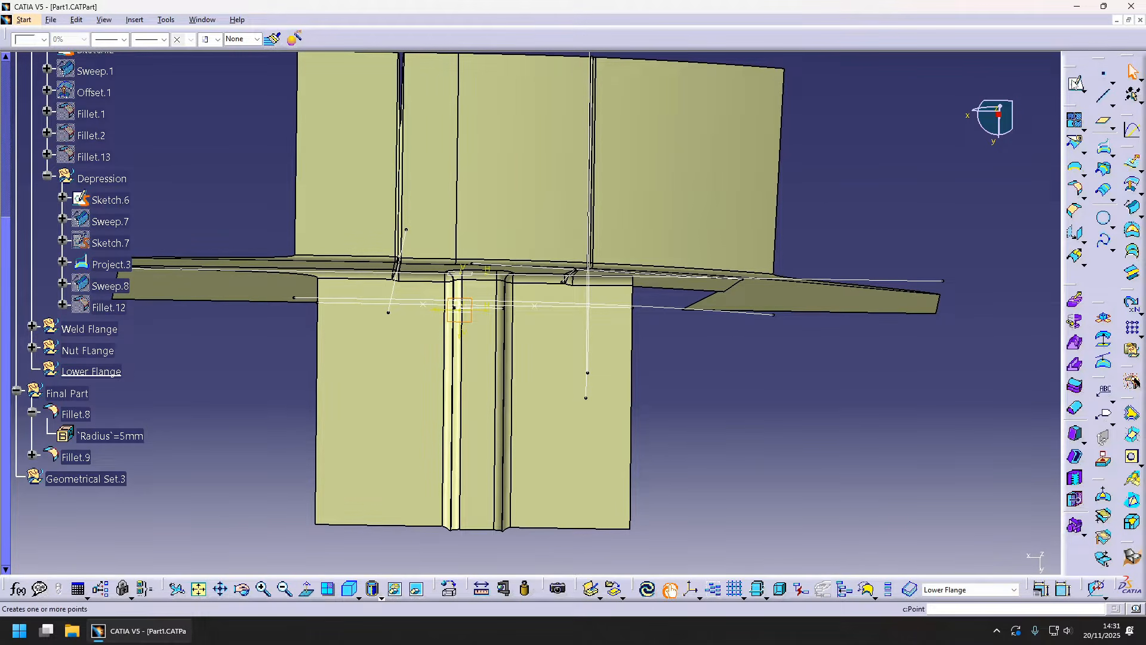
click(1075, 83)
click(1133, 363)
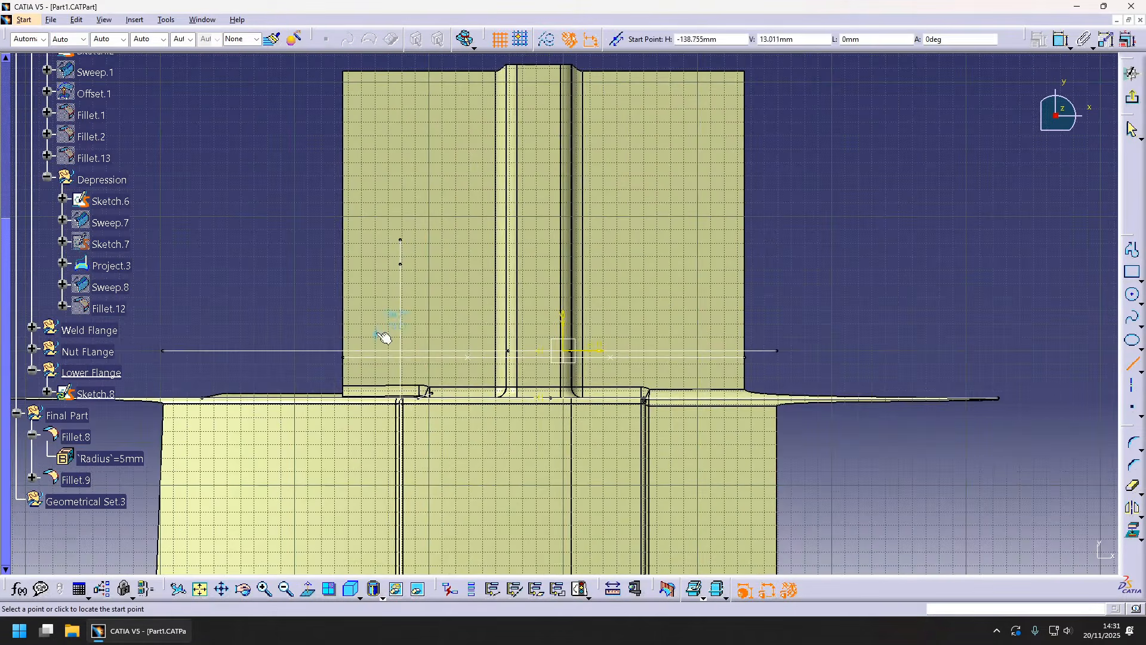
click(343, 304)
click(789, 304)
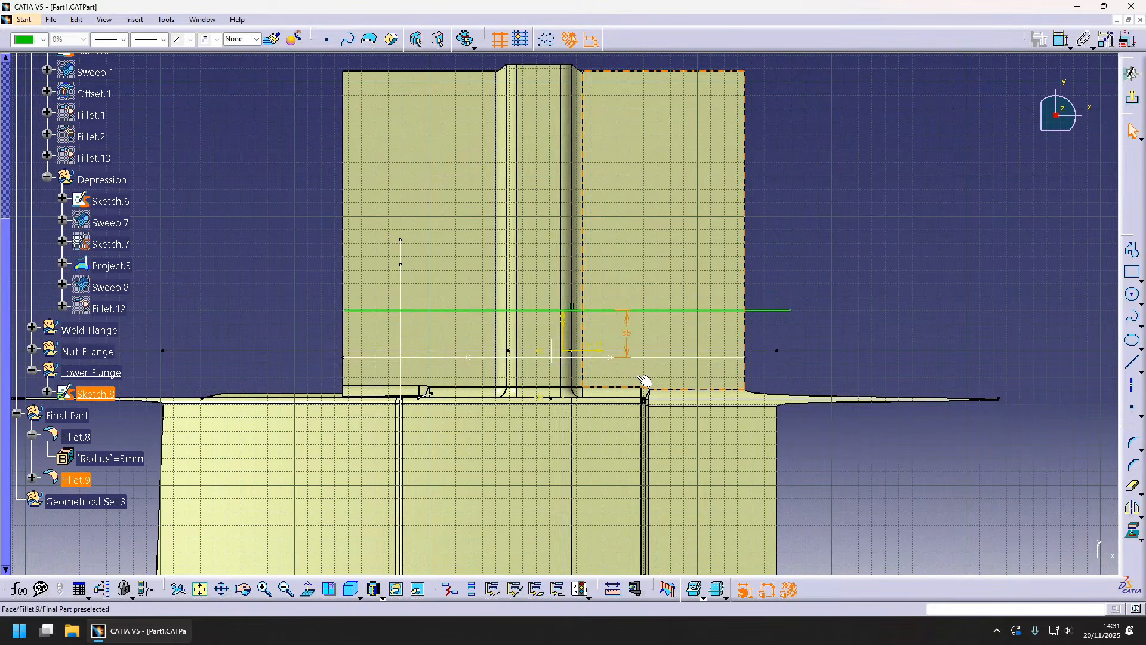
- Draw a vertical line from the horizontal line's right part toward the Y Surface and round their corner, trimming both lines
click(1132, 363)
click(652, 310)
click(652, 388)
click(1133, 443)
click(625, 309)
click(652, 325)
click(644, 318)
- Draw the matching vertical line on the left side of the profile and round its corner with the horizontal line
click(1132, 362)
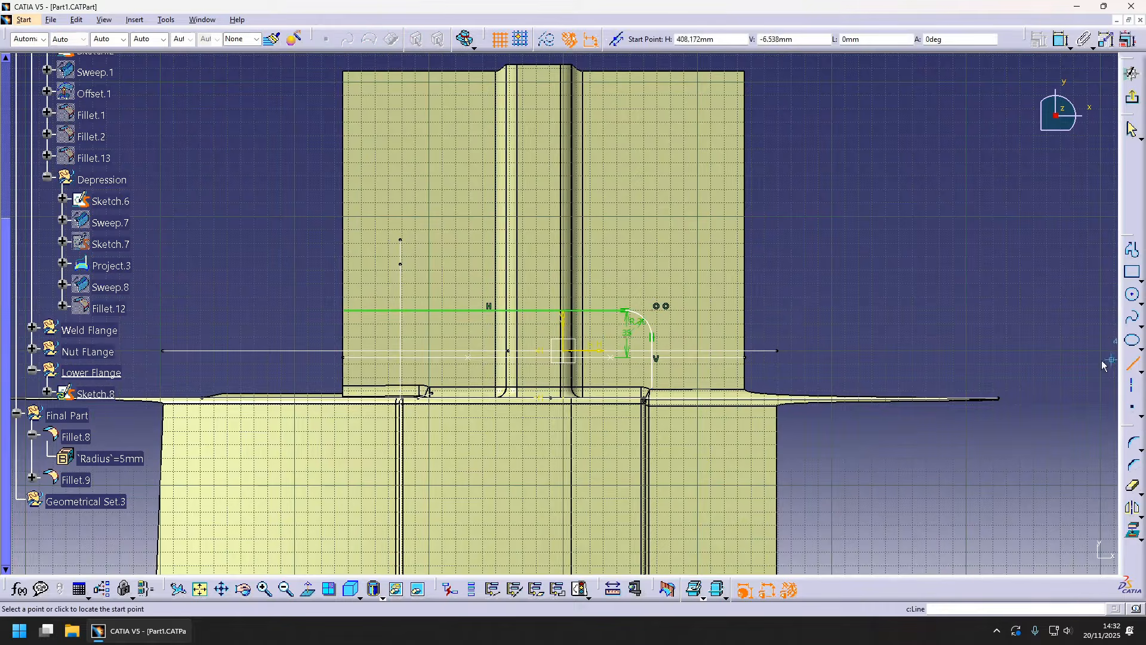
click(433, 310)
click(433, 377)
key(c)
click(450, 310)
click(445, 323)
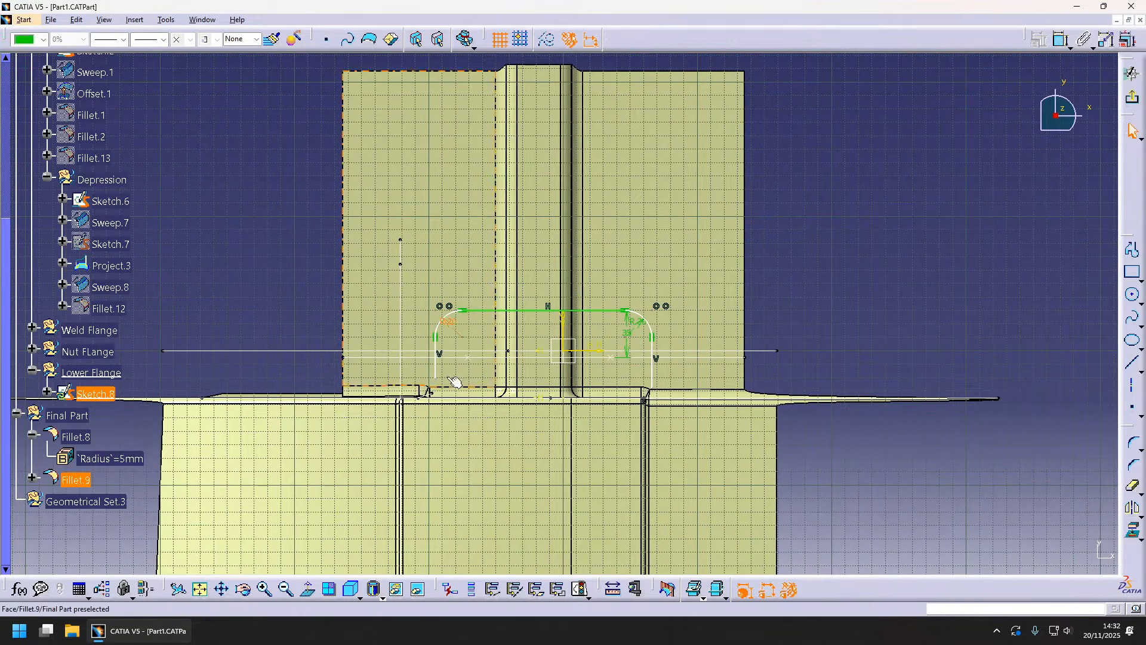
- Dimension the left vertical line 25 mm from its adjacent reference point and exit the sketch
key(d)
click(433, 364)
click(466, 362)
click(1133, 96)
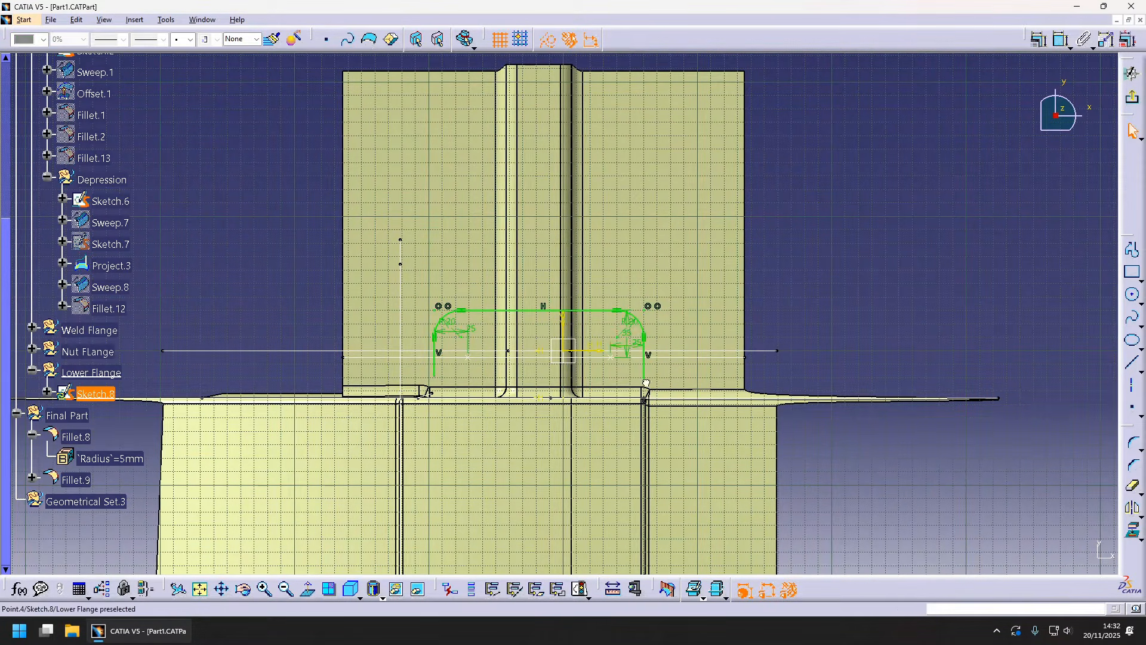
- Set up a swept surface along Sketch.8 using the With draft direction subtype and the Z component as draft direction
middle_drag(900, 323, 852, 374)
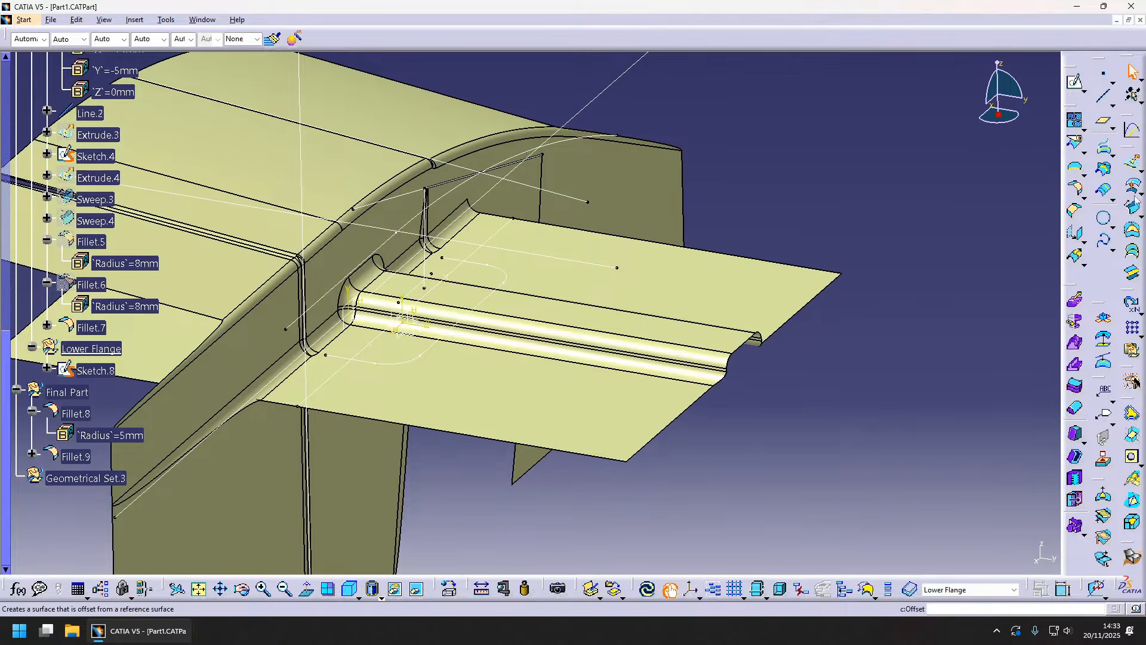
click(460, 323)
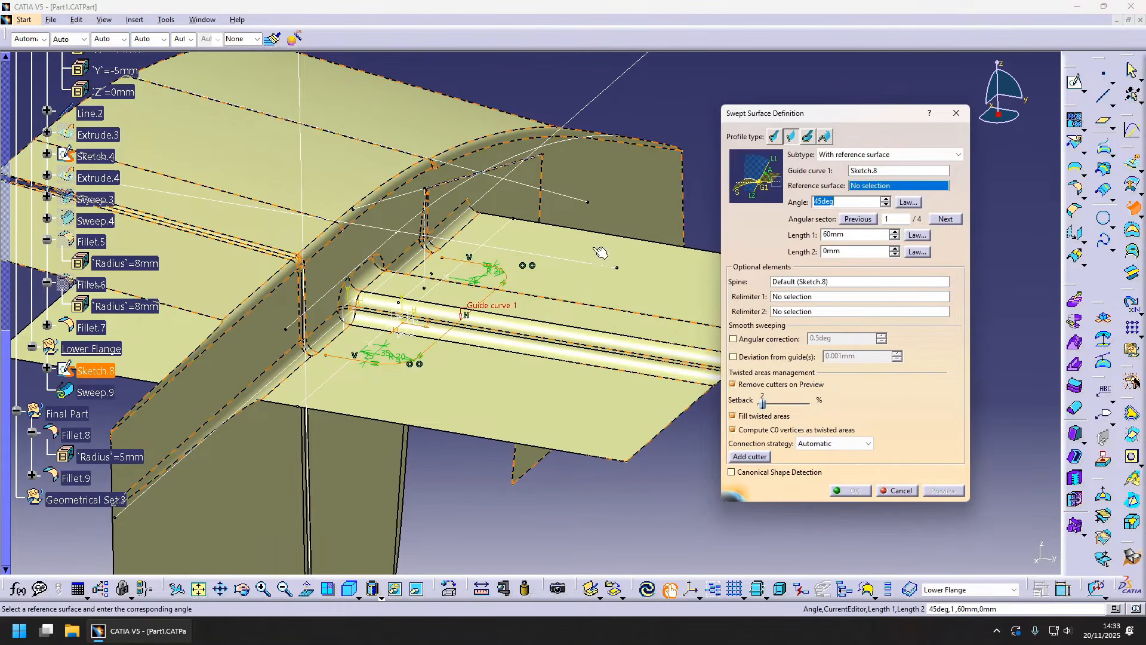
click(842, 154)
click(854, 205)
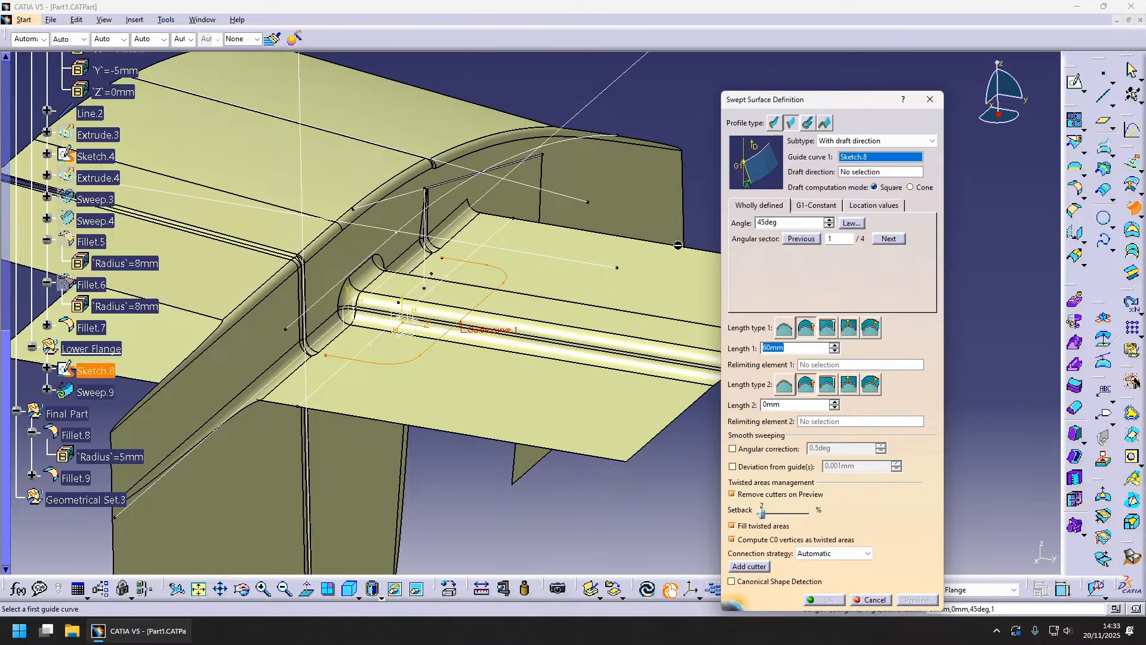
click(874, 174)
right_click(873, 172)
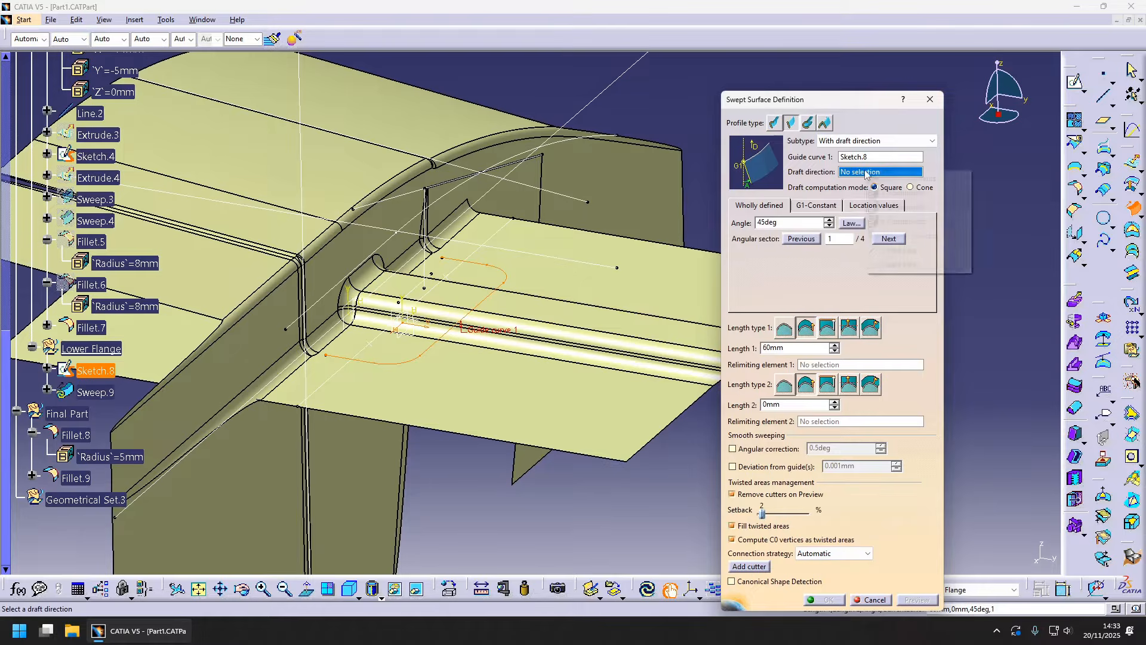
click(896, 221)
- Set the sweep's draft angle to 6 degrees and preview the surface
middle_drag(503, 321, 555, 305)
click(805, 225)
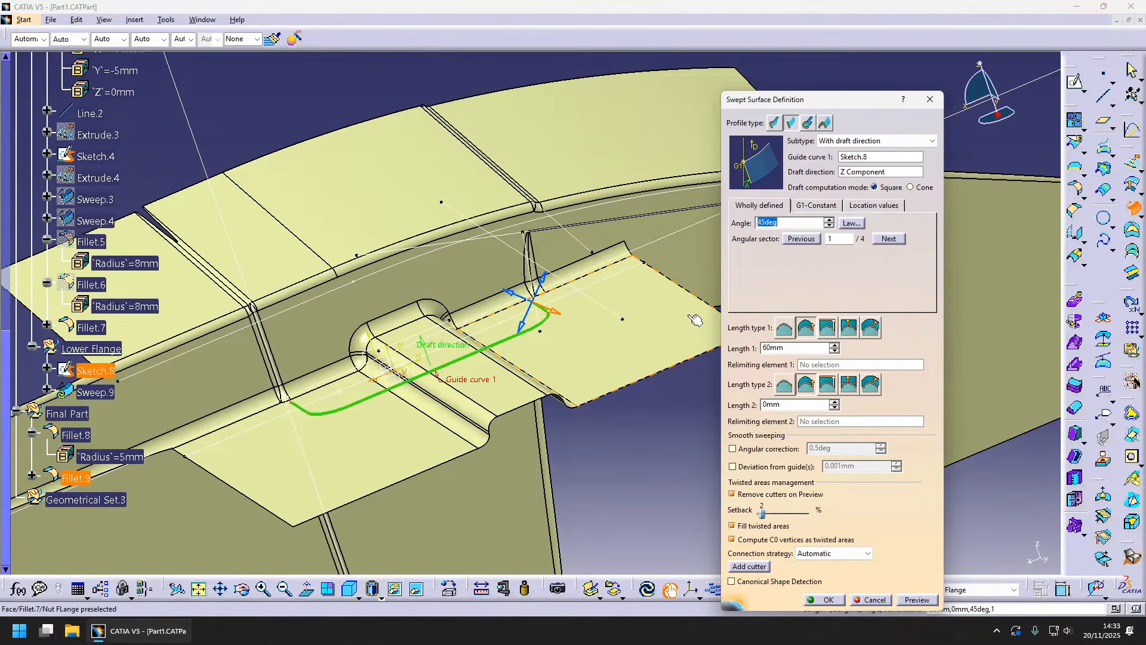
text(6)
key(Return)
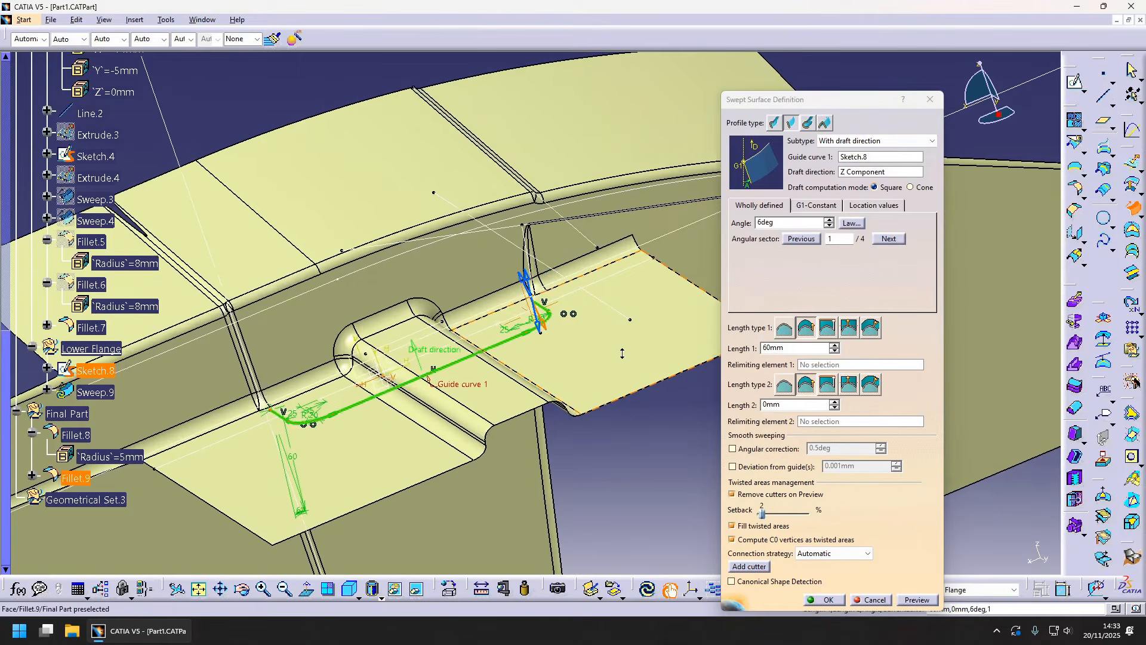
click(917, 599)
- Set the sweep's Length 2 to 5 mm and create the surface
middle_drag(537, 359, 793, 365)
text(5)
key(Return)
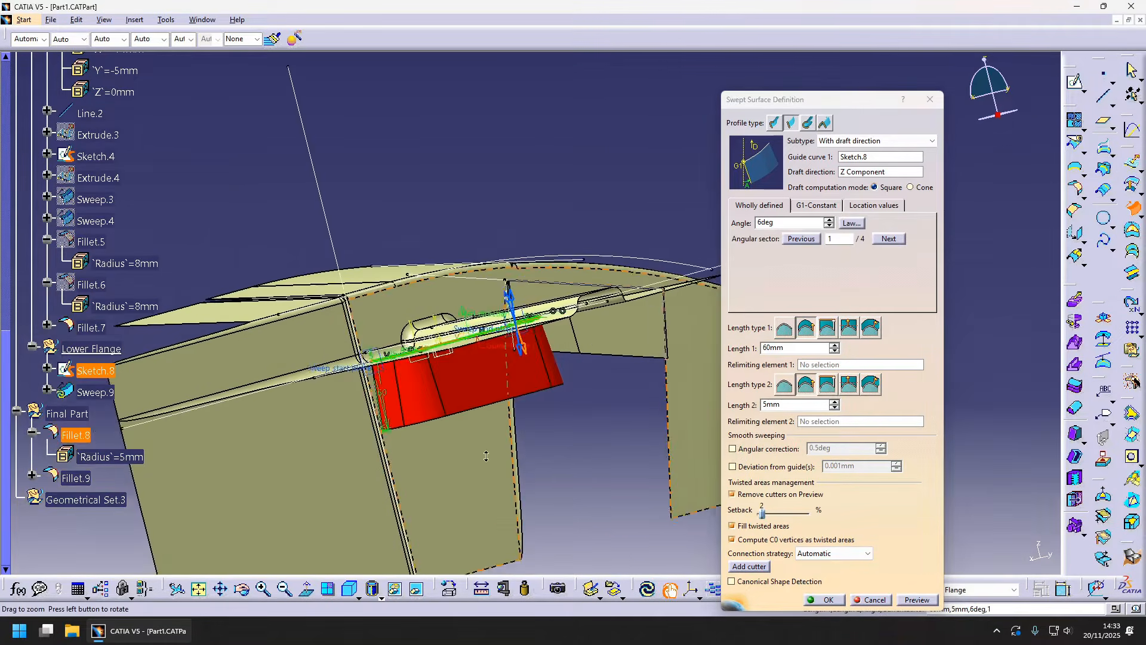
click(912, 598)
click(824, 599)
- Reopen the lower flange sweep and change its Length 2 to 20 mm
middle_drag(597, 454, 467, 405)
double_click(467, 405)
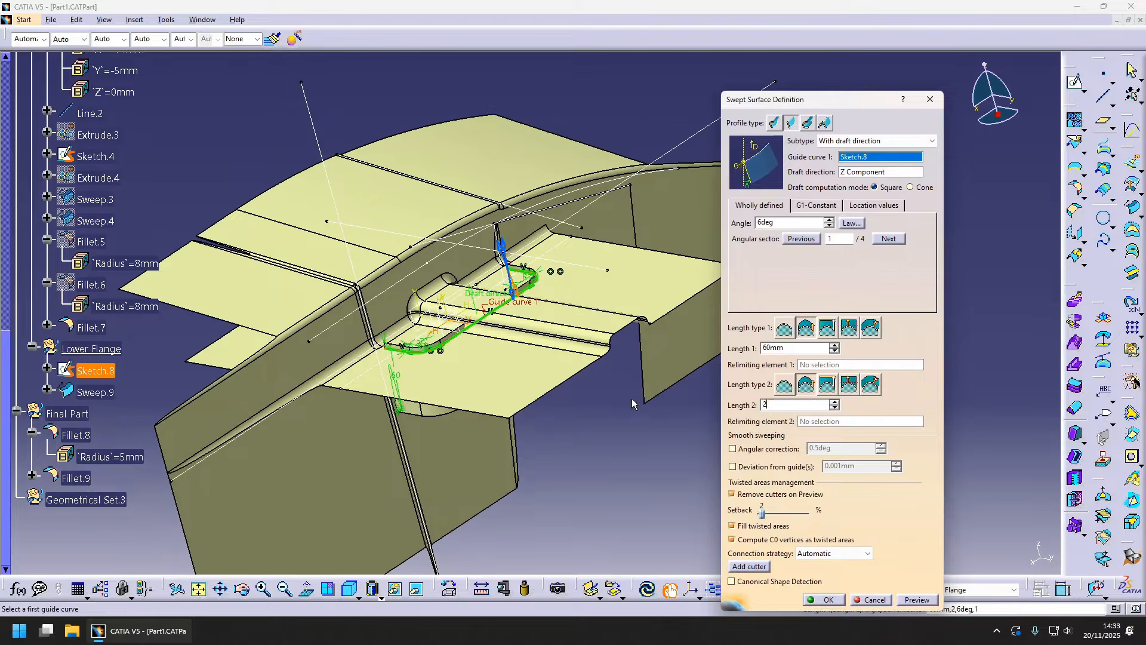
text(0)
click(917, 599)
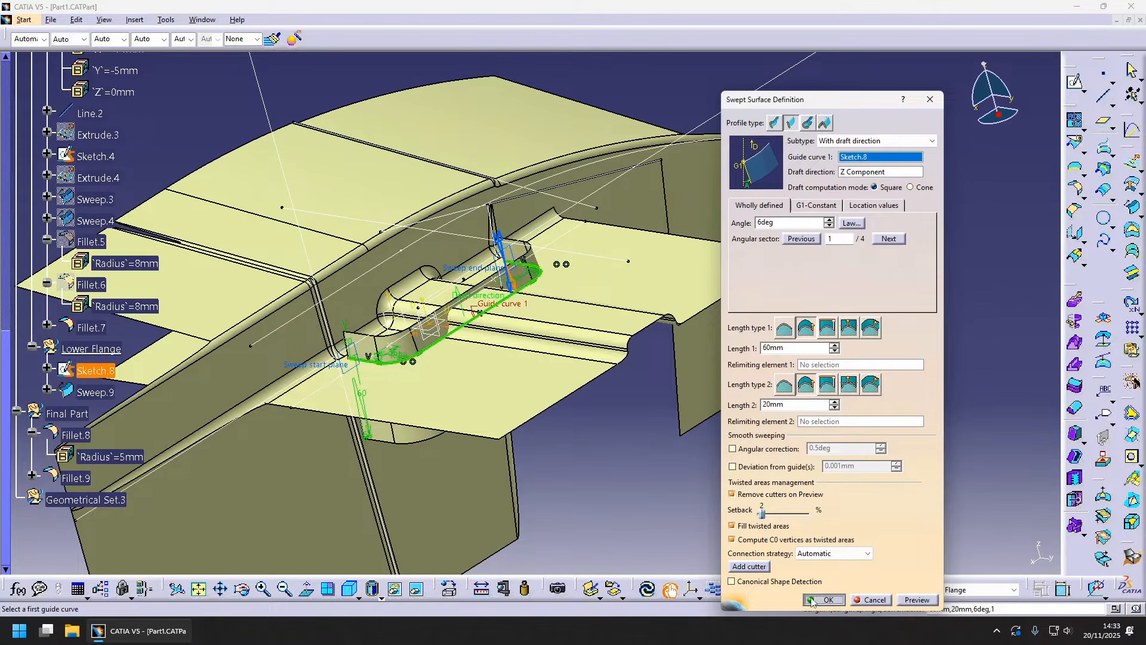
click(823, 600)
- Make Final Part the work object and set up a BiTangent fillet between Fillet.9 and Sweep.9, trimming both supports
right_click(67, 309)
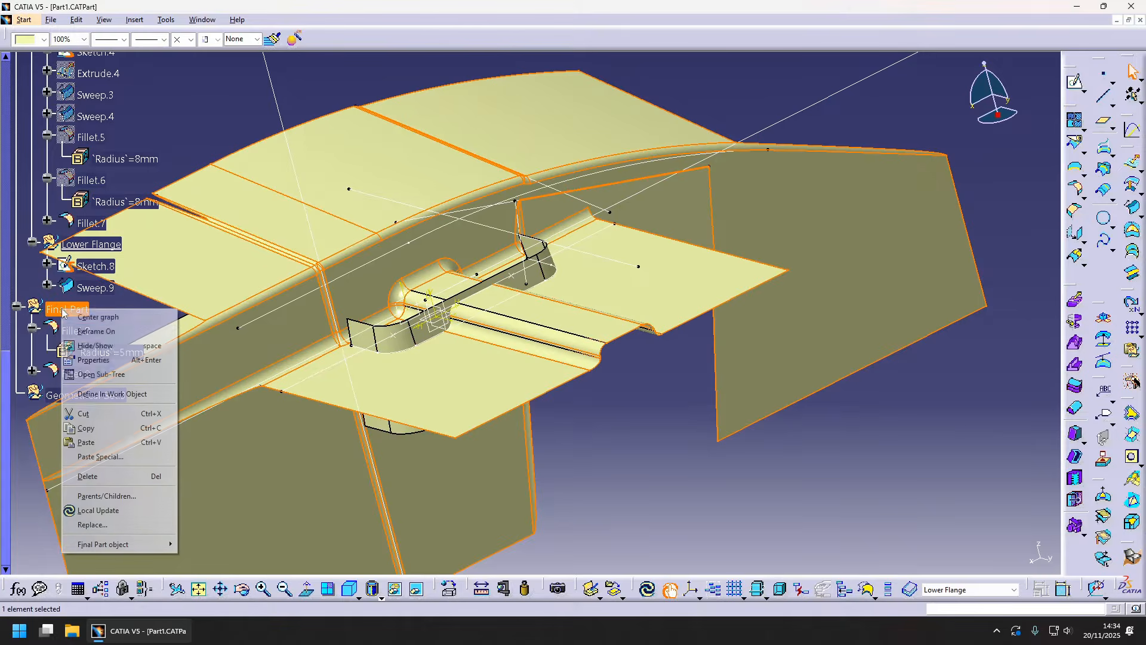
click(113, 388)
middle_drag(623, 349, 1053, 401)
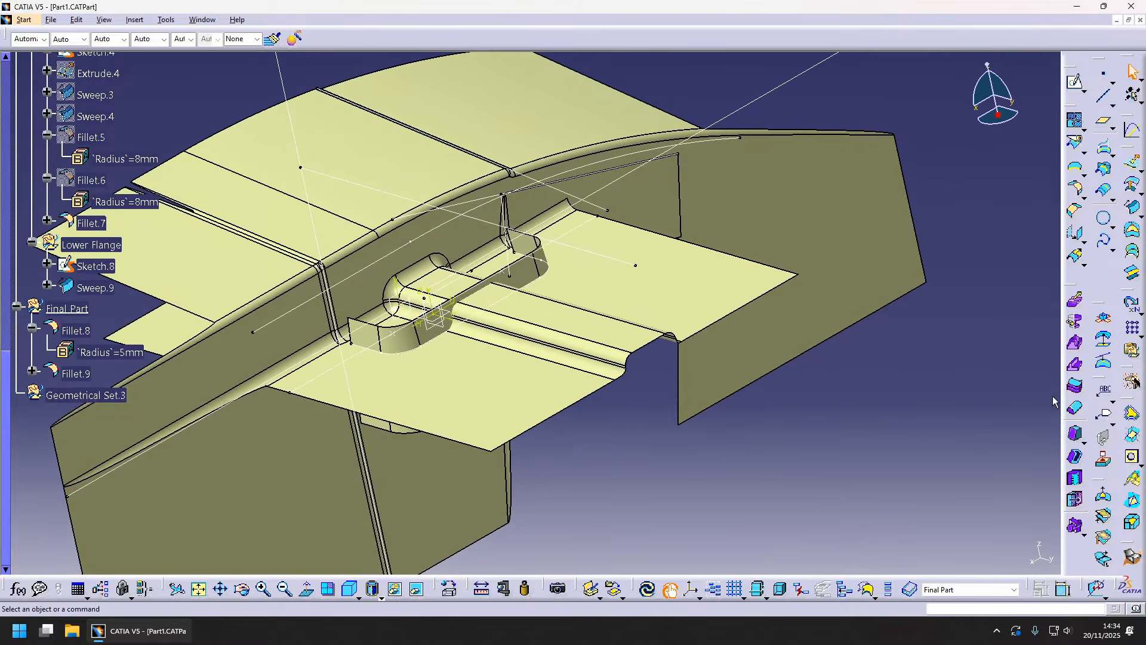
click(1076, 190)
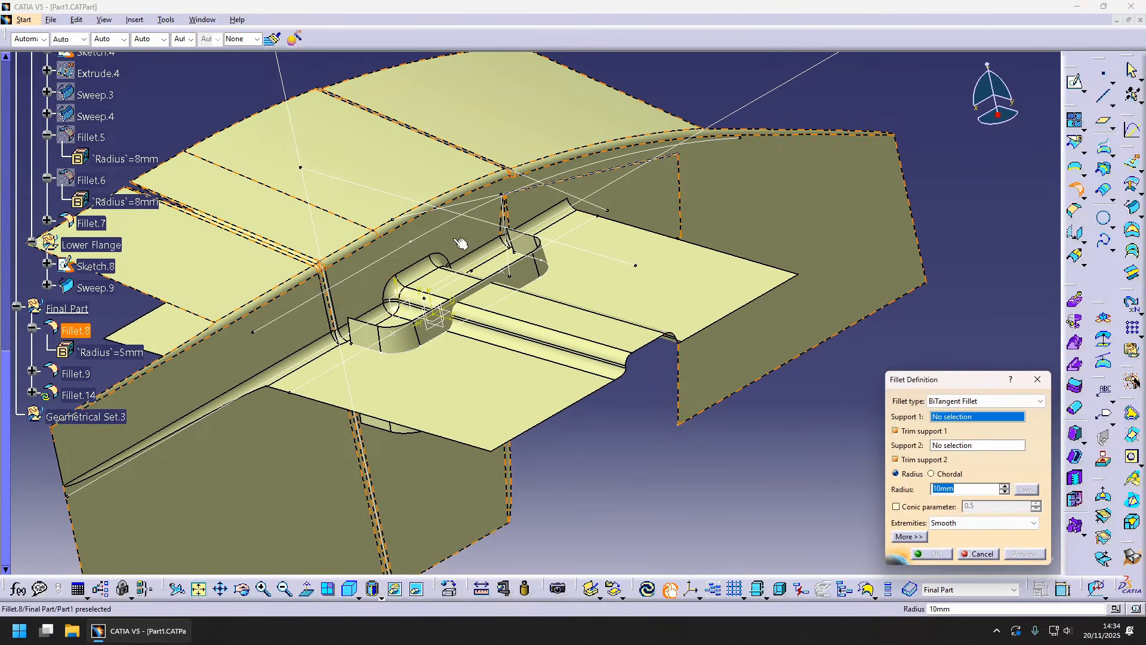
click(469, 327)
middle_drag(468, 327, 446, 331)
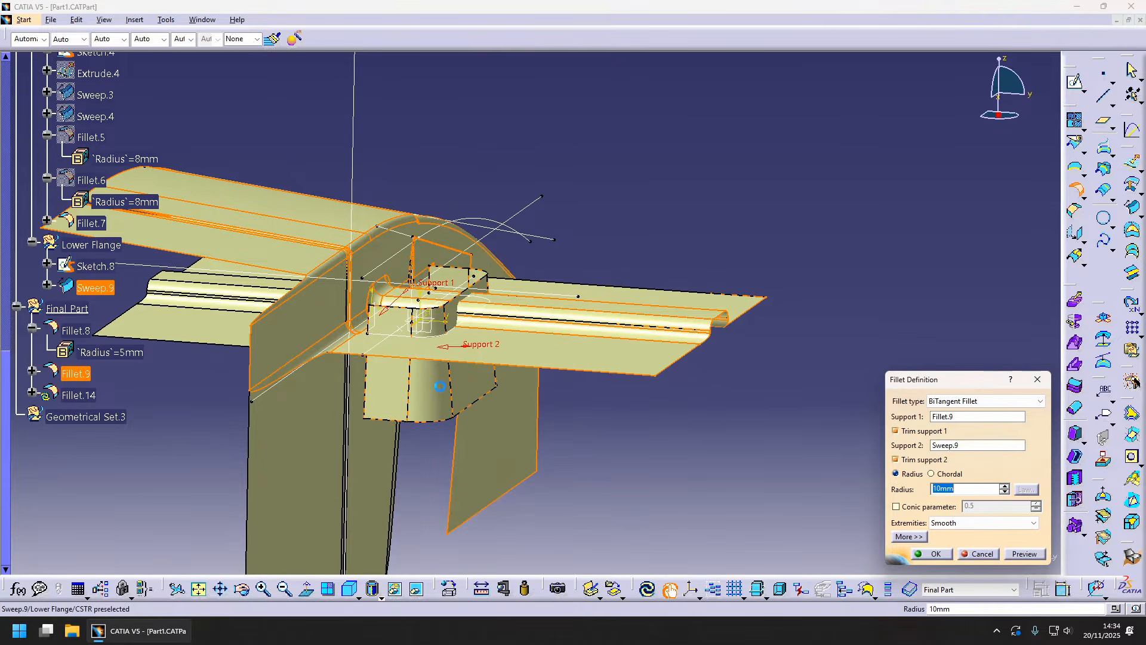
- Preview and create the fillet with a 10 mm radius, then hide the leftover nut flange surface
click(1025, 553)
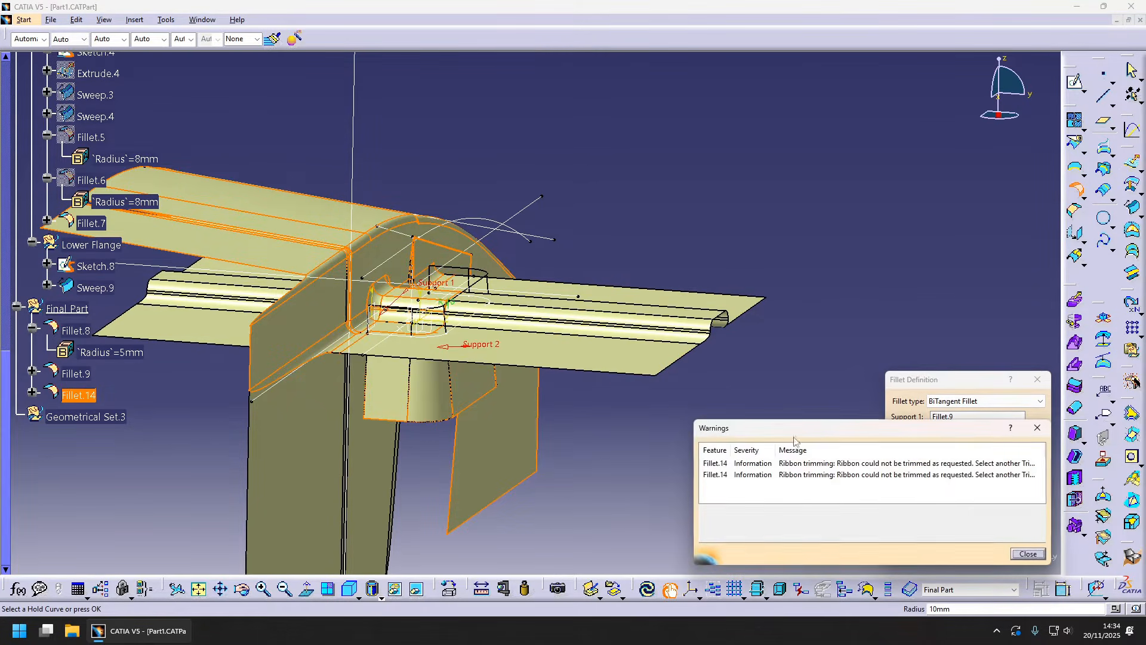
middle_drag(567, 413, 556, 358)
click(1029, 554)
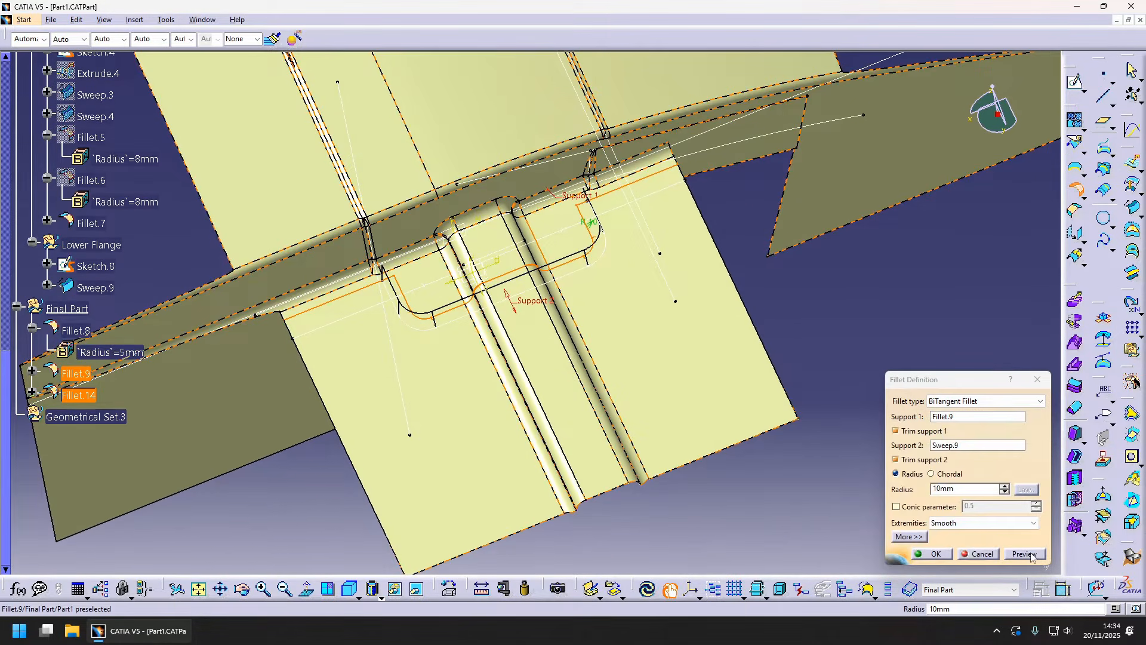
click(940, 557)
click(572, 394)
key(space)
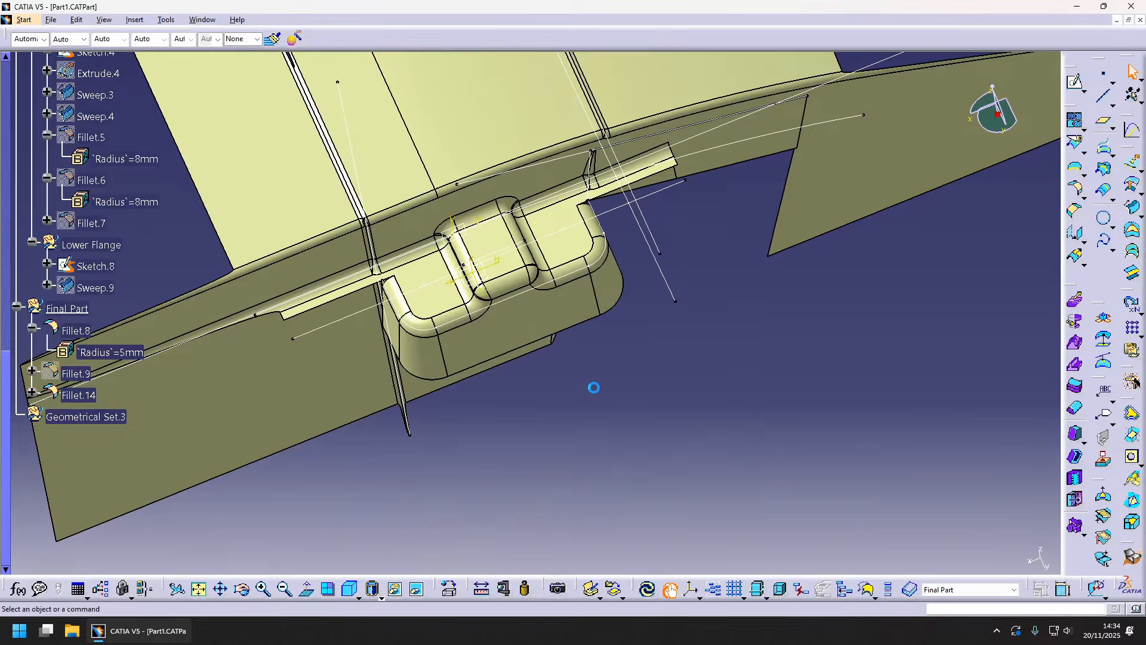
- Insert a geometrical set named Front Trim inside the TRIM set
middle_drag(557, 365, 535, 299)
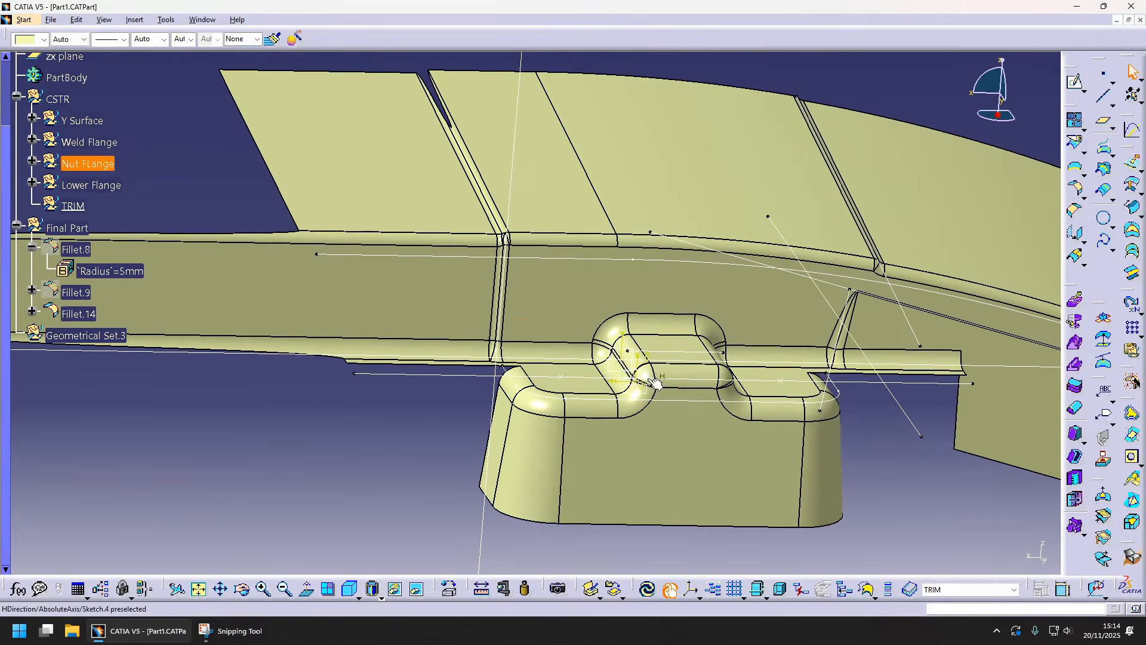
middle_drag(655, 382, 360, 351)
right_click(82, 210)
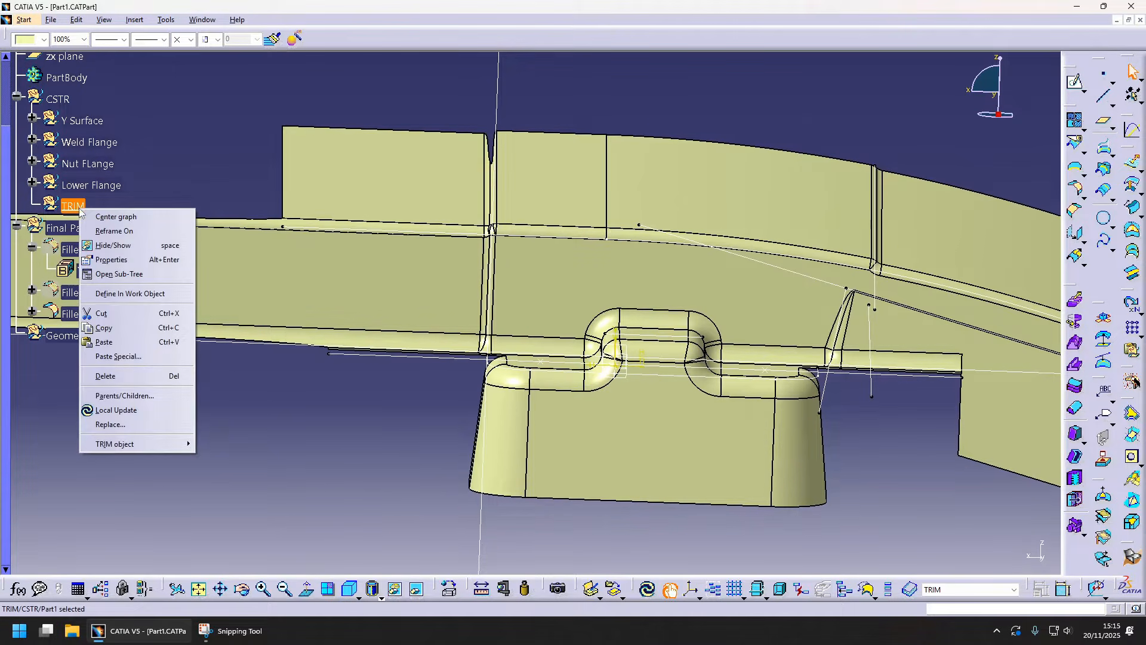
click(135, 20)
click(156, 63)
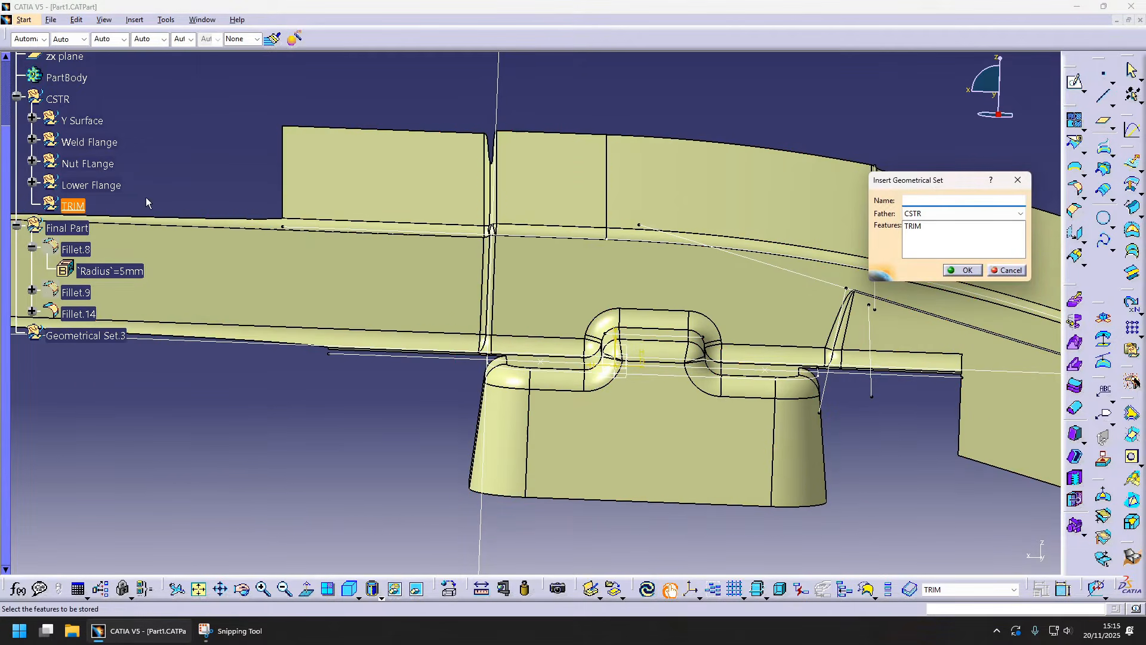
click(80, 205)
click(650, 339)
click(925, 203)
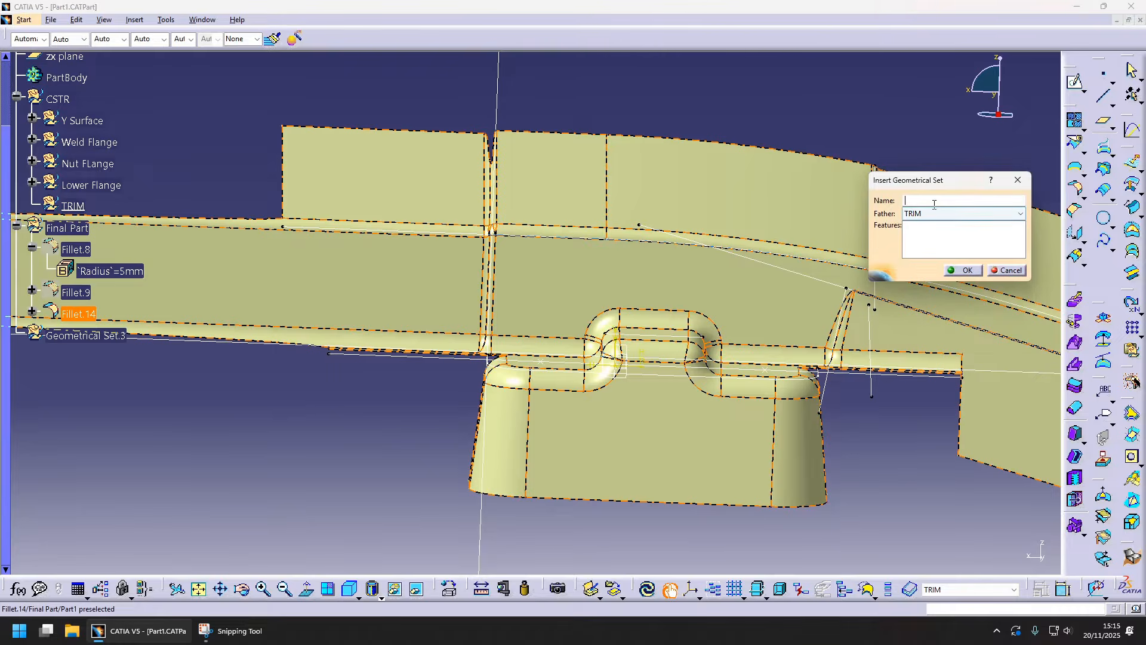
text(Front Tri)
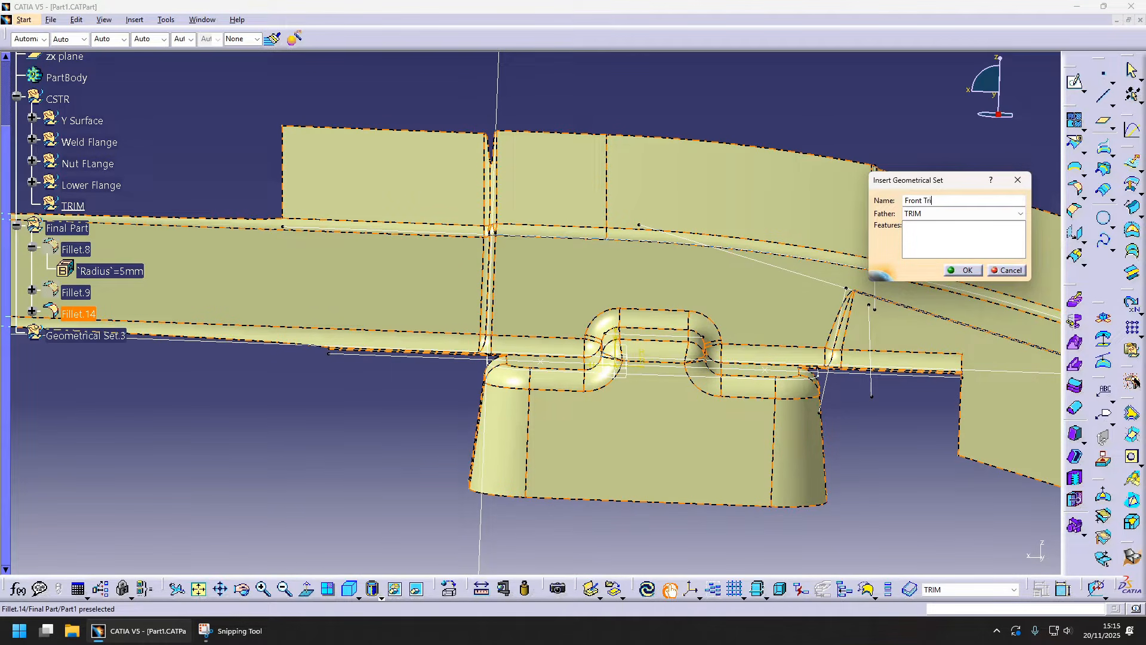
text(m)
key(Return)
- Sketch a stepped open profile on the zx plane: an upper vertical, a horizontal and a lower vertical line crossing the flange beside the depression
middle_drag(771, 358, 631, 391)
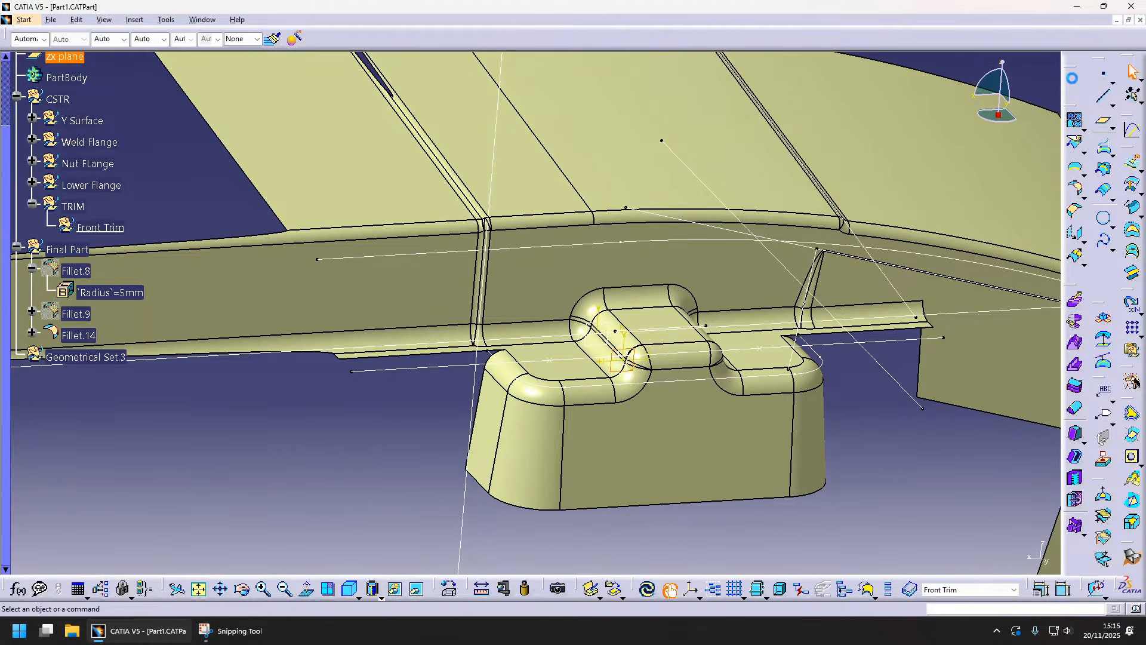
click(669, 590)
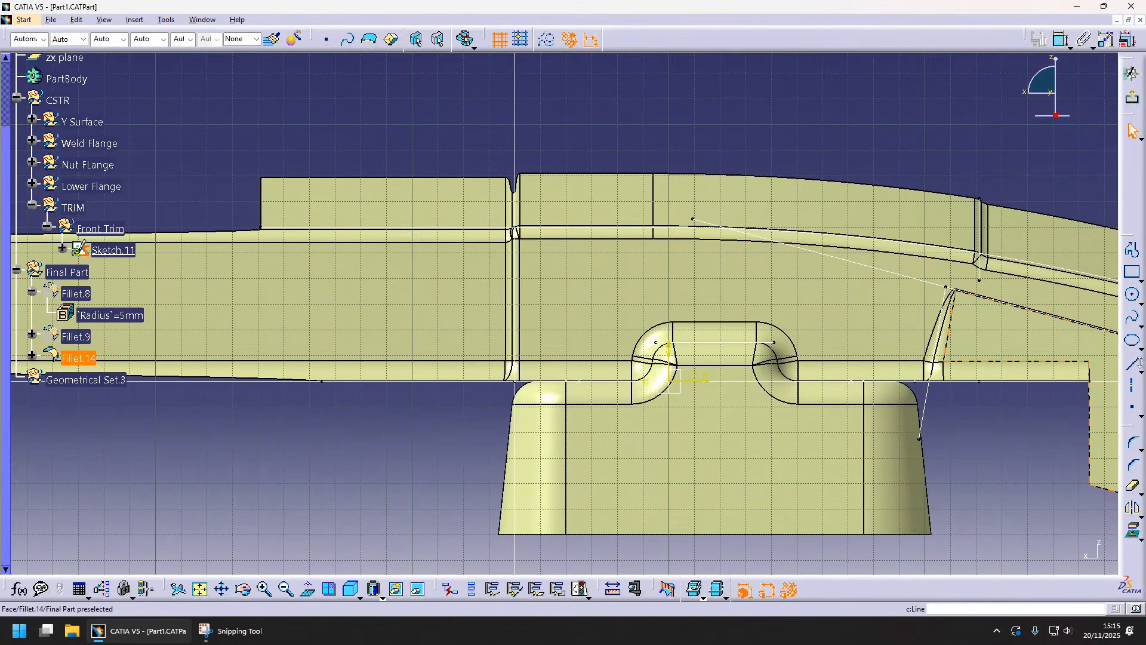
click(1135, 363)
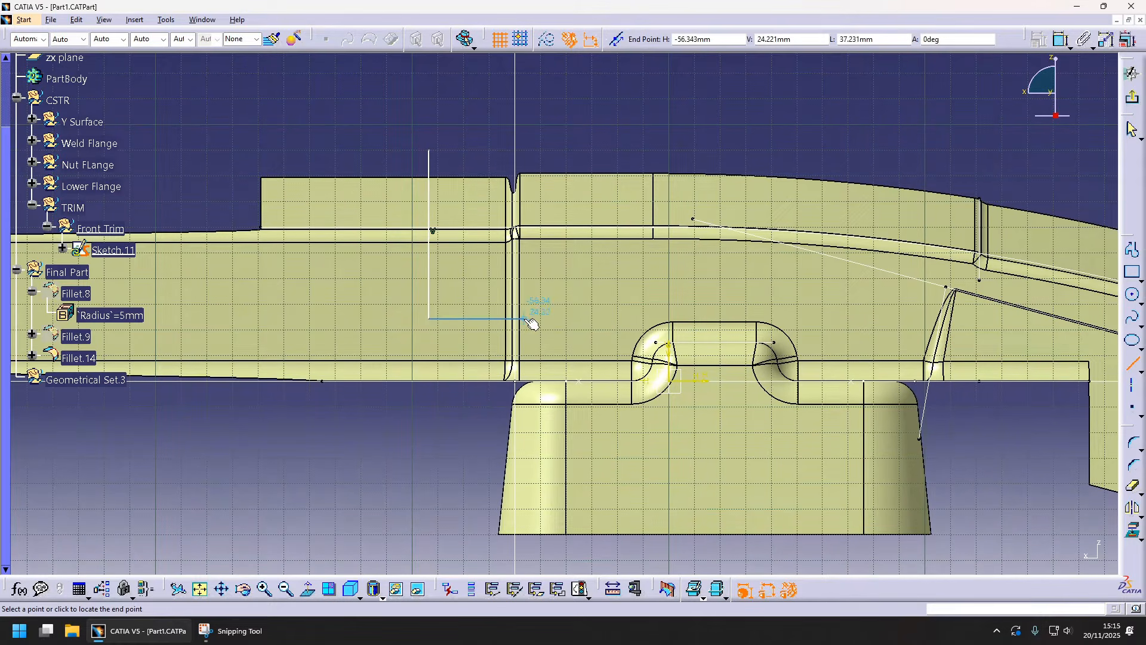
click(524, 419)
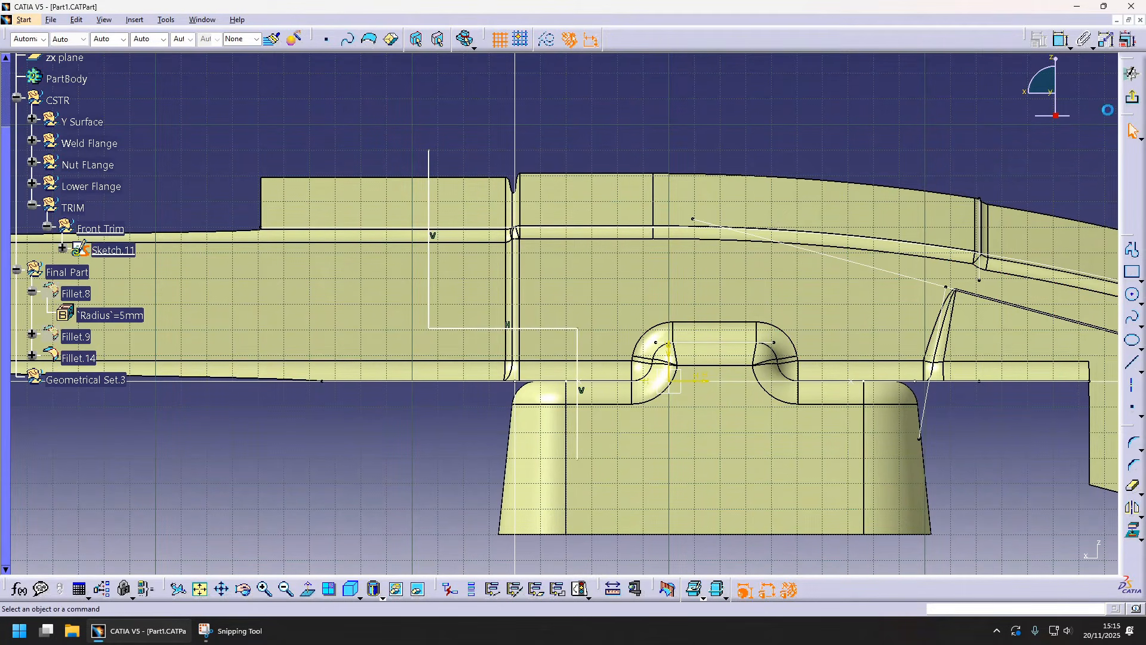
- Set the lower vertical line's distance from the sketch's vertical axis to 25 mm
double_click(620, 314)
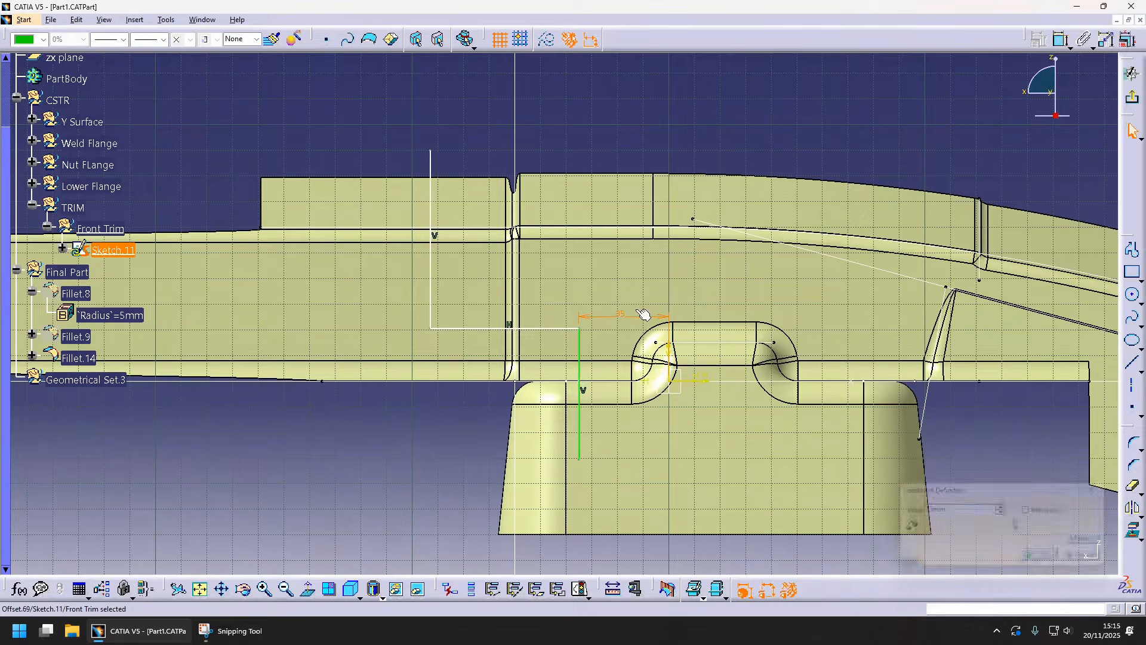
text(25)
key(Return)
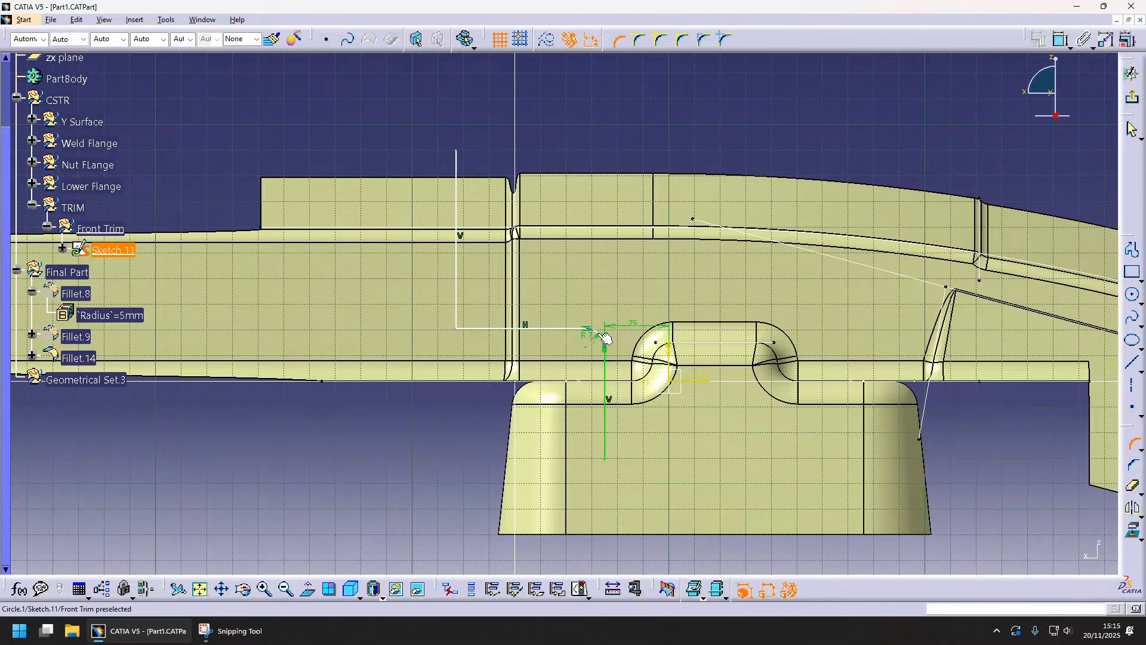
- Set the stepped profile's corner radii to 10 mm at the upper vertical line and 5 mm at the lower one
double_click(471, 313)
text(10.709mm)
key(Return)
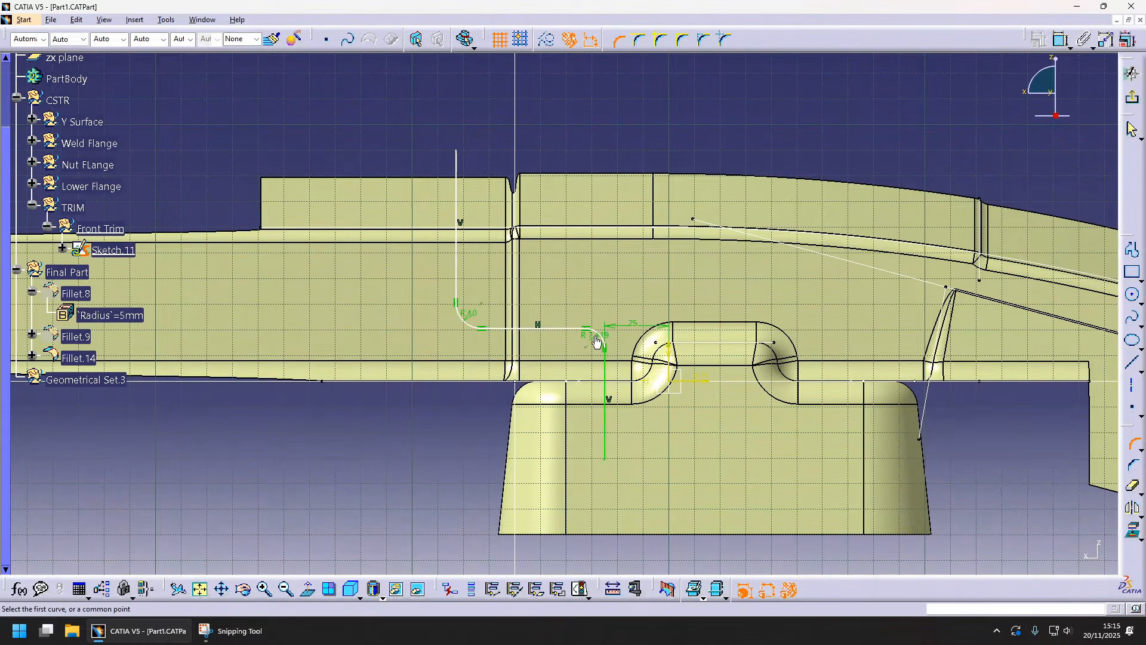
double_click(596, 338)
text(5)
key(Return)
- Dimension the upper vertical line 100 mm from the vertical axis and extend its free end upwards beyond the part
key(c)
click(669, 352)
double_click(680, 266)
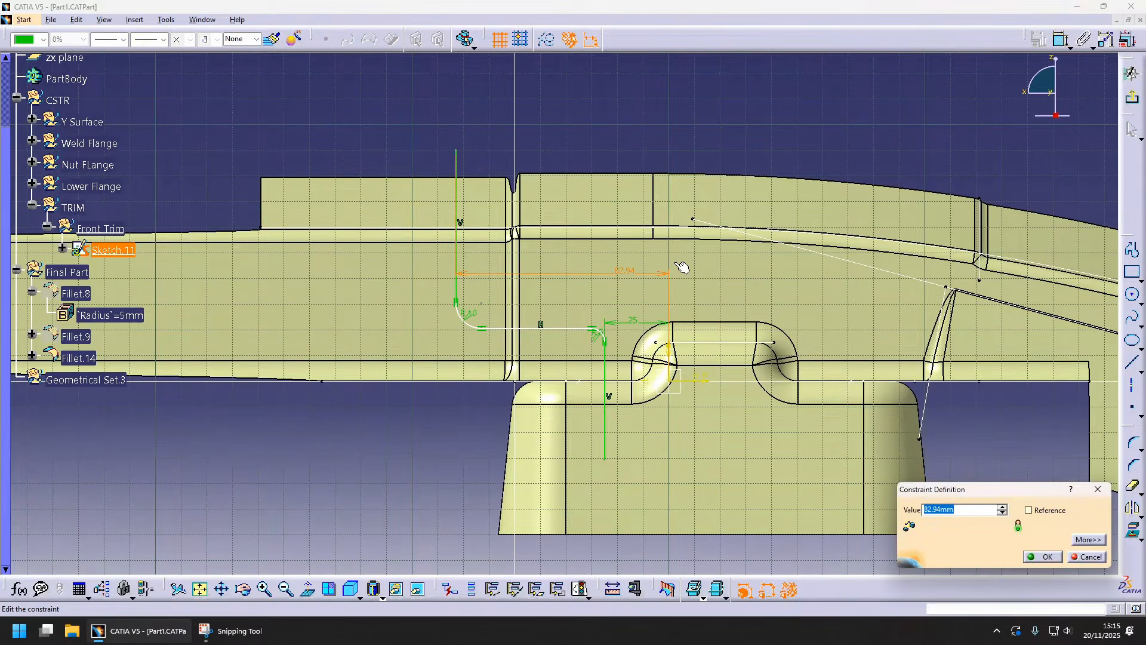
text(120)
key(Return)
double_click(576, 269)
text(100)
key(Return)
drag(412, 149, 417, 107)
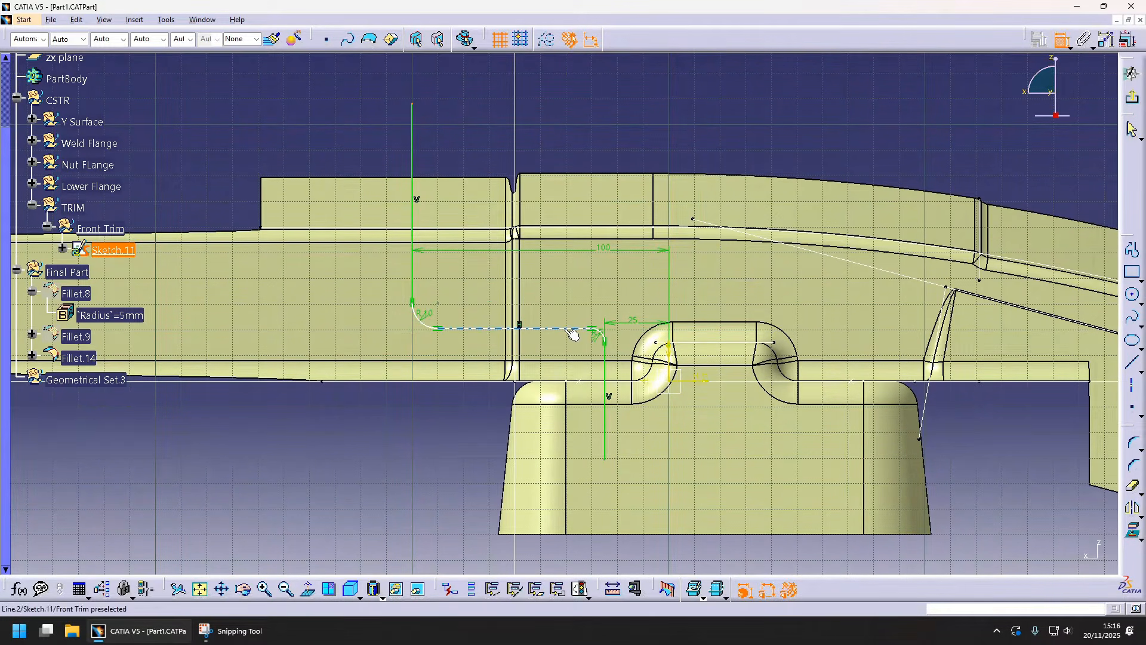
- Dimension the profile's horizontal line 11 mm above the sketch's horizontal axis
key(Escape)
click(513, 328)
click(498, 380)
double_click(482, 400)
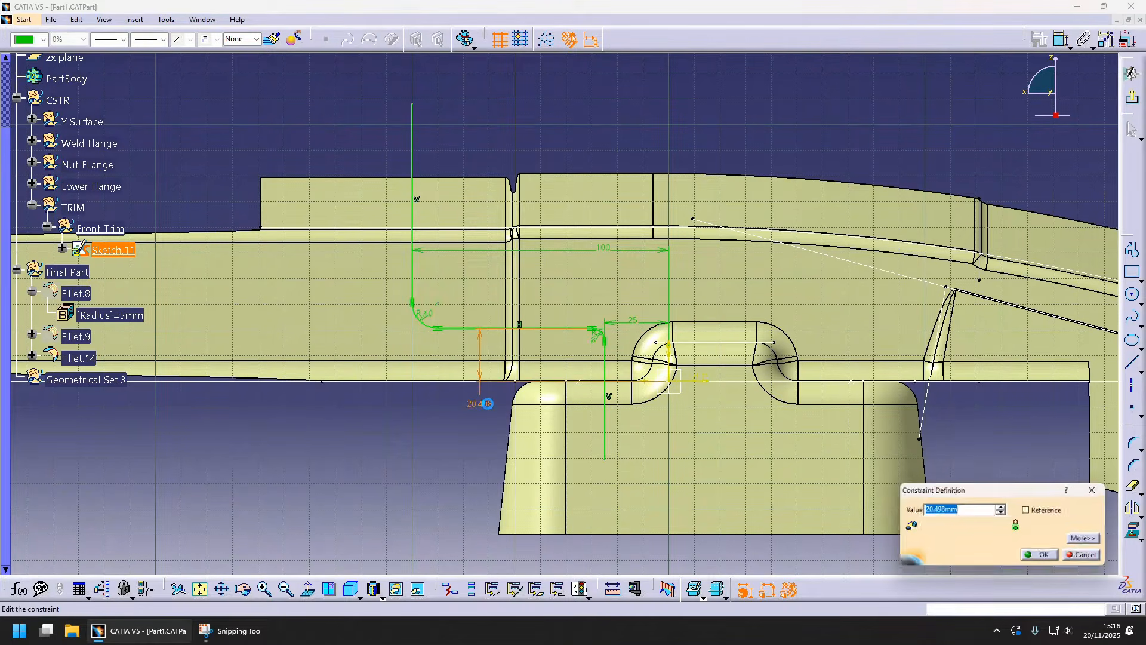
text(15)
key(Return)
double_click(483, 410)
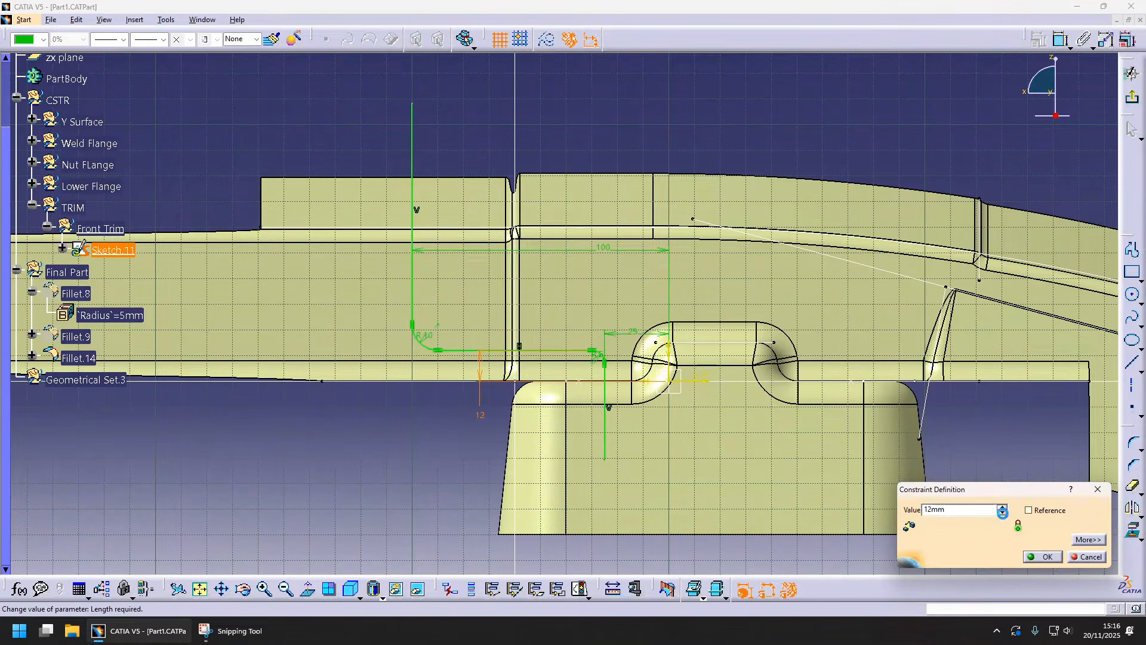
click(1041, 555)
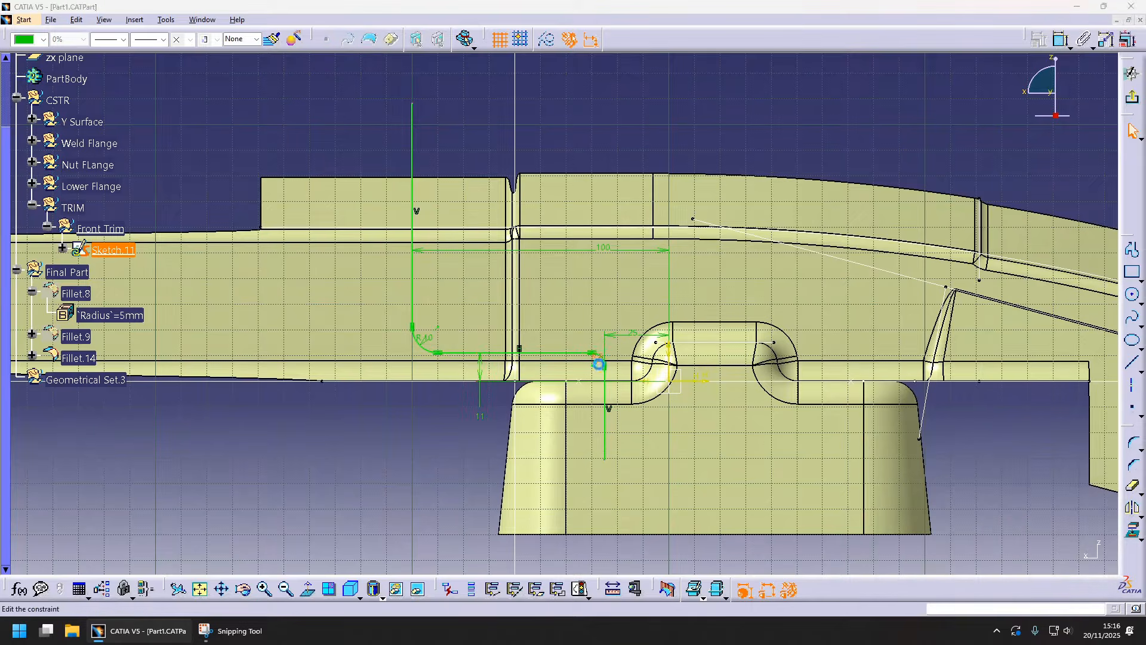
- Finish the sketch and extrude the stepped profile as a surface through the part, with limits of about 142 mm and 274 mm
ctrl+middle_drag(612, 376, 669, 311)
ctrl+middle_drag(691, 413, 699, 507)
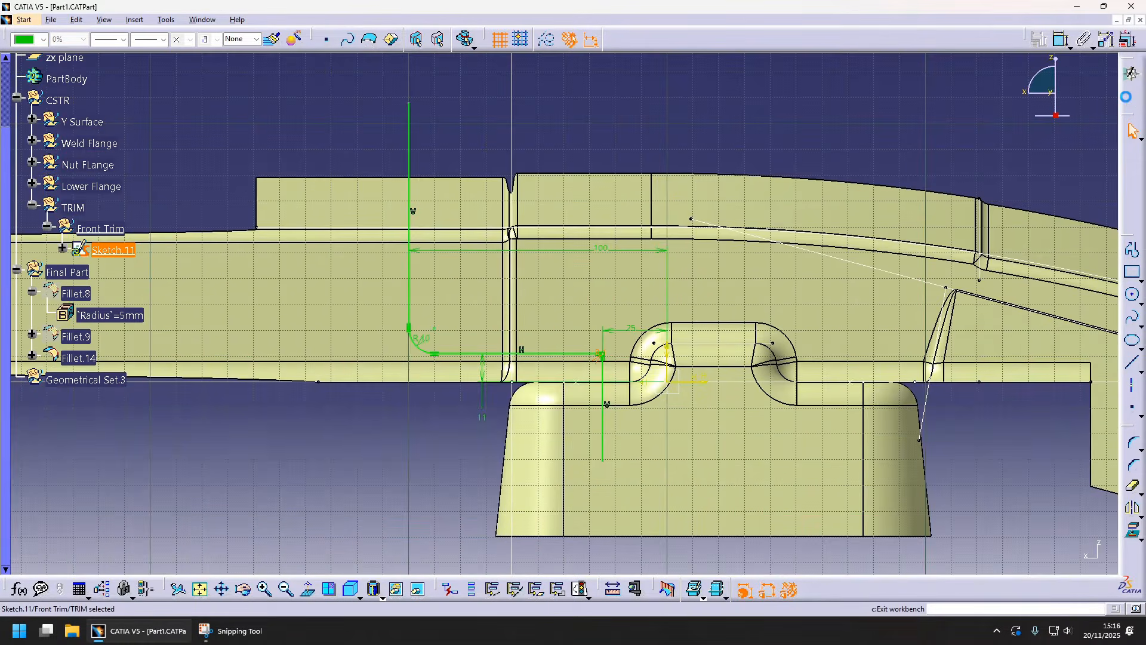
click(1131, 96)
click(1129, 169)
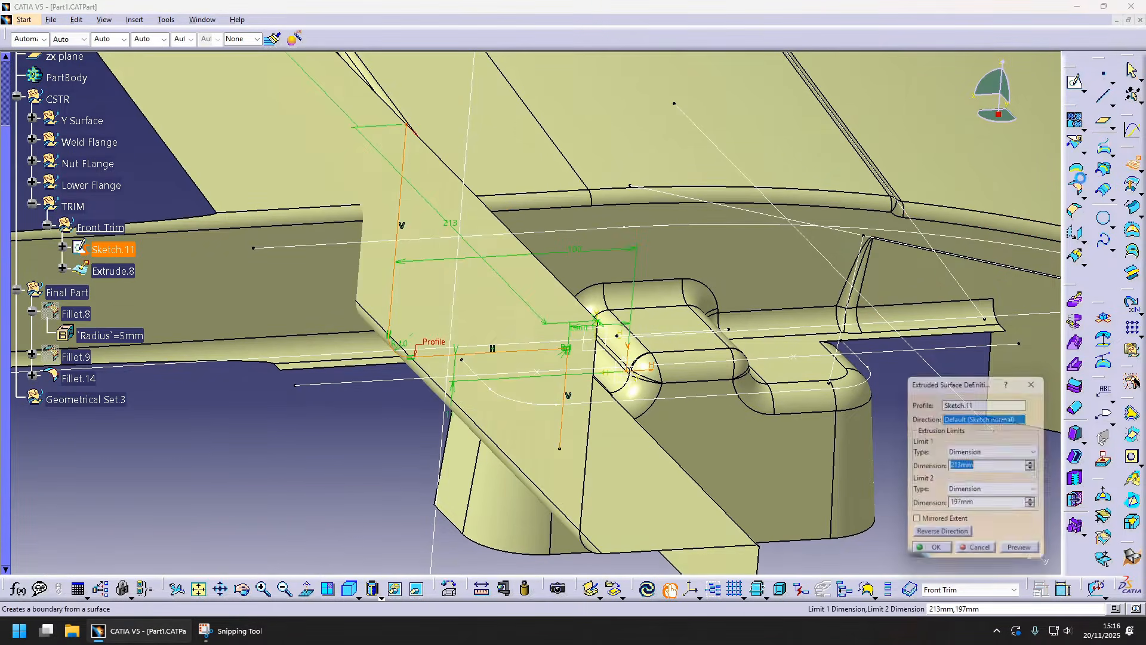
mouse_move(383, 382)
middle_down()
mouse_move(348, 391)
mouse_move(520, 473)
mouse_move(374, 240)
middle_up()
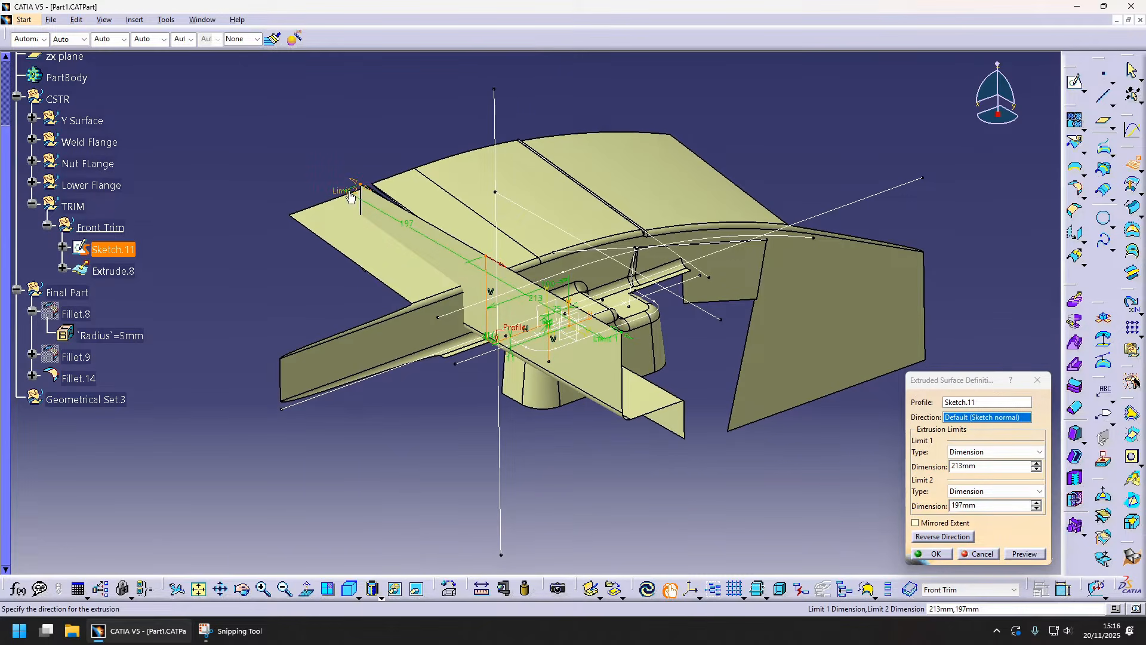
drag(634, 345, 585, 335)
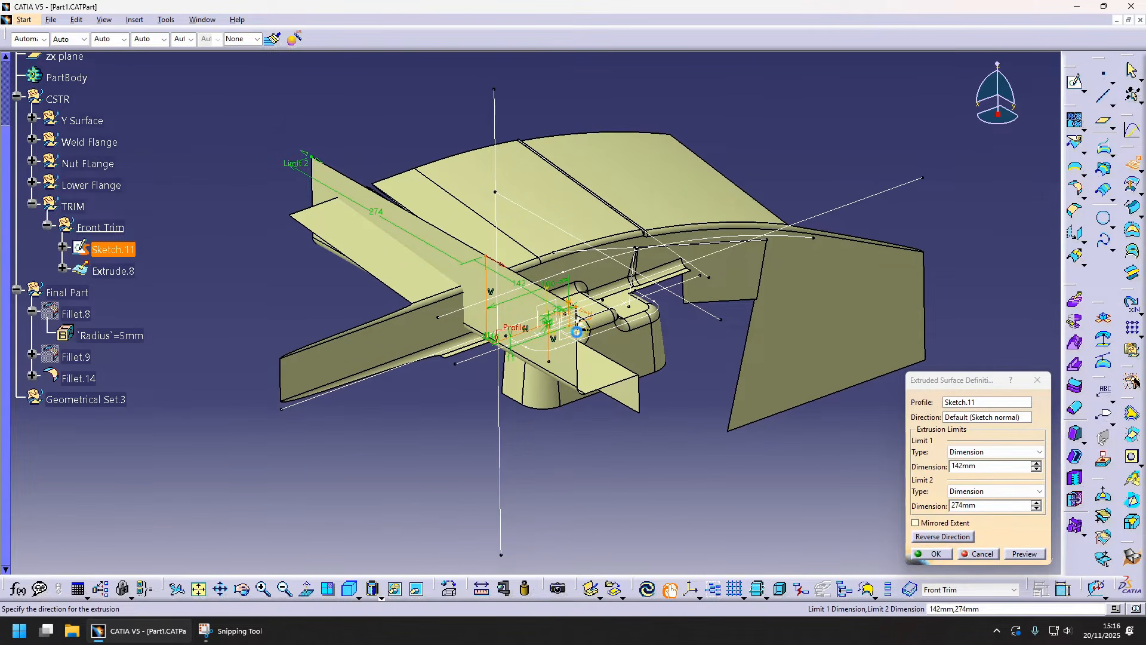
middle_drag(585, 334, 847, 494)
click(935, 554)
- Hide the extruded trim surface and sketch a vertical line joined to a slanted line on the xy plane, beside the depression
middle_drag(716, 430, 579, 354)
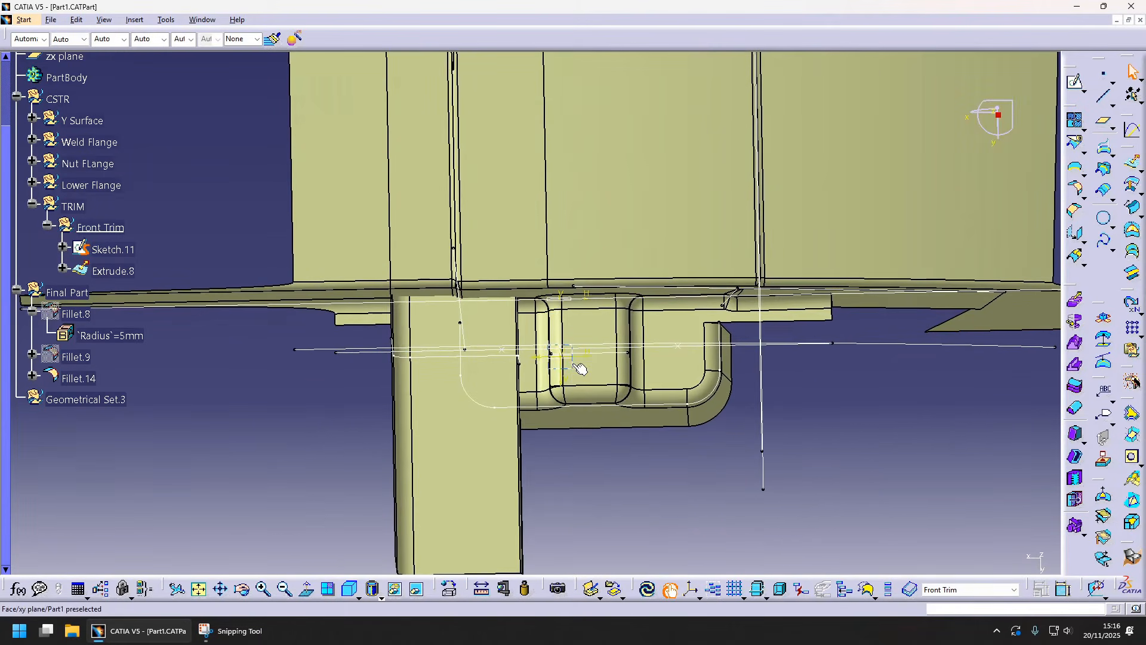
click(1076, 84)
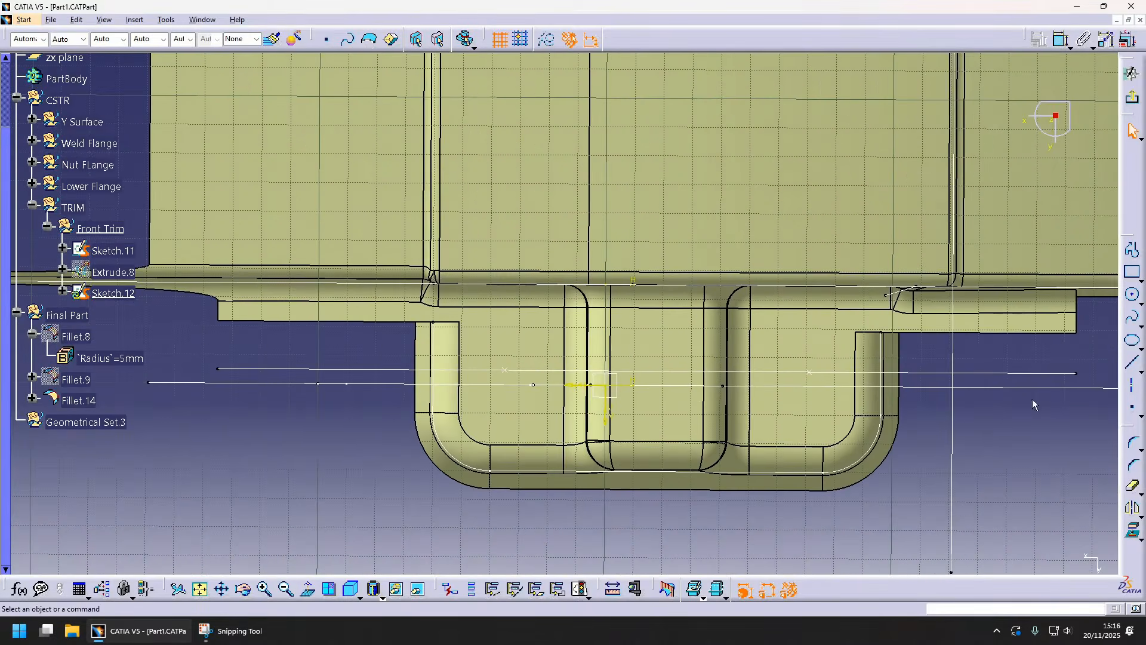
click(1133, 361)
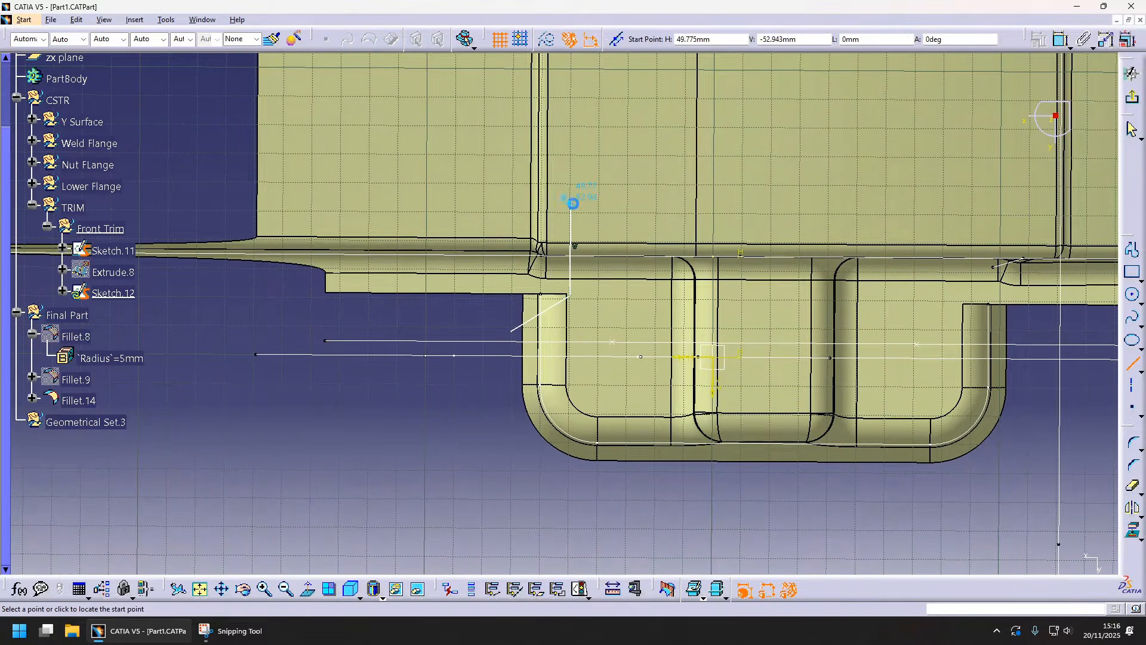
key(Escape)
- Dimension the vertical line 48 mm from the sketch origin
click(715, 384)
double_click(671, 305)
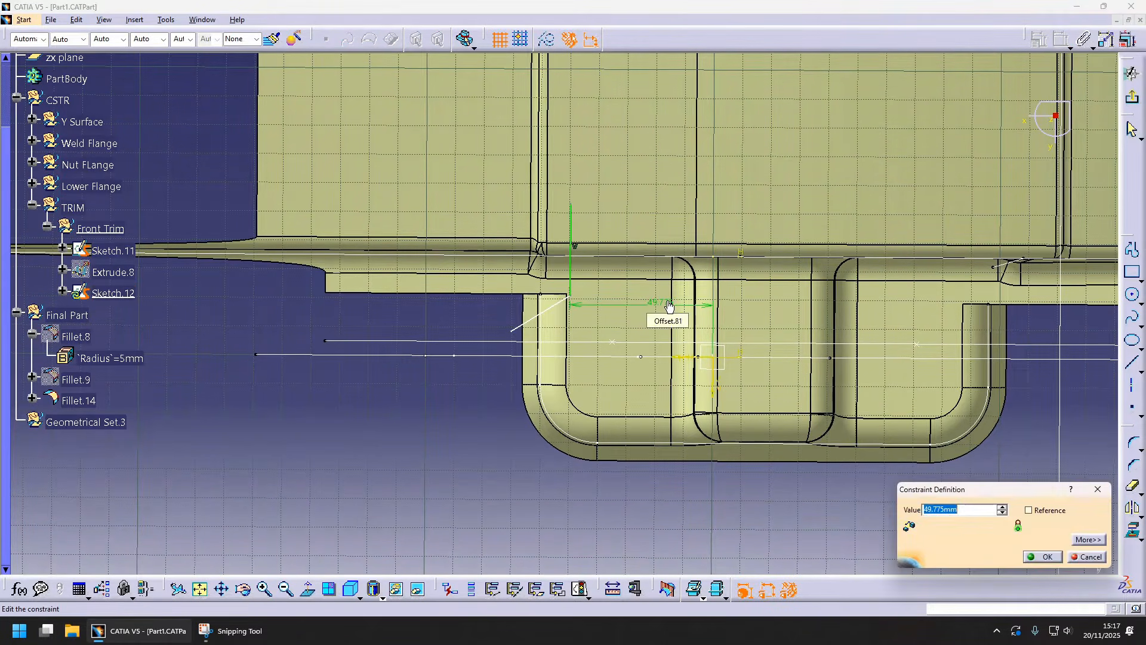
text(48)
key(Return)
- Round the junction between the vertical and slanted lines with a sketch corner
click(1133, 442)
ctrl+middle_drag(762, 468, 657, 269)
click(538, 306)
click(594, 262)
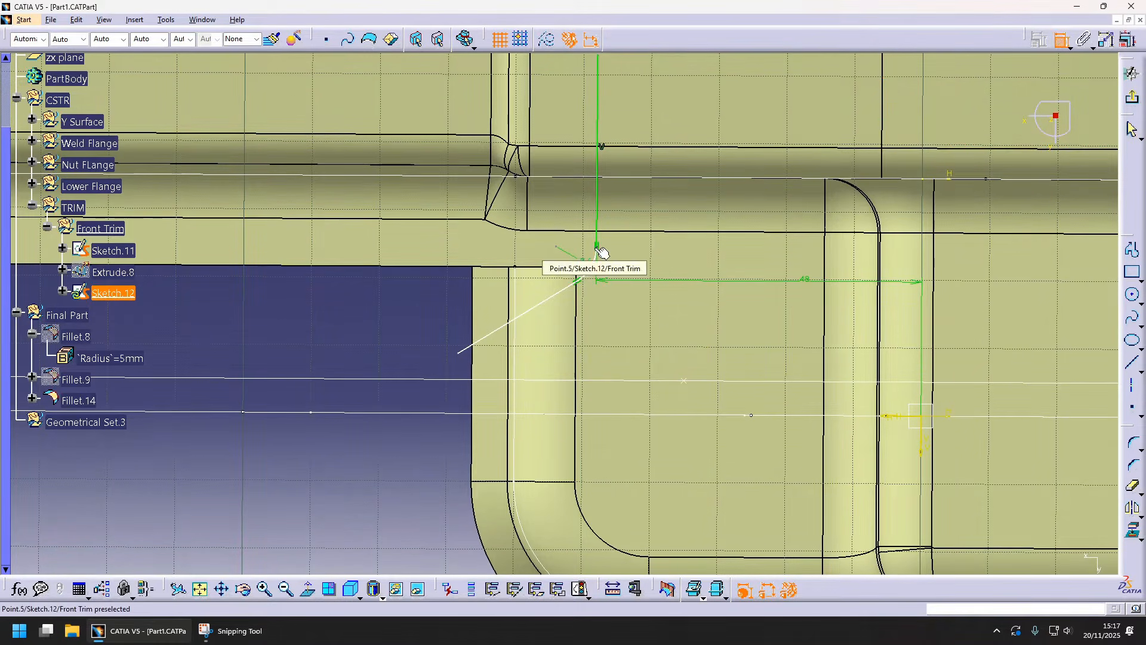
click(557, 246)
- Dimension the corner's upper tangent point 24 mm from the sketch's horizontal axis
ctrl+middle_drag(556, 246, 597, 358)
click(764, 376)
click(663, 339)
double_click(663, 339)
text(24.695mm)
key(Return)
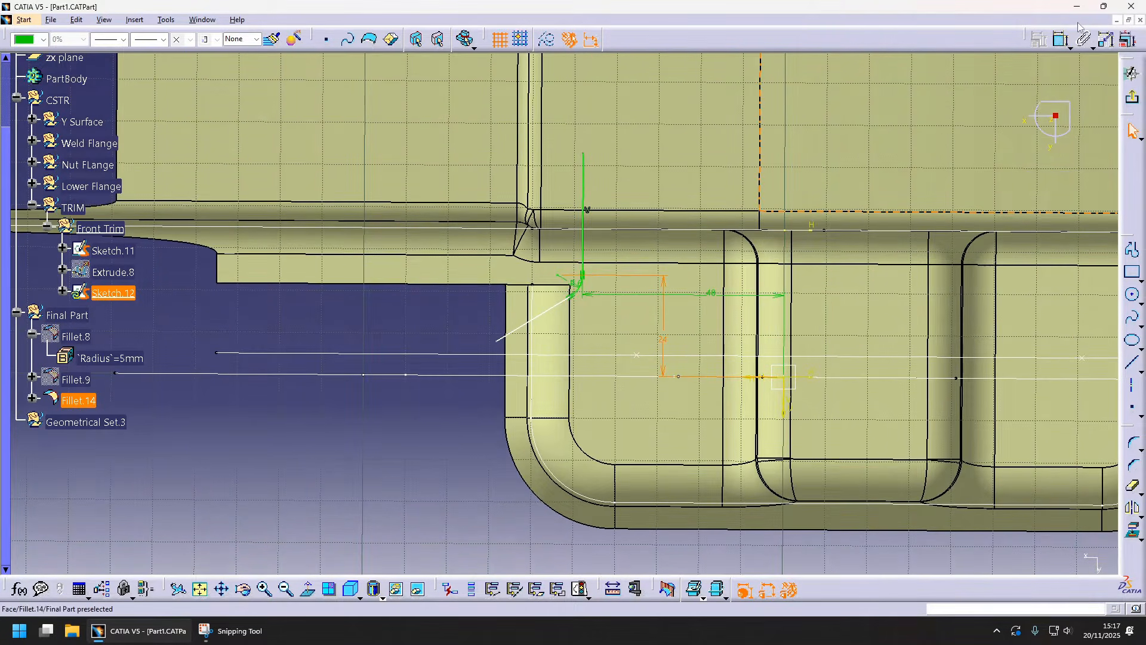
- Set the slanted line's angle to 55 degrees and extend its free end outwards past the flange
text(55)
key(Return)
drag(498, 347, 442, 376)
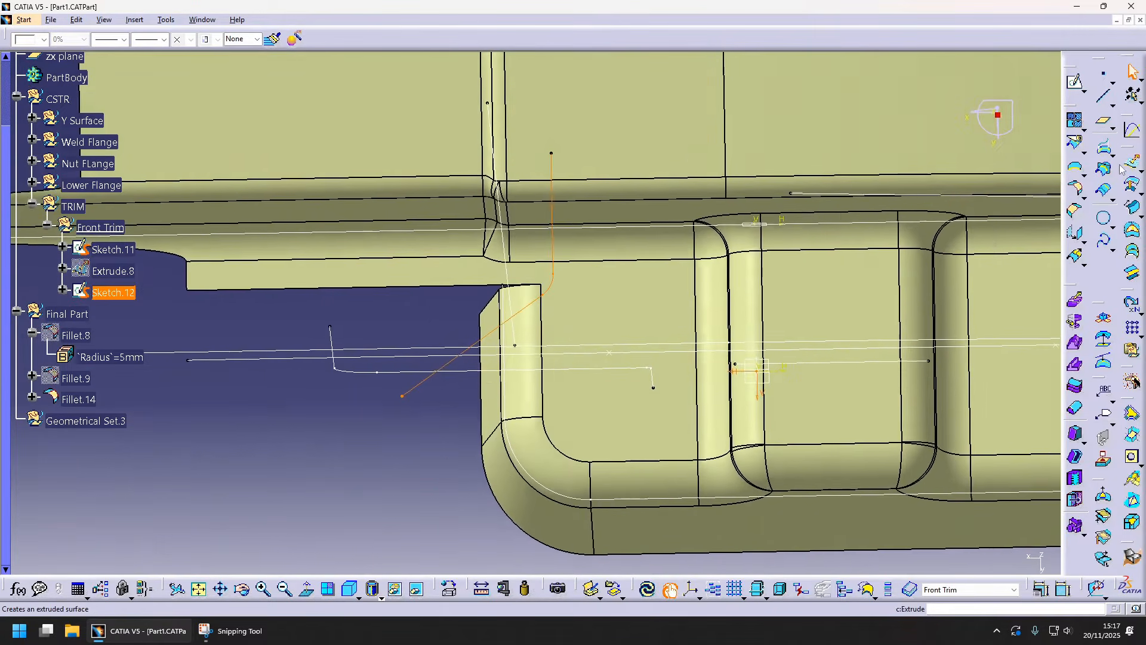
- Extrude the angled profile as a surface with limits of 132 mm and 274 mm
click(1133, 162)
mouse_move(651, 412)
middle_down()
mouse_move(462, 359)
mouse_move(594, 312)
middle_up()
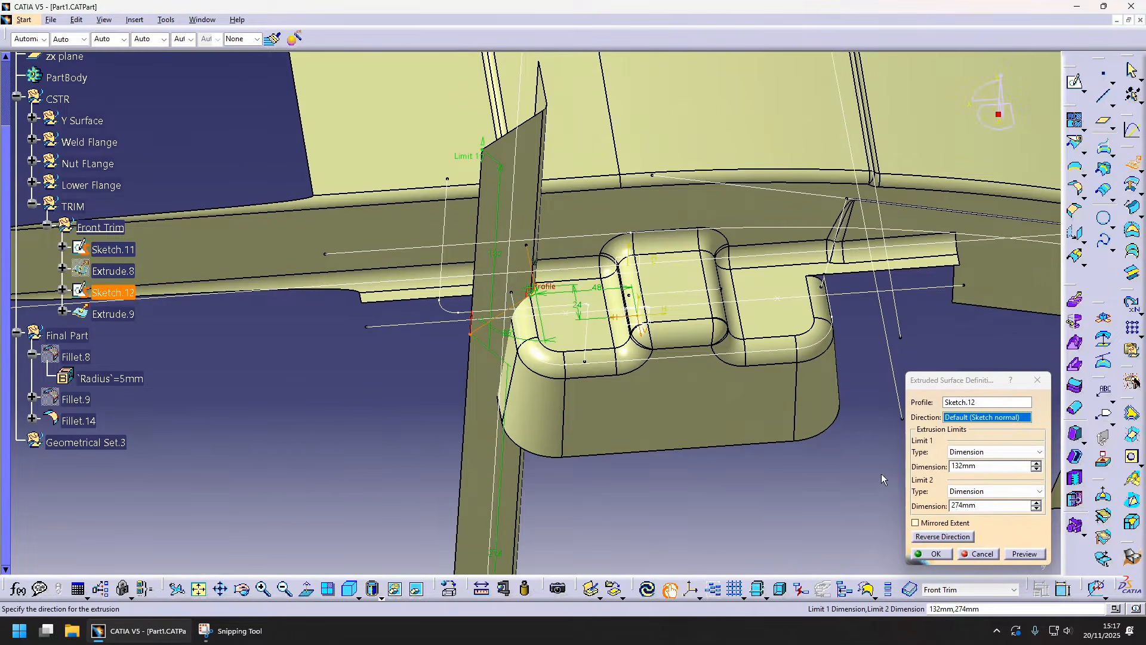
click(936, 554)
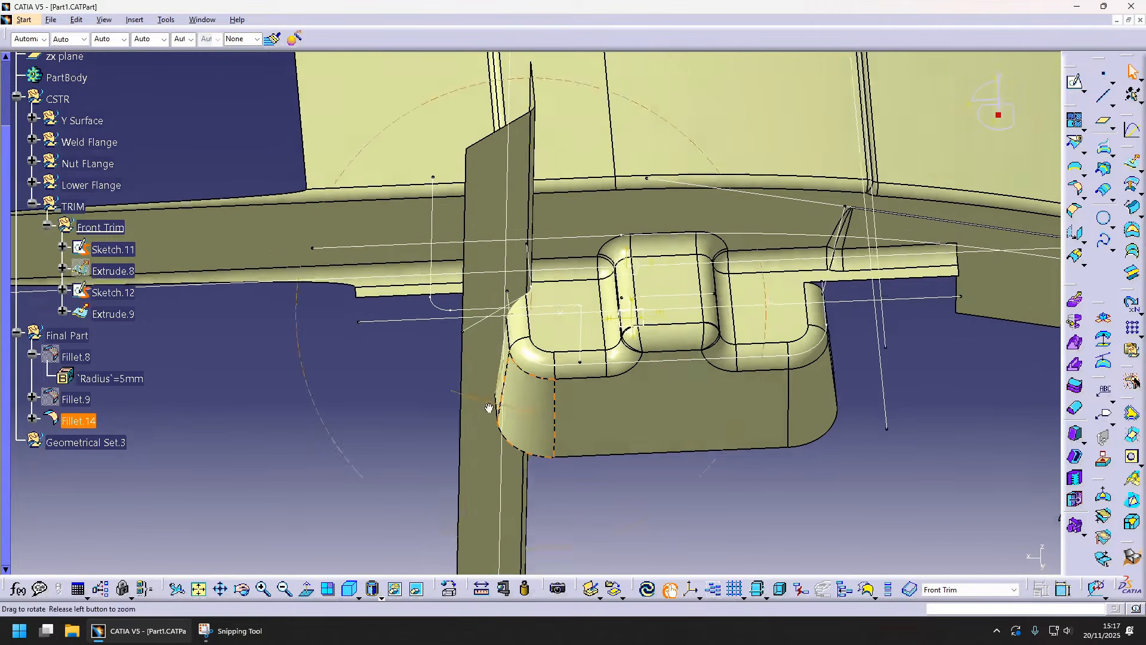
- Join Extrude.8 and Extrude.9 with a bitangent fillet of 5 mm radius, trimming both supports
key(space)
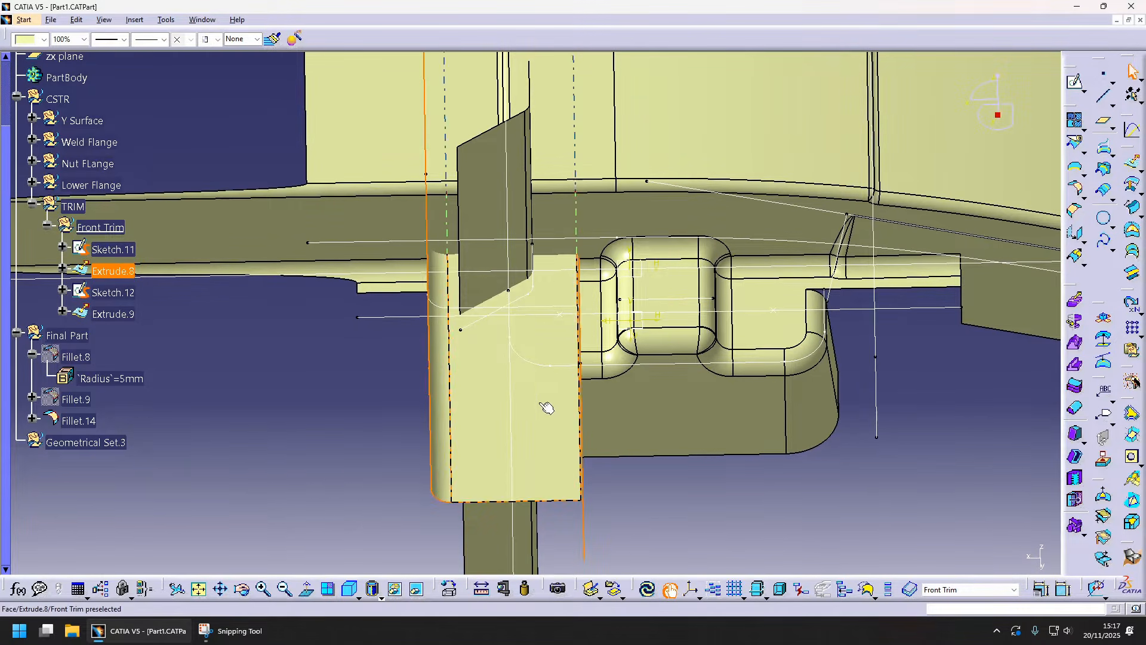
middle_drag(545, 407, 581, 382)
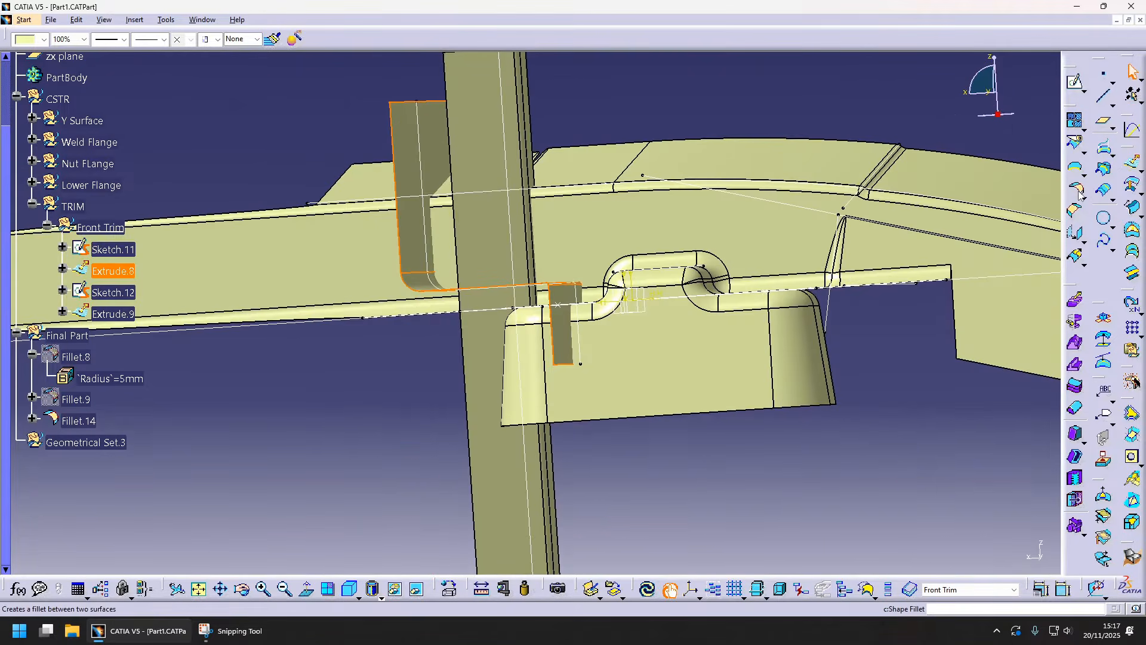
click(1076, 190)
click(478, 356)
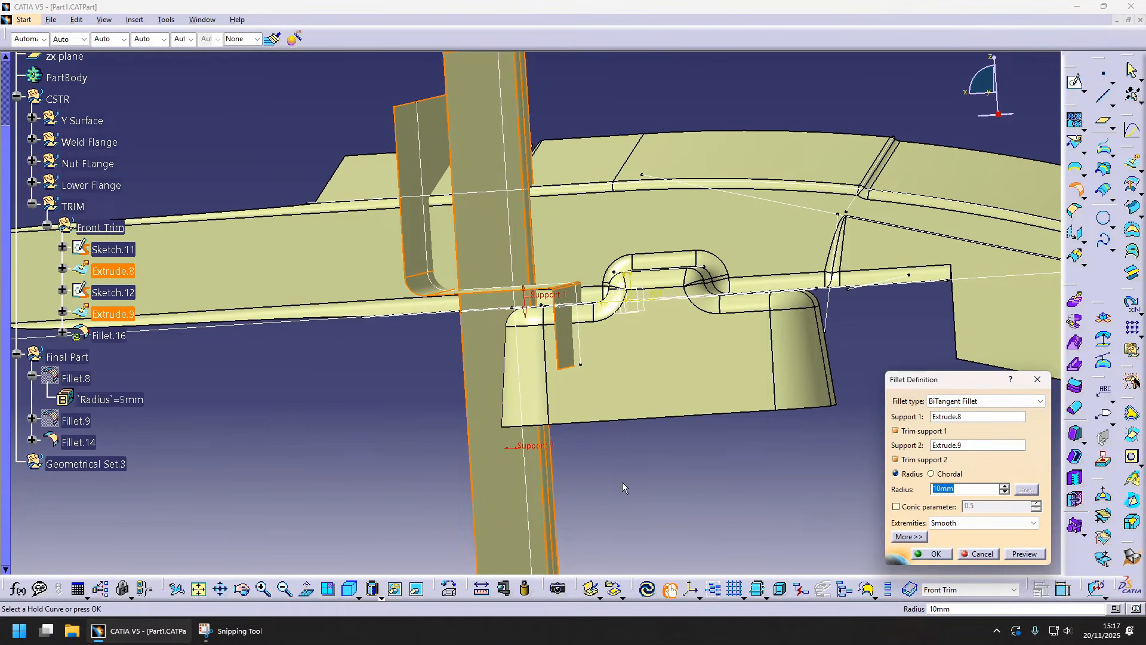
click(1025, 553)
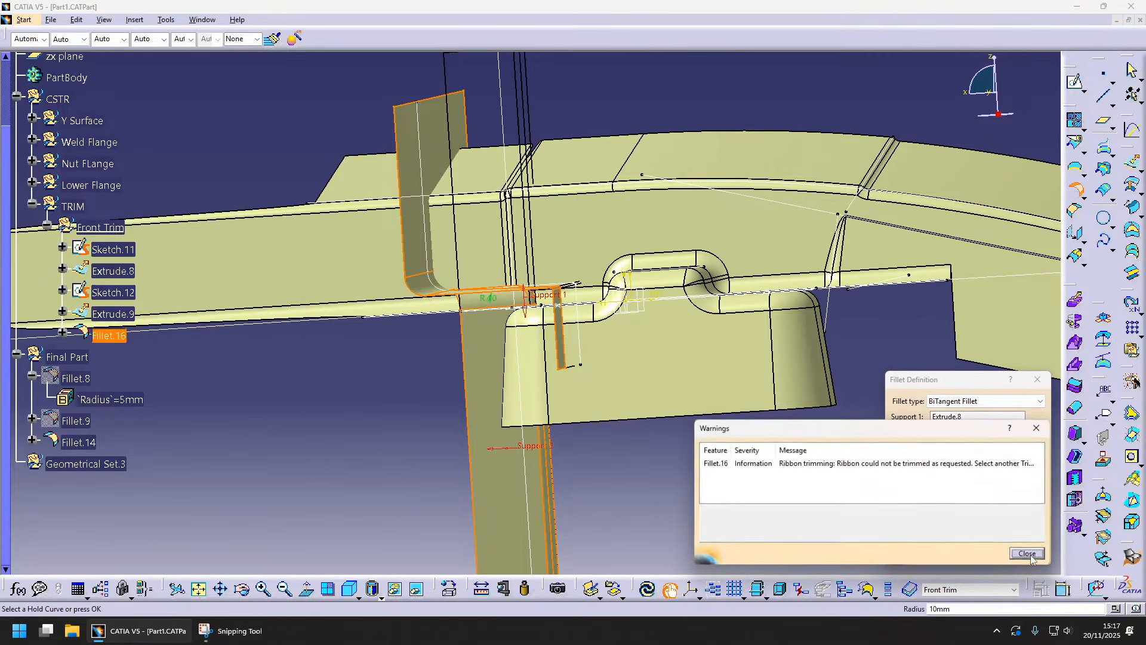
click(1036, 560)
text(5)
middle_drag(629, 418, 586, 453)
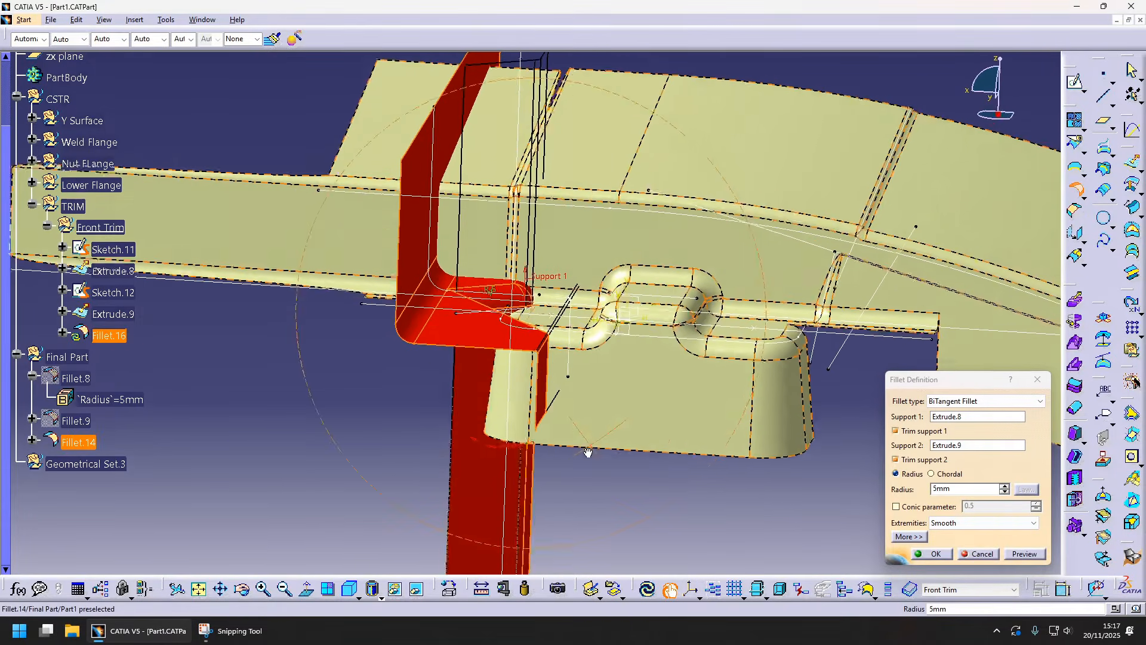
click(1025, 554)
click(1022, 553)
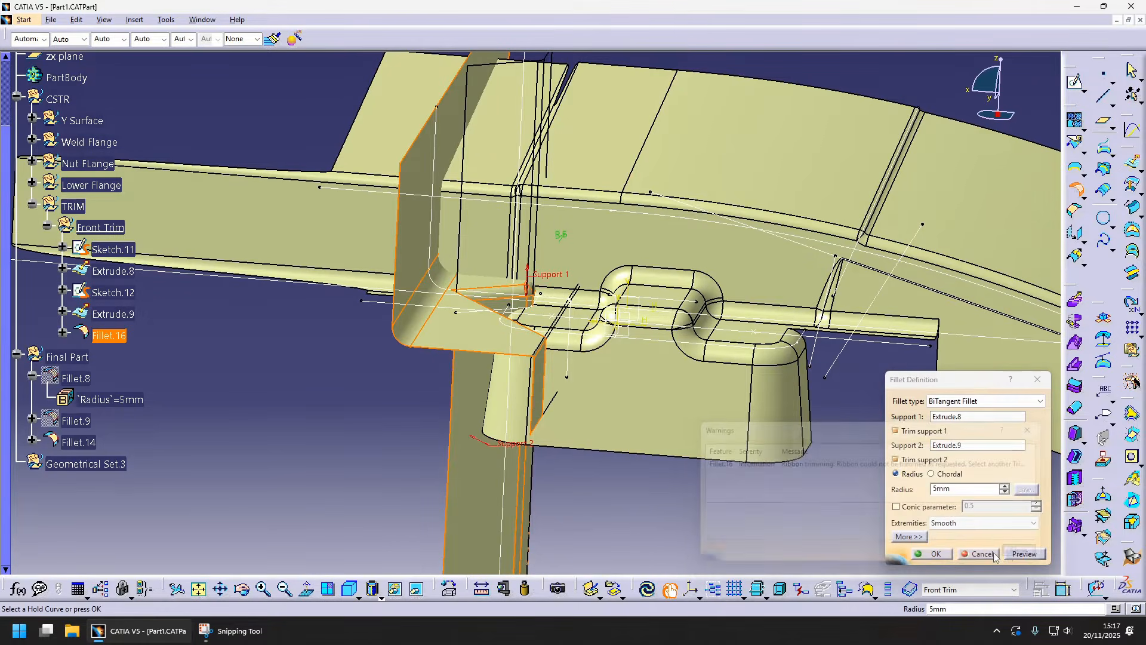
middle_drag(632, 418, 574, 459)
click(935, 553)
- Edit Sketch.11 and shorten its short vertical end line by moving the free lower end up close to the horizontal line
mouse_move(430, 418)
middle_down()
mouse_move(504, 362)
mouse_move(580, 357)
mouse_move(606, 293)
middle_up()
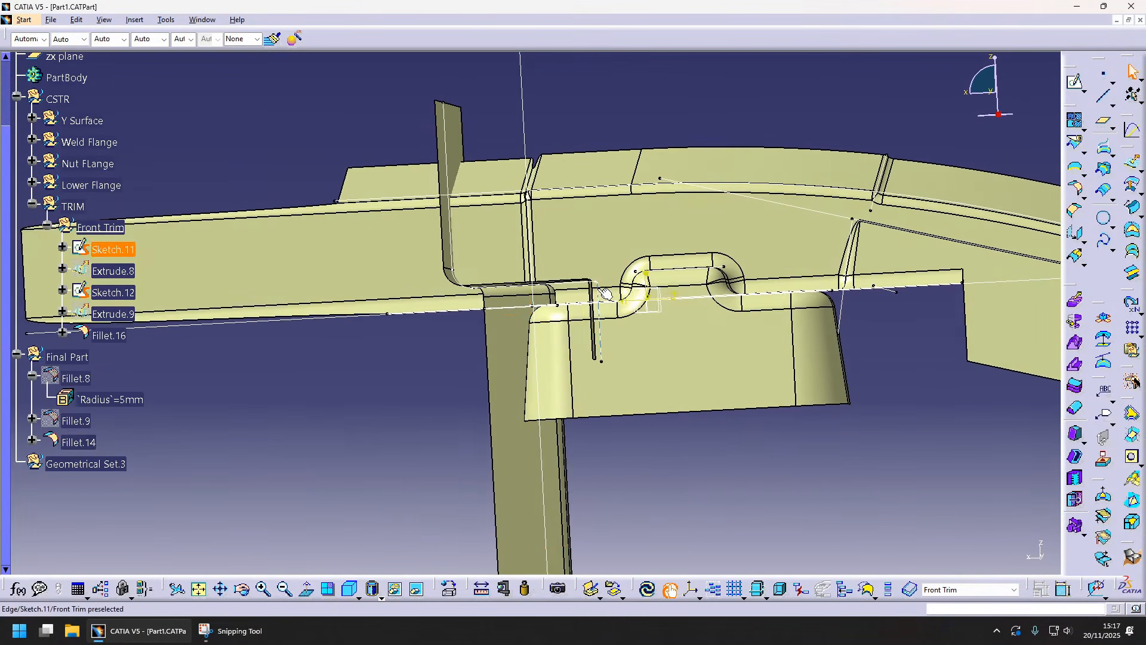
double_click(602, 289)
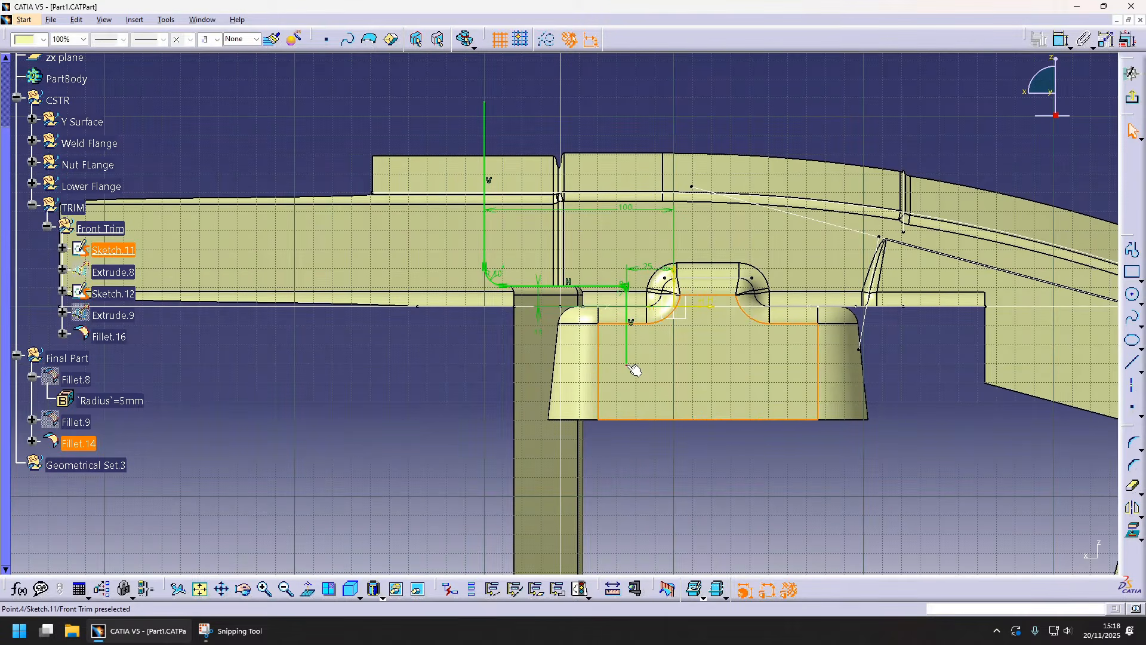
click(627, 366)
click(660, 303)
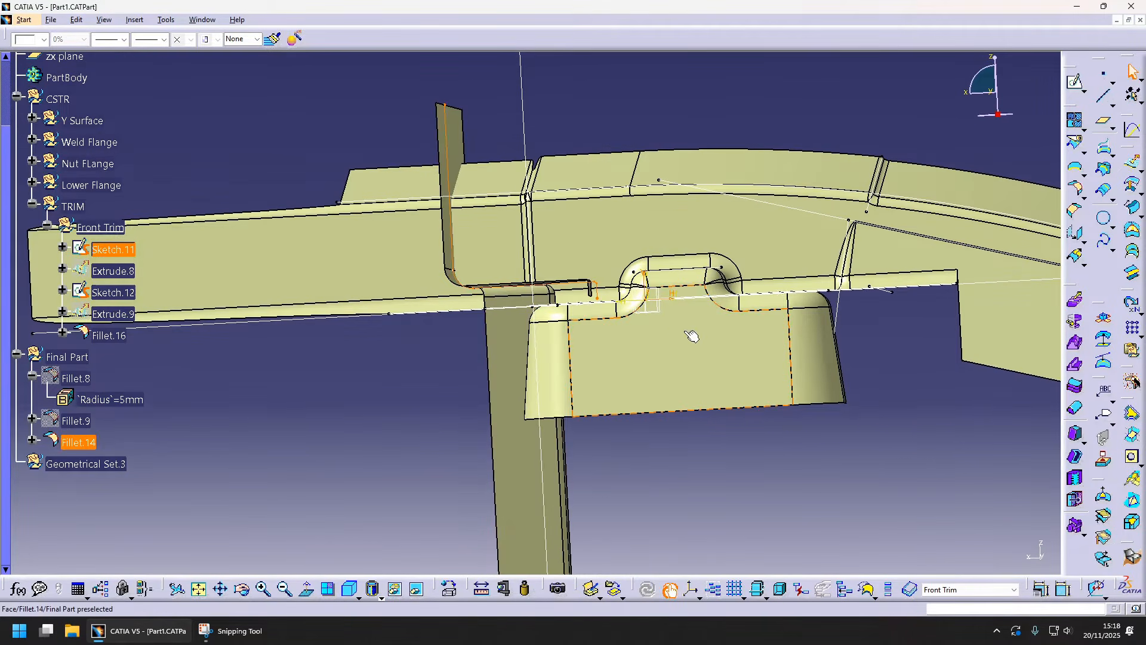
mouse_move(691, 335)
middle_down()
mouse_move(541, 455)
mouse_move(583, 435)
middle_up()
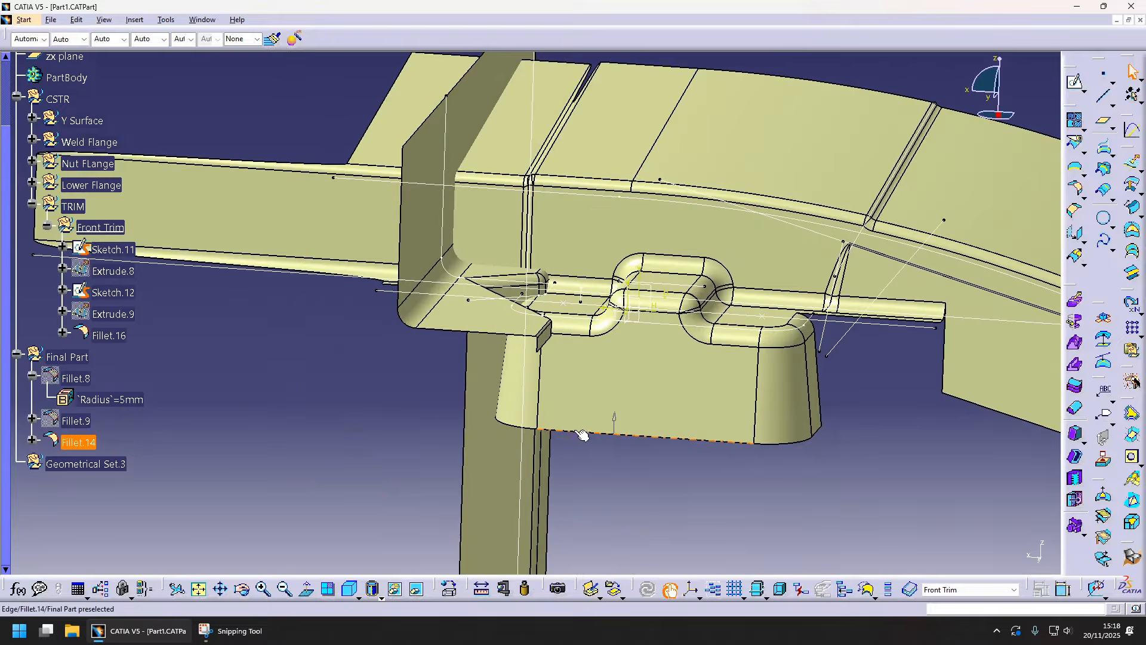
- Insert a geometrical set named Rear Trim with TRIM as its father
click(96, 210)
click(135, 19)
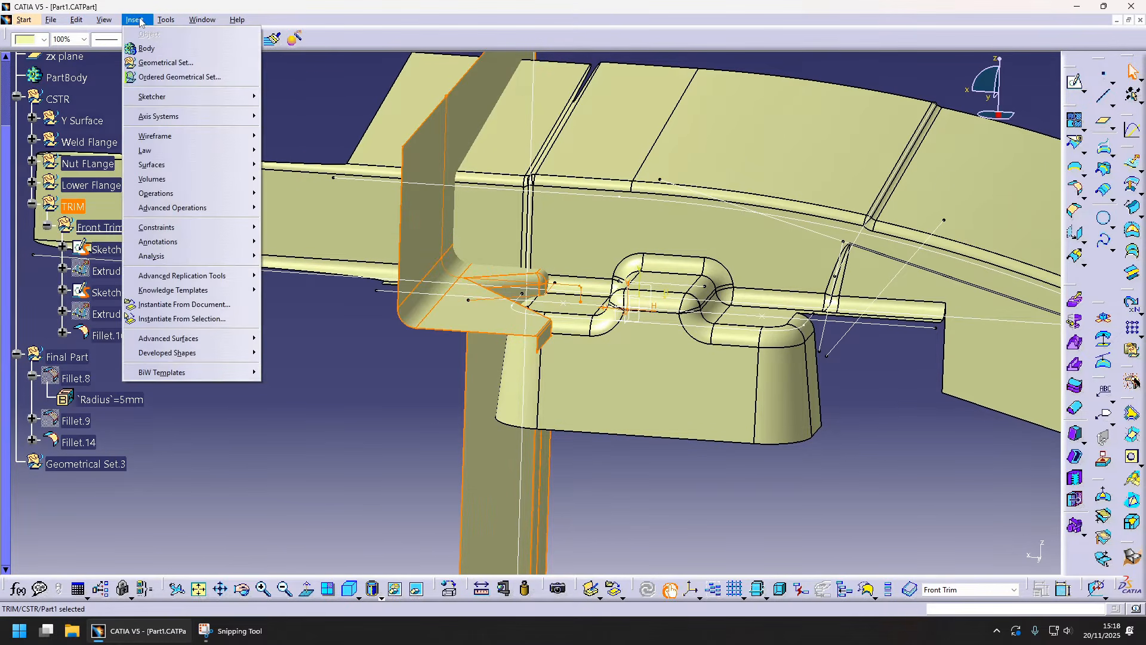
click(167, 62)
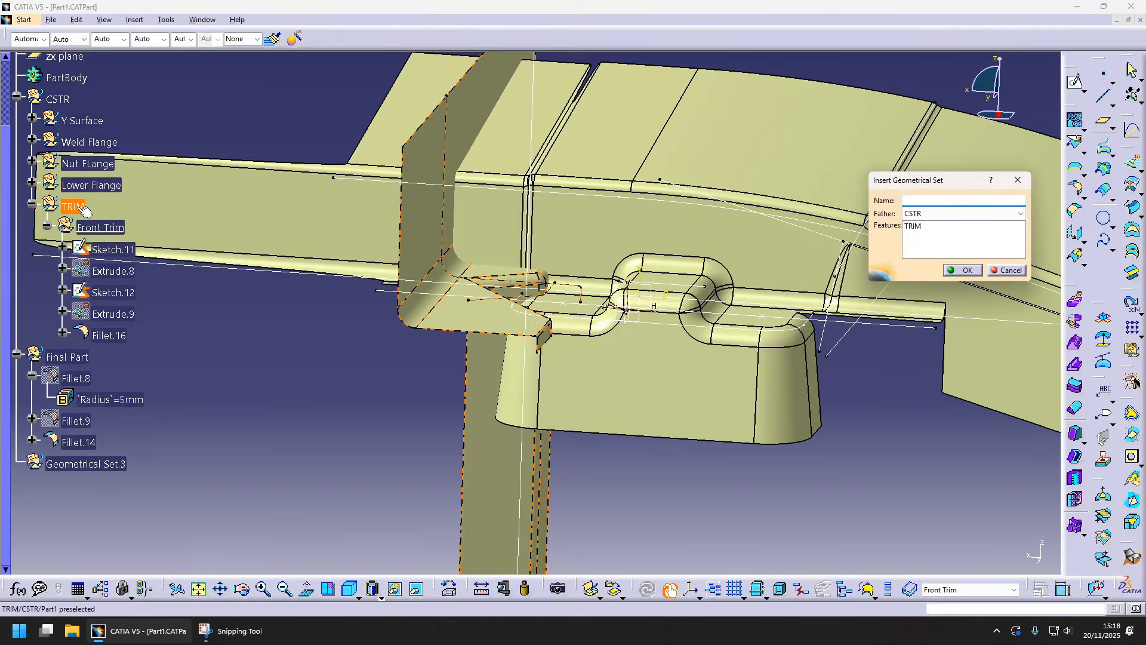
click(656, 345)
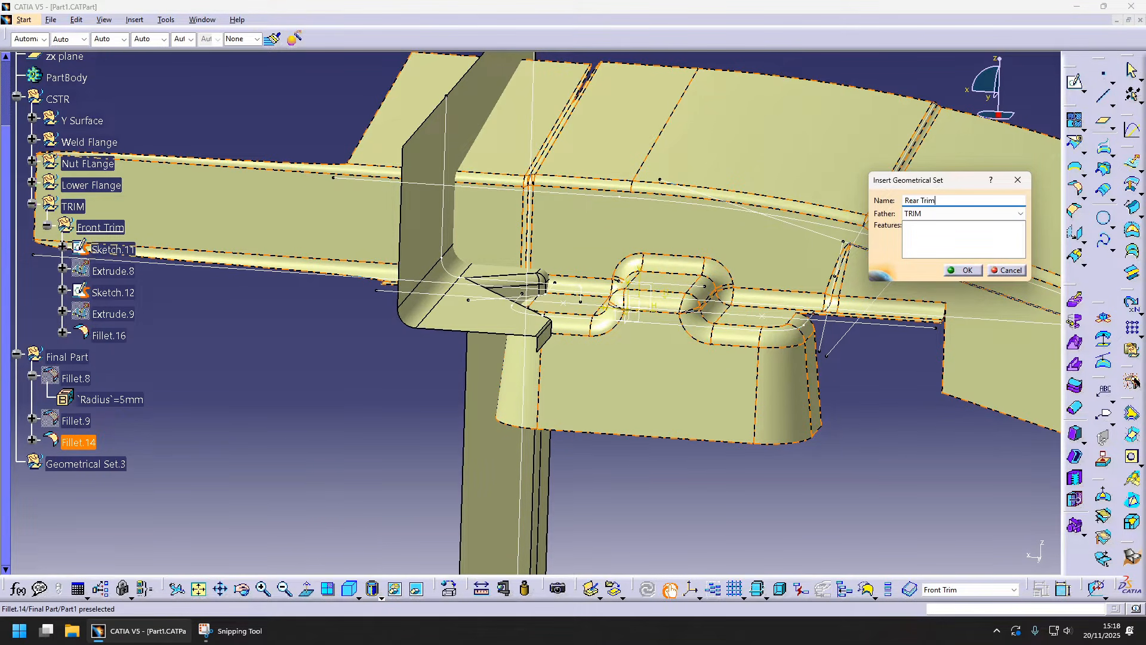
key(Return)
- In a new side-view sketch, draw a connected profile of a short vertical, a horizontal and an upward-slanted line behind the raised bead
middle_drag(986, 223, 452, 348)
middle_drag(384, 312, 555, 423)
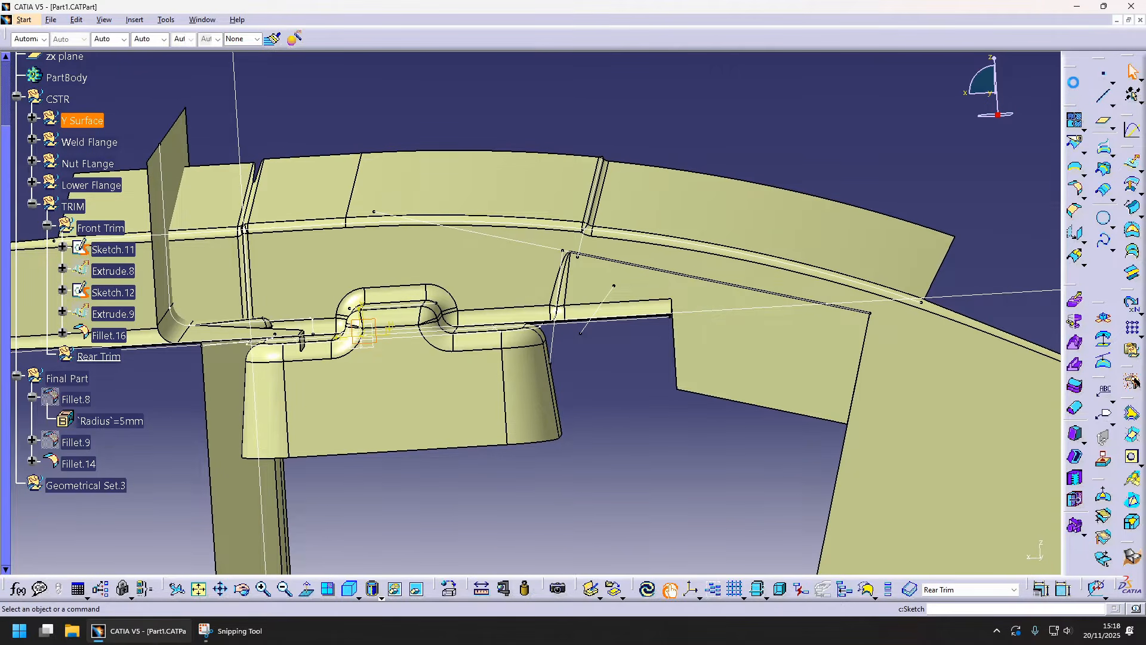
key(l)
scroll(538, 339, up, 3)
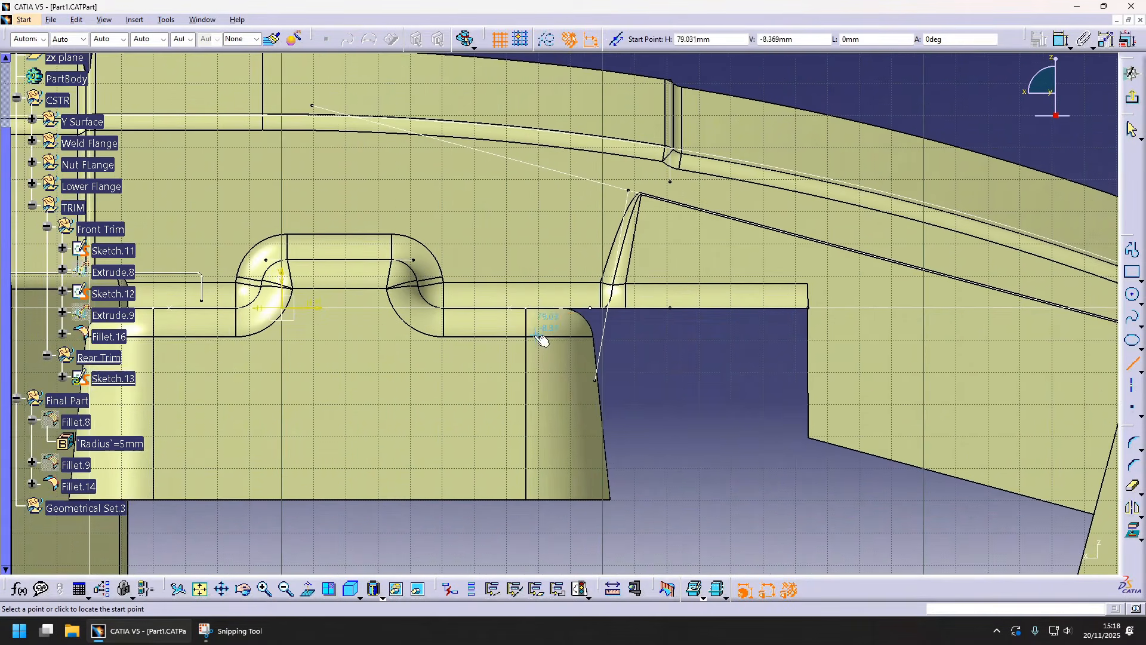
click(464, 330)
middle_drag(464, 329, 595, 327)
click(827, 274)
middle_drag(896, 95, 867, 128)
click(798, 105)
- Dimension the horizontal line 12 mm from the sketch's horizontal axis and the vertical line 55 mm from its vertical axis
click(652, 316)
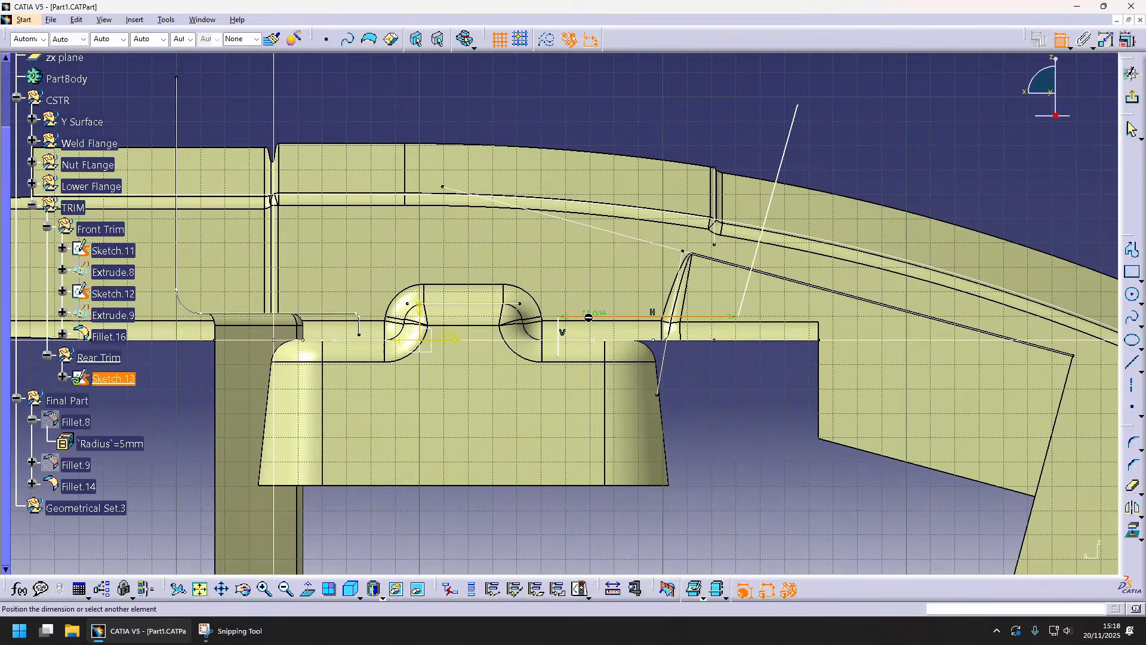
click(680, 340)
double_click(683, 376)
text(16)
key(Return)
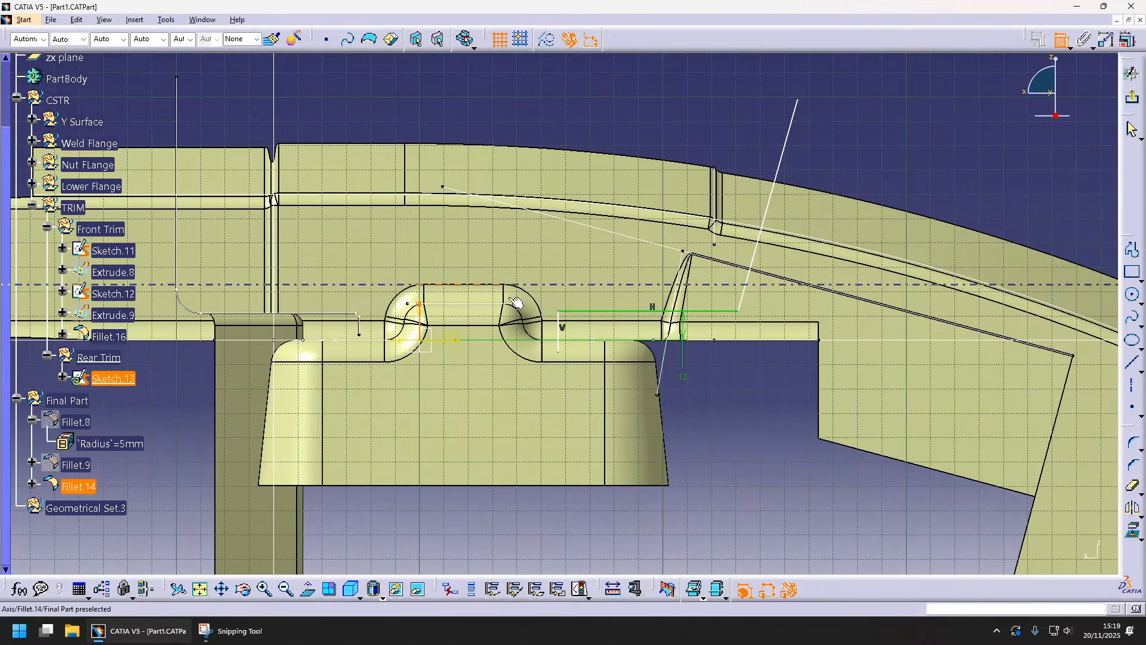
click(558, 335)
double_click(524, 494)
text(55)
key(Return)
- Round the vertical-to-horizontal junction with a 1 mm corner and the horizontal-to-slanted junction with a 6 mm corner
middle_drag(866, 418, 865, 358)
click(1132, 443)
click(591, 308)
double_click(566, 315)
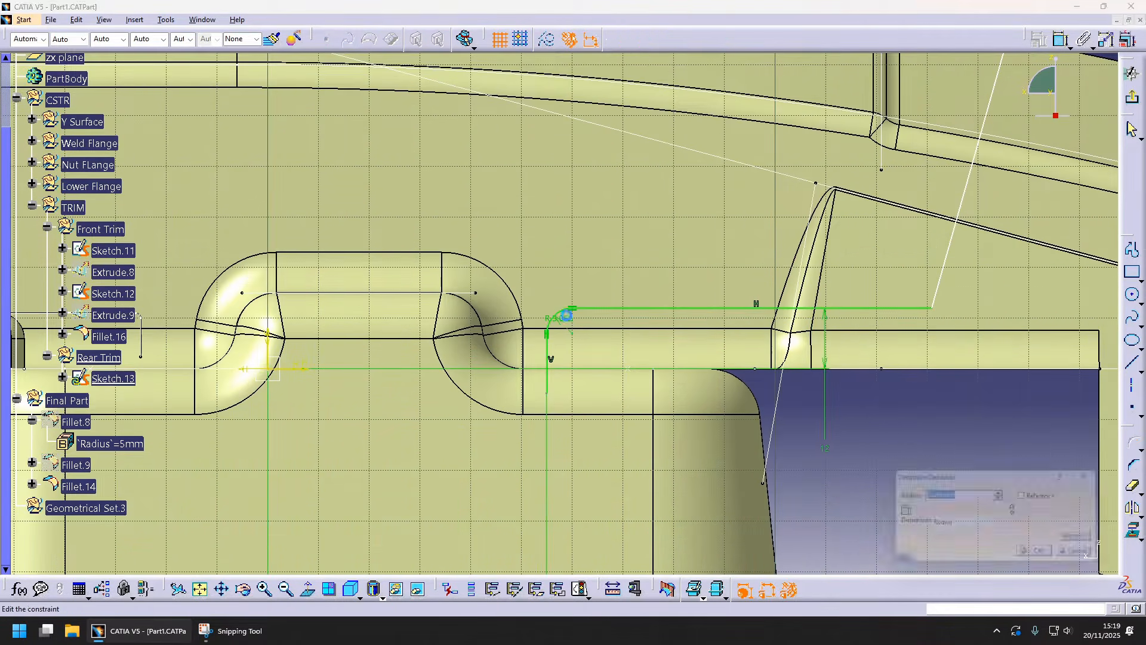
text(1)
key(Return)
middle_drag(1038, 371, 875, 377)
click(696, 315)
double_click(675, 293)
text(6)
key(Return)
- Set the slanted line's angle to the horizontal line to 105 degrees and the 6 mm corner's tangent point 130 mm from the vertical axis
click(1061, 40)
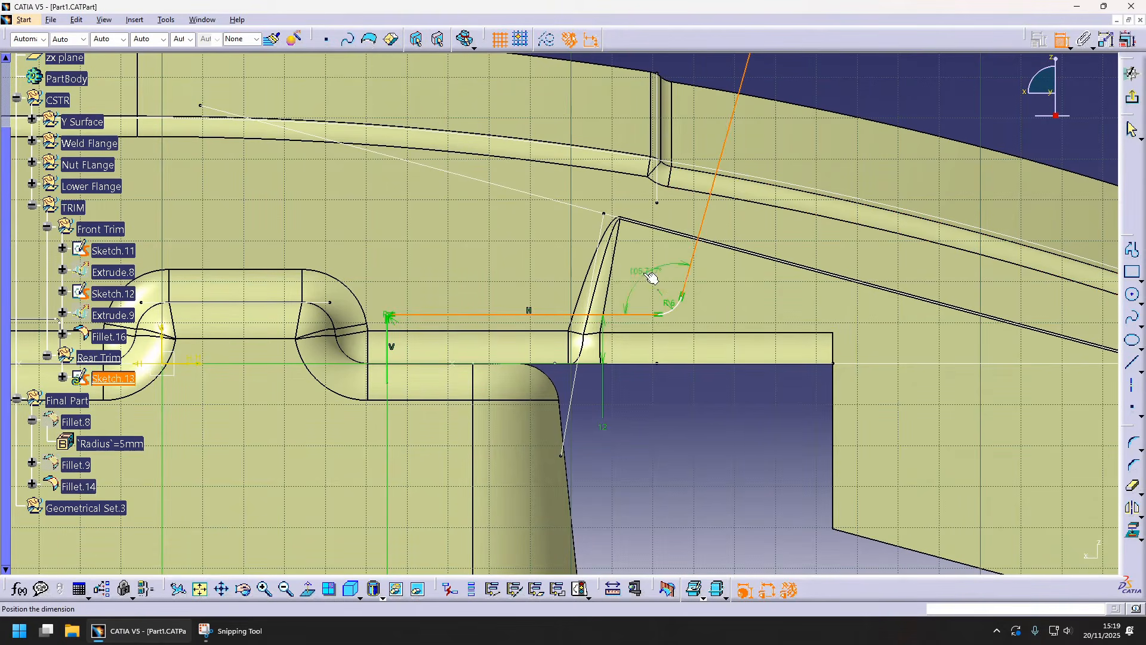
click(652, 278)
middle_drag(447, 301, 608, 275)
click(404, 315)
double_click(768, 396)
text(125)
key(Return)
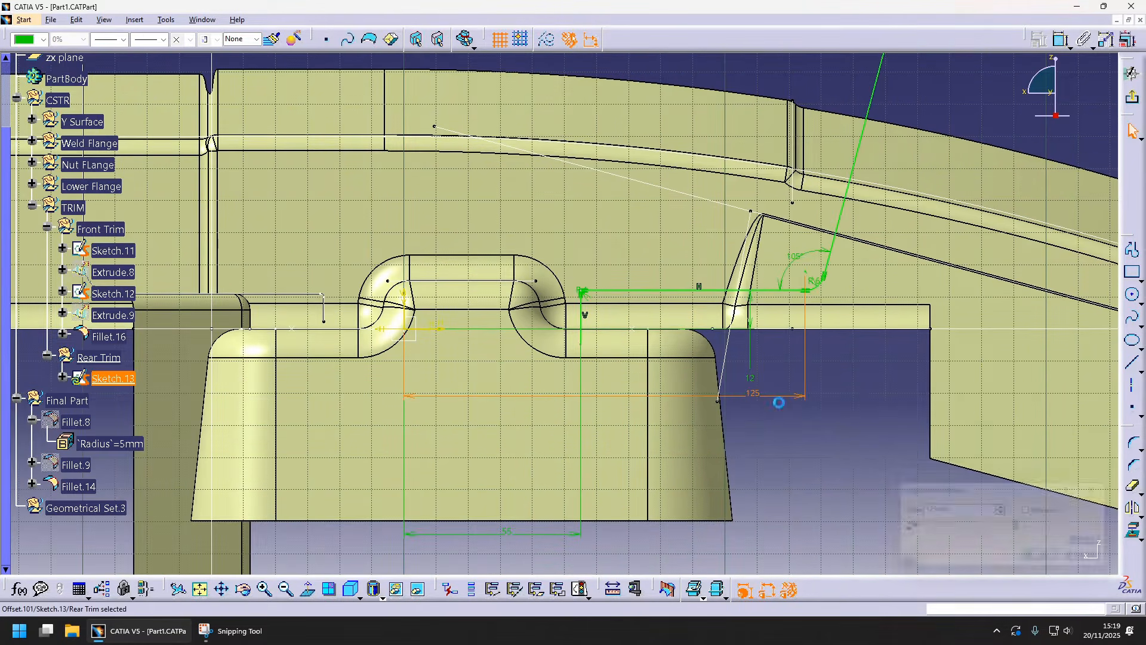
double_click(776, 397)
text(130)
key(Return)
- Set the horizontal line's distance from the sketch's horizontal axis to 10 mm
click(1002, 513)
click(1002, 513)
middle_drag(704, 386, 677, 388)
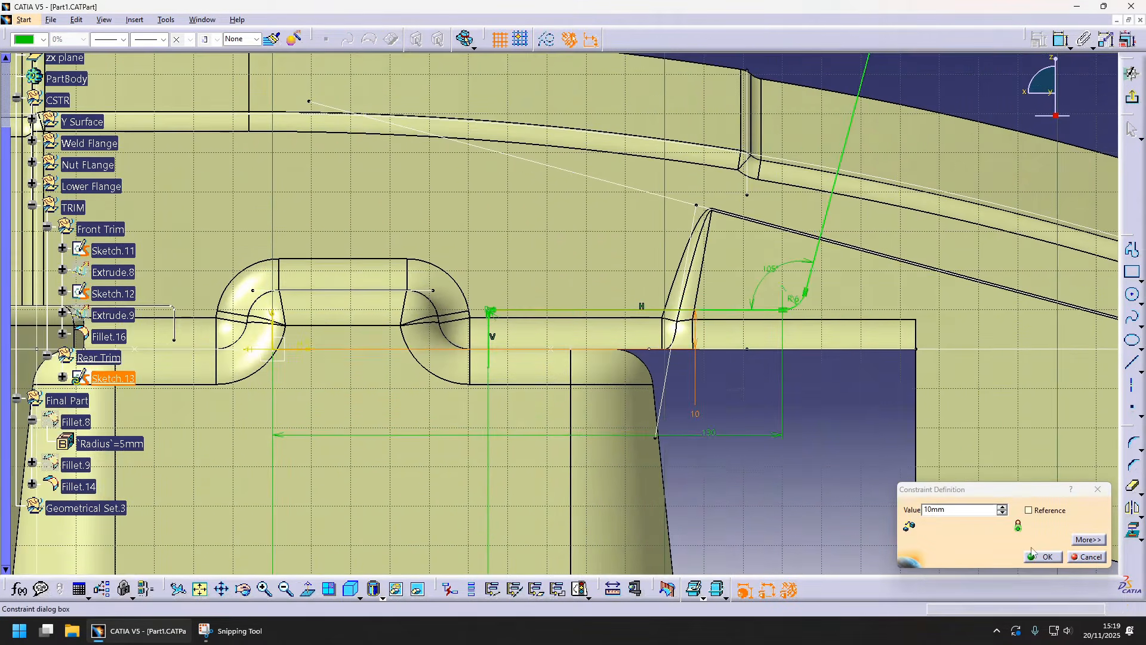
click(1041, 556)
- Extrude Sketch.13 as a surface with limits of 132 mm and 274 mm
middle_drag(969, 149, 969, 241)
middle_drag(483, 478, 483, 391)
click(667, 589)
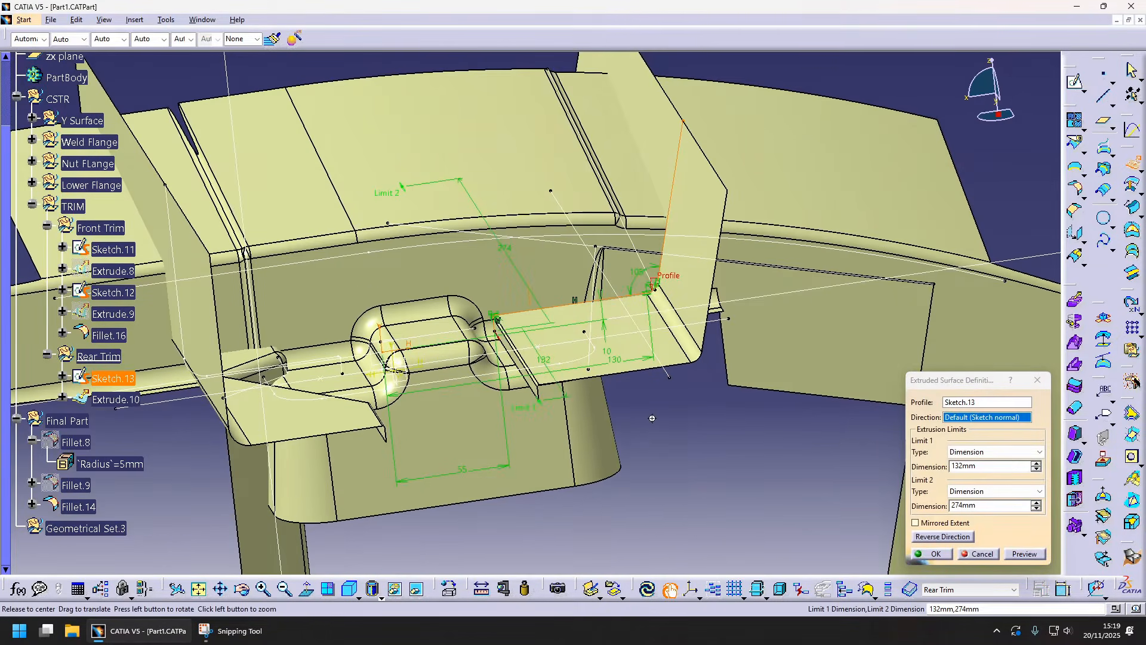
middle_drag(652, 418, 669, 445)
click(941, 561)
- In a new top-view sketch, draw a vertical line and an outward-slanted line at the rear, rounding their junction with a 5 mm corner
mouse_move(591, 388)
middle_down()
mouse_move(583, 403)
mouse_move(468, 450)
mouse_move(501, 471)
middle_up()
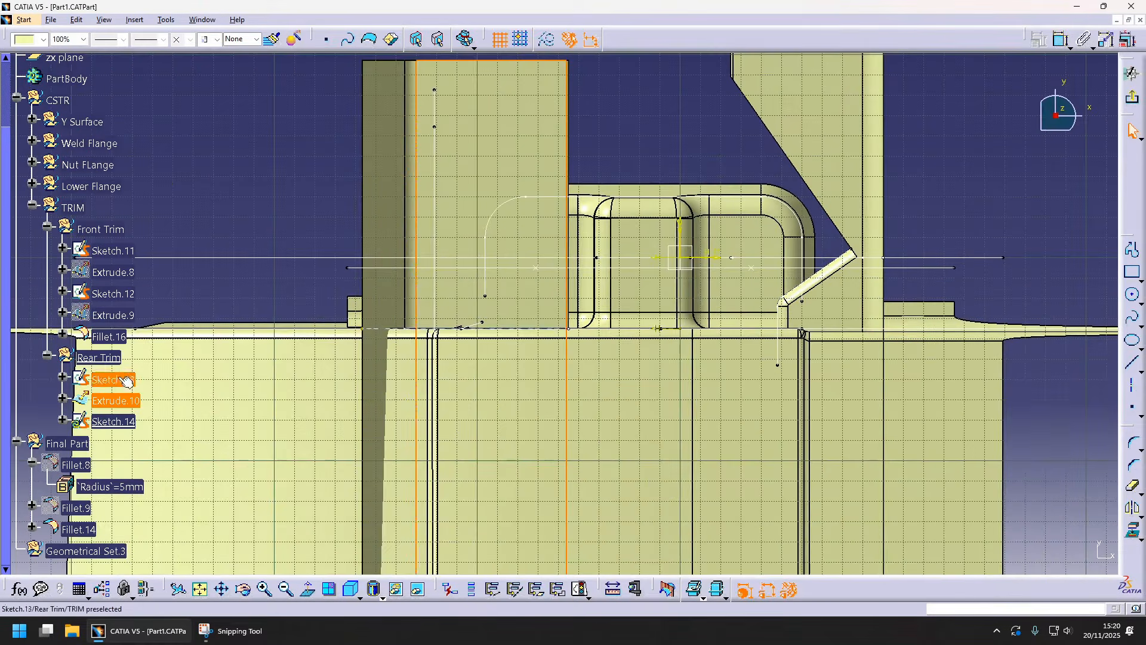
click(1131, 361)
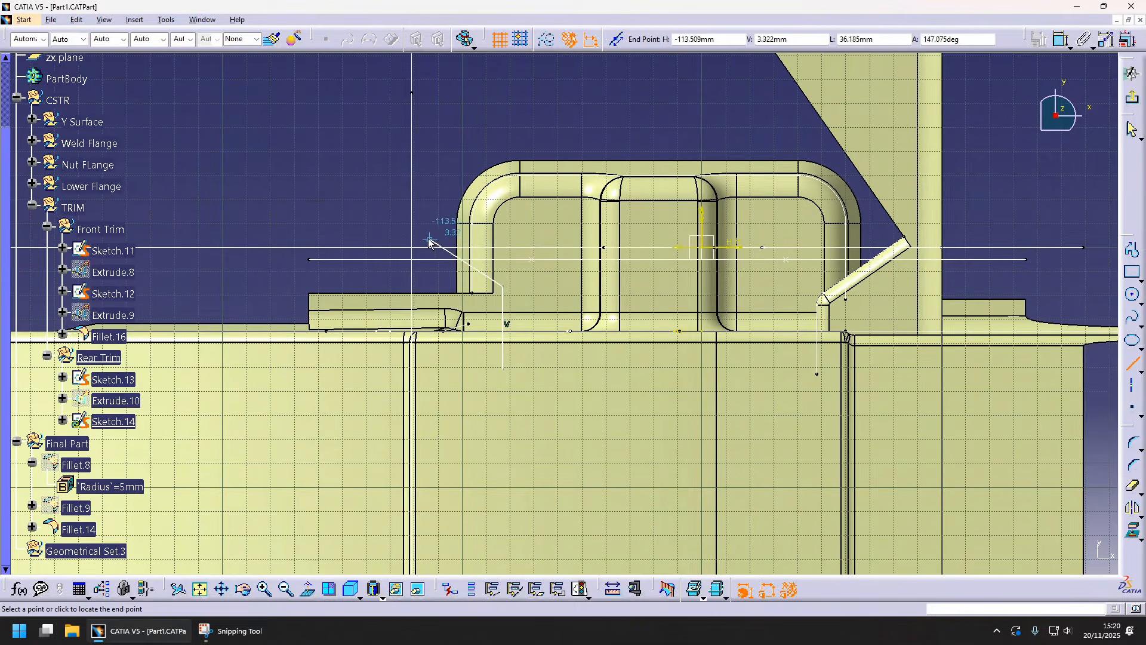
click(1061, 40)
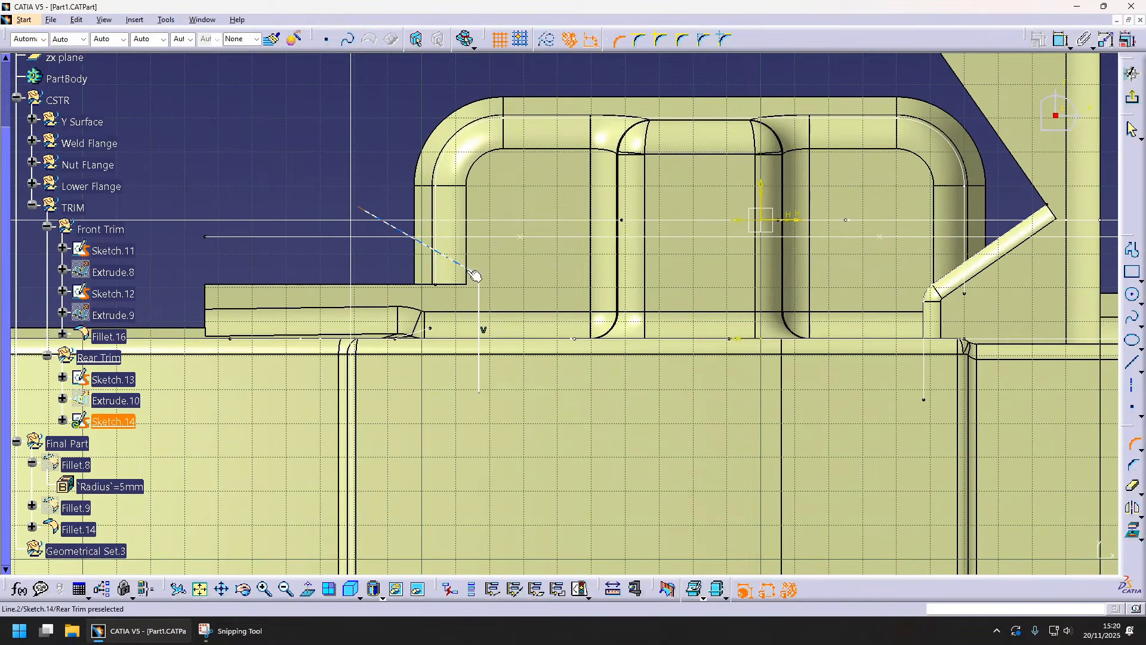
double_click(471, 286)
text(5)
key(Return)
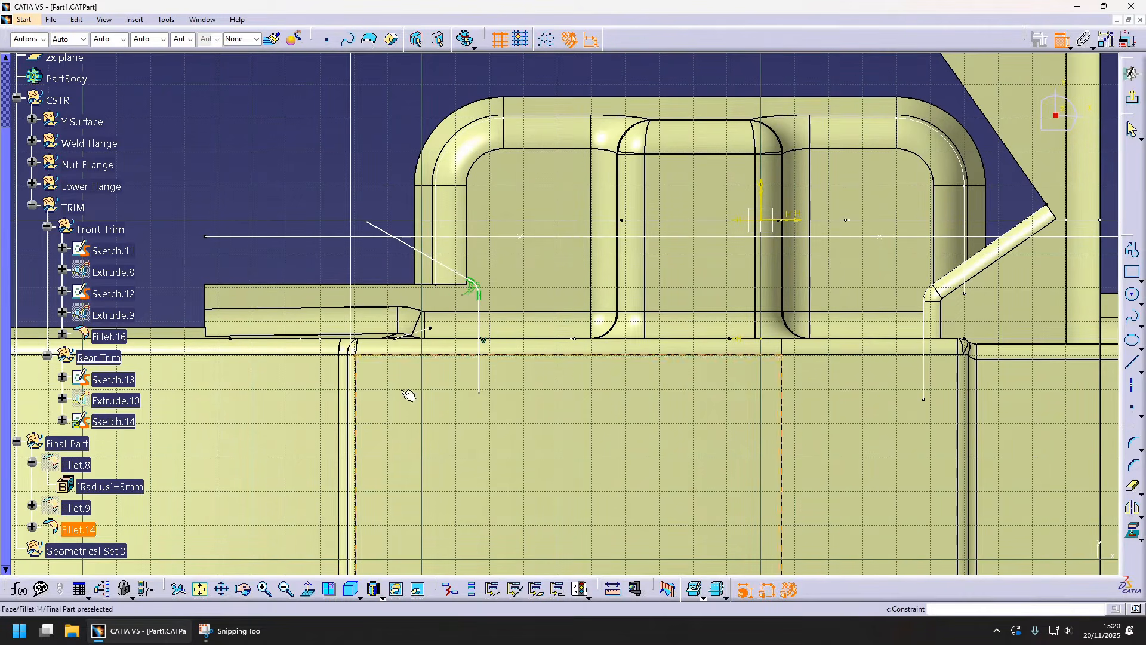
- Dimension the vertical line 83 mm from the sketch's vertical axis
double_click(566, 272)
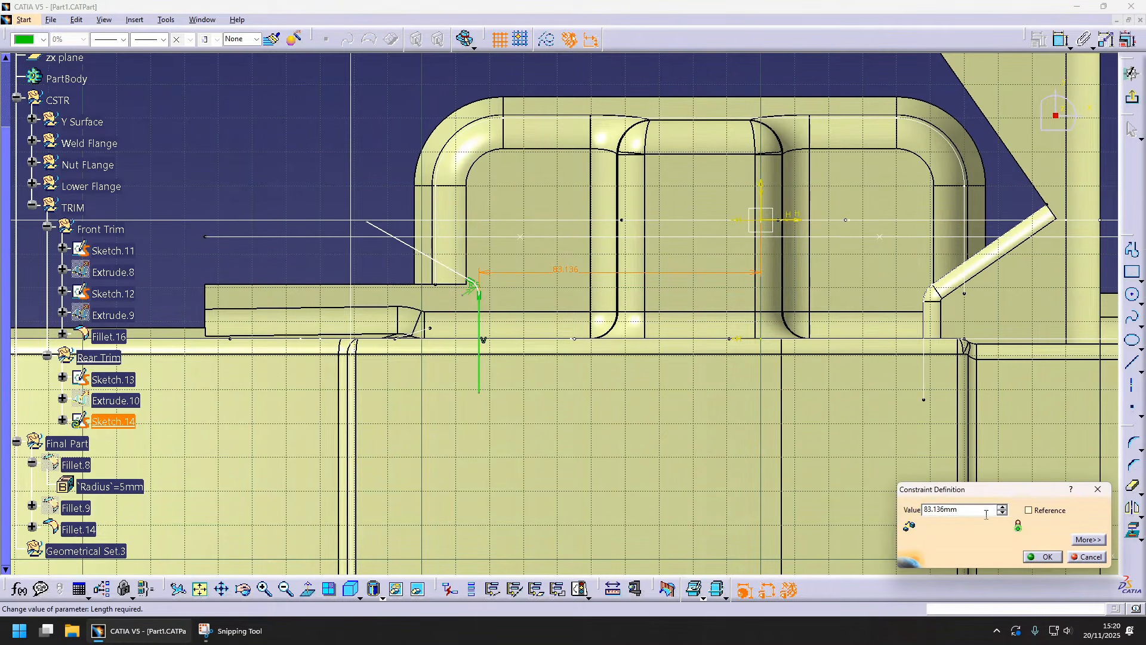
key(BackSpace)
key(BackSpace)
key(BackSpace)
key(BackSpace)
key(BackSpace)
key(BackSpace)
key(Return)
- Dimension the corner's lower tangent point 20 mm from the sketch's horizontal axis
click(478, 295)
click(1060, 40)
click(788, 220)
click(560, 249)
double_click(560, 248)
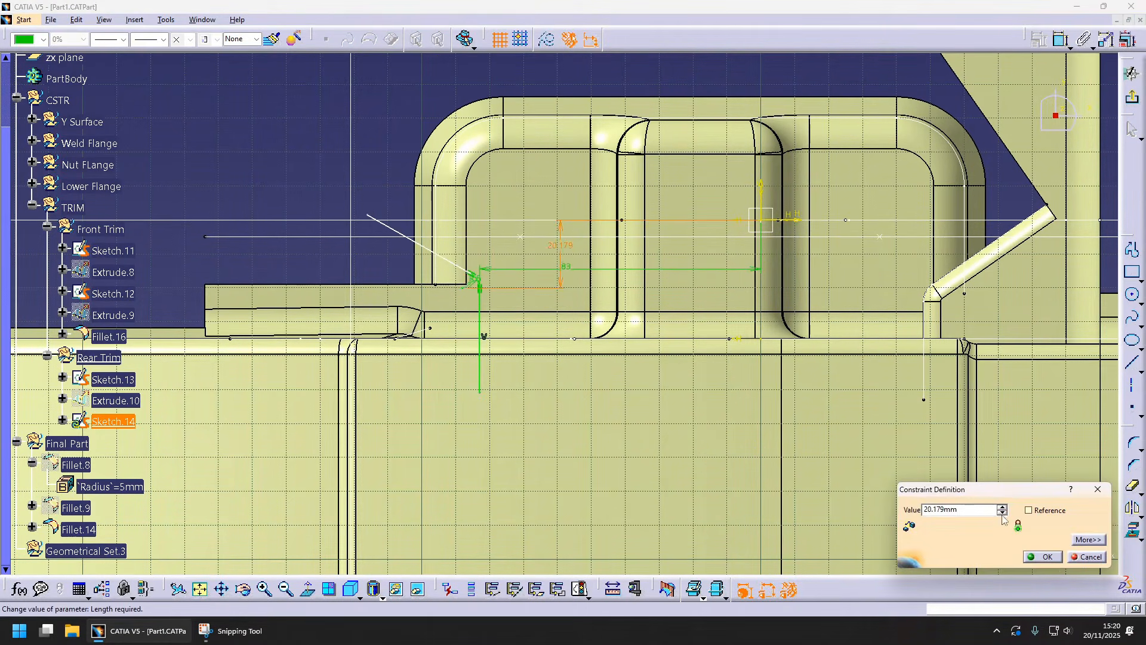
text(20)
key(Return)
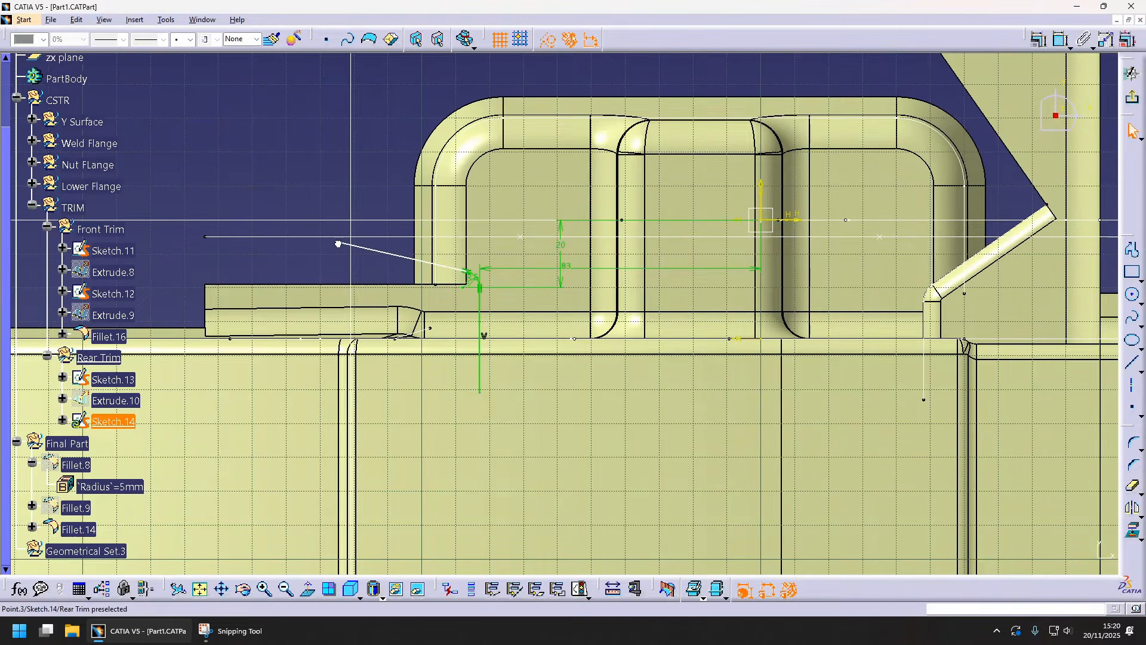
- Extrude Sketch.14 as a surface with limits of 132 mm and 274 mm
double_click(472, 301)
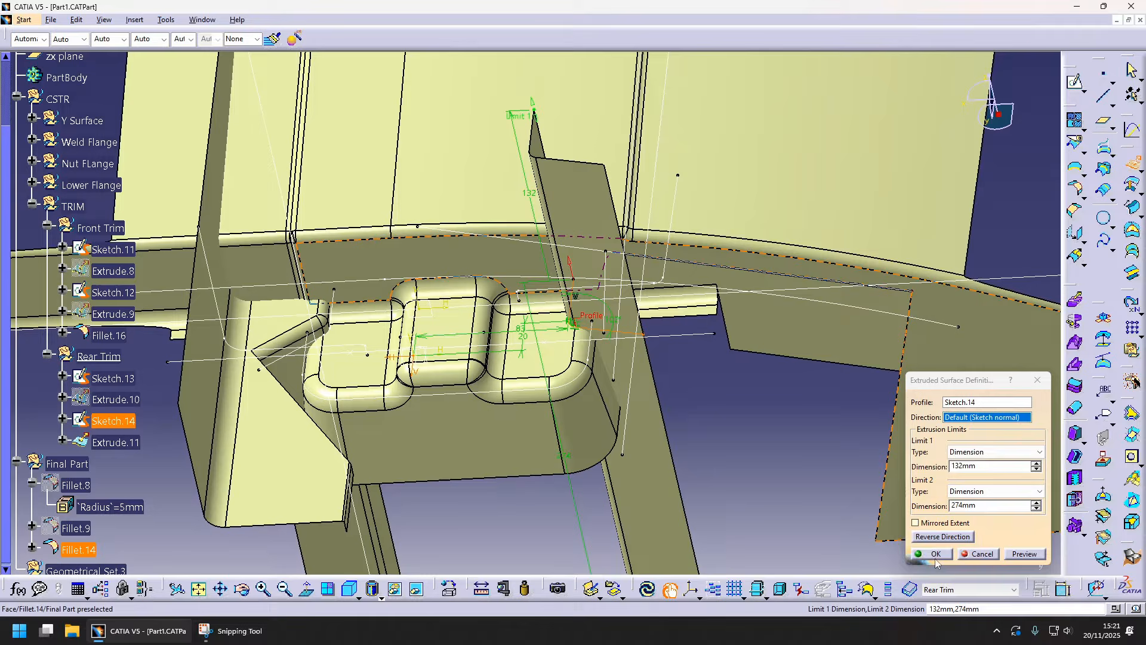
click(934, 556)
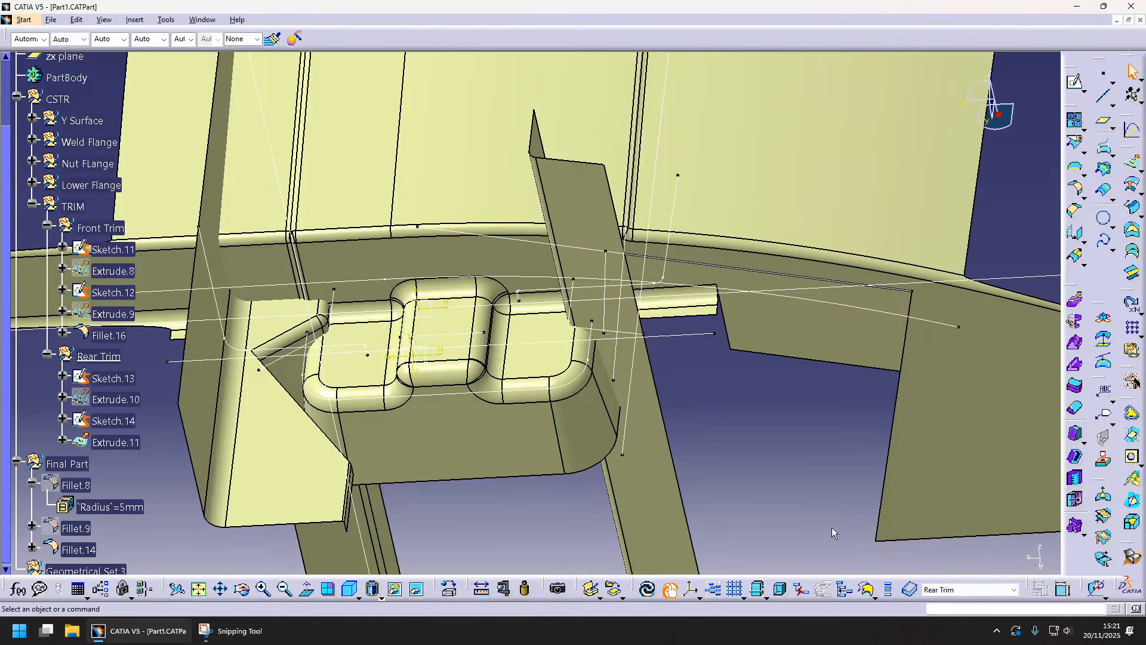
- Fillet Extrude.11 with Extrude.10 using a 5 mm bitangent fillet that trims both supports, and dismiss the resulting warning
middle_drag(552, 386, 570, 352)
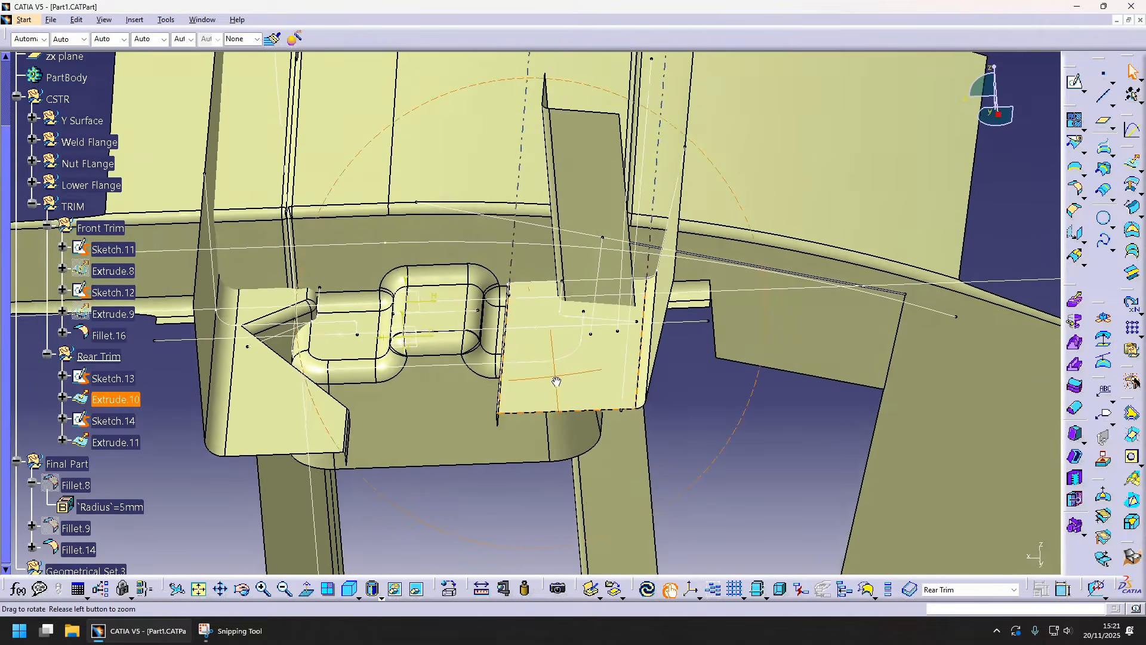
click(1074, 192)
click(602, 403)
middle_drag(602, 402, 603, 239)
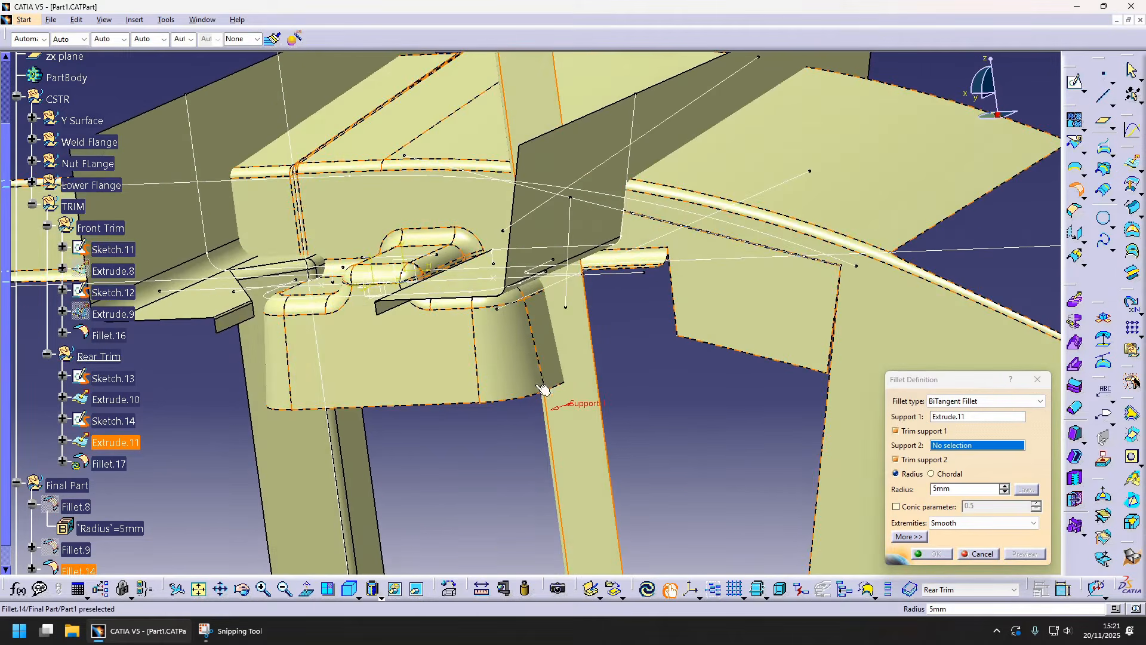
click(615, 236)
middle_drag(562, 307, 816, 424)
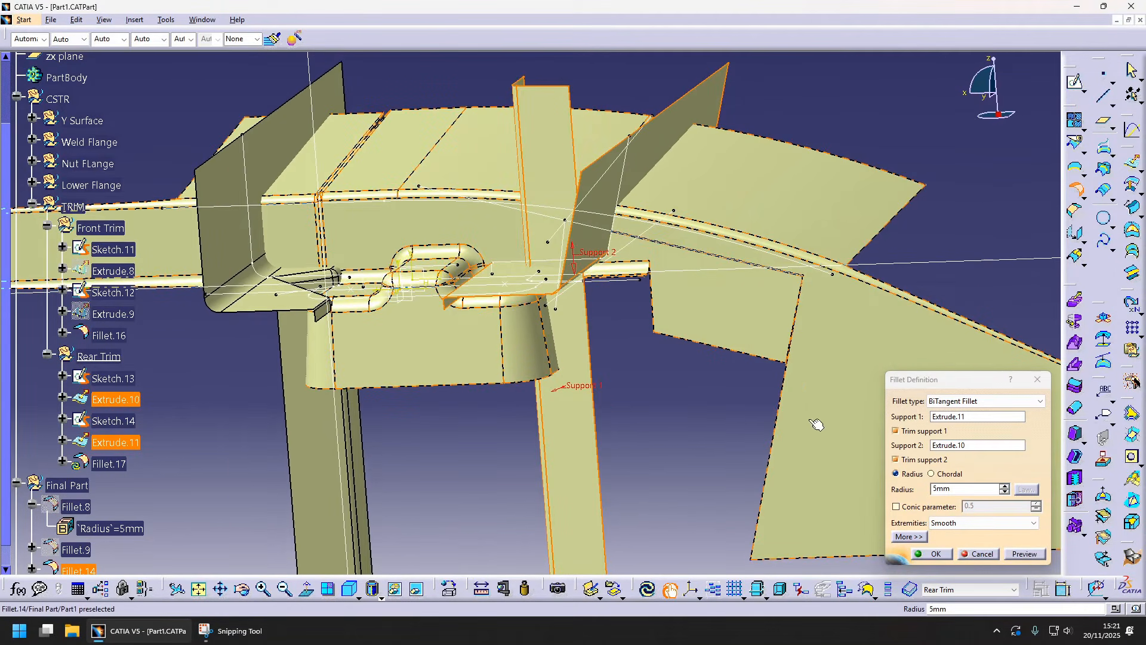
click(1024, 554)
middle_drag(597, 358, 557, 420)
click(1020, 554)
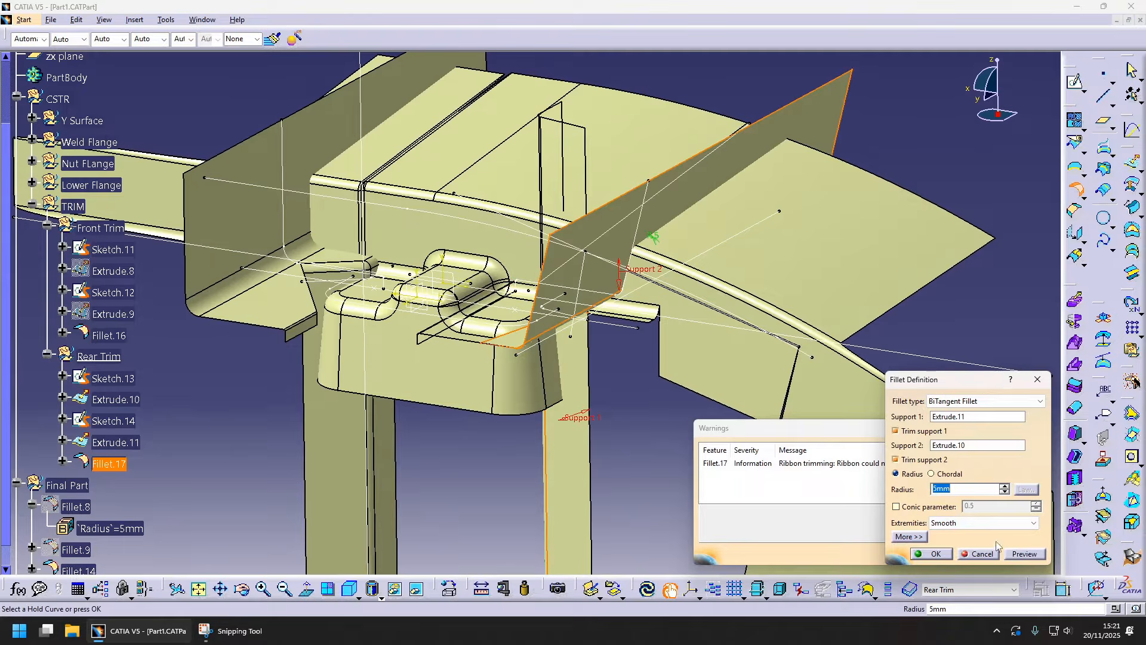
middle_drag(866, 388, 896, 523)
click(947, 554)
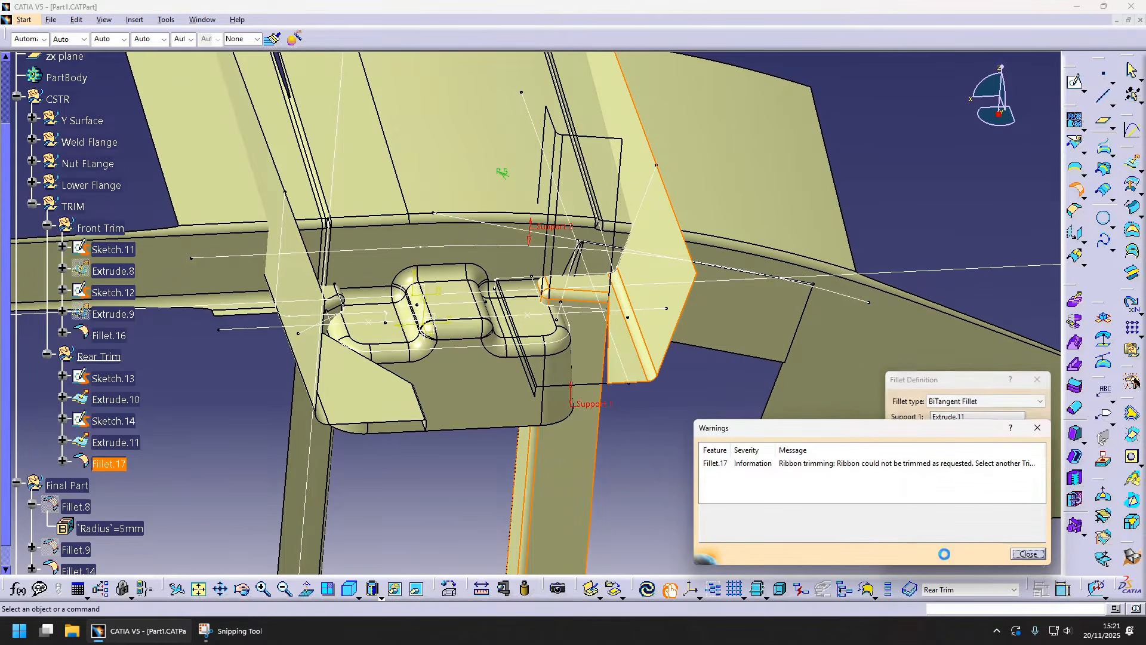
middle_drag(537, 359, 500, 365)
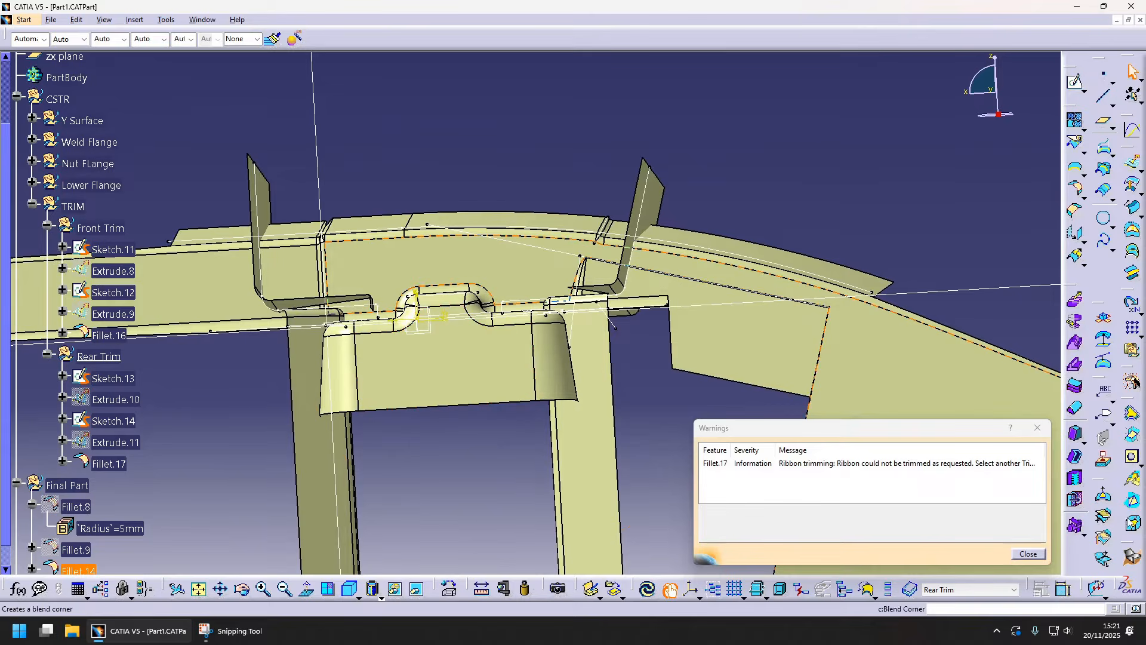
click(1026, 554)
- Insert a geometrical set named Bottom Trim inside the TRIM set
middle_drag(686, 417, 461, 394)
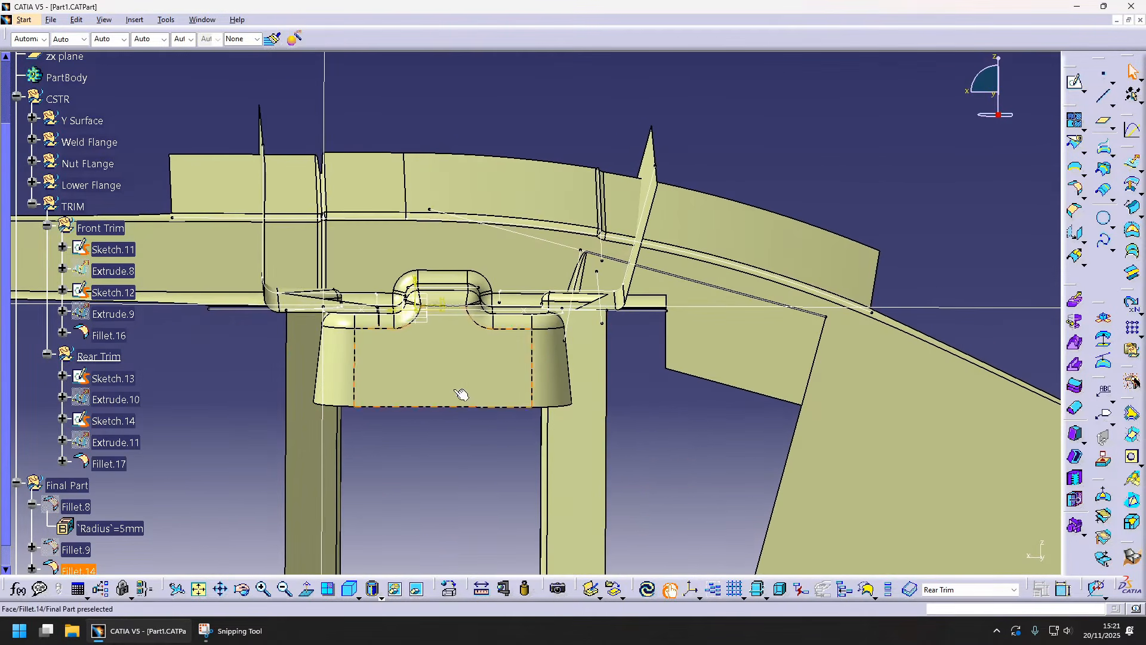
click(72, 206)
click(134, 20)
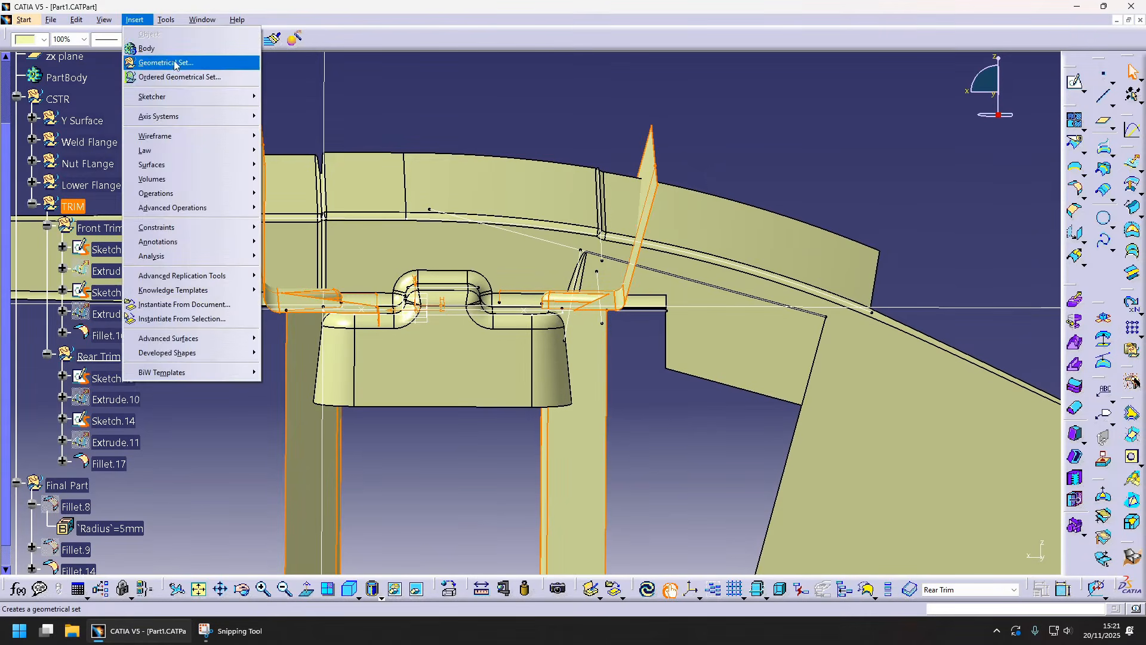
click(157, 62)
click(992, 201)
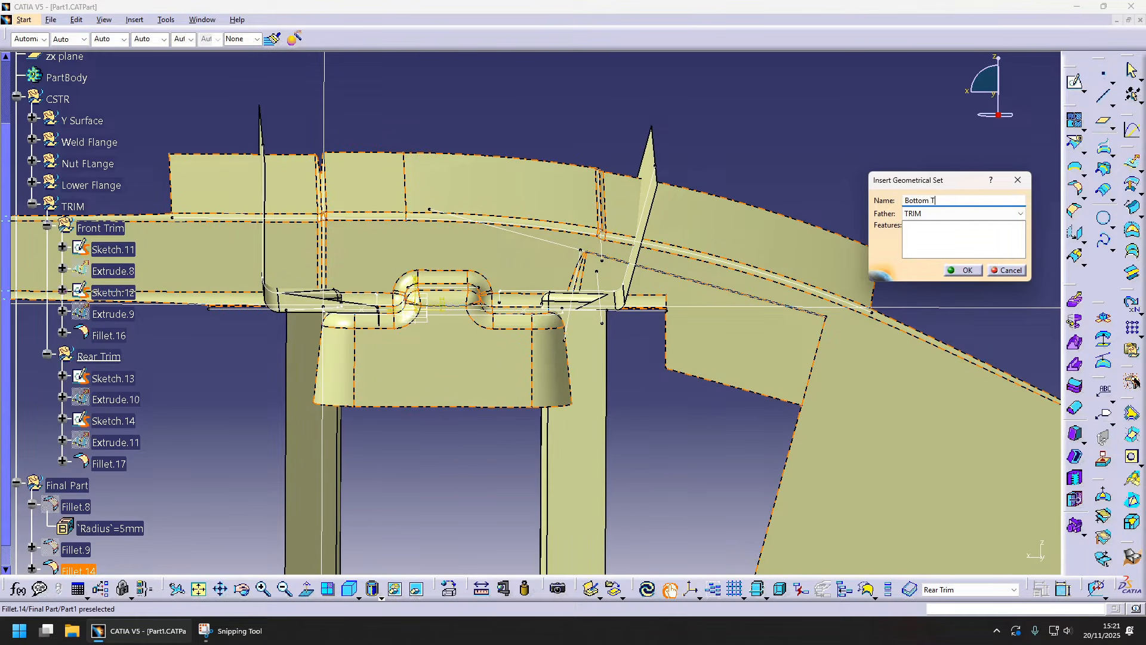
text(Bottom Tree)
key(BackSpace)
key(BackSpace)
text(im)
key(Return)
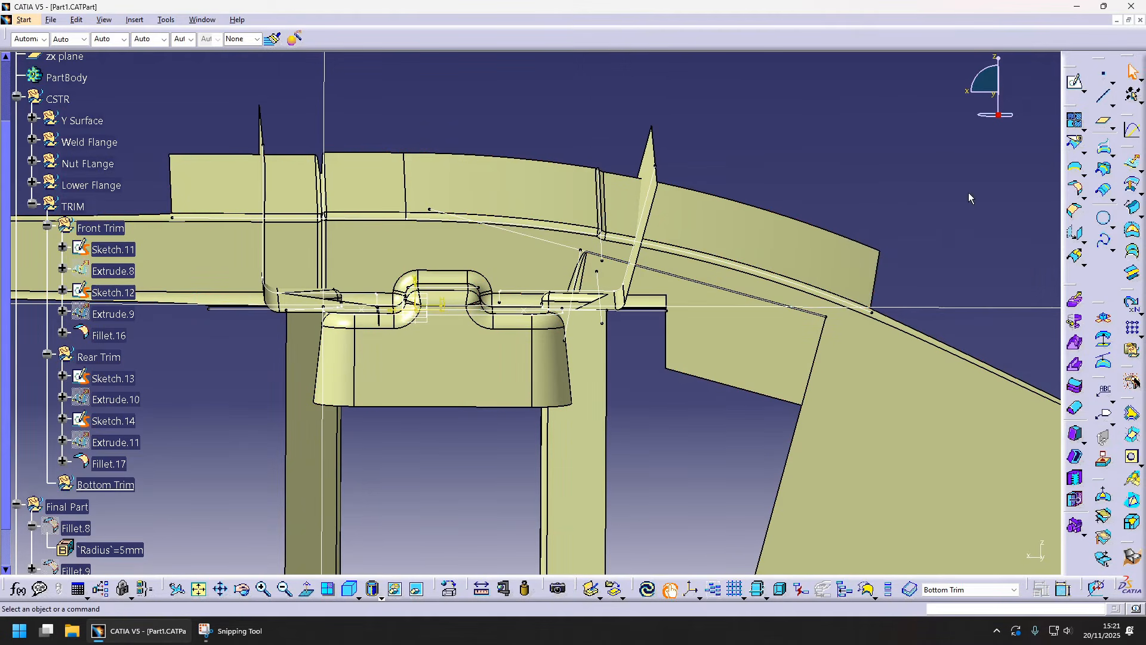
- In a new sketch on the zx plane, draw a long horizontal line across the lower flange, past both of its sides
middle_drag(546, 373, 457, 303)
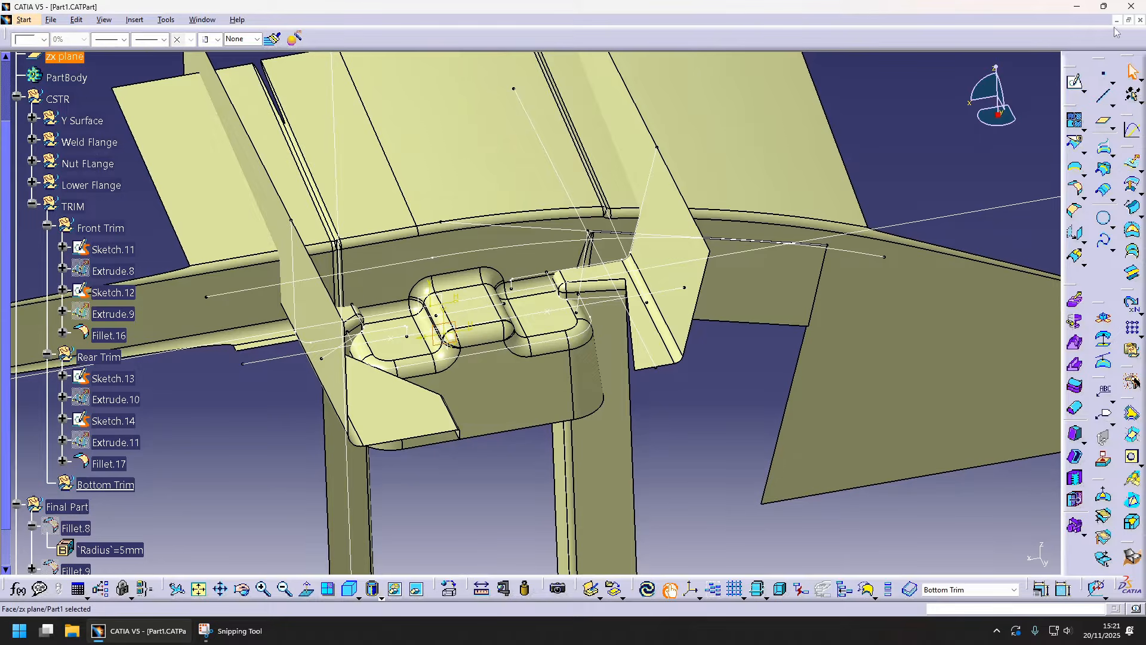
click(1077, 85)
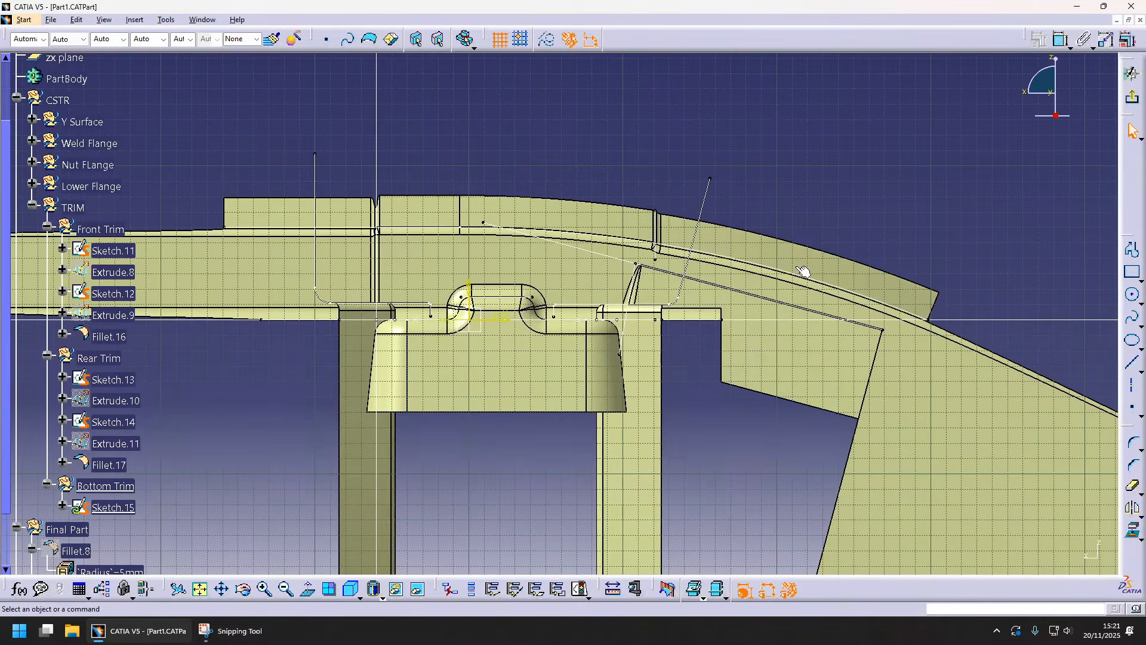
click(1132, 363)
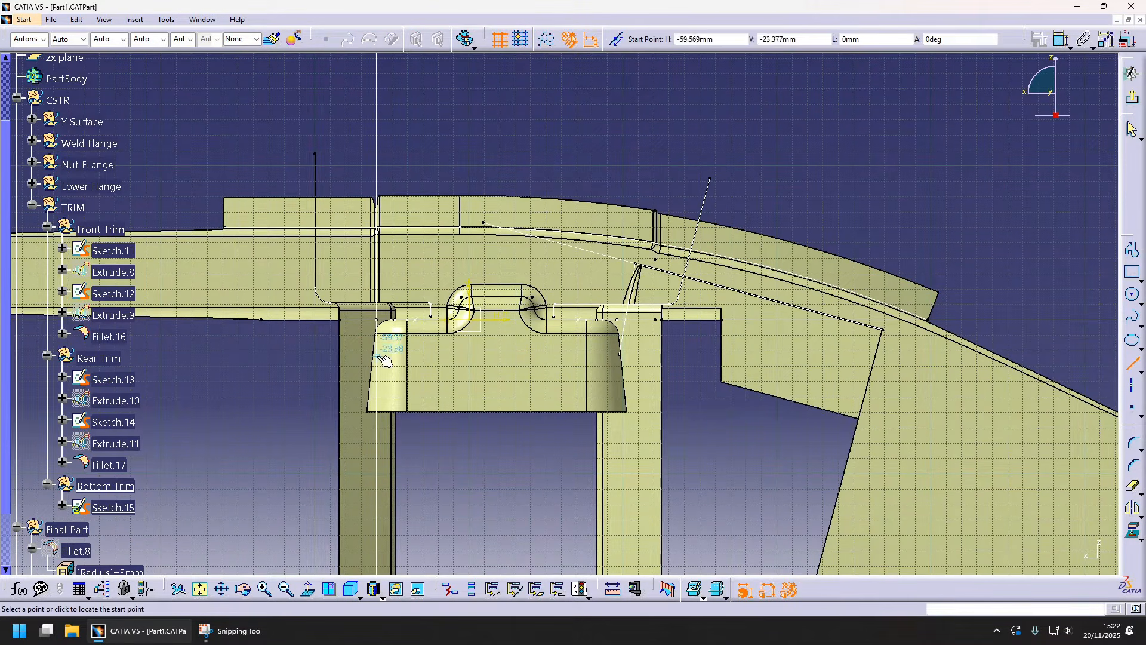
click(319, 361)
click(663, 360)
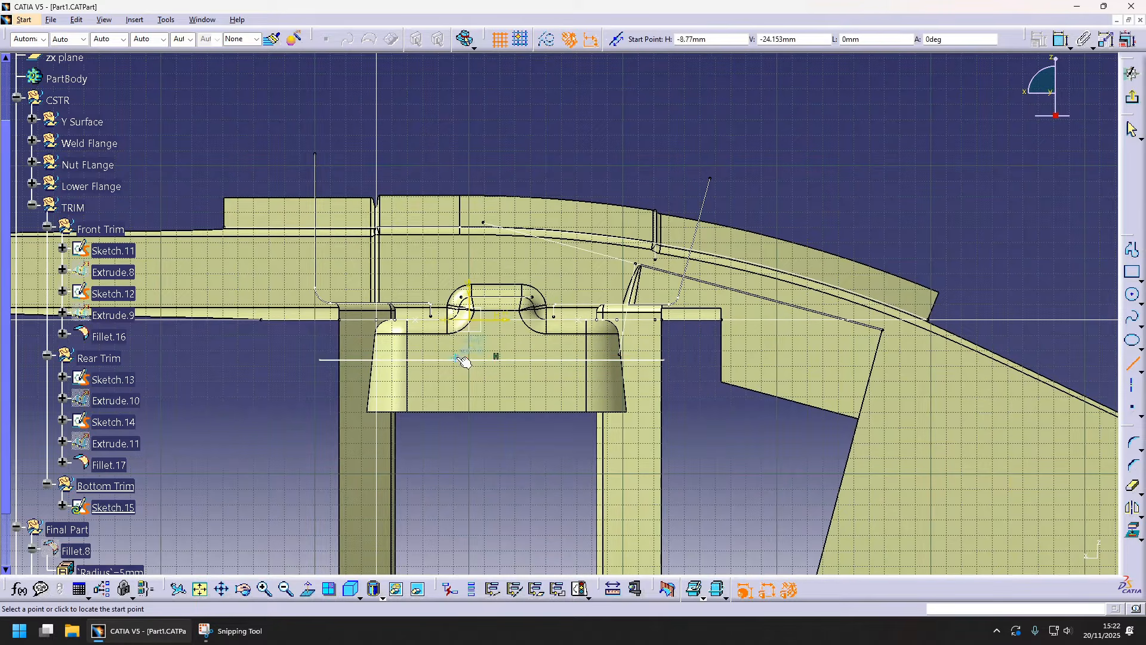
- Draw a raised notch above the horizontal line from a short horizontal top and two outward-slanted sides ending on that line
middle_drag(464, 361, 479, 332)
click(472, 332)
click(573, 288)
click(573, 289)
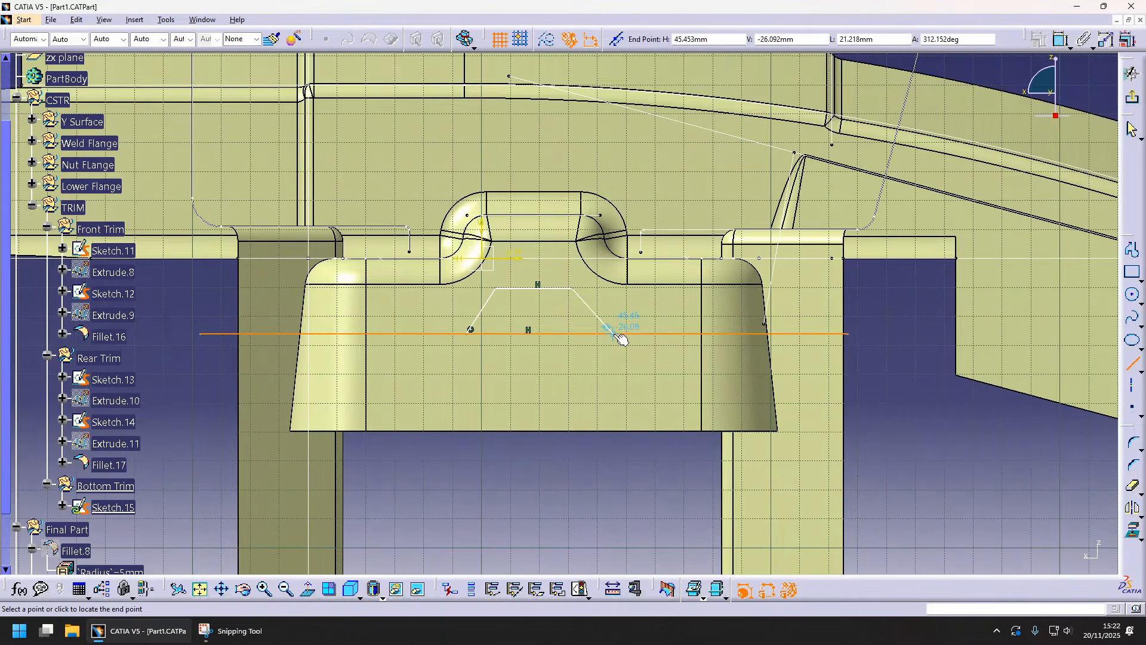
click(599, 333)
- Draw a vertical axis down from the middle of the notch's top line and dimension it 18 mm from the sketch's vertical axis
key(a)
click(530, 288)
click(531, 382)
key(c)
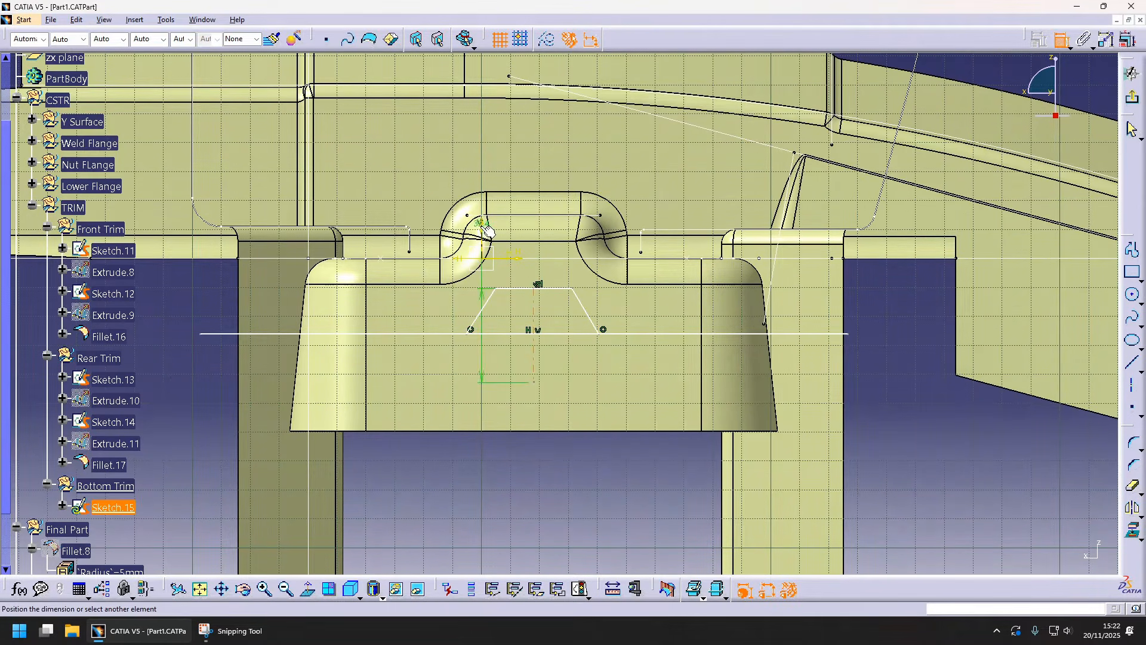
click(482, 233)
click(500, 353)
double_click(500, 353)
text(18)
key(Return)
- Make the notch's two slanted sides symmetric about the vertical construction axis
click(493, 300)
click(579, 301)
right_click(583, 302)
click(533, 313)
- Round the notch's two upper corners with 12 mm radii
double_click(1132, 443)
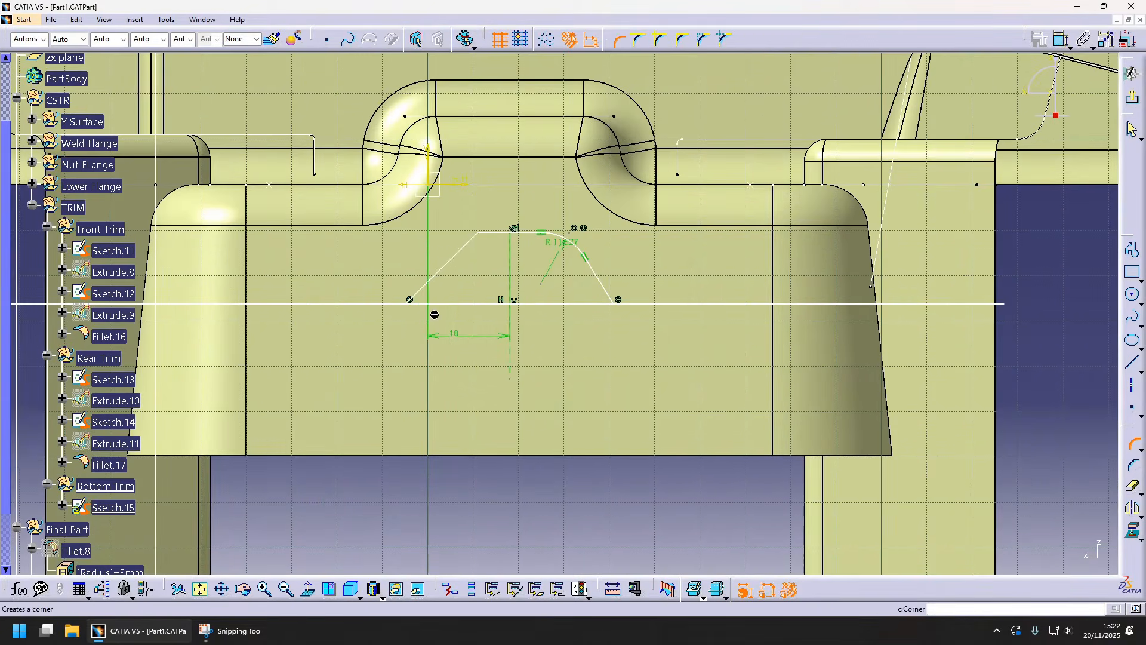
double_click(463, 242)
text(12)
key(Return)
double_click(570, 249)
text(12)
key(Return)
- Dimension the long horizontal line 23 mm from the sketch's horizontal axis
click(580, 263)
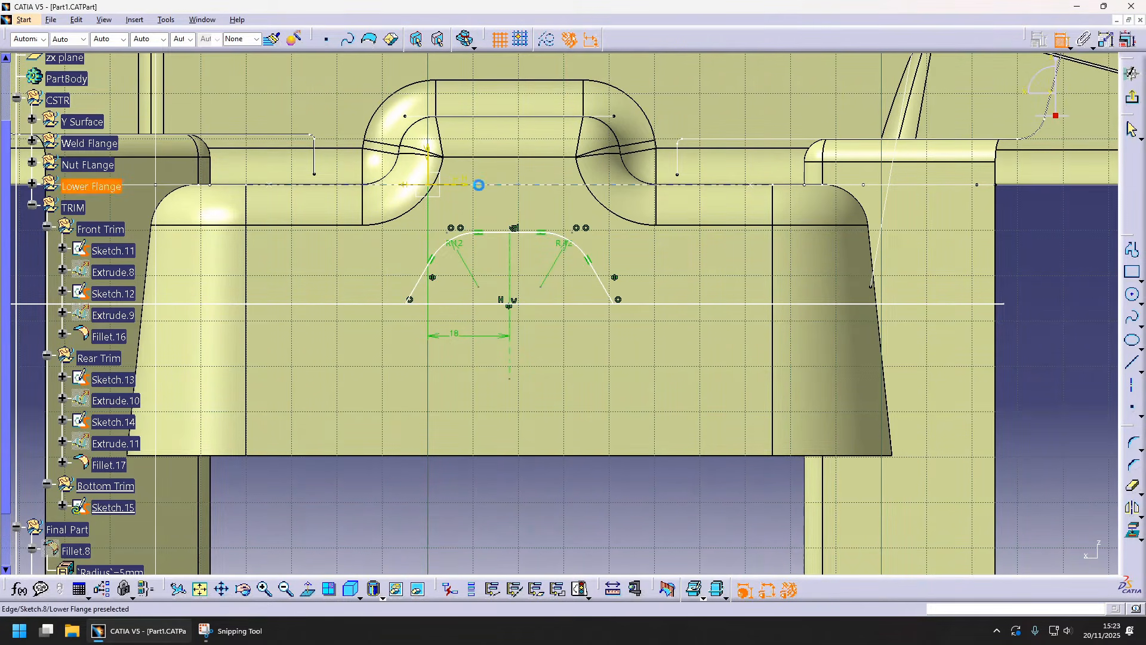
click(478, 184)
double_click(358, 257)
text(23)
key(Return)
- Round both junctions between the notch's slanted sides and the long horizontal line with 10 mm corners
click(563, 289)
double_click(1132, 443)
click(606, 288)
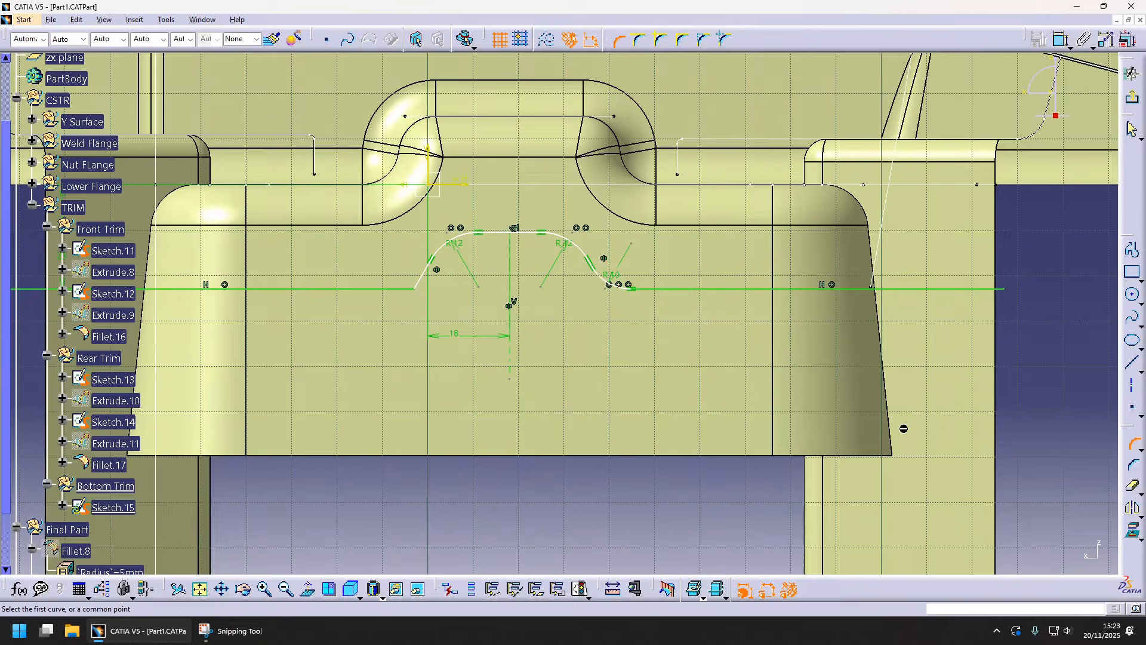
click(416, 288)
- Dimension the angle between the notch's two slanted sides at 60°
click(1061, 39)
middle_drag(431, 263, 431, 197)
click(562, 312)
click(925, 313)
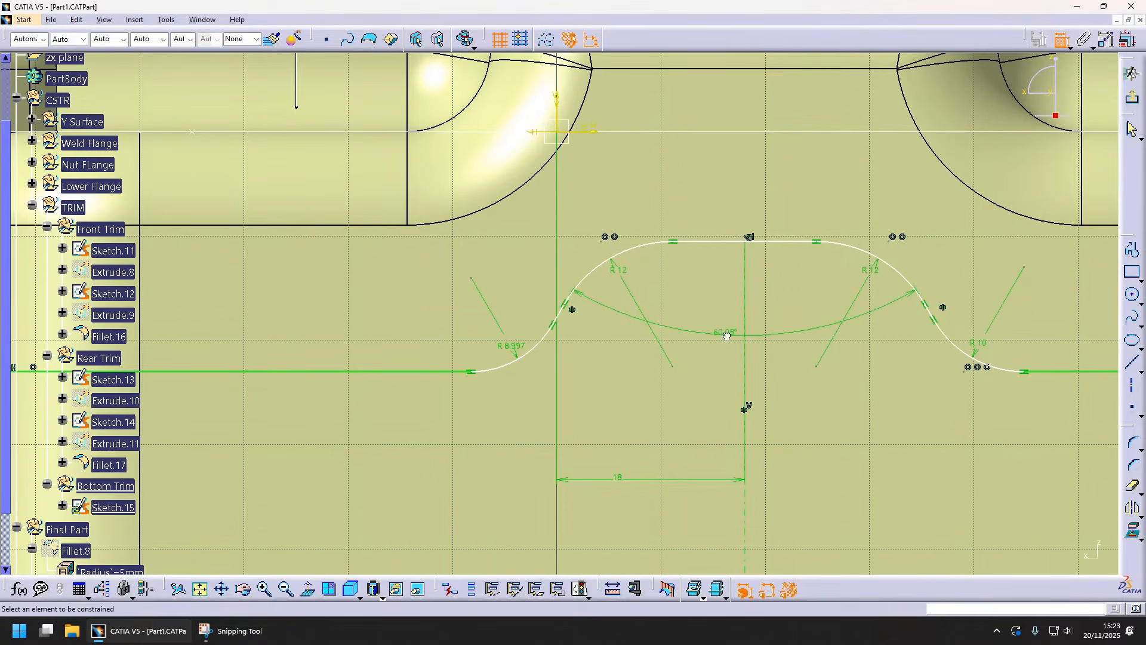
click(726, 328)
- Dimension the notch's top line 10 mm from the sketch's horizontal axis
ctrl+middle_drag(747, 164, 686, 257)
click(624, 286)
click(588, 243)
double_click(601, 264)
text(10)
key(Return)
- Delete the symmetry constraint on the slanted sides and dimension the notch's top line 15 mm long
ctrl+middle_drag(645, 328, 645, 250)
click(534, 371)
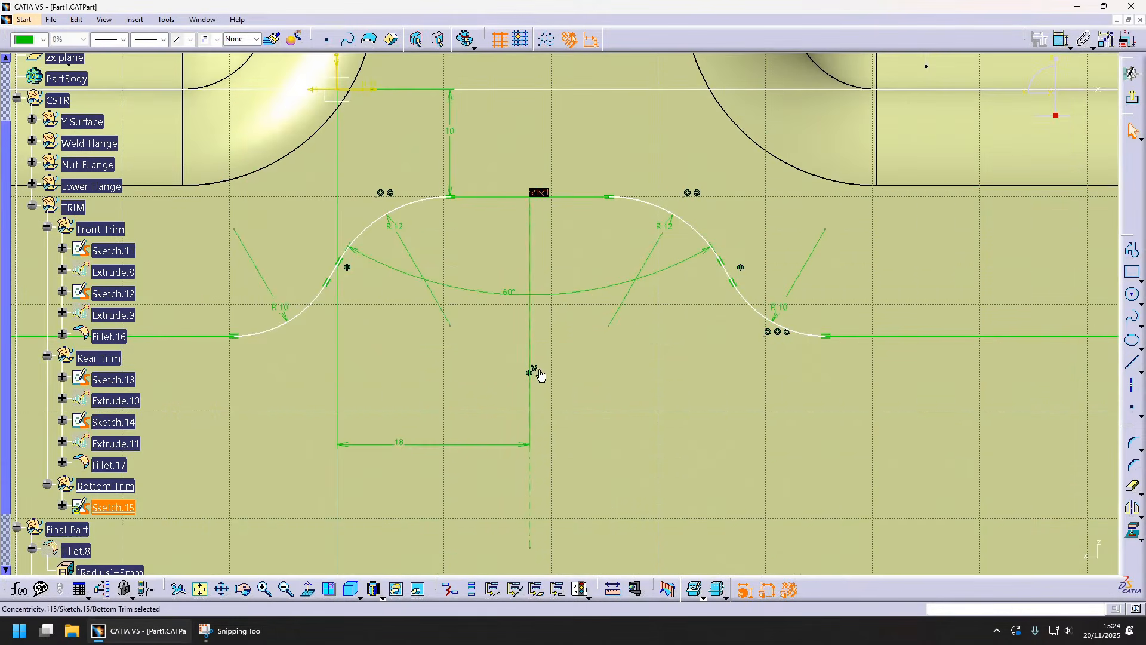
key(Delete)
click(1060, 39)
click(332, 271)
ctrl+middle_drag(340, 282, 341, 214)
key(Escape)
ctrl+middle_drag(705, 209, 645, 281)
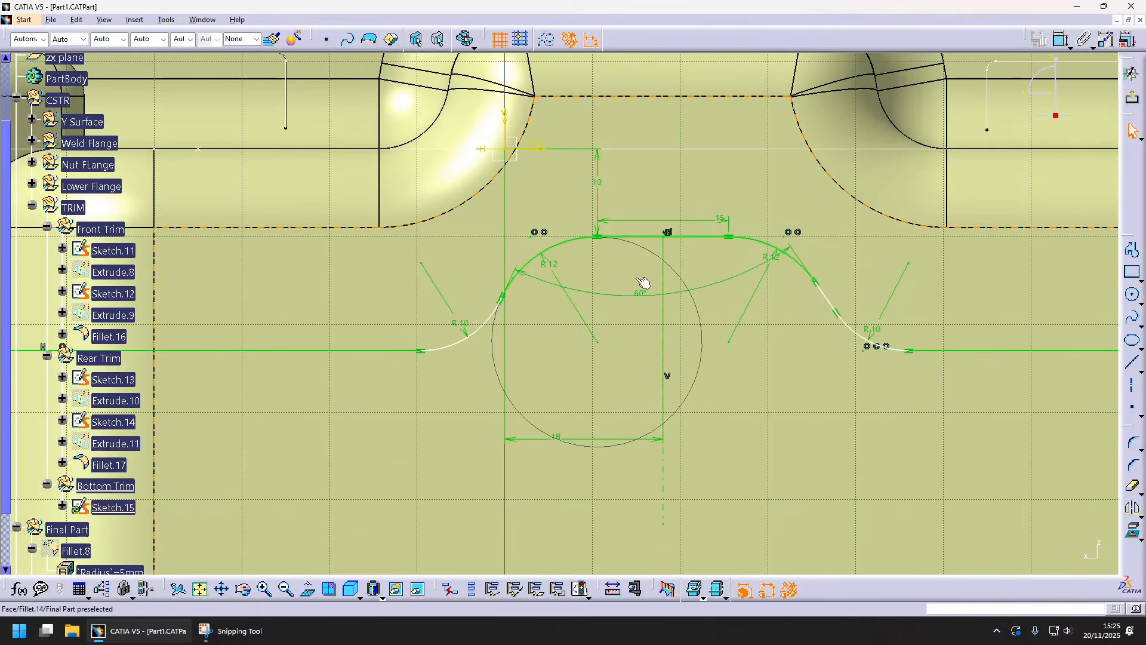
- Try to make the slanted sides symmetric about the vertical construction axis again, and undo it
drag(835, 312, 811, 330)
right_click(532, 312)
click(1060, 38)
right_click(581, 317)
click(627, 412)
click(663, 379)
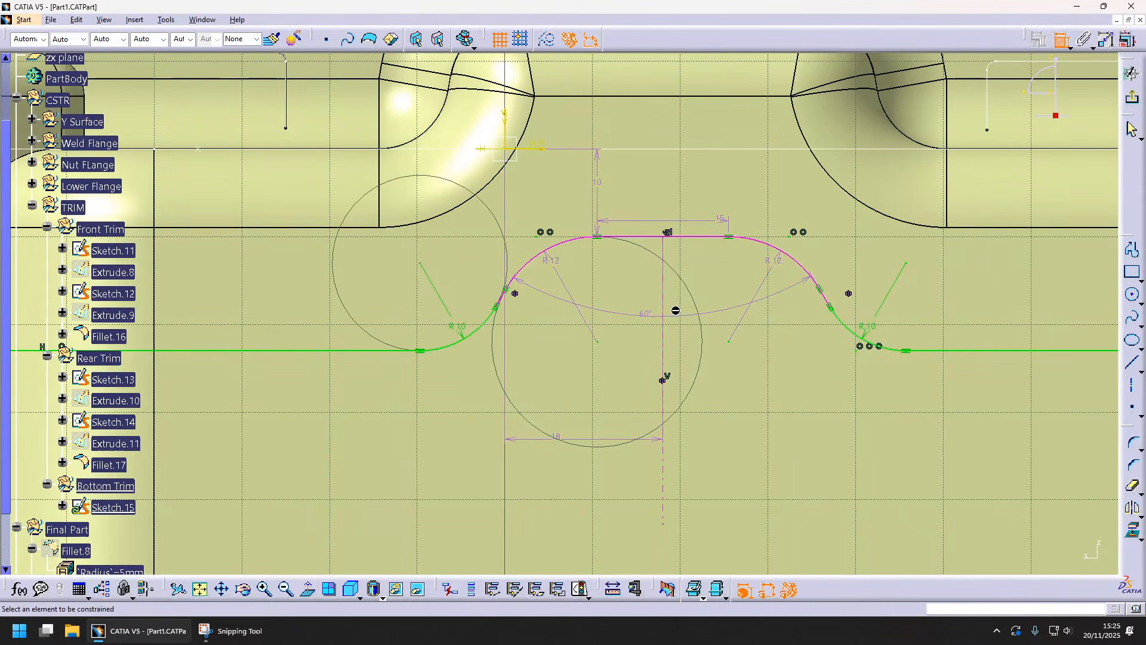
key(ctrl+z)
- Finish the notch sketch and extrude it as a surface in the Bottom Trim set
click(824, 297)
click(813, 317)
mouse_move(813, 317)
ctrl+middle_down()
mouse_move(813, 406)
mouse_move(761, 364)
ctrl+middle_up()
click(1132, 105)
click(1132, 162)
click(936, 557)
- Change the fill colour of the whole TRIM set to cyan
click(73, 206)
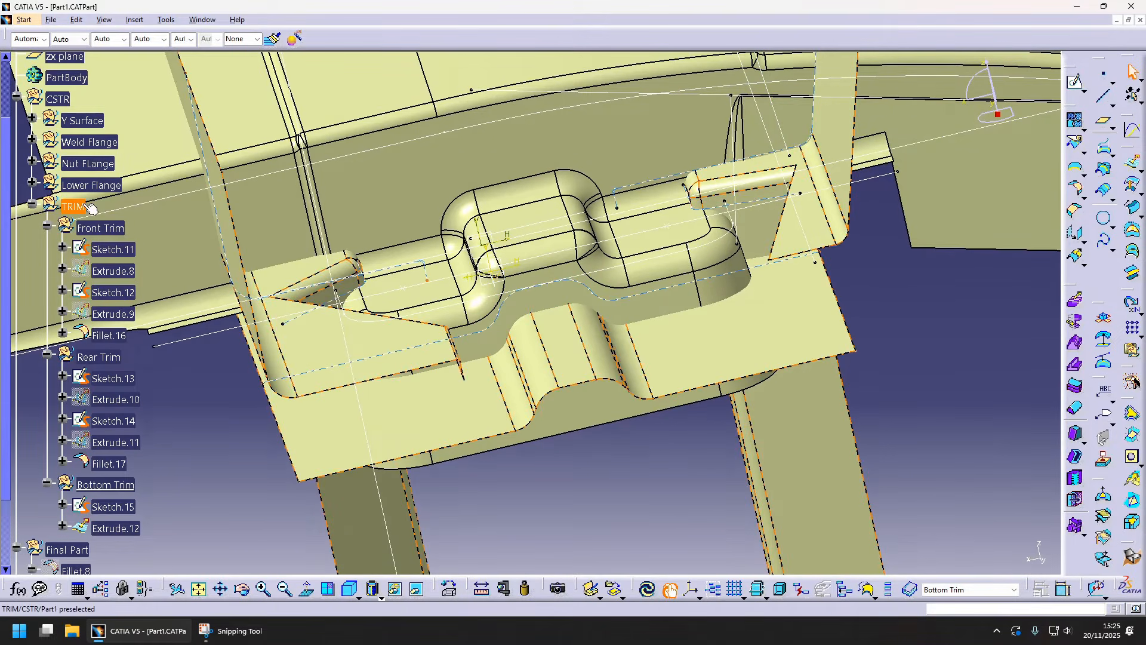
click(44, 39)
click(34, 195)
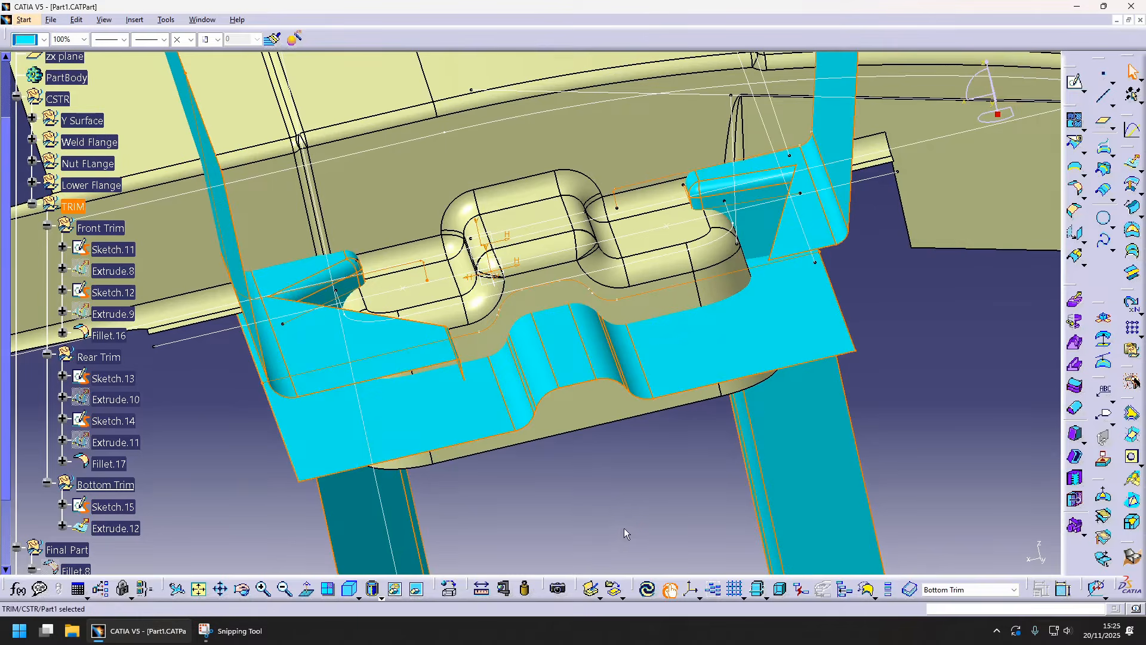
- Insert a geometrical set named Top Trim inside the TRIM set
middle_drag(624, 528, 517, 313)
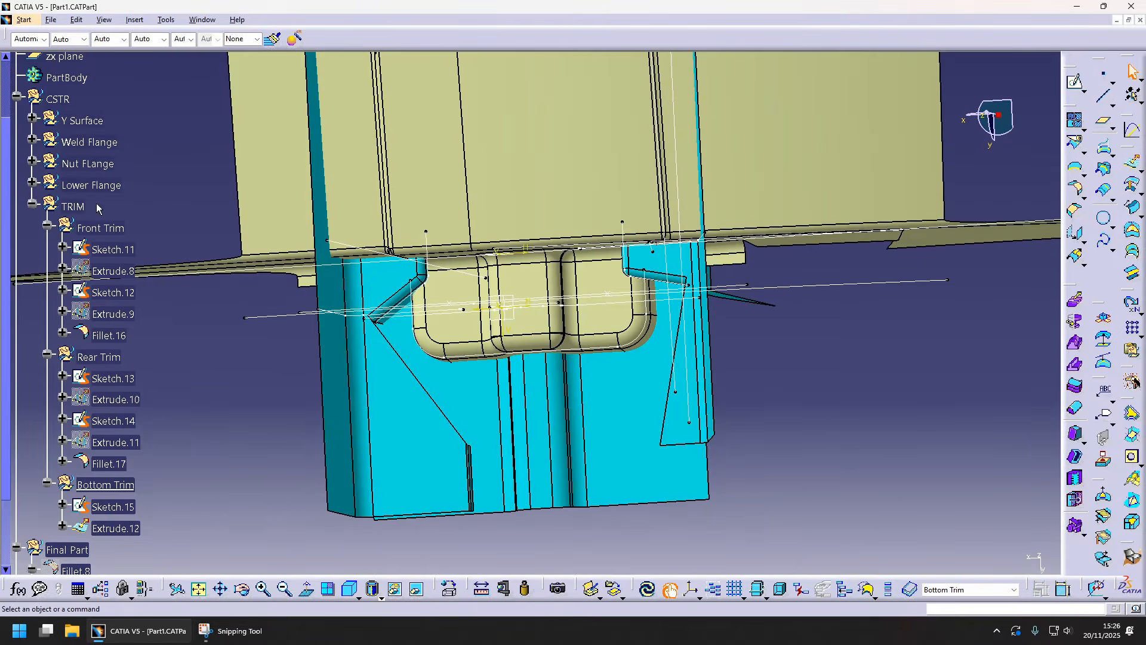
click(77, 201)
click(148, 19)
click(166, 67)
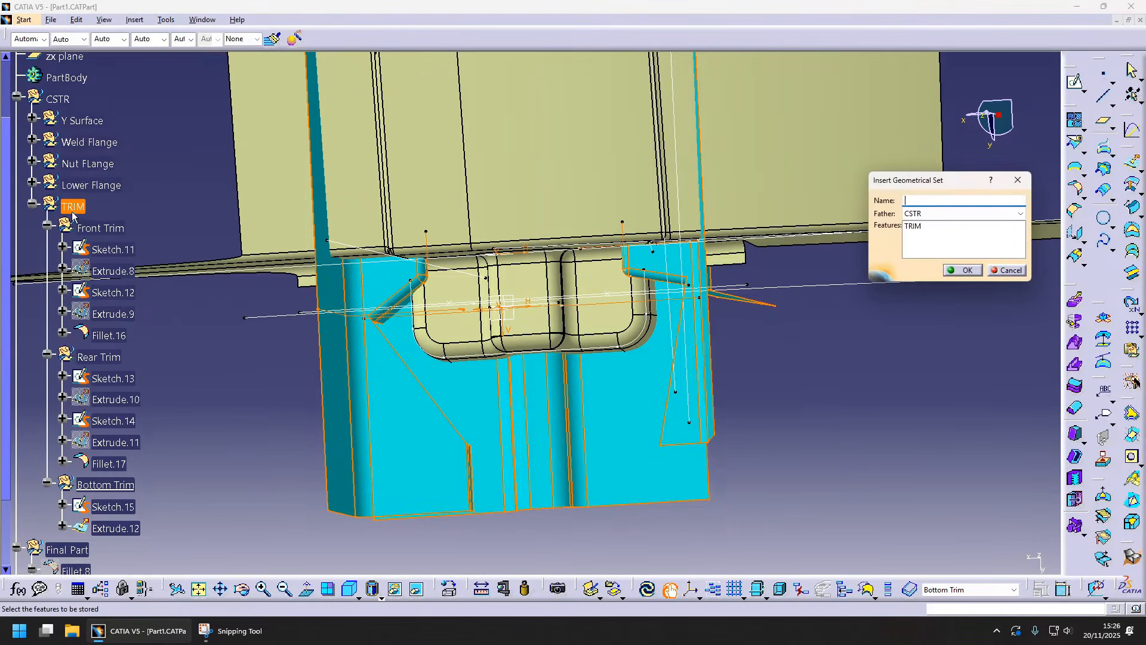
click(658, 335)
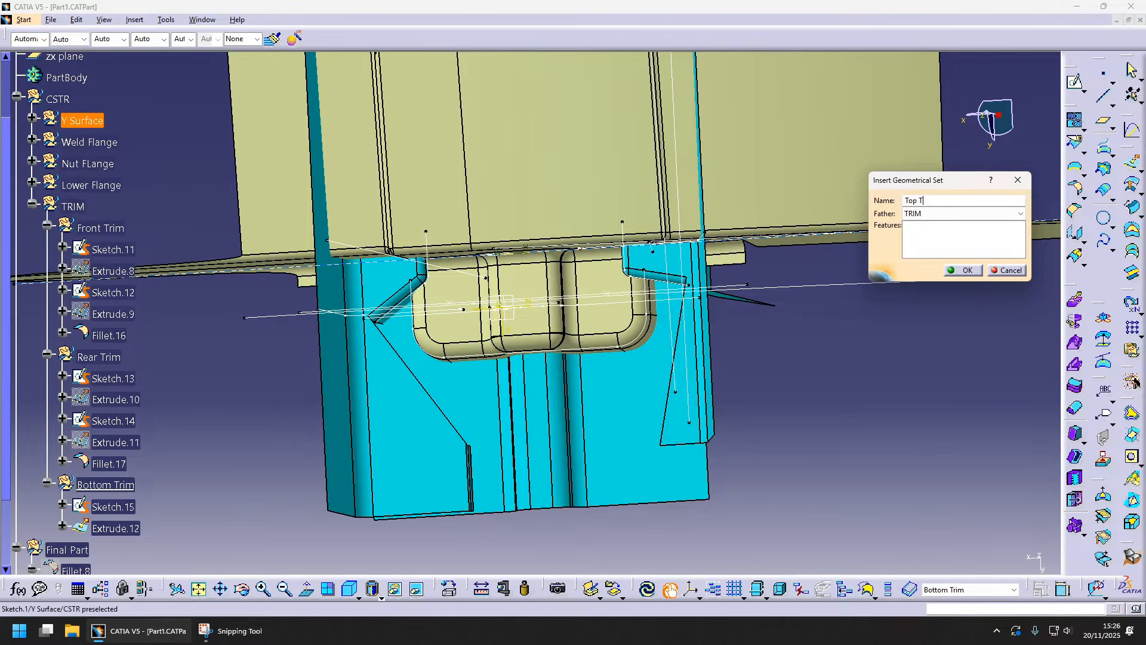
key(Return)
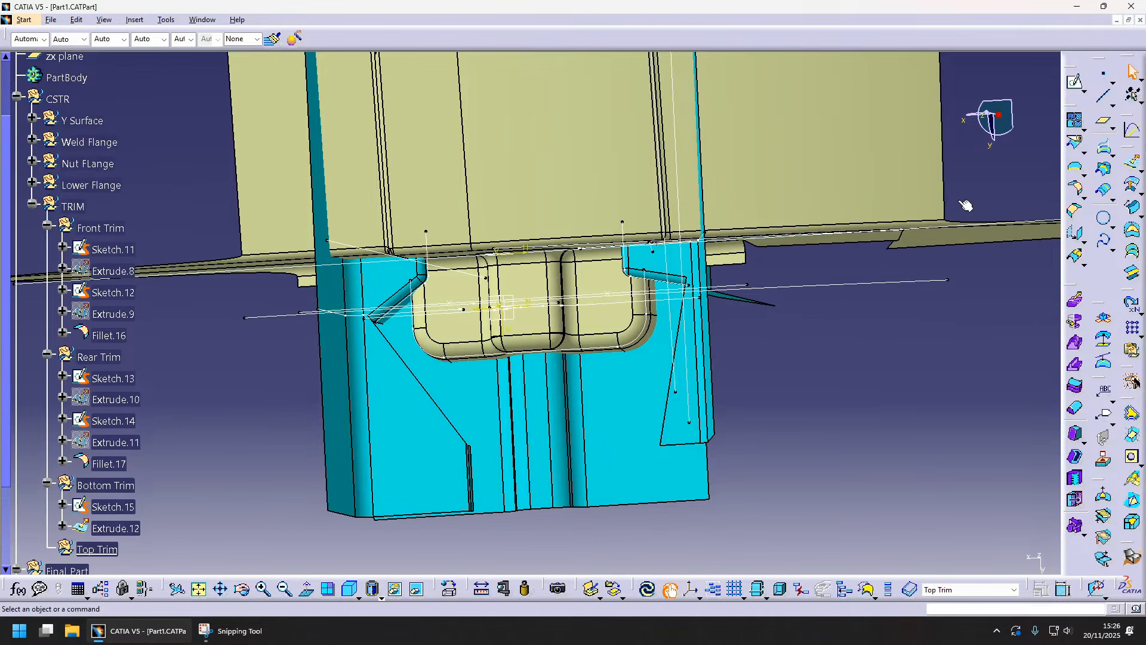
- In a new top-view sketch, draw a horizontal line about 335 mm long across the weld flange, spanning past both side trim surfaces
middle_drag(573, 307, 525, 316)
click(518, 316)
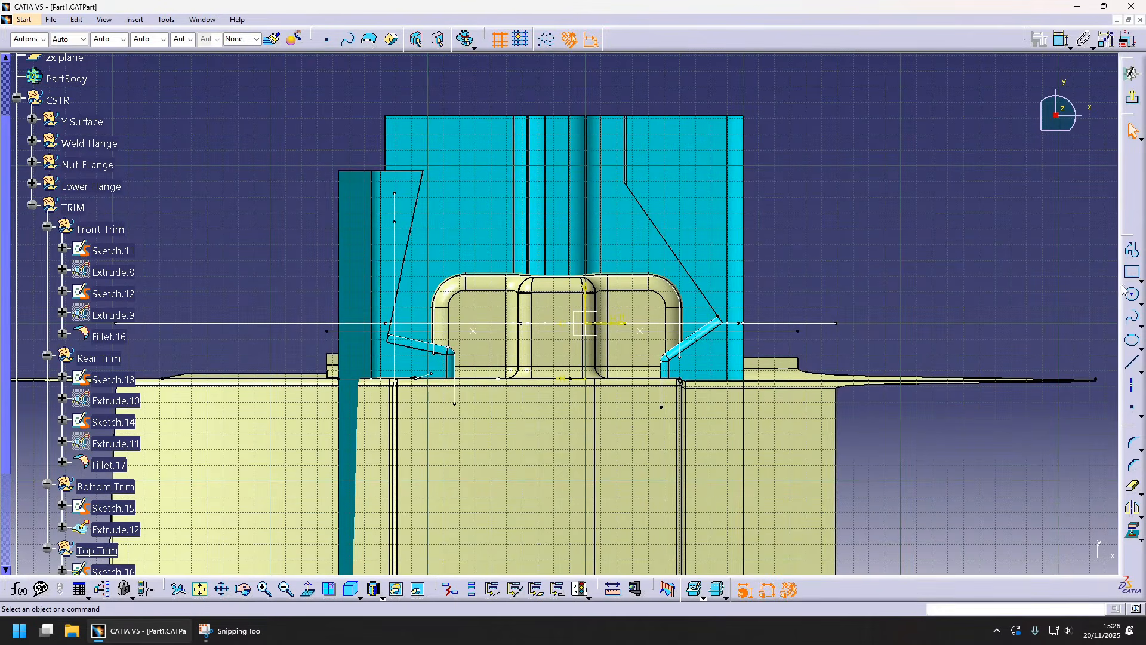
click(1132, 363)
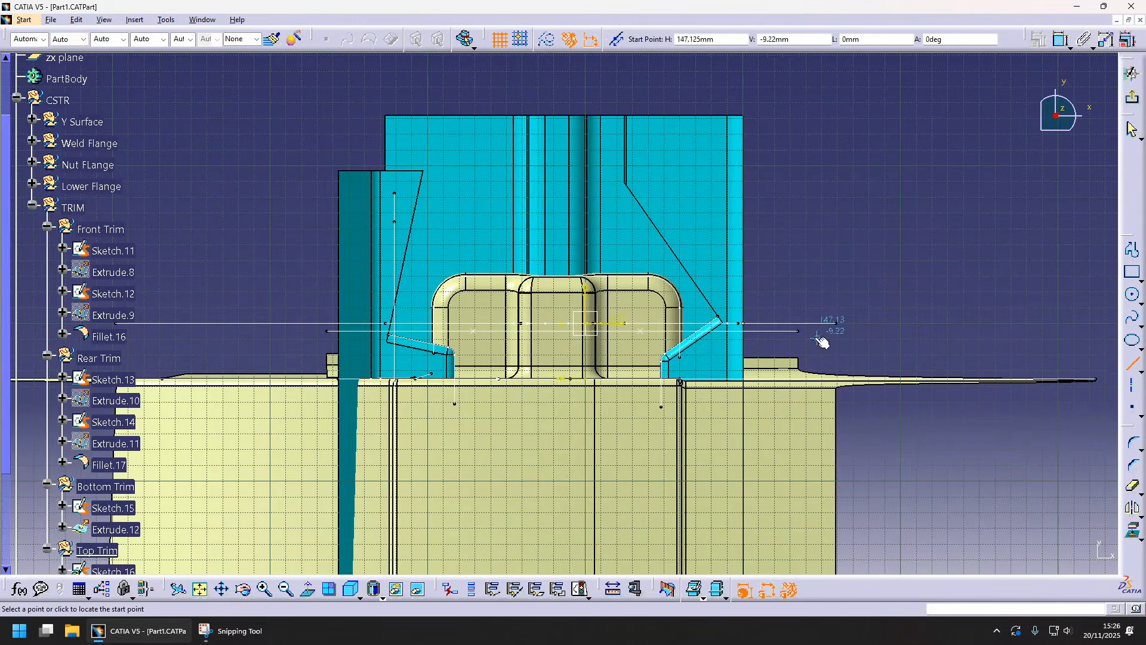
click(313, 341)
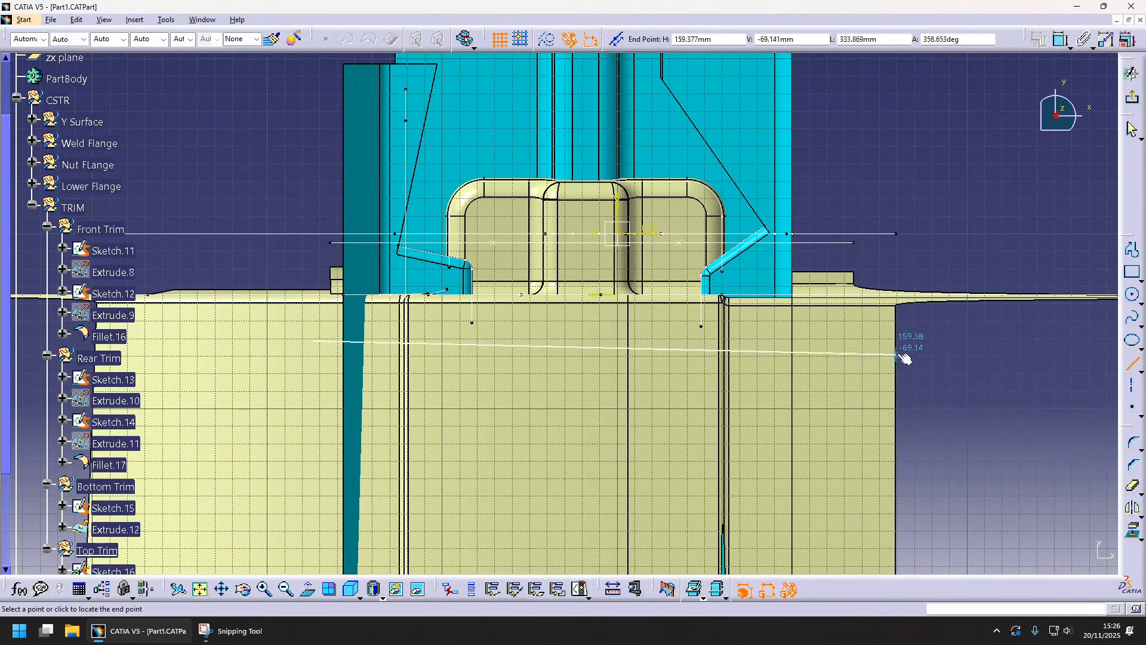
click(901, 340)
- Dimension the horizontal line 60 mm from the sketch's horizontal axis
click(645, 234)
double_click(648, 320)
text(60)
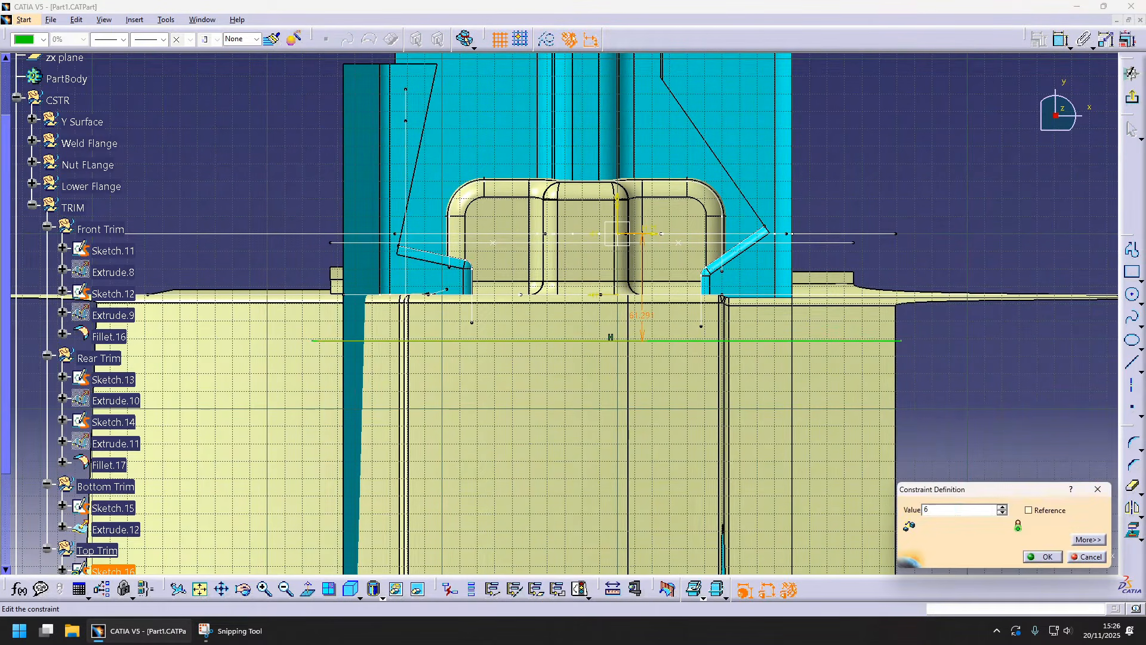
key(Return)
- Finish the sketch and extrude Sketch.16 as a surface with limits of 132 mm and 274 mm
click(1132, 97)
click(1133, 162)
mouse_move(430, 250)
middle_down()
mouse_move(566, 327)
mouse_move(687, 424)
middle_up()
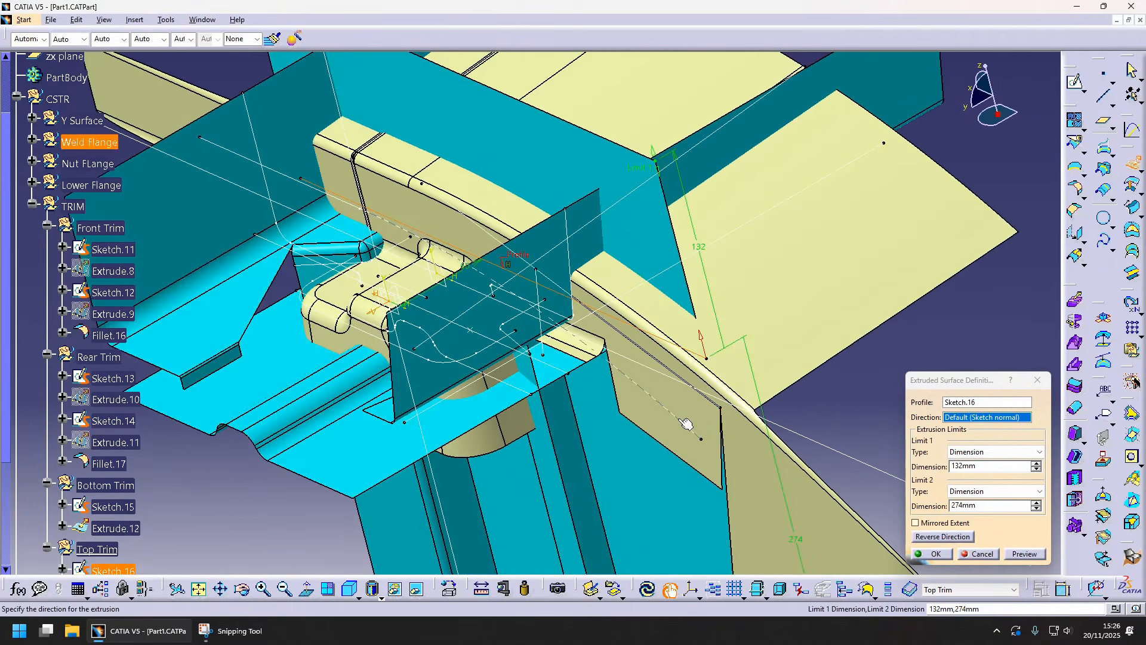
click(948, 557)
middle_drag(817, 345, 955, 382)
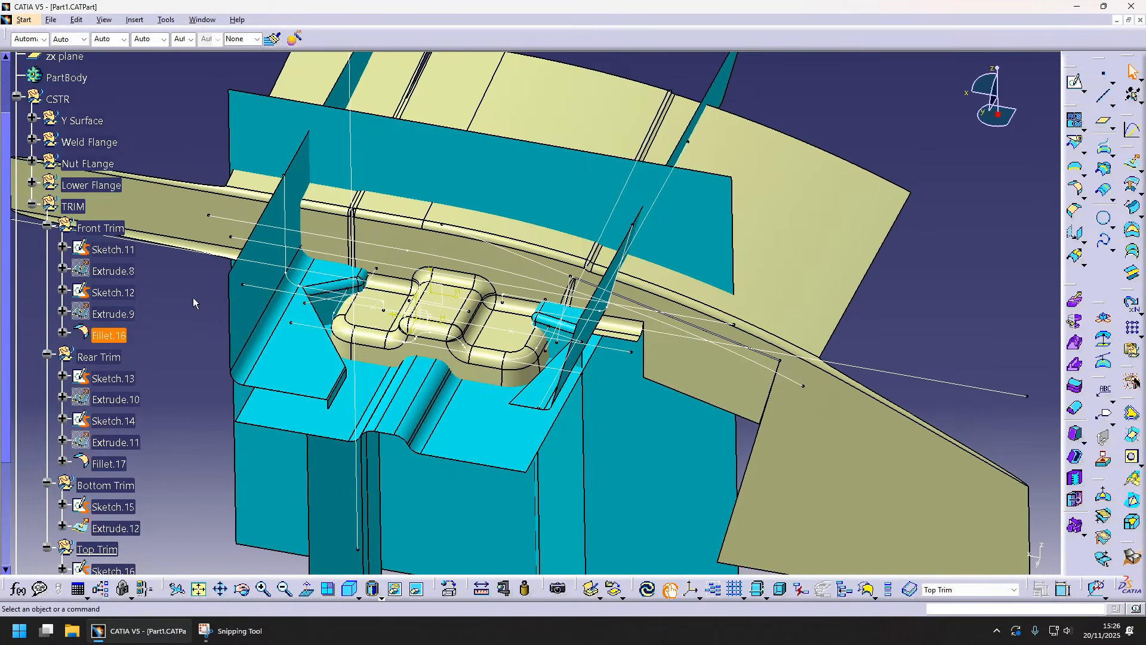
- Make the TRIM set the active work object and collapse its Front, Rear, Bottom and Top Trim sets in the tree
right_click(82, 207)
click(144, 289)
middle_drag(674, 394, 727, 356)
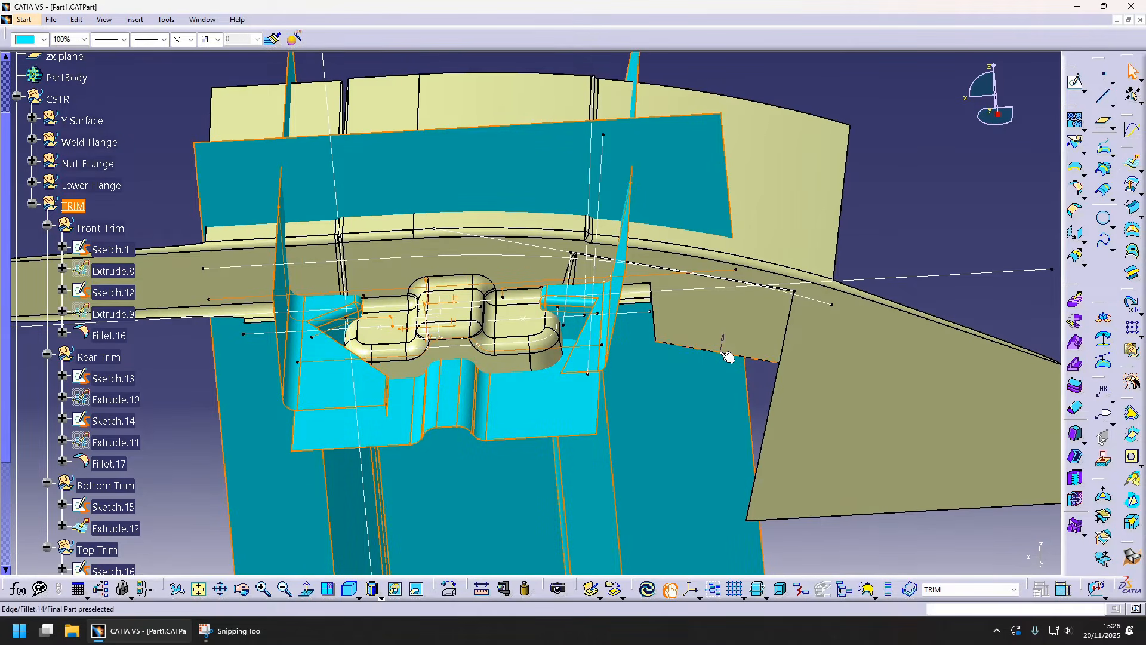
click(47, 225)
click(47, 247)
click(47, 268)
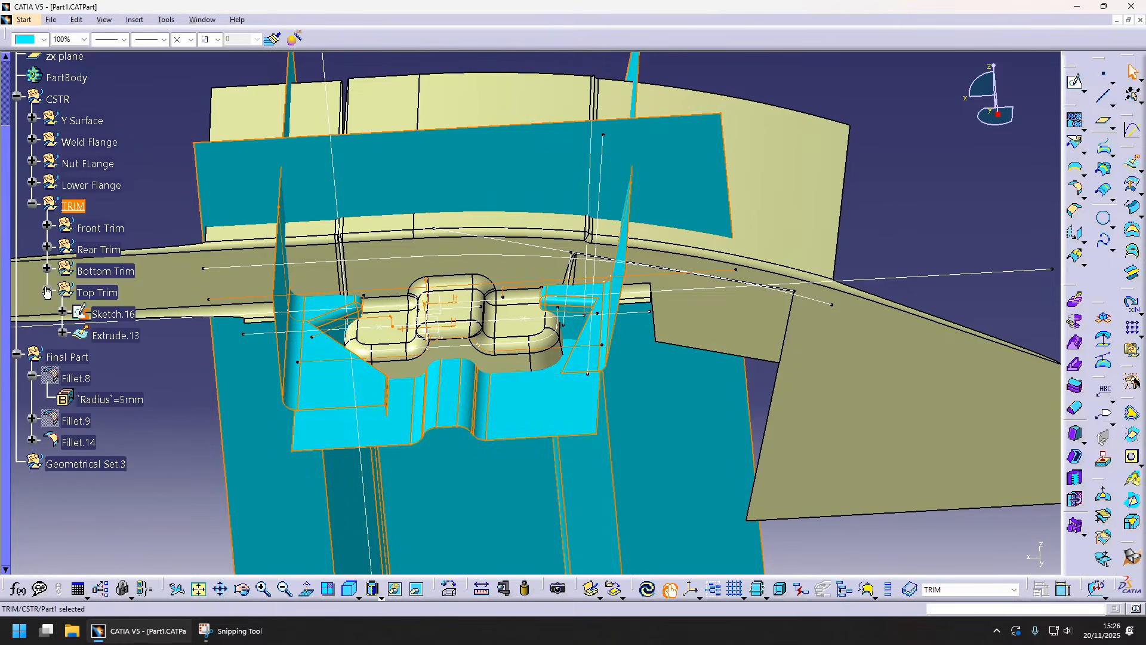
click(47, 290)
- Insert a geometrical set named Final Trim with TRIM as its father
click(135, 20)
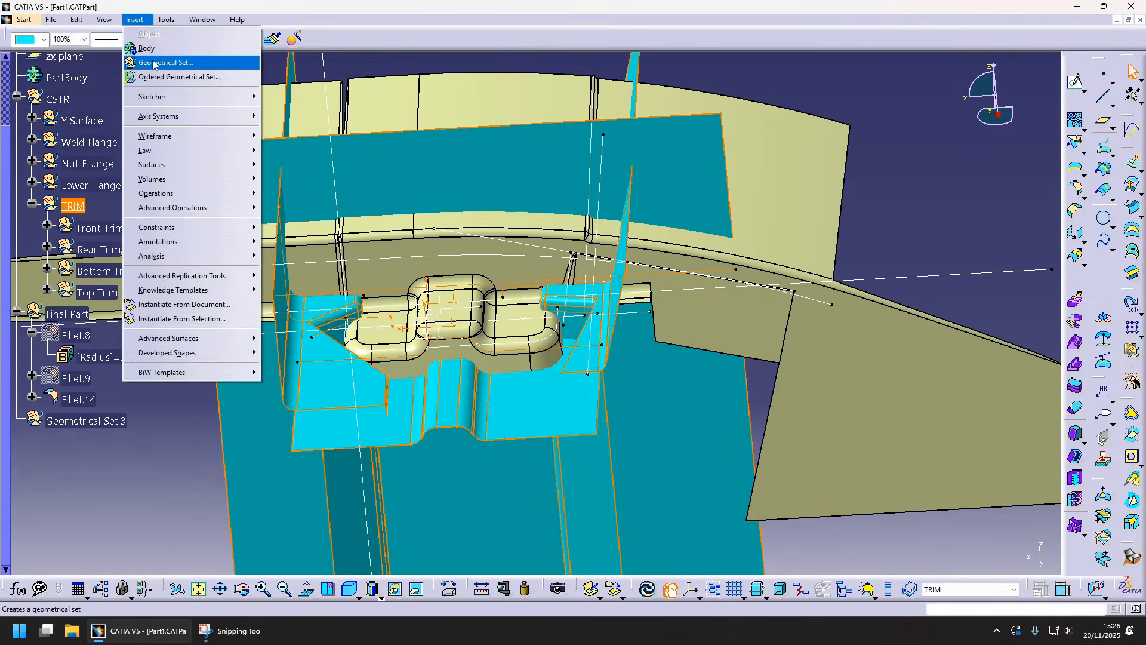
click(173, 60)
click(645, 340)
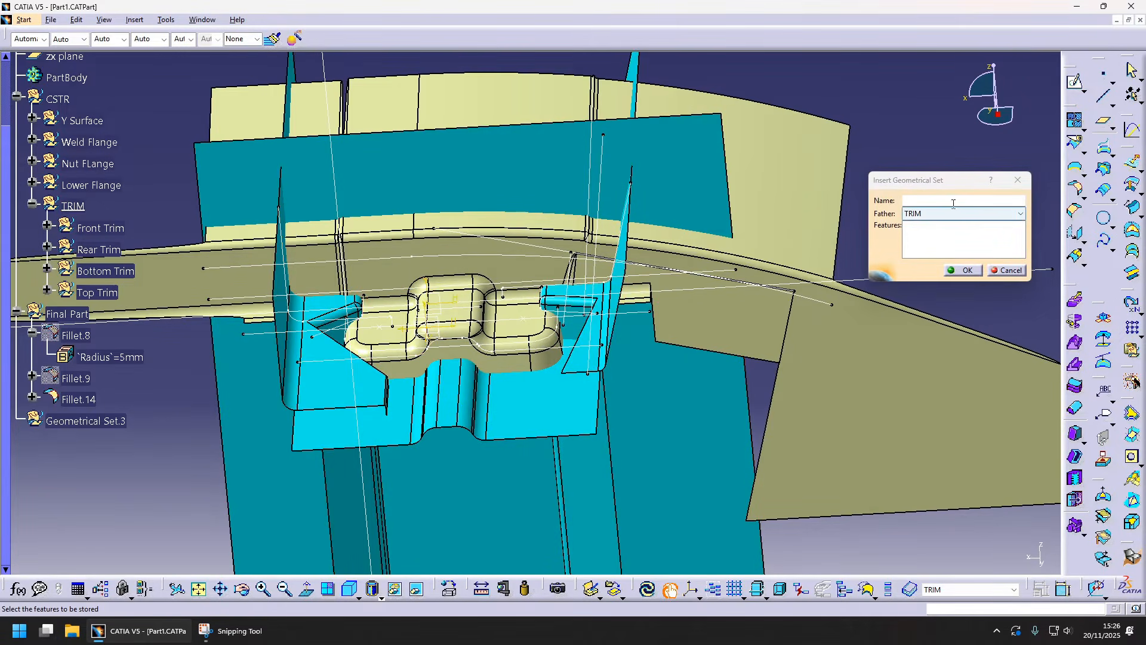
text(Final Tri)
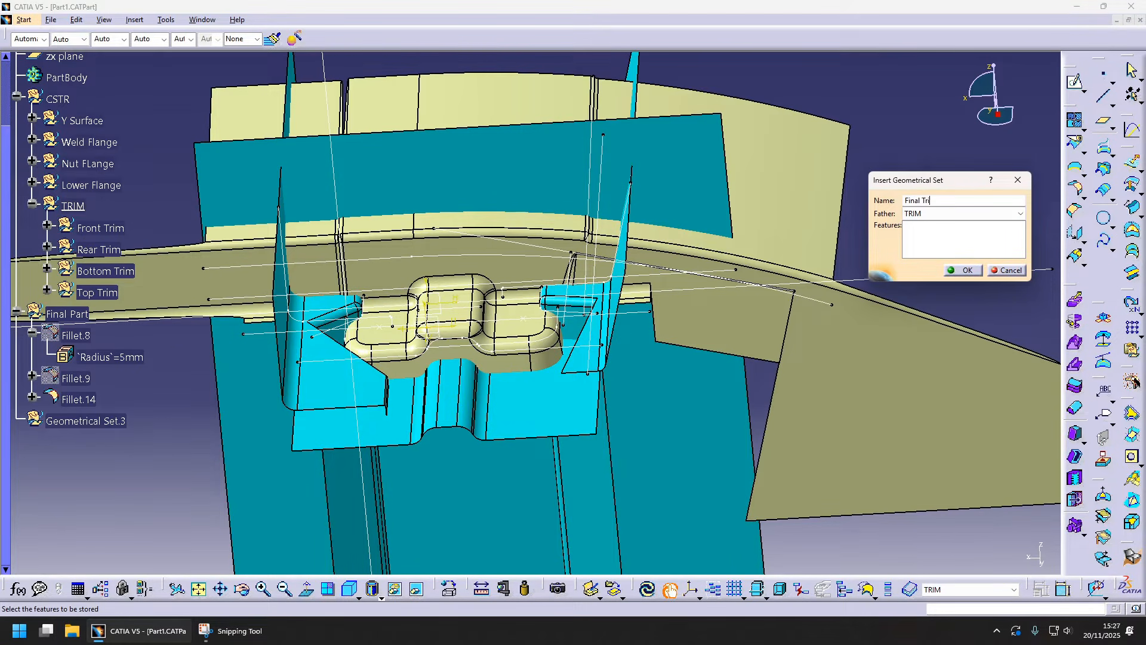
text(m)
key(Return)
- Create a 10 mm bitangent fillet between the bottom trim surface Extrude.12 and the rear trim surface Fillet.17, trimming both supports
click(1083, 194)
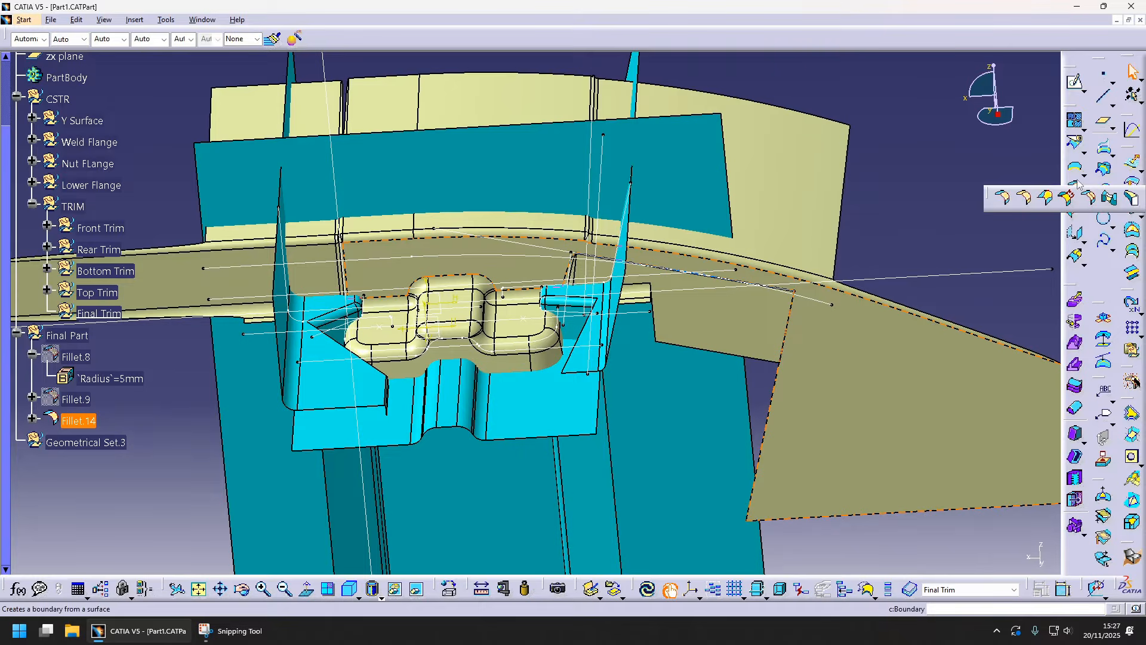
click(1078, 184)
middle_drag(495, 430, 565, 349)
click(570, 352)
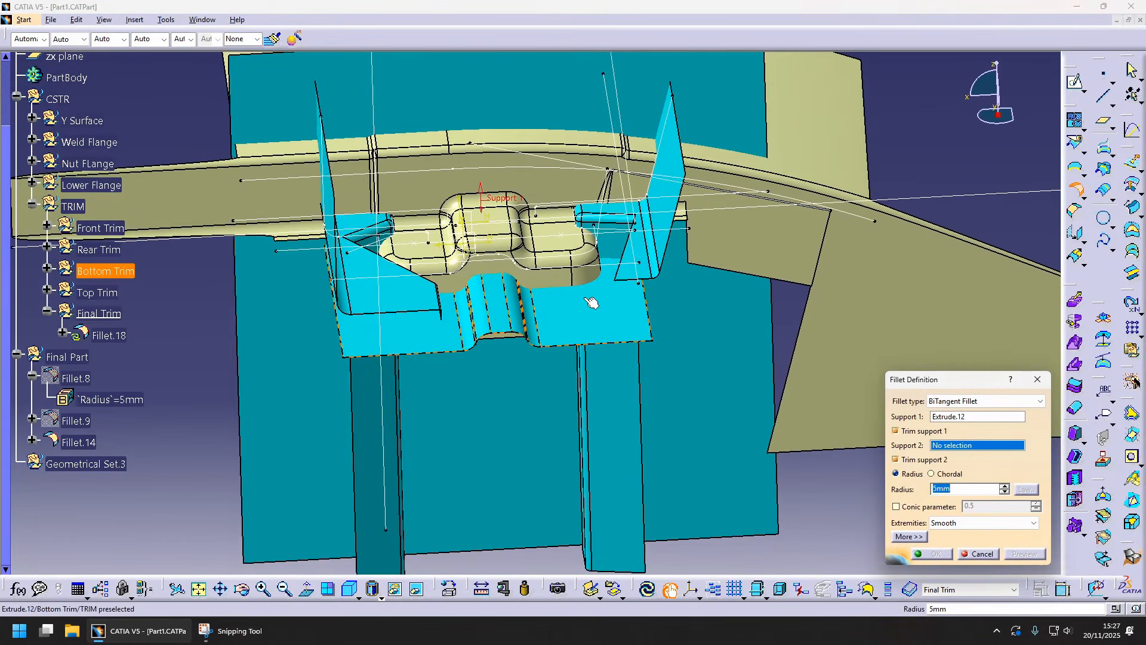
middle_drag(595, 299, 648, 254)
click(673, 200)
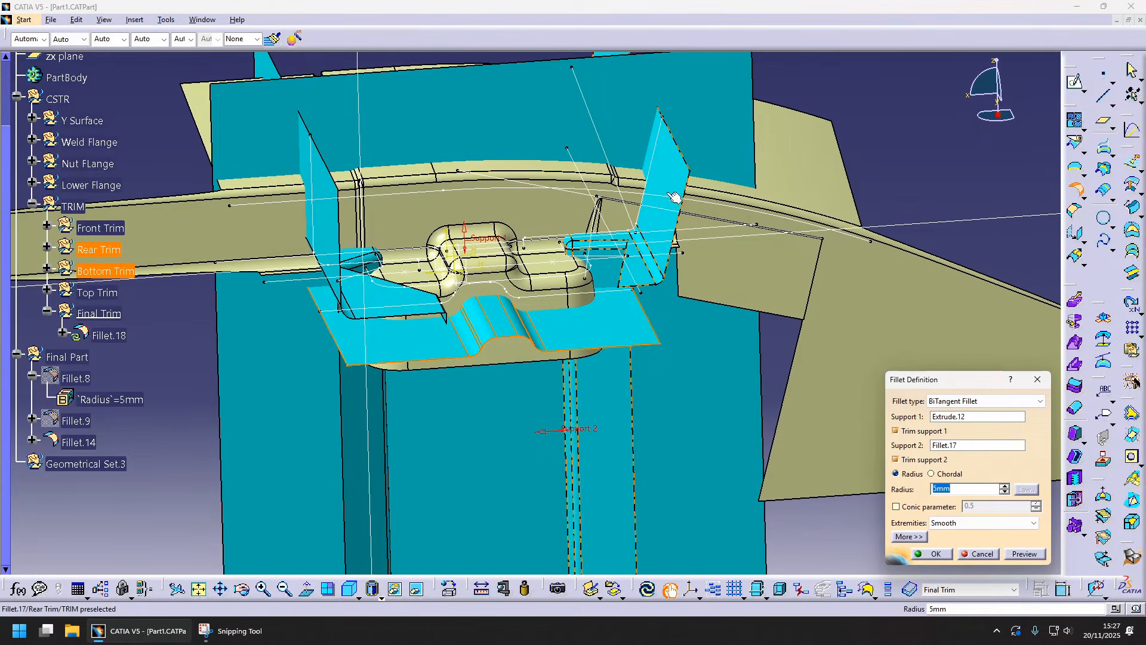
middle_drag(649, 436, 655, 328)
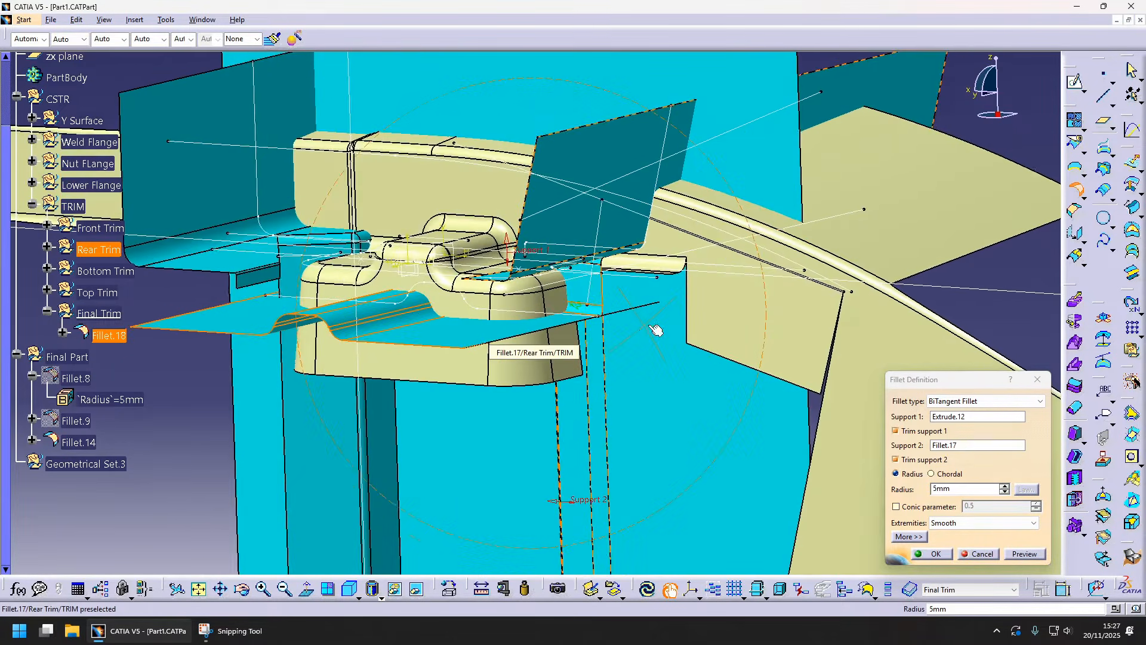
double_click(971, 492)
text(10)
click(939, 552)
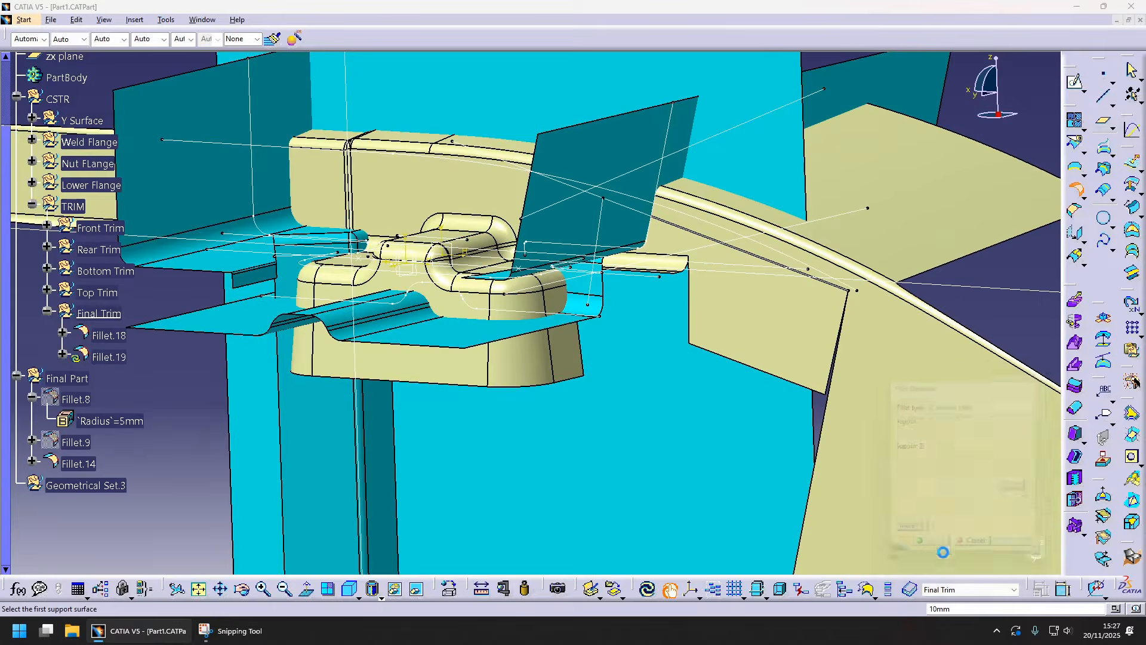
- Join the combined trim surface Fillet.18 to the front trim surface Fillet.16 with a 10 mm bitangent fillet, trimming both supports
middle_drag(461, 373, 593, 358)
click(627, 349)
middle_drag(511, 366, 417, 352)
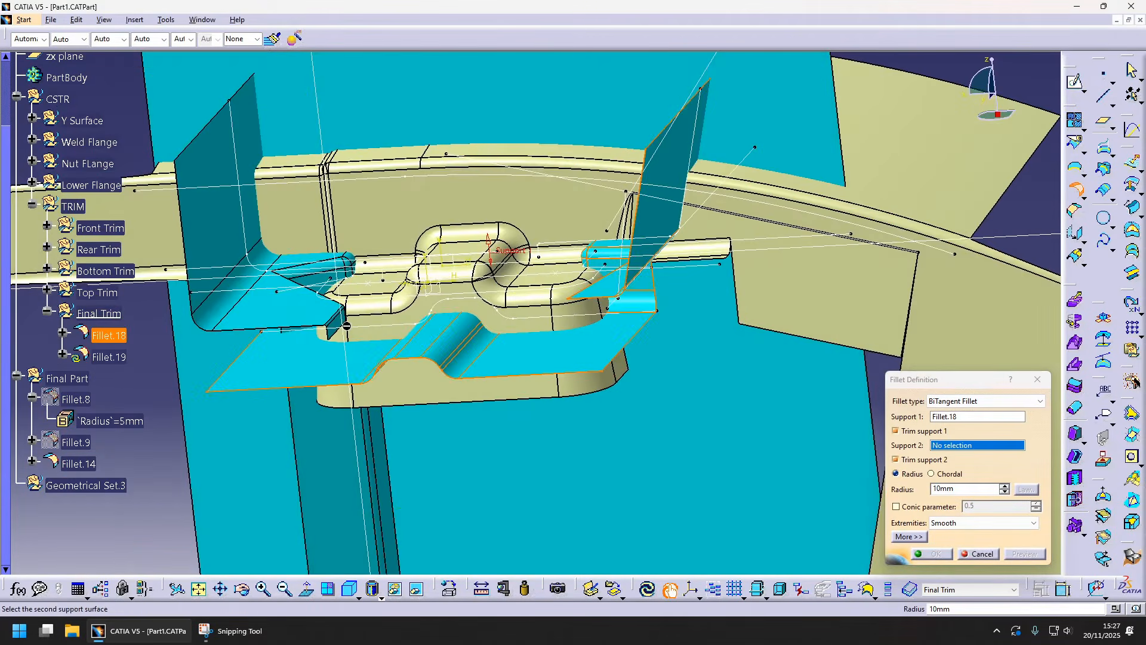
click(305, 277)
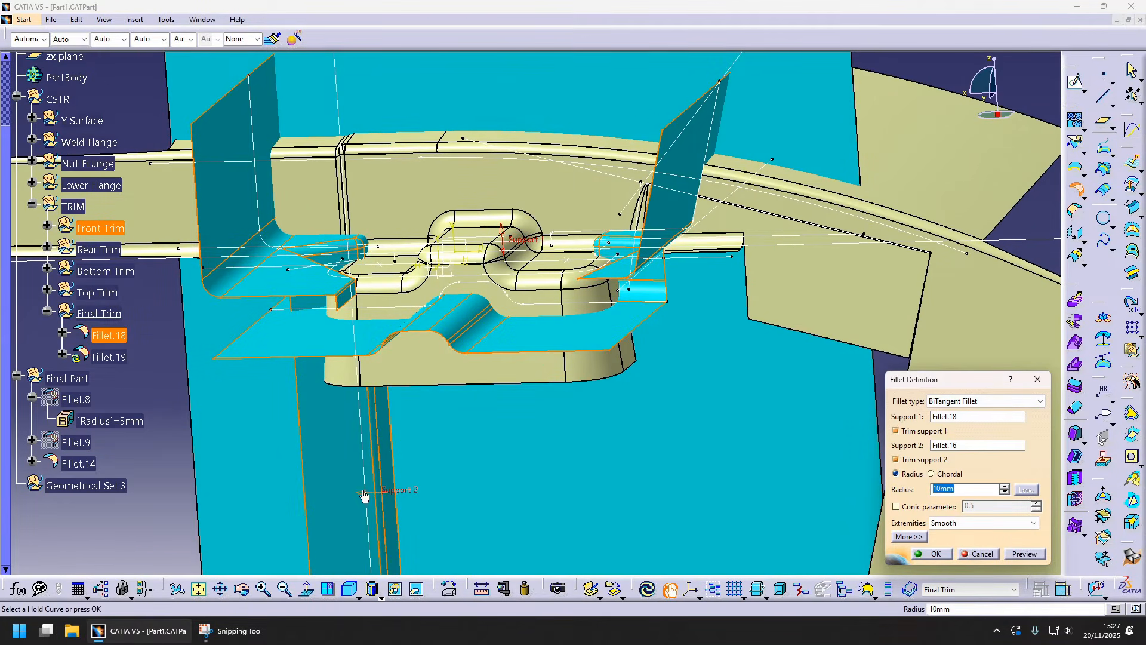
click(936, 554)
- Join Fillet.19 to the top trim surface Extrude.13 with a 10 mm bitangent fillet, trimming both supports
middle_drag(538, 334, 677, 223)
click(655, 211)
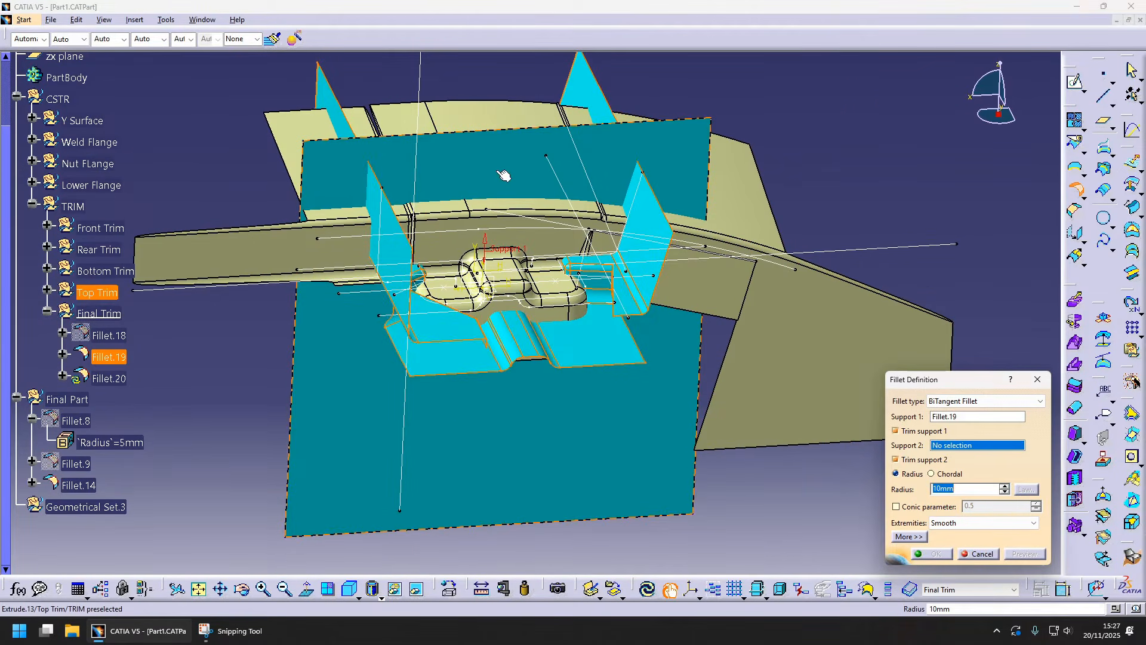
click(503, 175)
middle_drag(503, 175, 512, 272)
click(446, 324)
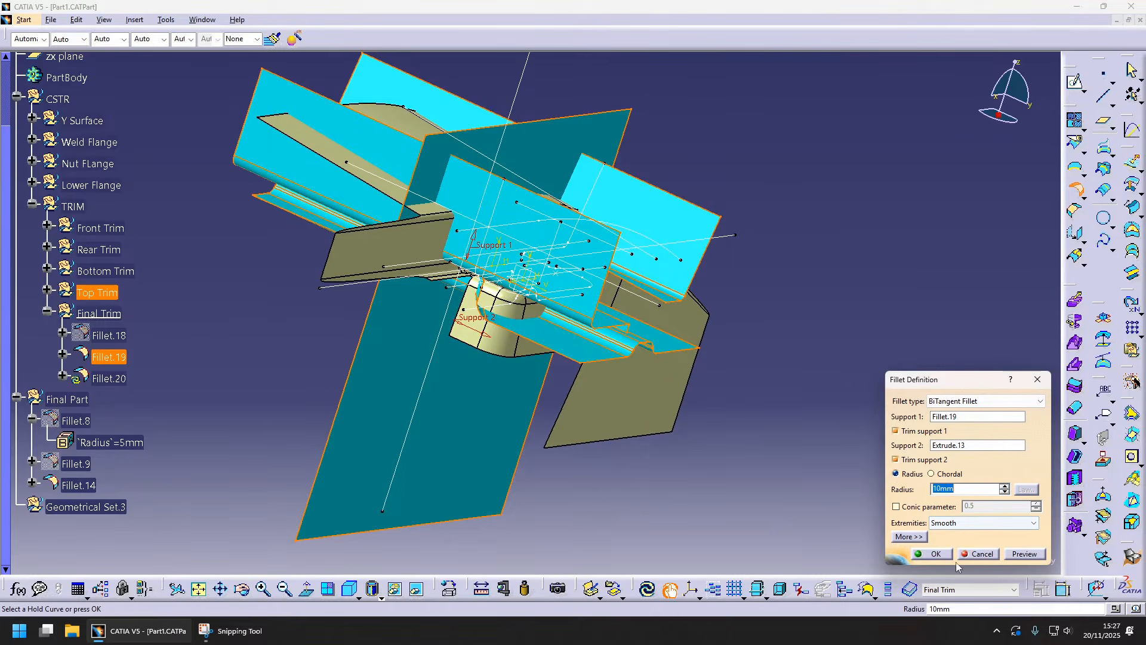
click(933, 553)
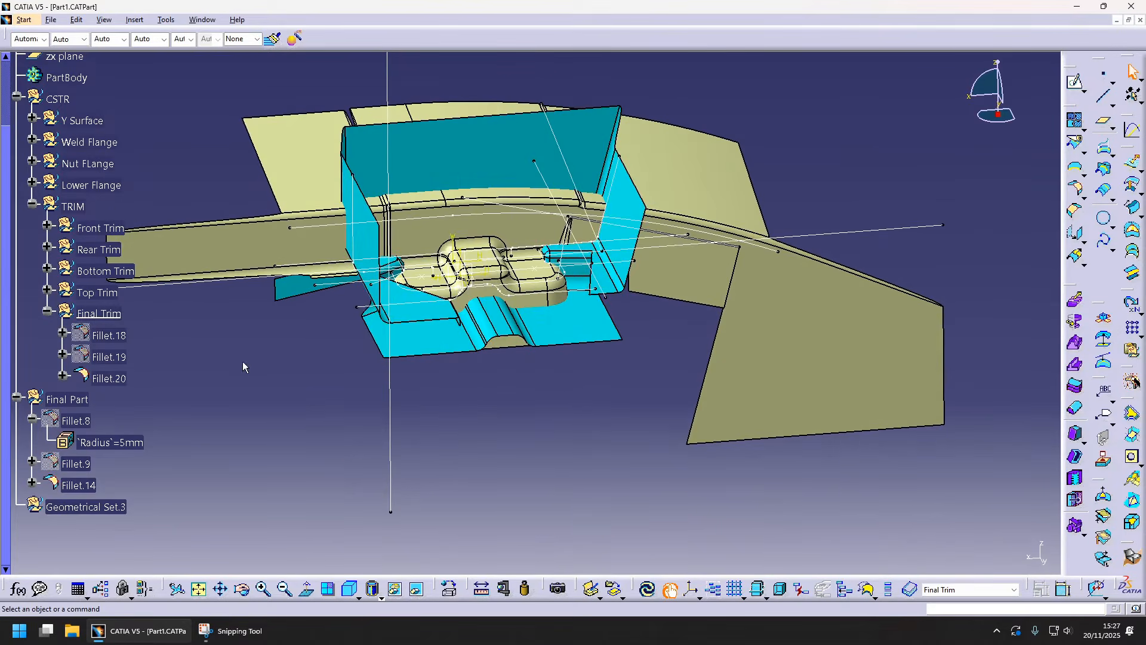
- Make Final Part the active work object and split Fillet.14 using Fillet.20 as the cutting element
right_click(89, 398)
click(157, 233)
click(1075, 144)
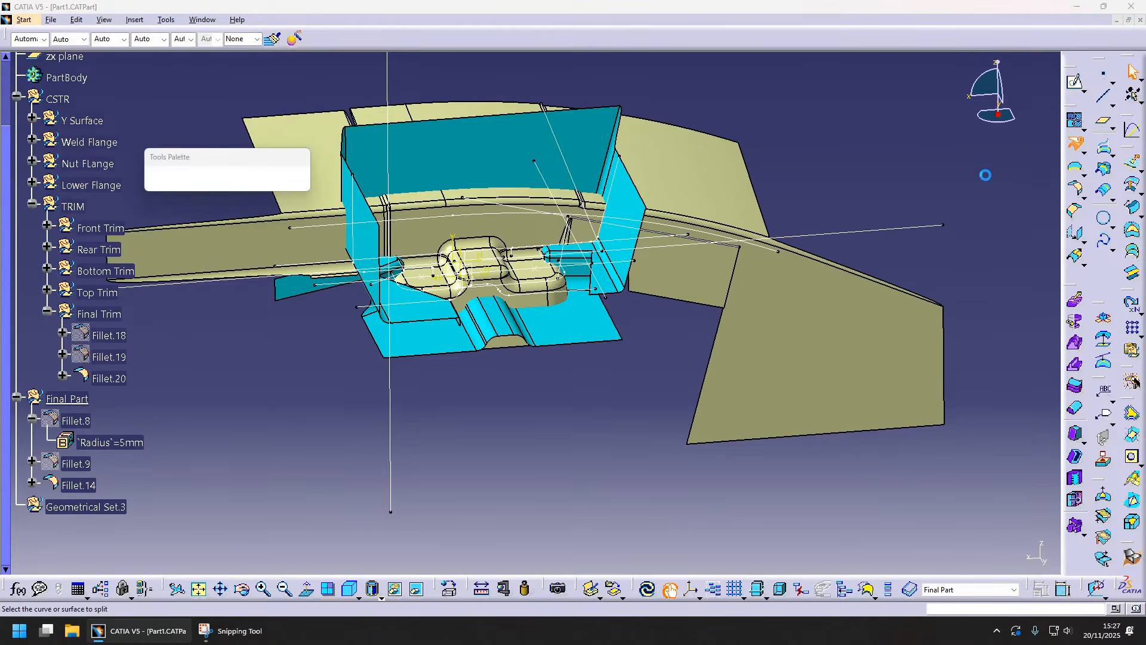
click(97, 482)
click(107, 378)
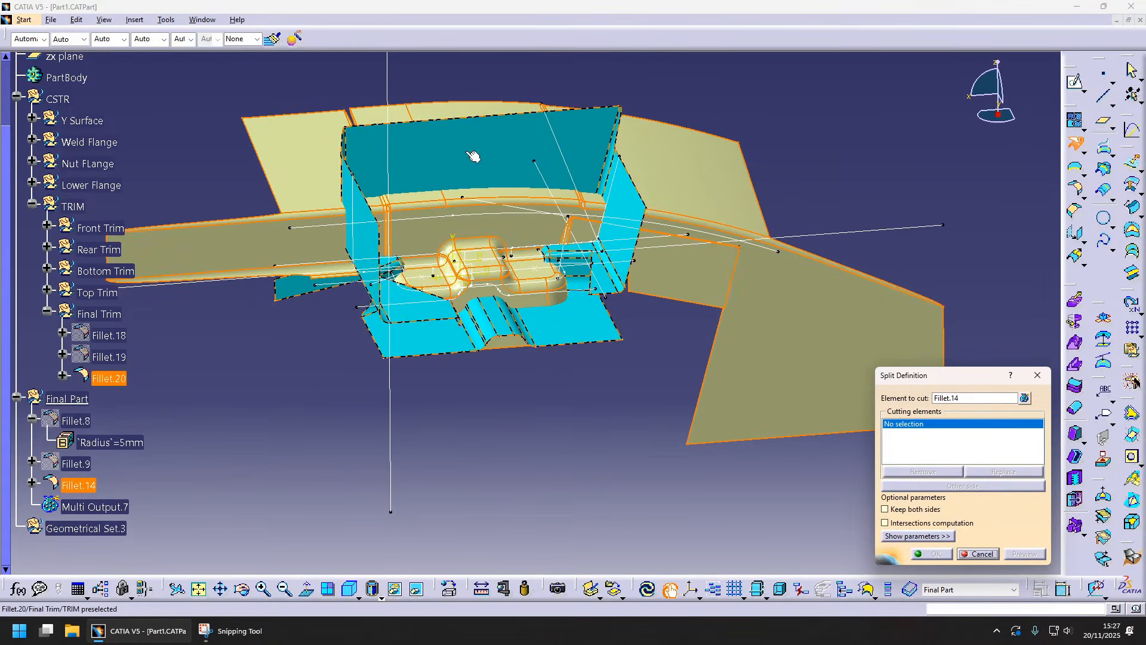
click(934, 554)
- Hide the combined trim surface Fillet.20 in the Final Trim set
middle_drag(550, 417, 513, 433)
click(574, 336)
key(space)
middle_drag(411, 321, 532, 276)
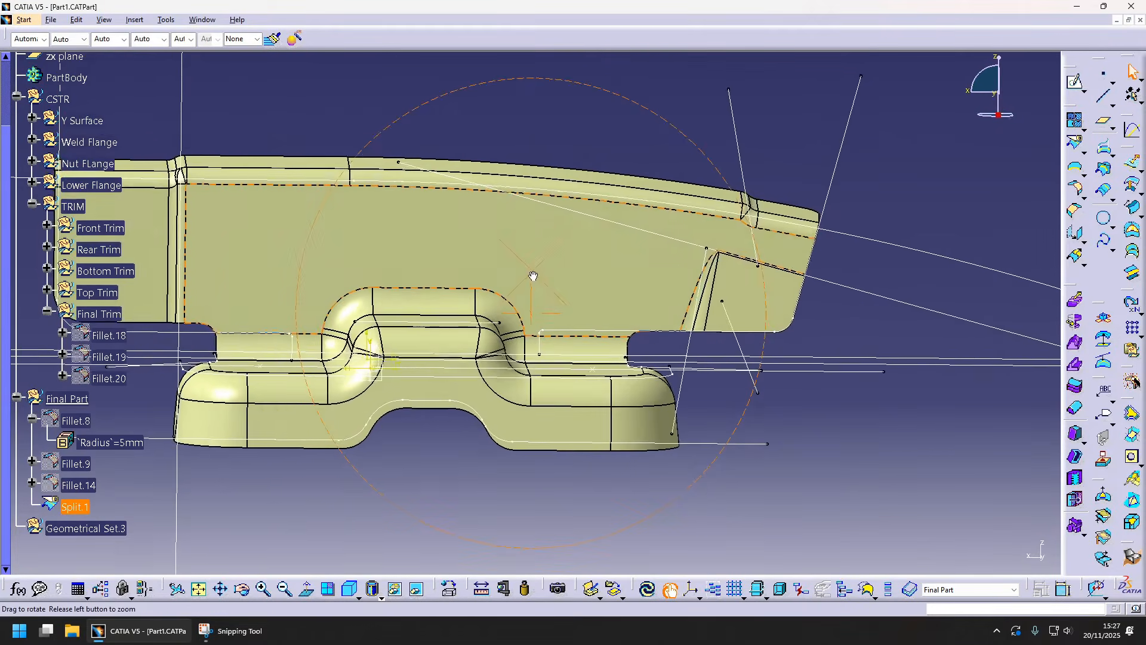
- Insert a geometrical set named Holes with CSTR as its father
click(134, 20)
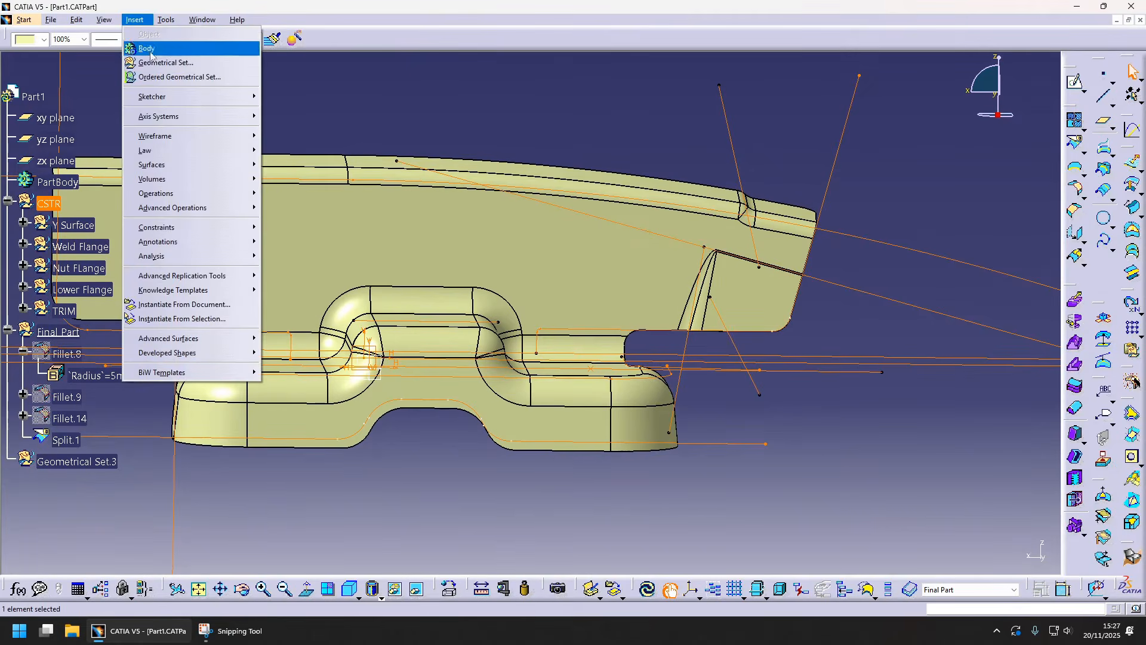
click(153, 62)
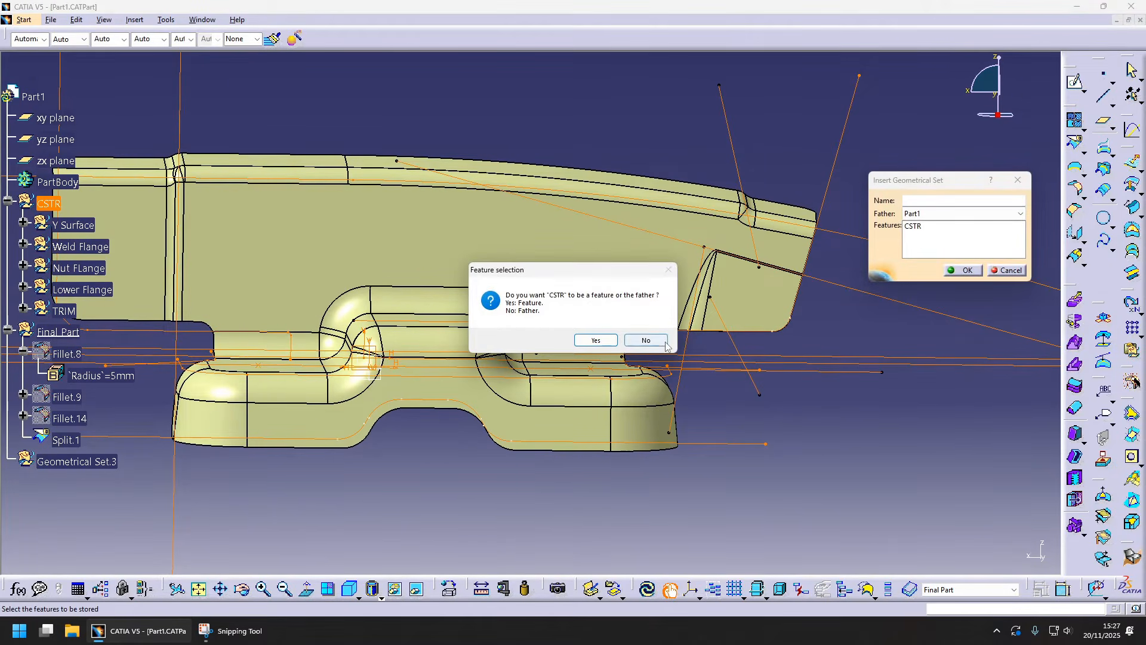
click(648, 338)
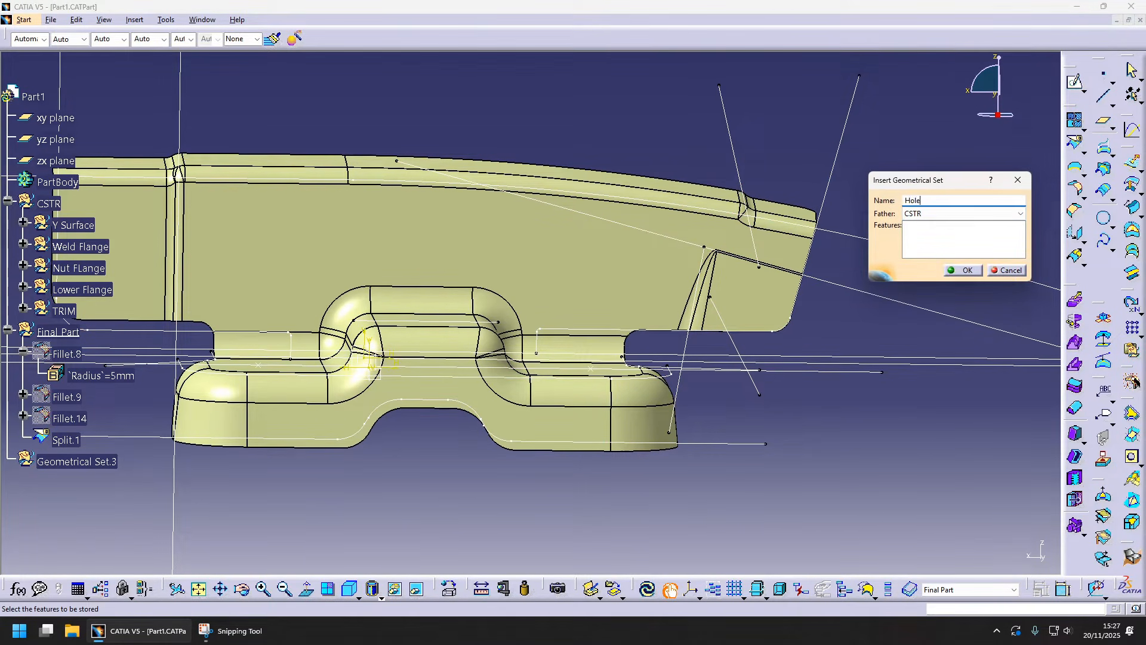
key(Return)
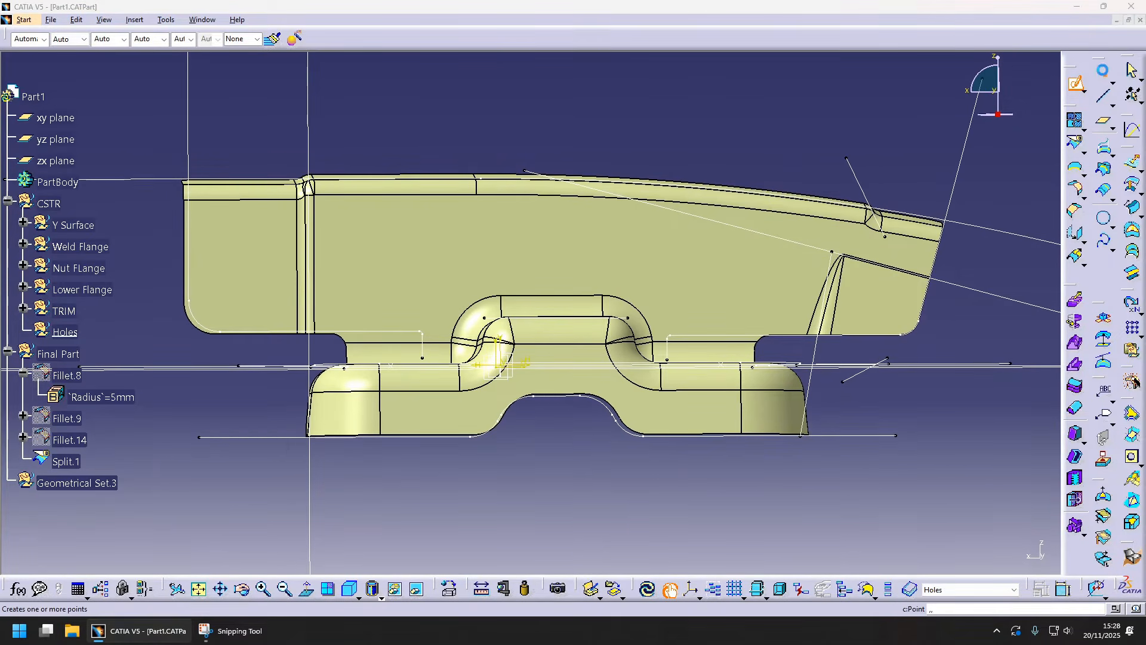
- Create a coordinate point beside the flat flange face on the positive X side, with Y -21 mm and Z 28 mm
click(1077, 83)
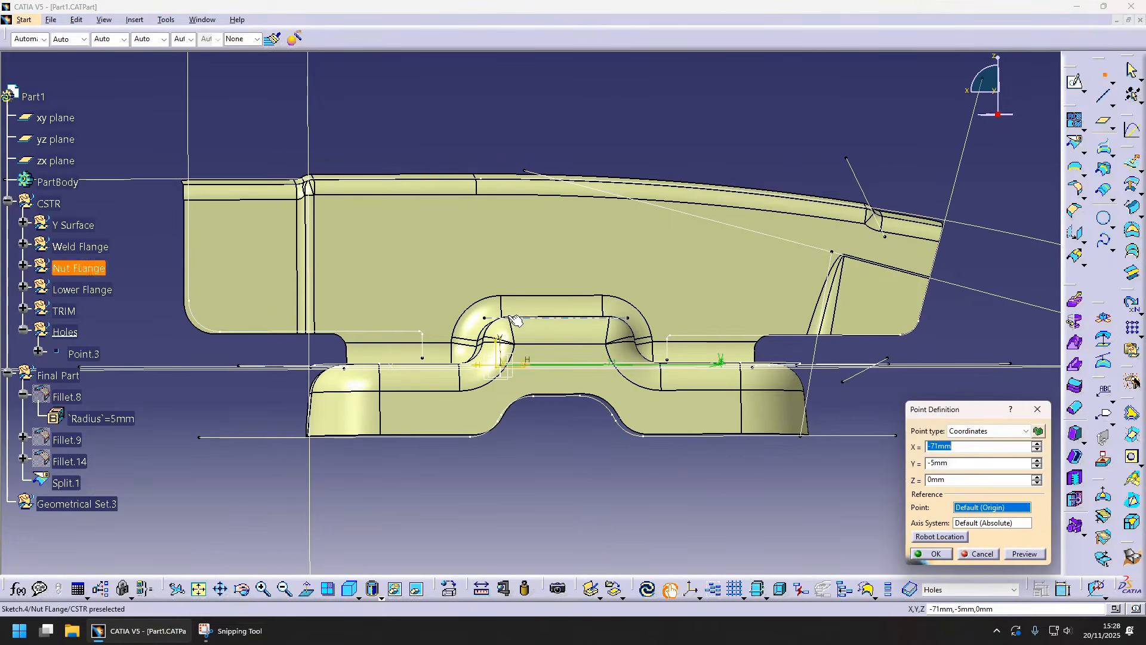
click(1037, 478)
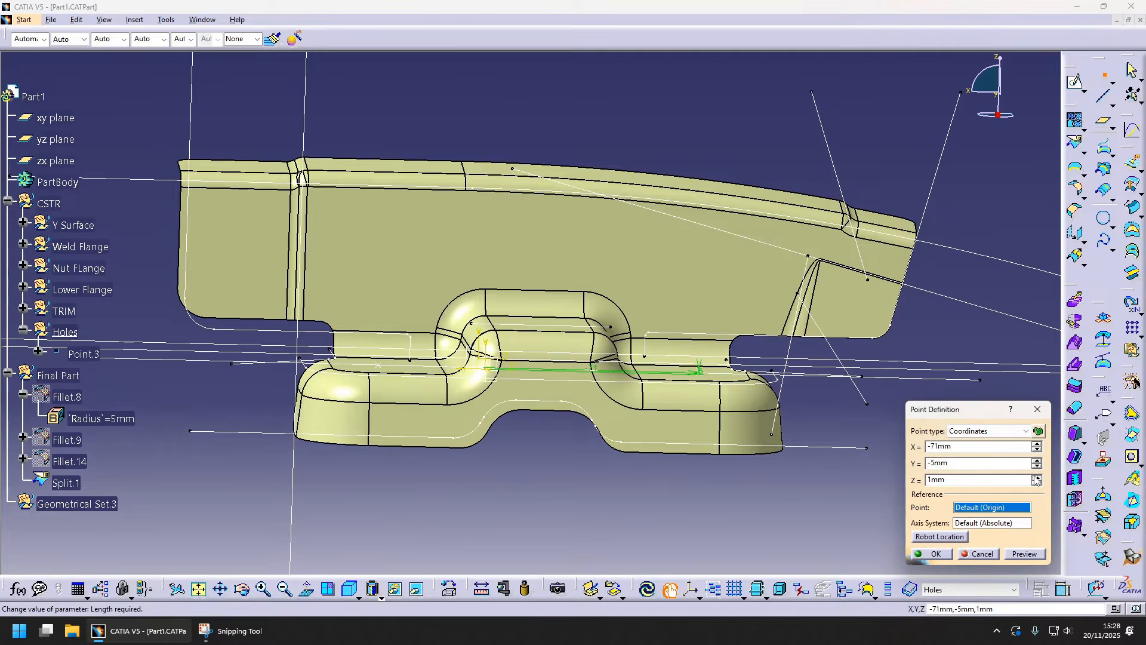
drag(953, 446, 914, 446)
text(5)
middle_drag(453, 358, 406, 358)
click(1037, 465)
click(931, 554)
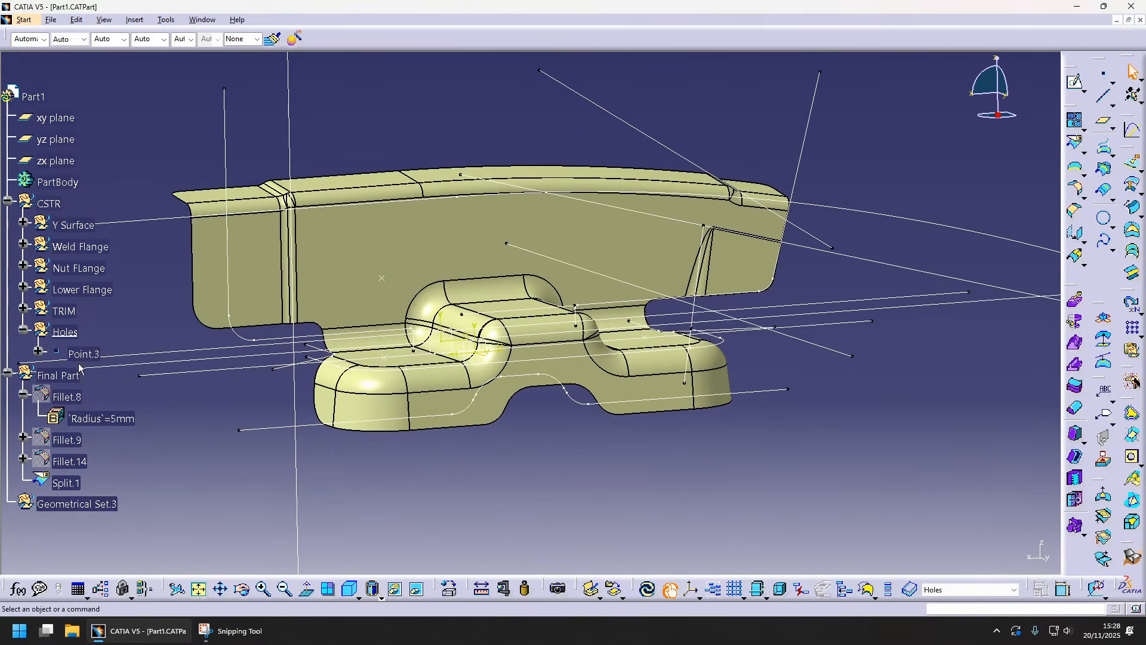
- Duplicate the hole point within the Holes set and set the copy's X coordinate to -65 mm
click(83, 354)
key(ctrl+c)
key(ctrl+v)
double_click(83, 376)
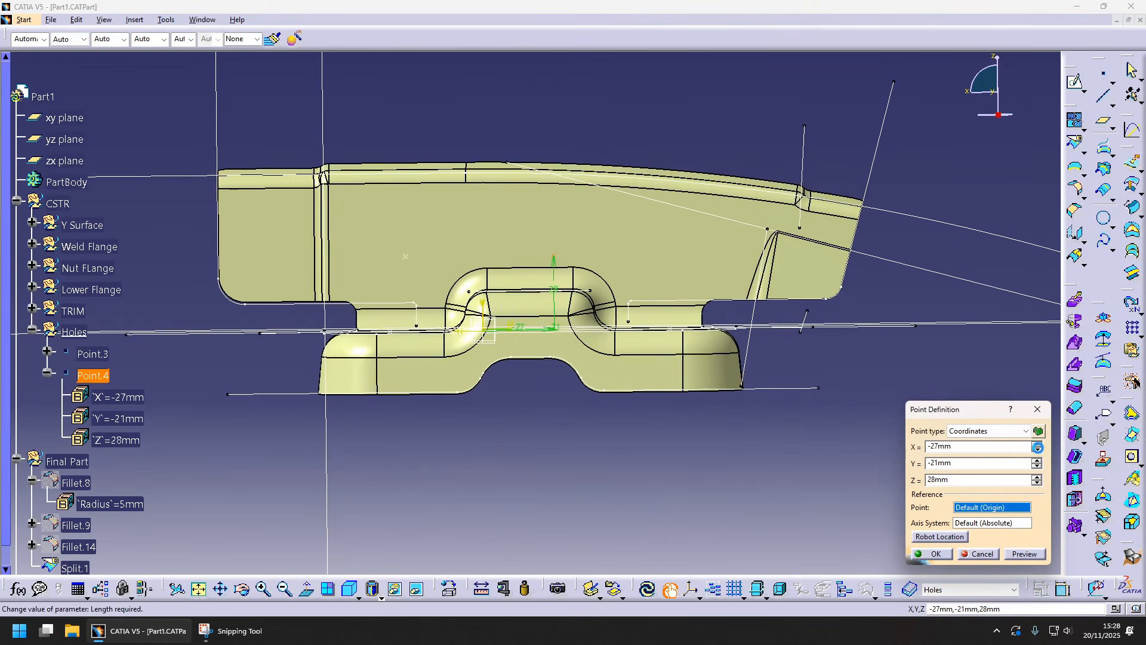
click(1037, 449)
click(936, 554)
middle_drag(603, 323, 578, 329)
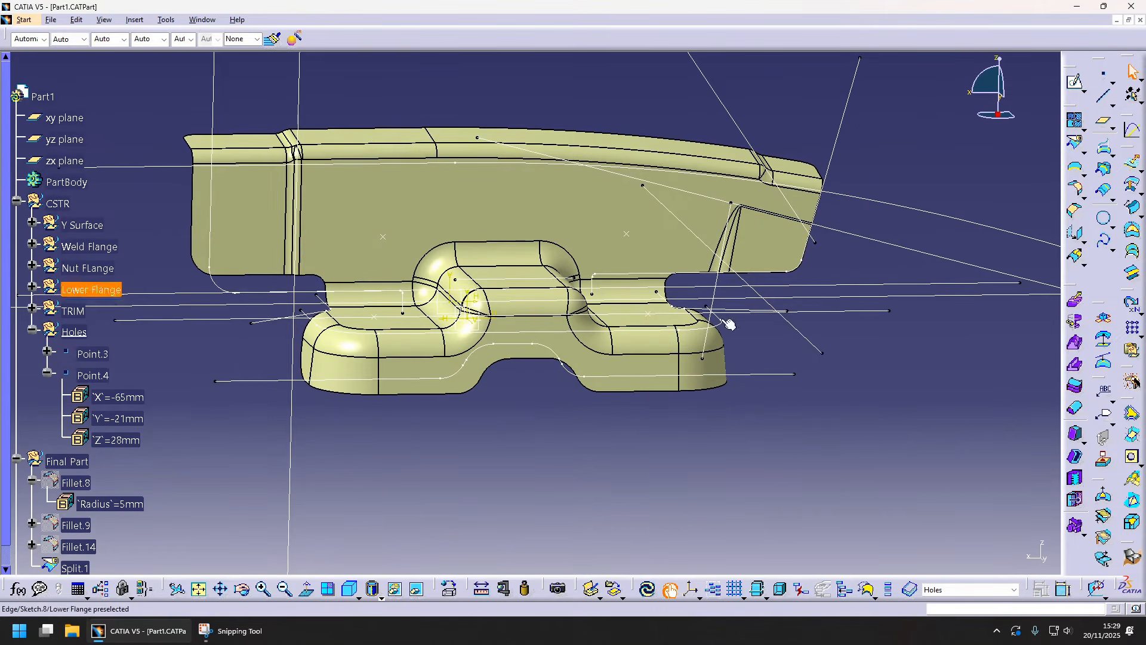
- Create a plane parallel to the zx plane passing through Point.4
click(1104, 122)
click(626, 234)
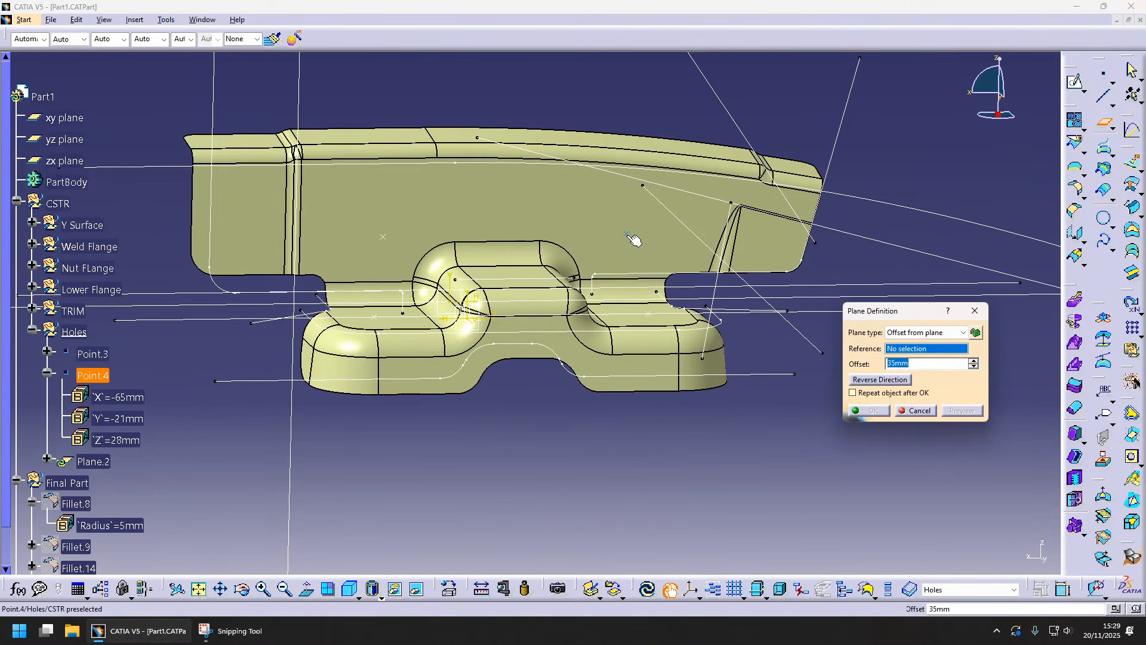
click(929, 332)
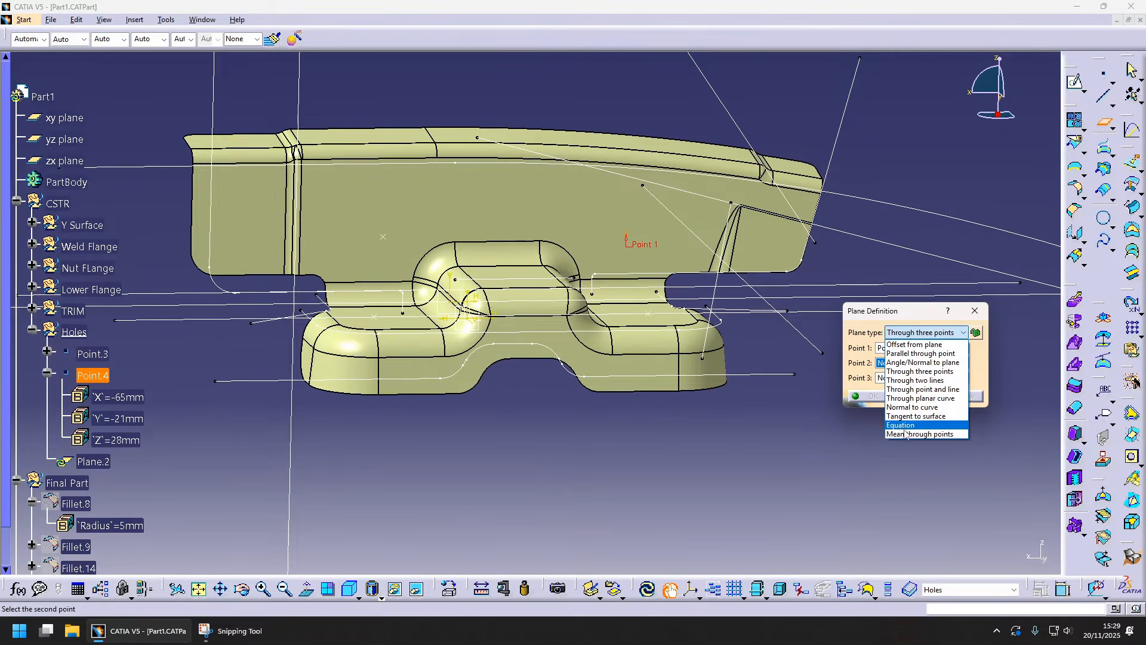
click(929, 333)
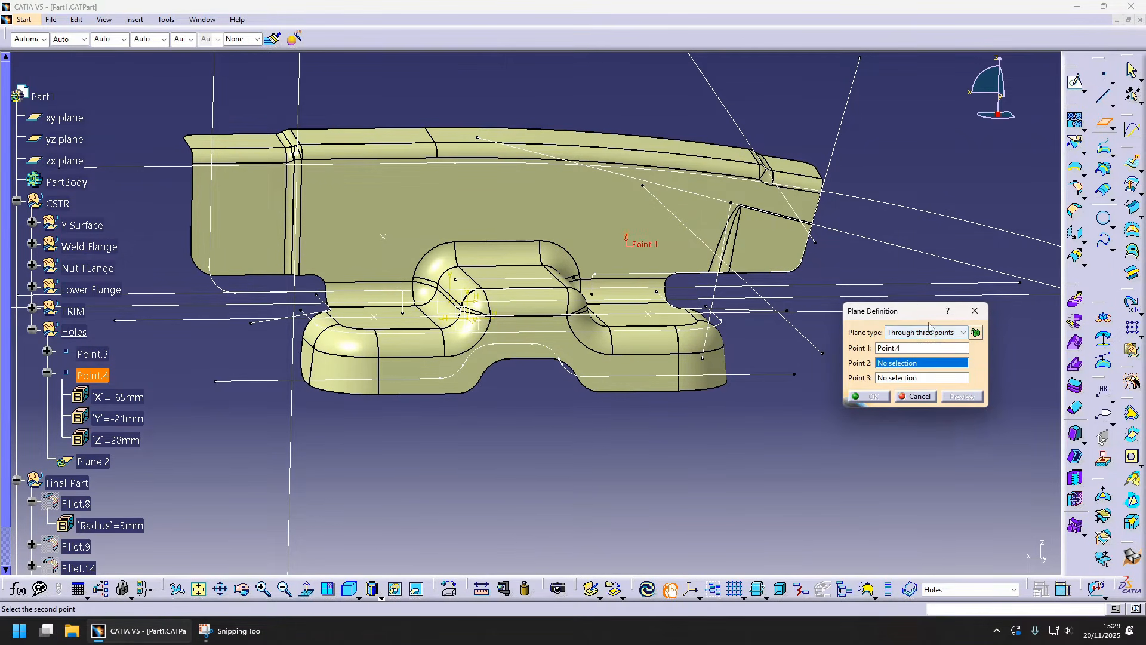
click(929, 333)
click(935, 354)
mouse_move(670, 349)
middle_down()
mouse_move(489, 325)
mouse_move(466, 302)
middle_up()
click(451, 301)
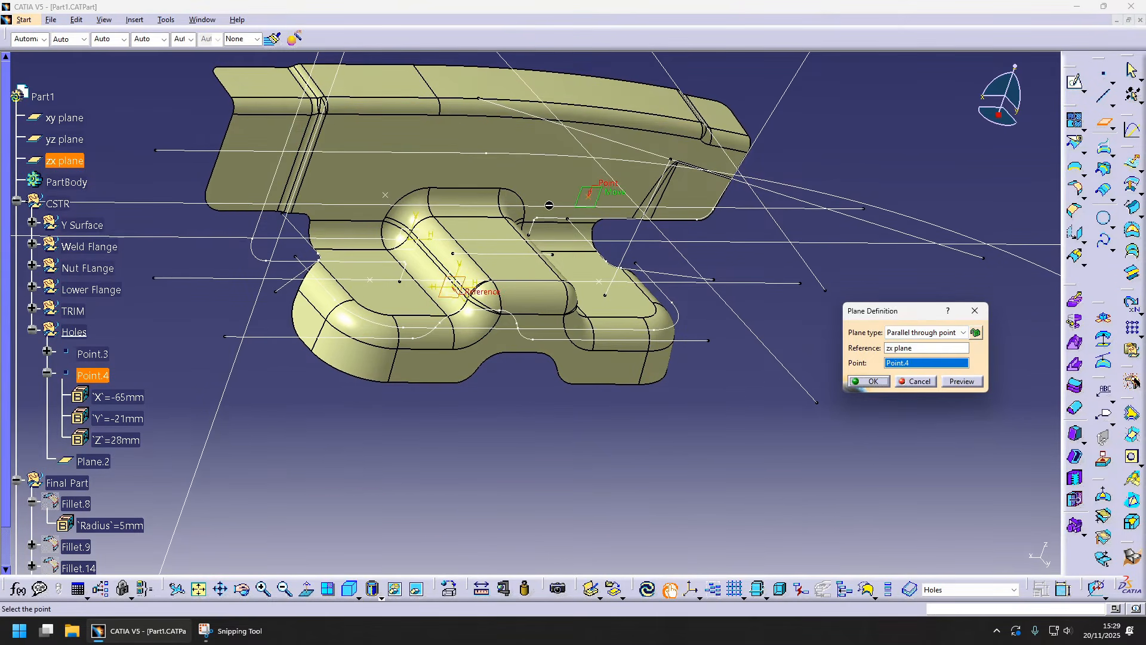
click(872, 381)
- Start a sketch on Plane.2 and draw a horizontal elongated hole around Point.4, about 14 mm between centers with about 4.3 mm radius
middle_drag(741, 279, 483, 242)
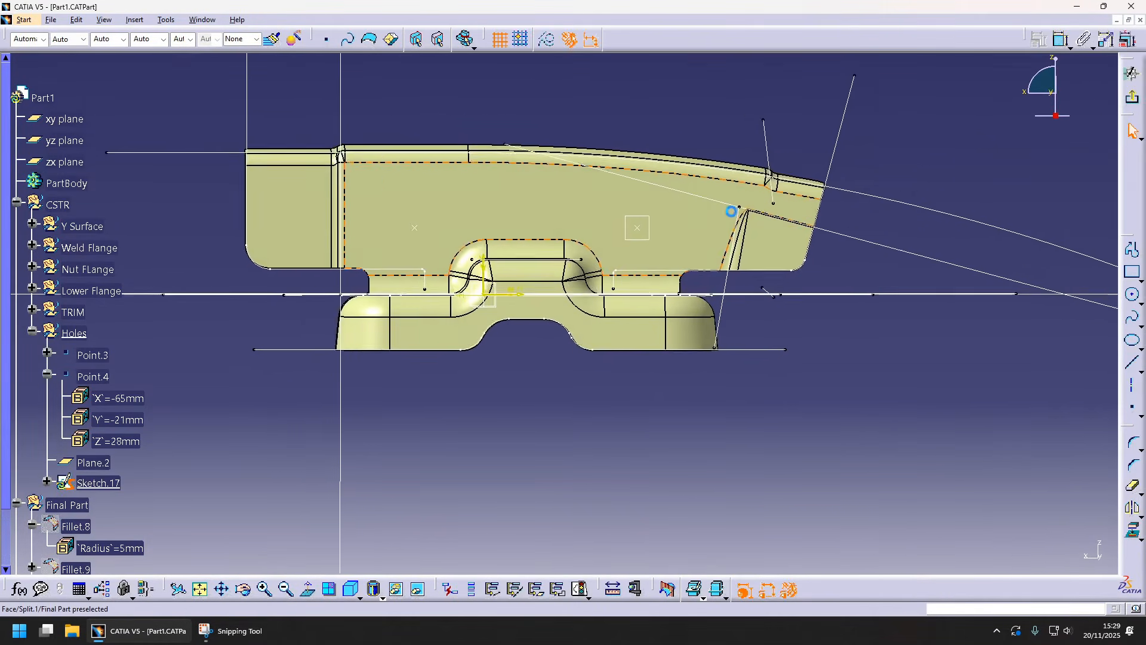
click(1141, 280)
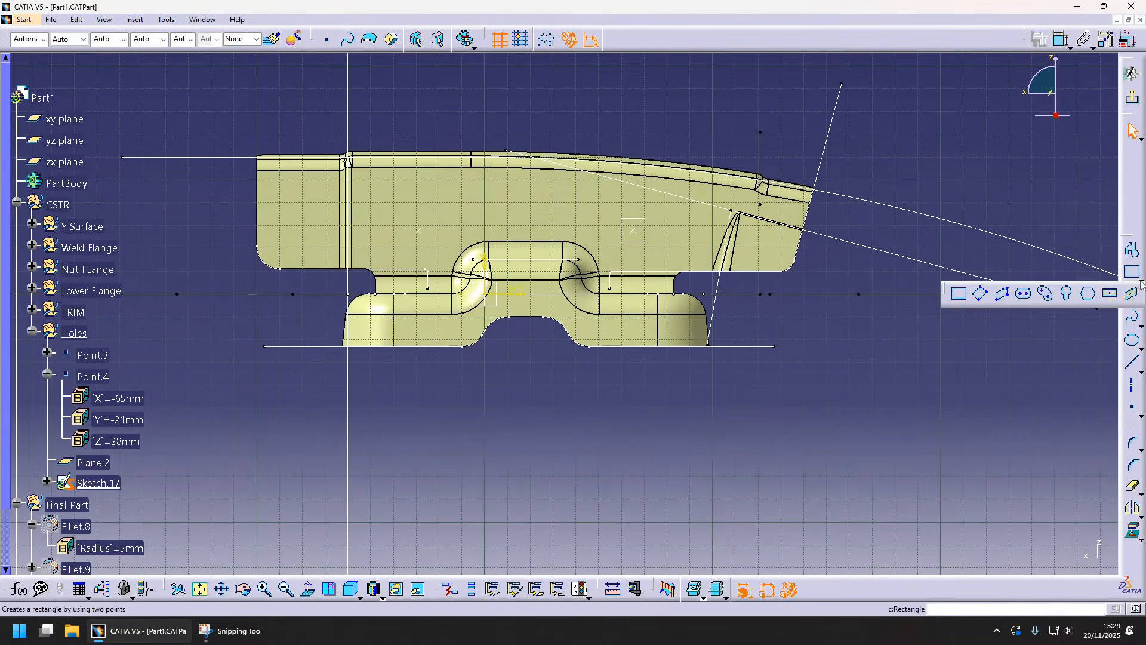
click(1024, 293)
click(624, 232)
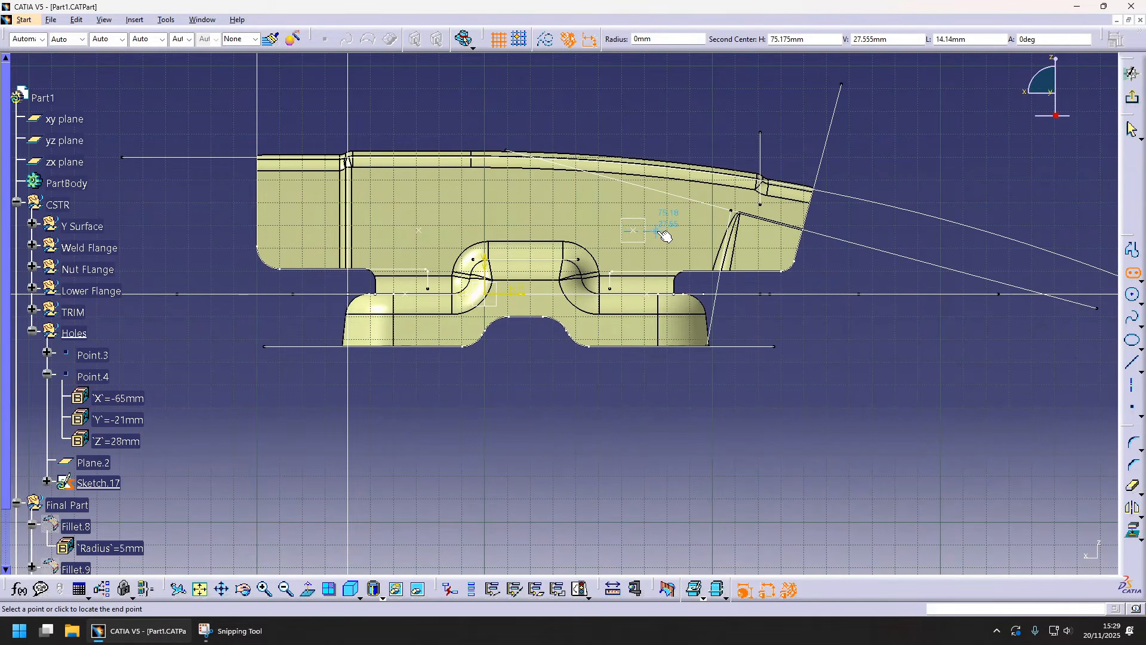
click(656, 231)
click(662, 221)
- Set the elongated hole's radius to 3.1 mm and the distance between its arc centers to 6 mm
scroll(704, 178, up, 5)
double_click(472, 311)
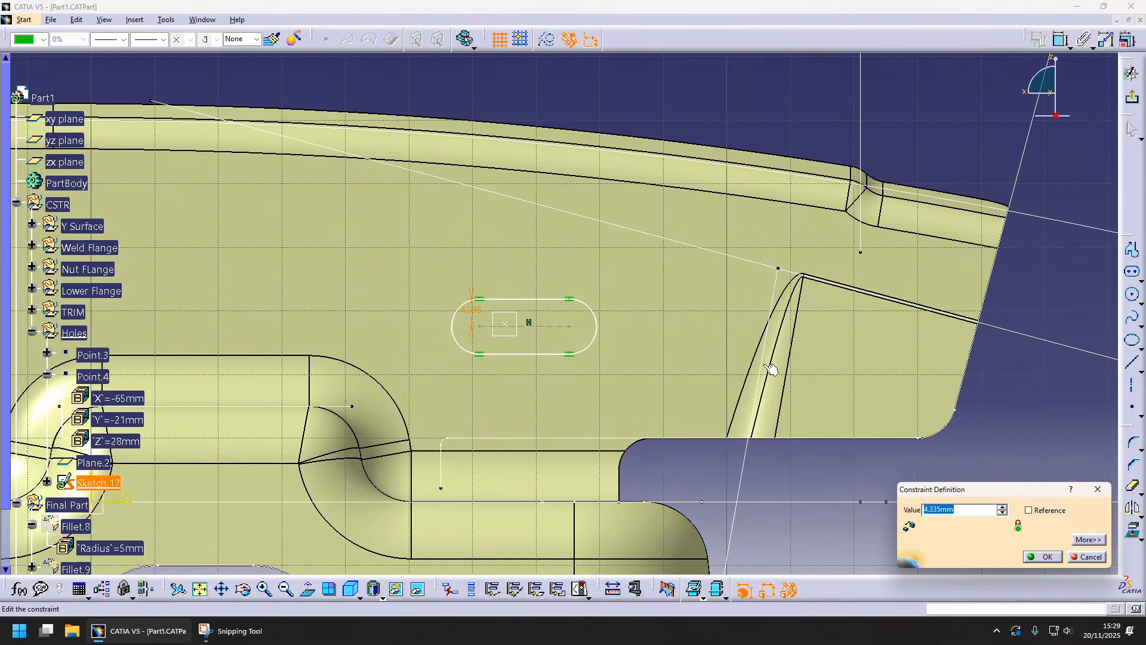
text(3.1)
key(Return)
scroll(660, 294, up, 2)
double_click(614, 298)
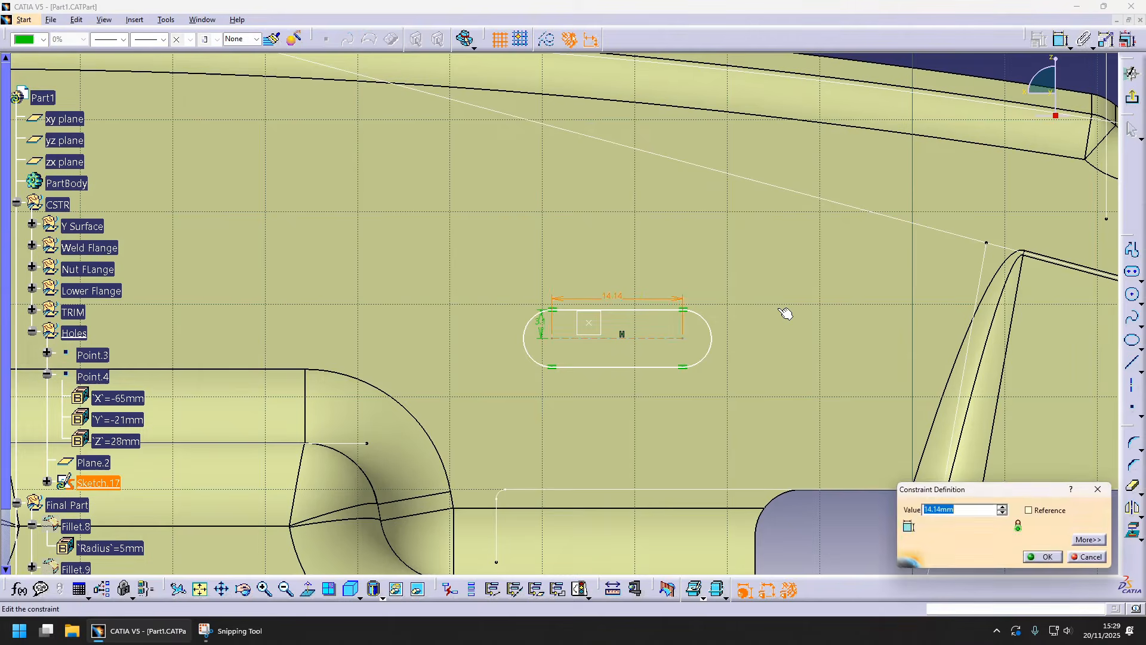
text(6)
key(Return)
- Complete the sketch with a 6.2 mm diameter circle at Point.3 and extrude it 132 mm and 274 mm, keeping all sub-elements
scroll(585, 322, down, 5)
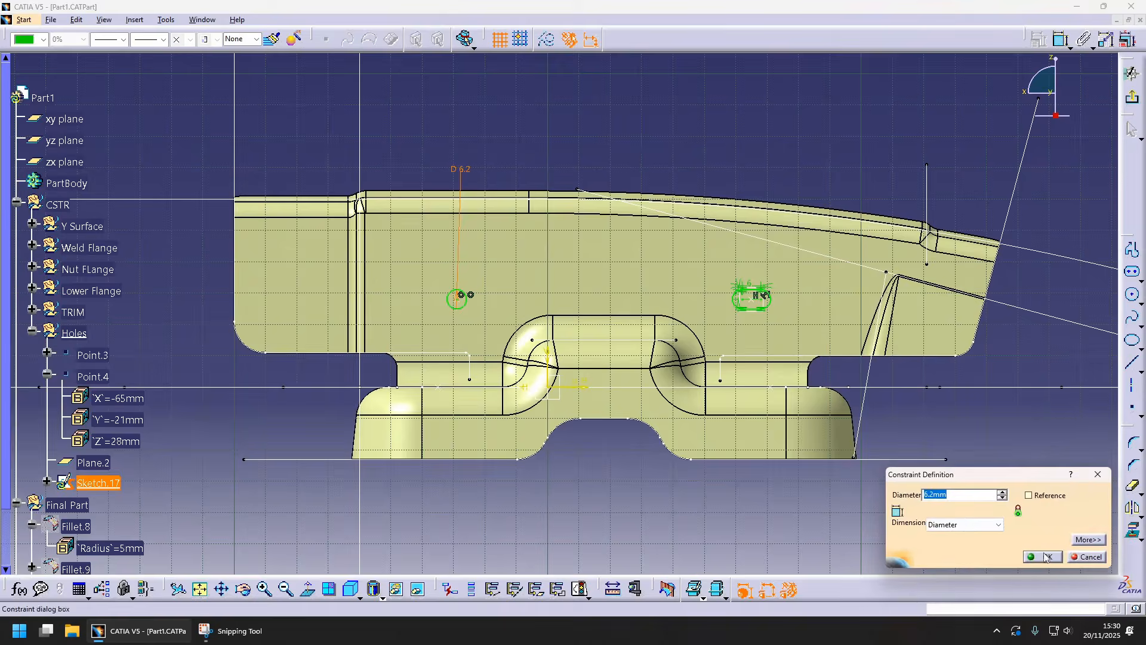
click(1132, 73)
click(1133, 164)
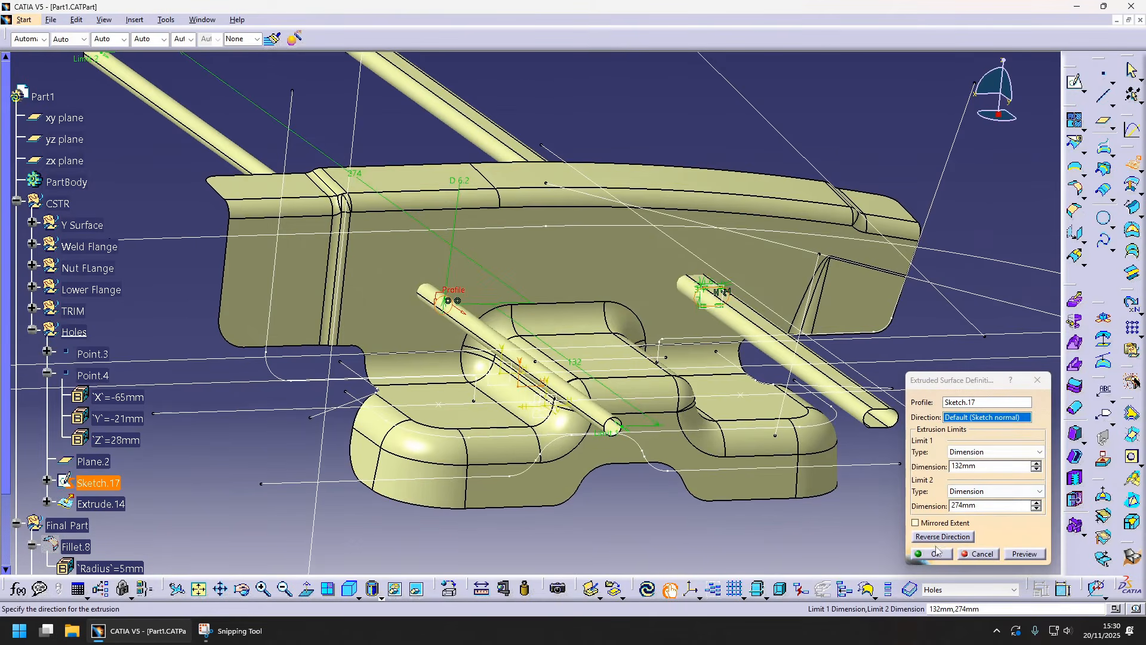
click(935, 553)
click(931, 529)
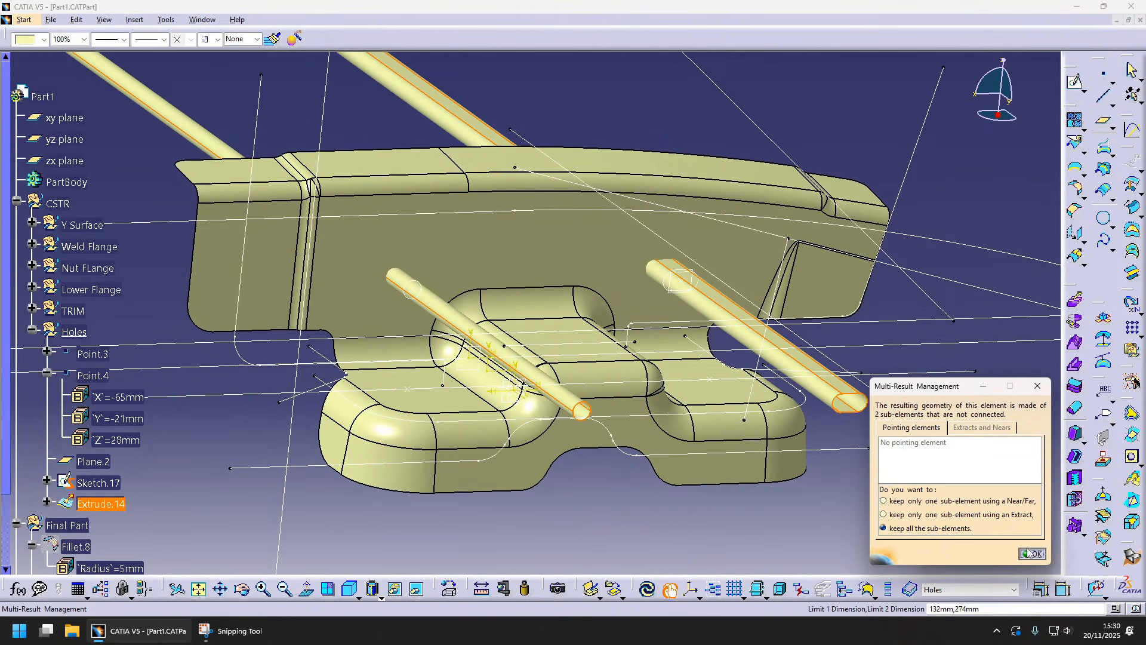
click(1032, 553)
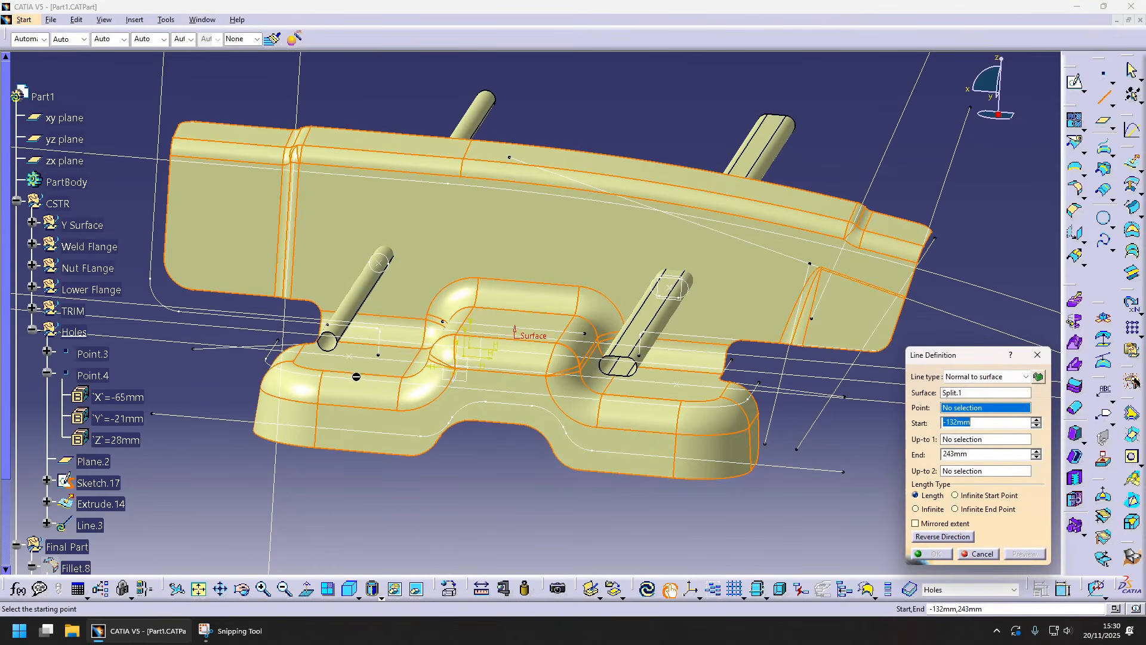
- Create two lines normal to Split.1 through Point.1 and Point.2, each starting at -132 mm and ending at 243 mm
click(357, 361)
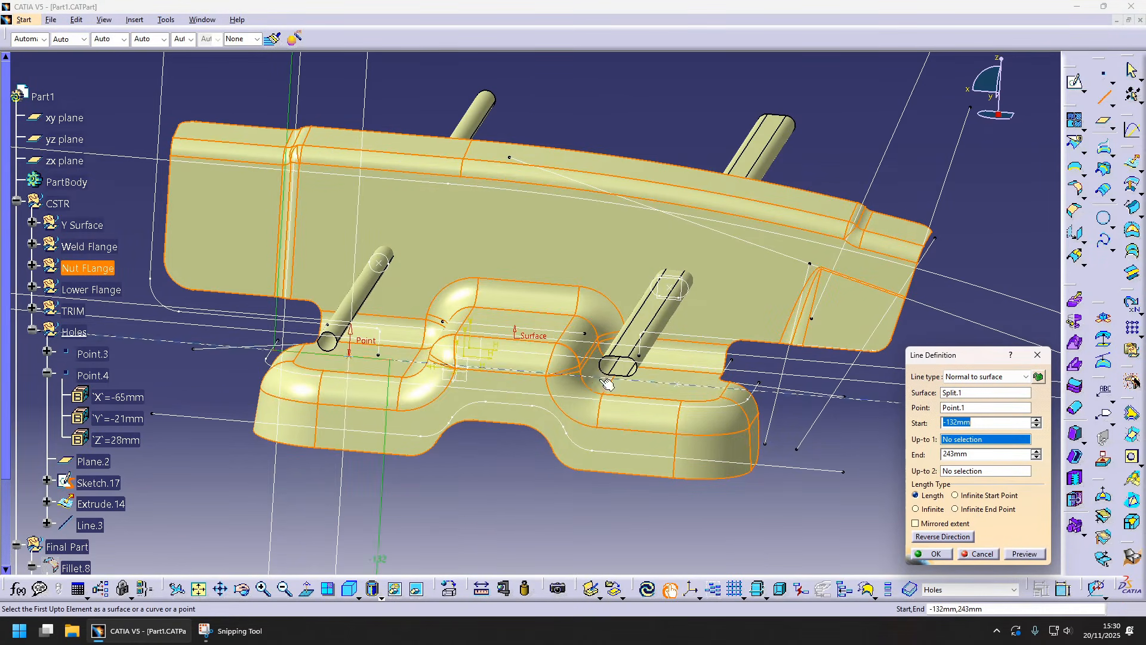
click(935, 554)
click(1104, 97)
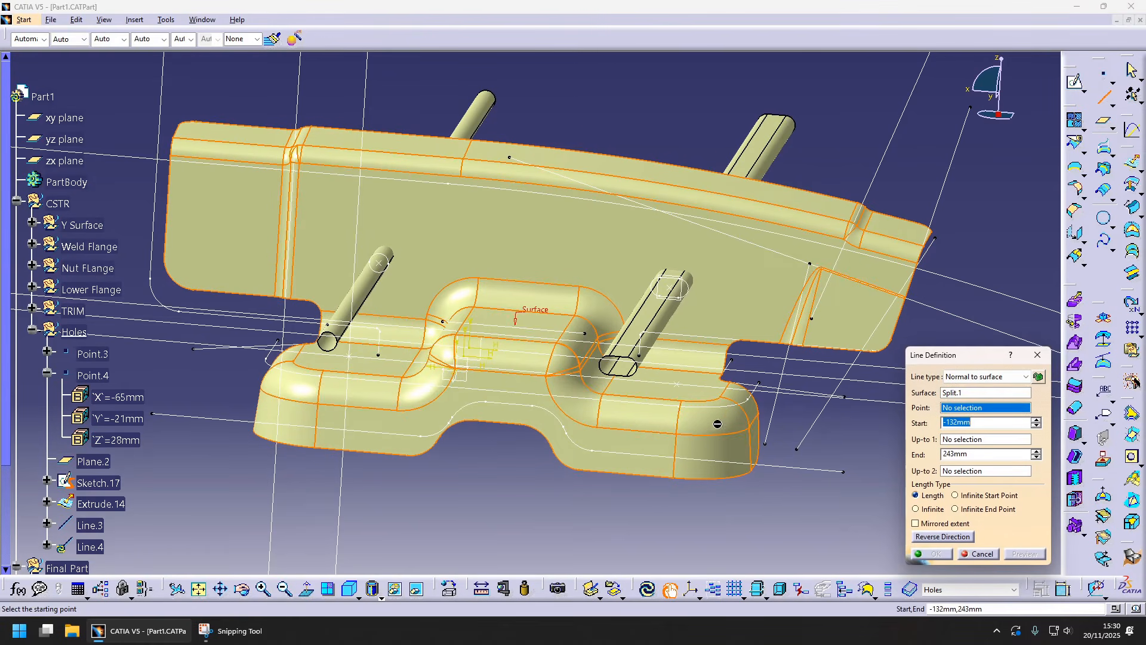
click(684, 390)
click(935, 554)
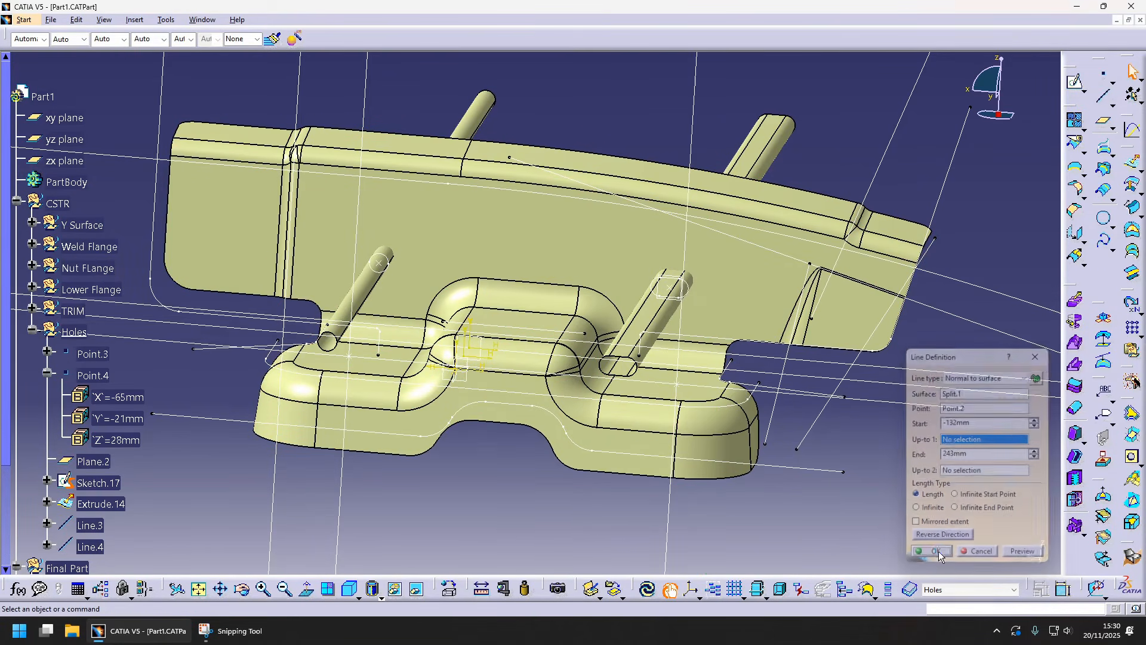
- Create a circular swept surface of the Center and radius subtype around Line.4 with a 6 mm radius
click(1133, 207)
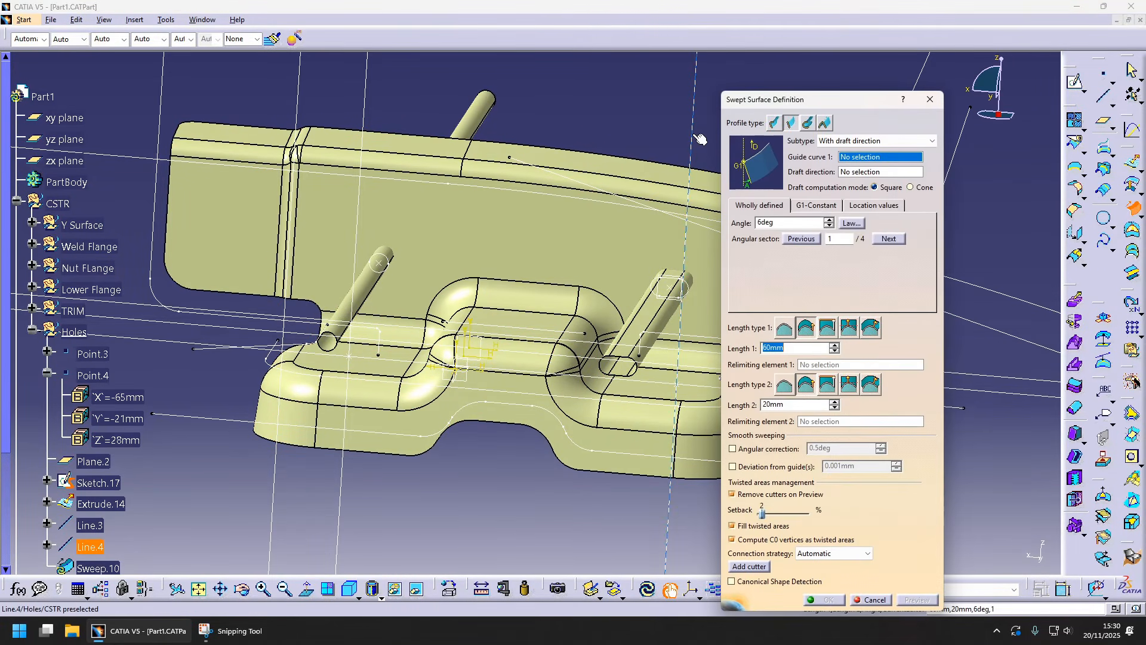
click(825, 123)
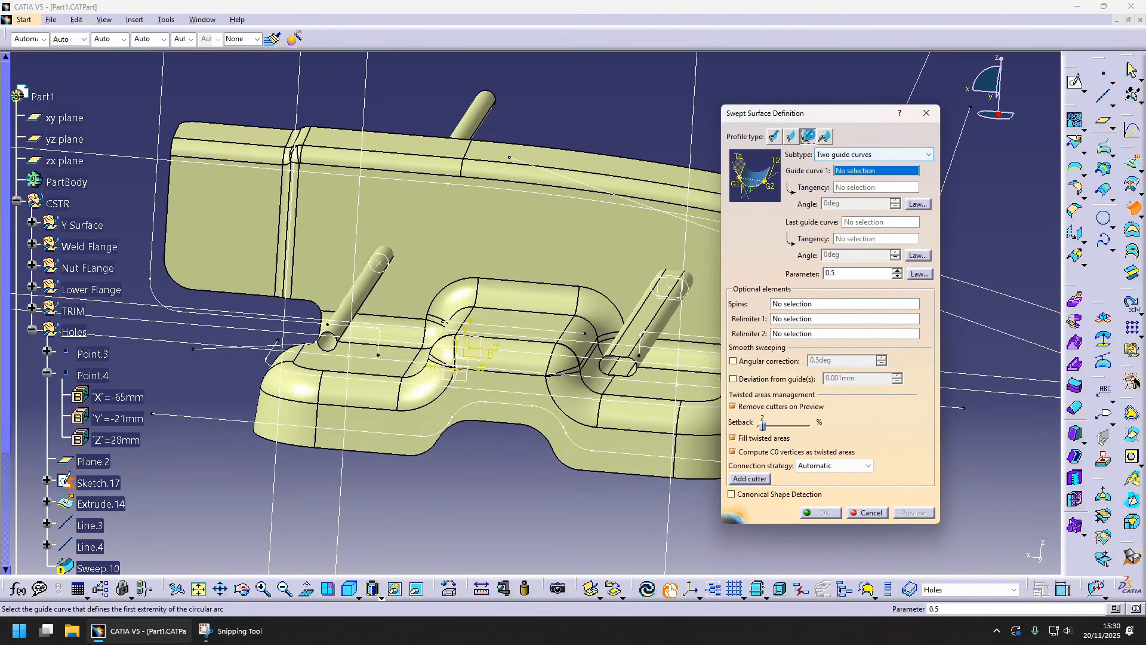
click(928, 155)
click(860, 187)
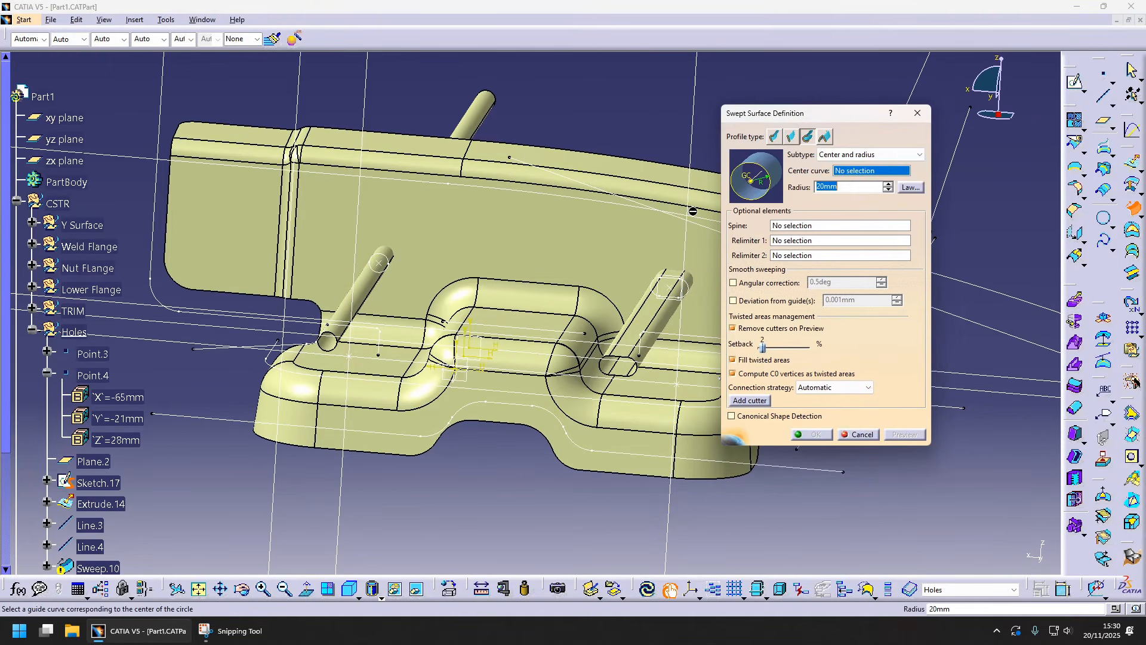
click(696, 178)
text(6mm)
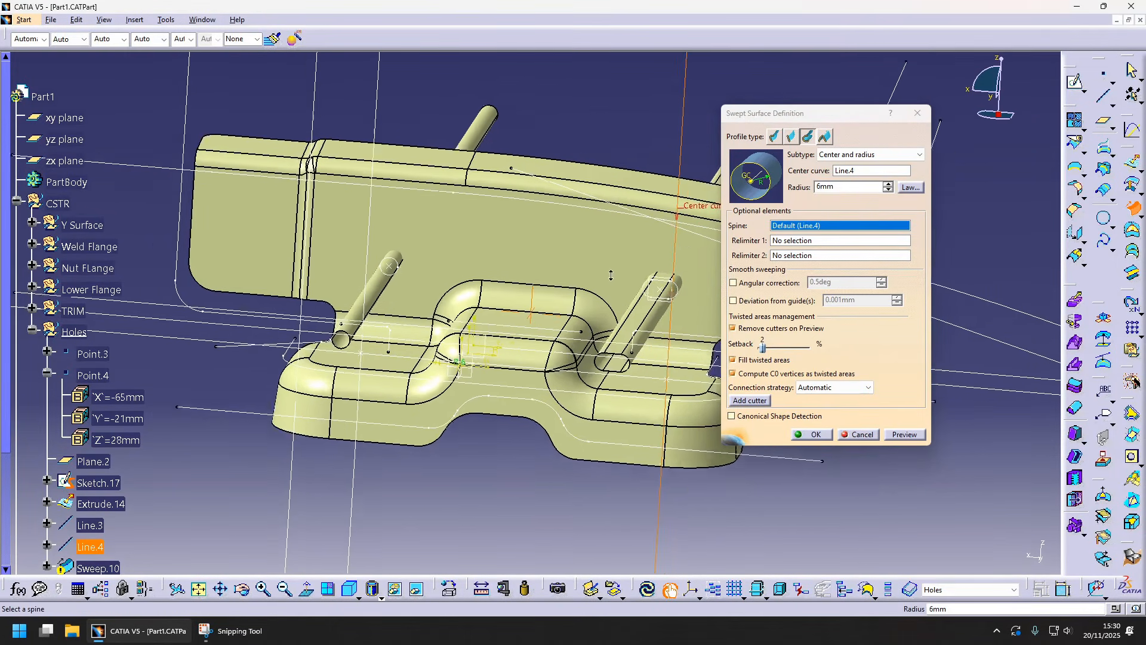
click(900, 435)
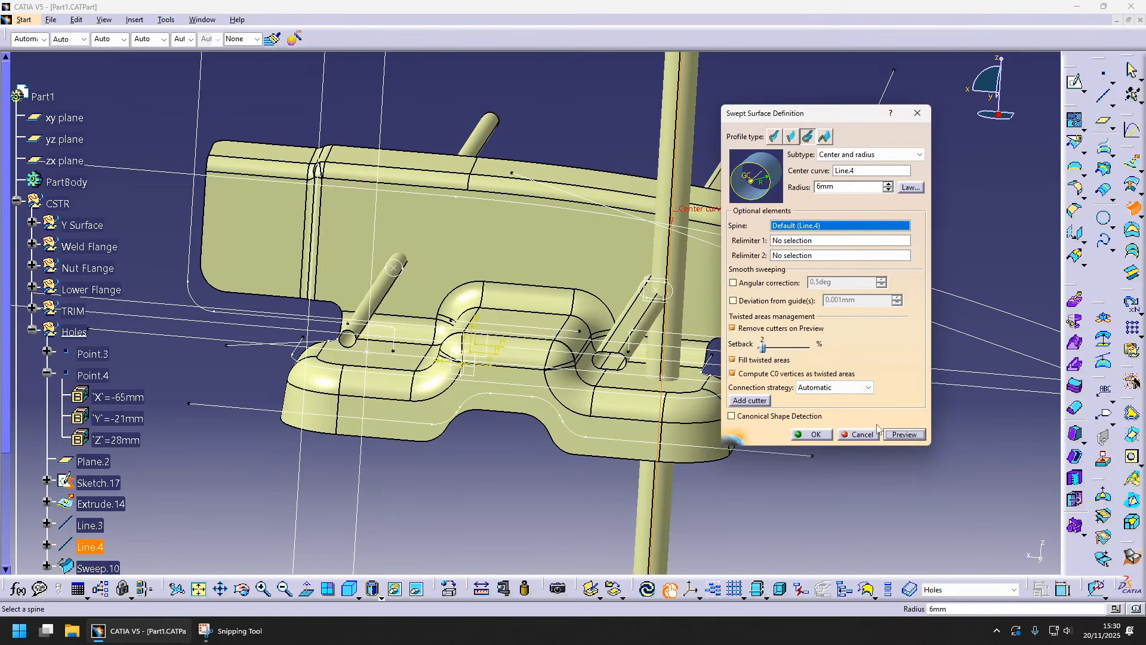
click(799, 438)
- Create a second circular swept surface around Line.3 with a 6 mm radius
click(1132, 208)
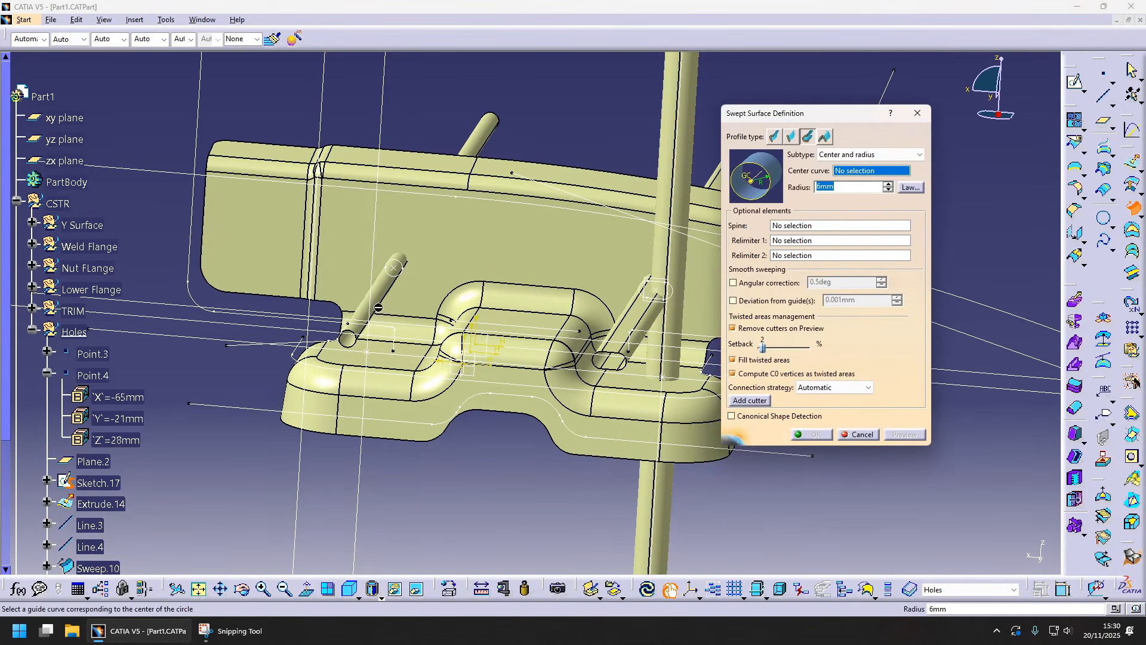
click(384, 251)
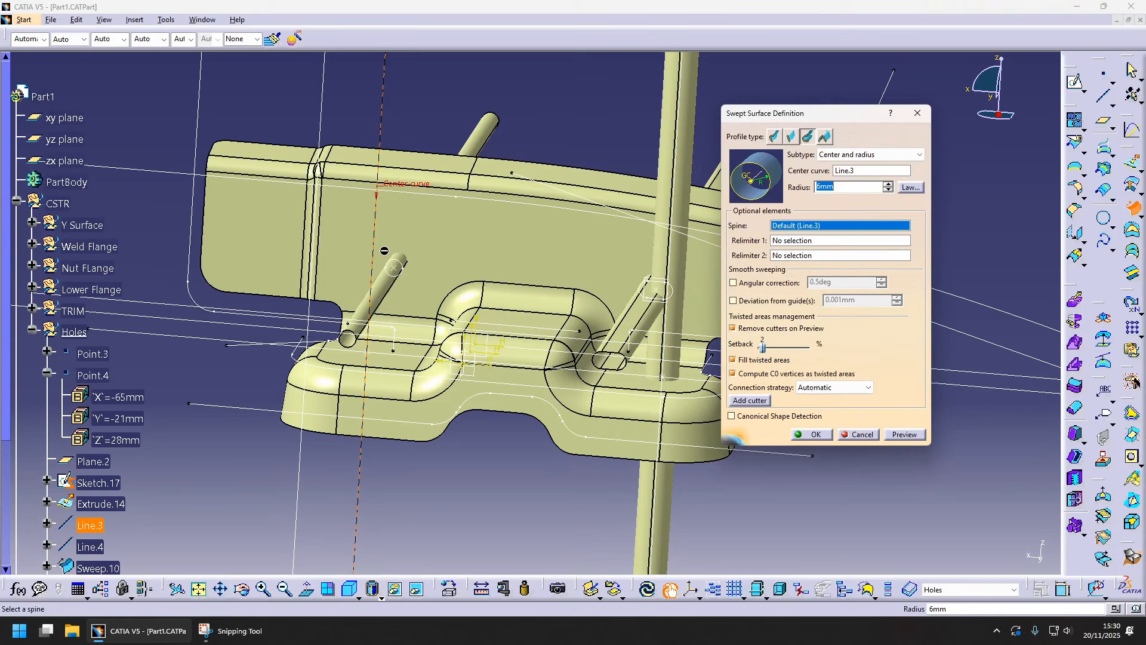
click(795, 435)
- Split the Split.1 surface with Sweep.10, Sweep.11 and Extrude.14 to cut the four holes
middle_drag(495, 400, 540, 412)
scroll(540, 412, down, 3)
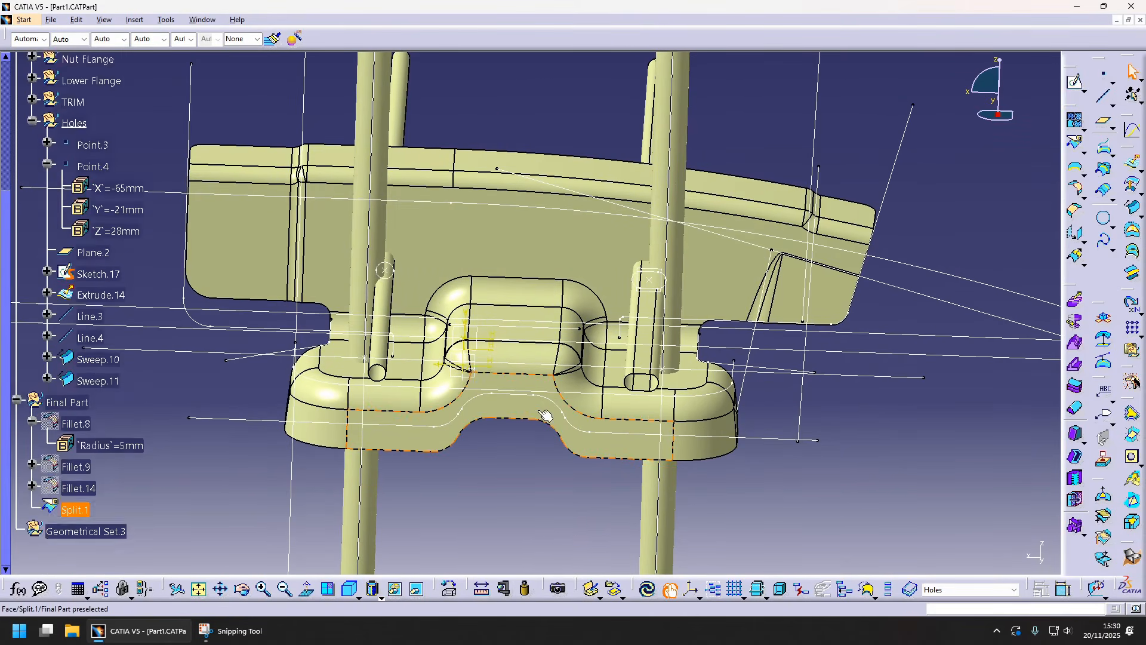
scroll(545, 415, down, 3)
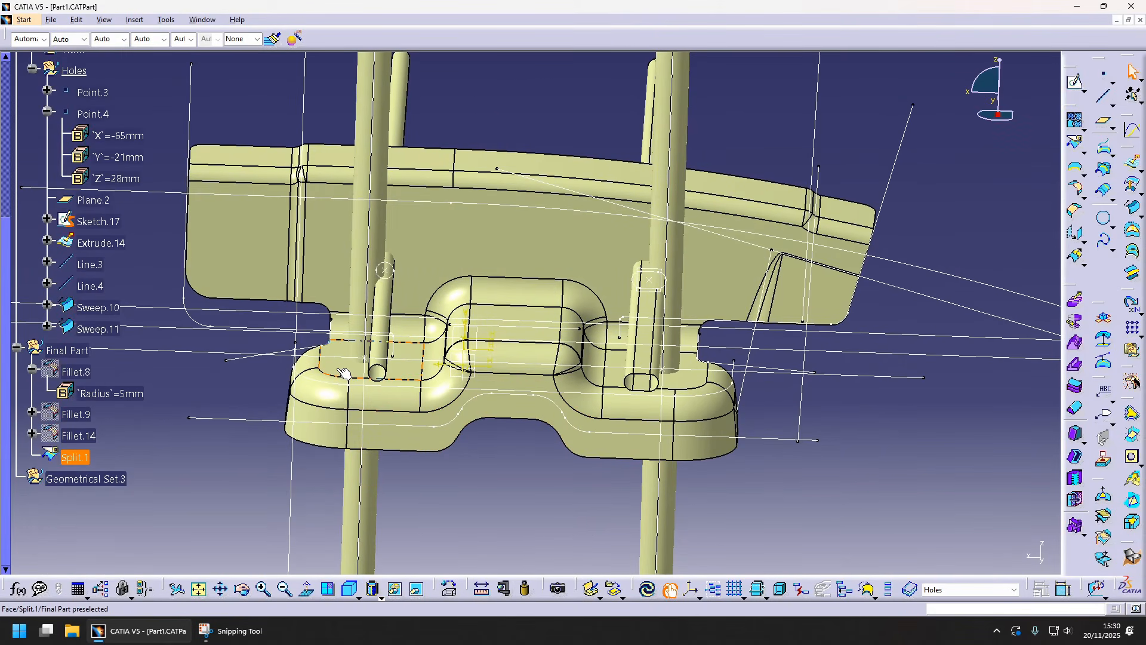
click(1074, 146)
click(596, 248)
middle_drag(596, 249, 599, 354)
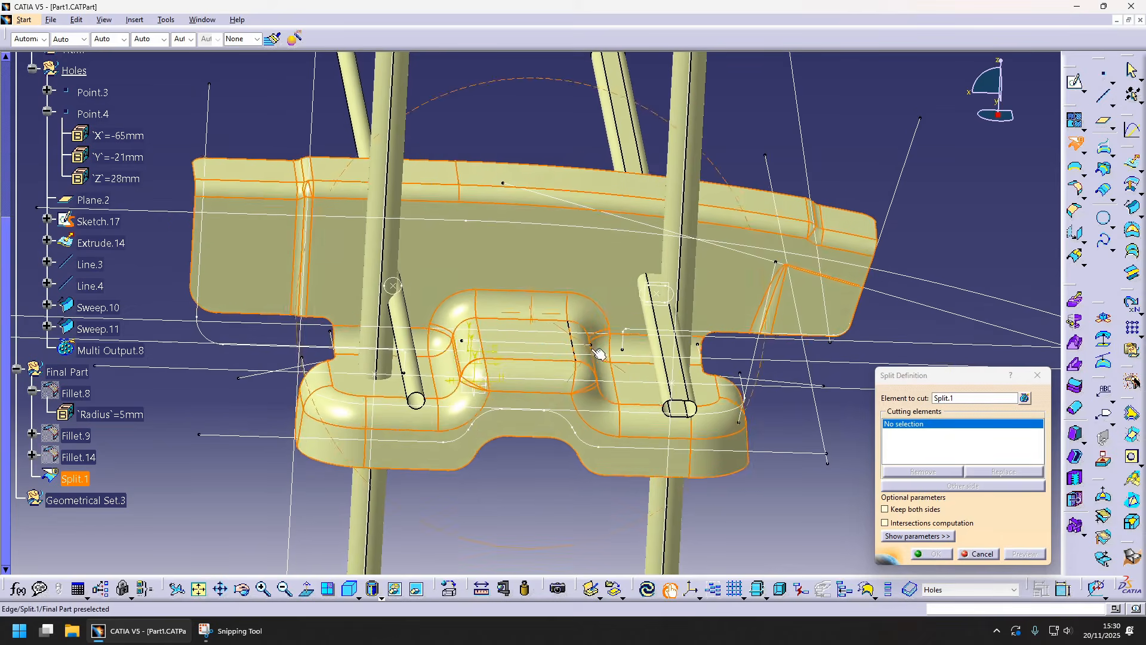
click(701, 181)
middle_drag(701, 181, 382, 358)
click(465, 245)
click(378, 364)
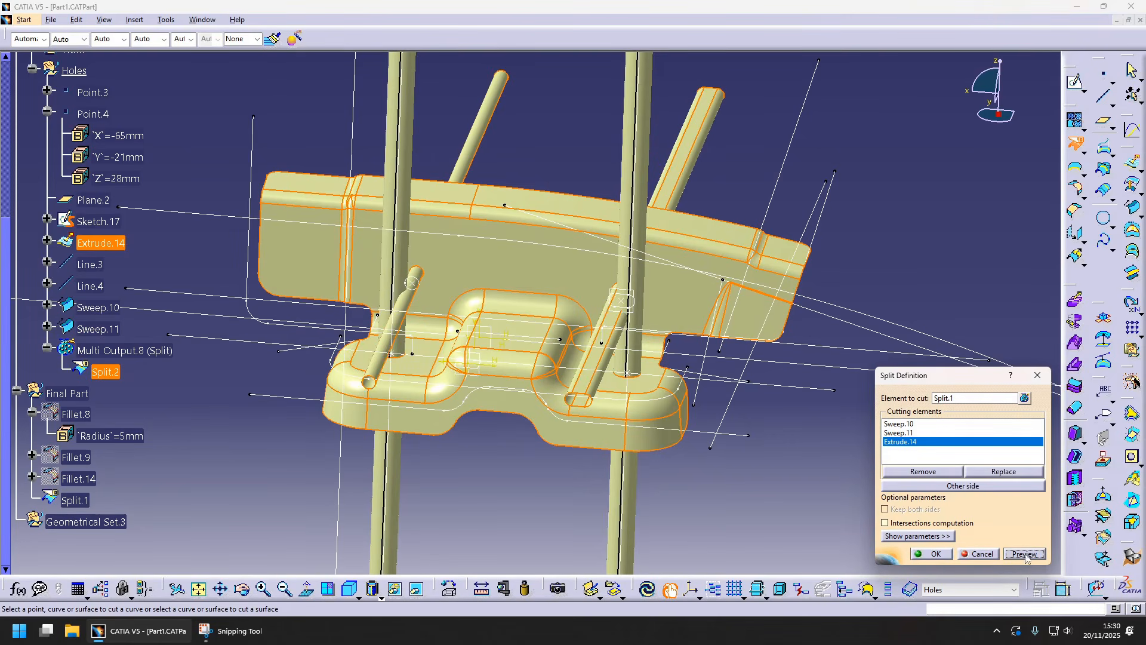
click(935, 553)
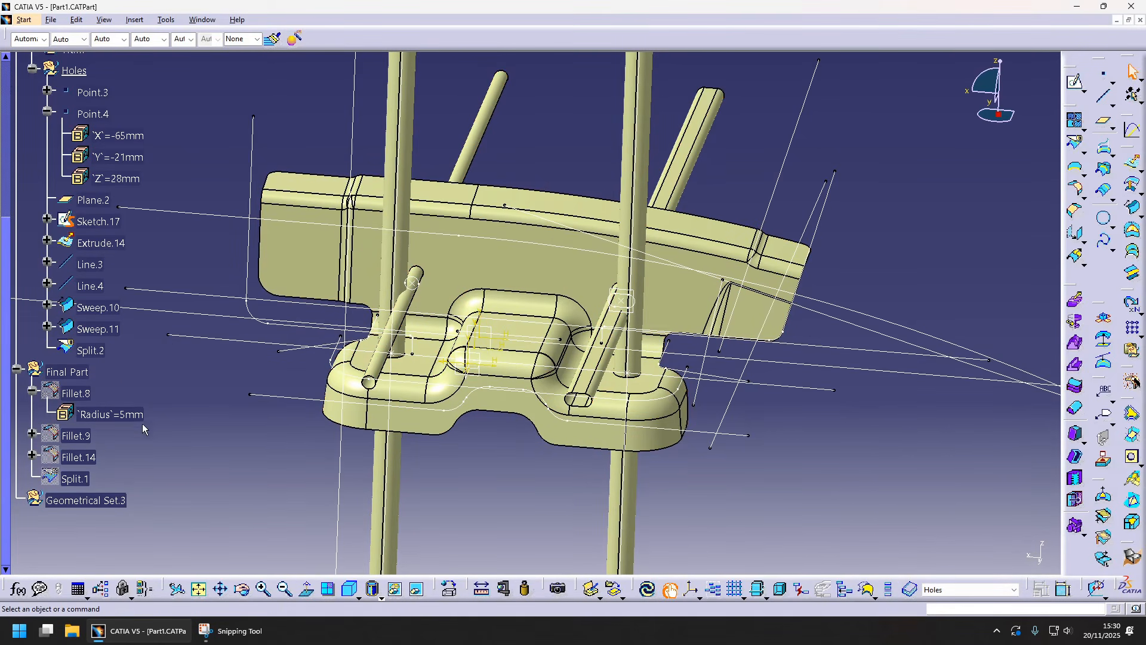
- Switch to Part Design with PartBody active and thicken the Split.2 surface with a 1 mm first offset
click(1131, 556)
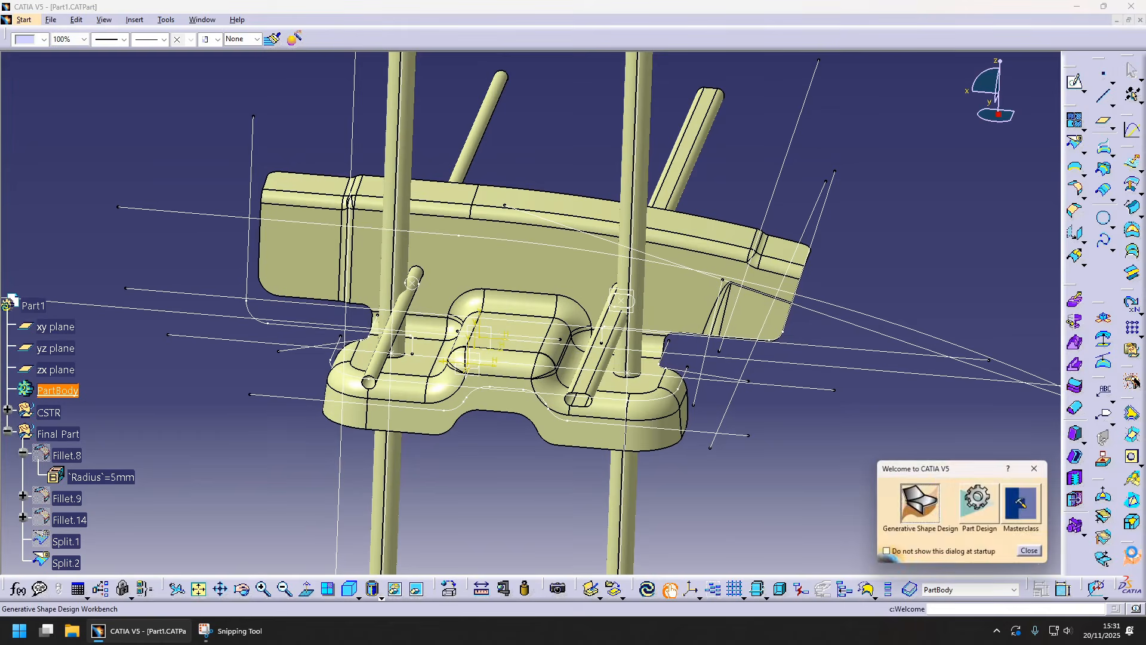
click(980, 506)
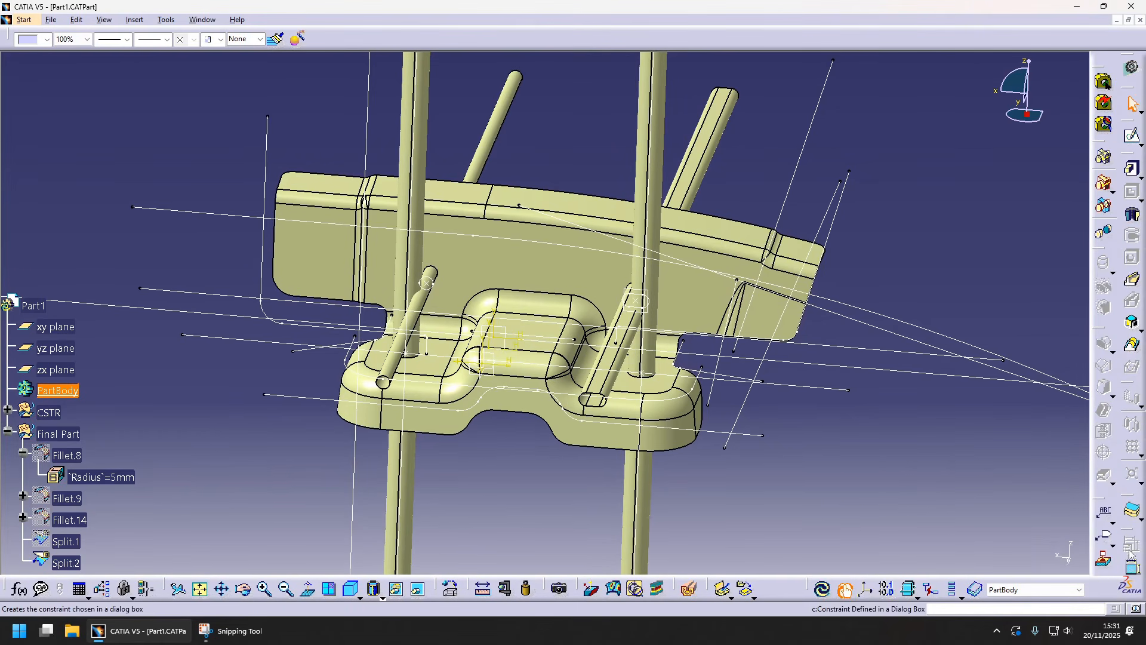
click(1133, 512)
click(674, 302)
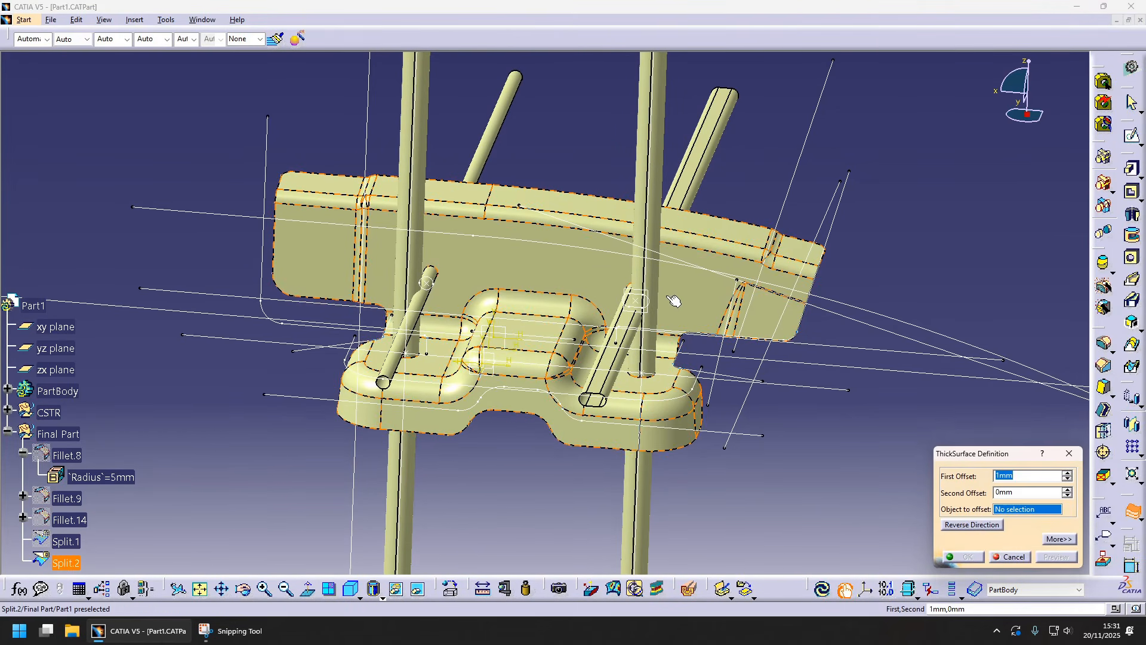
middle_drag(675, 302, 641, 233)
click(679, 204)
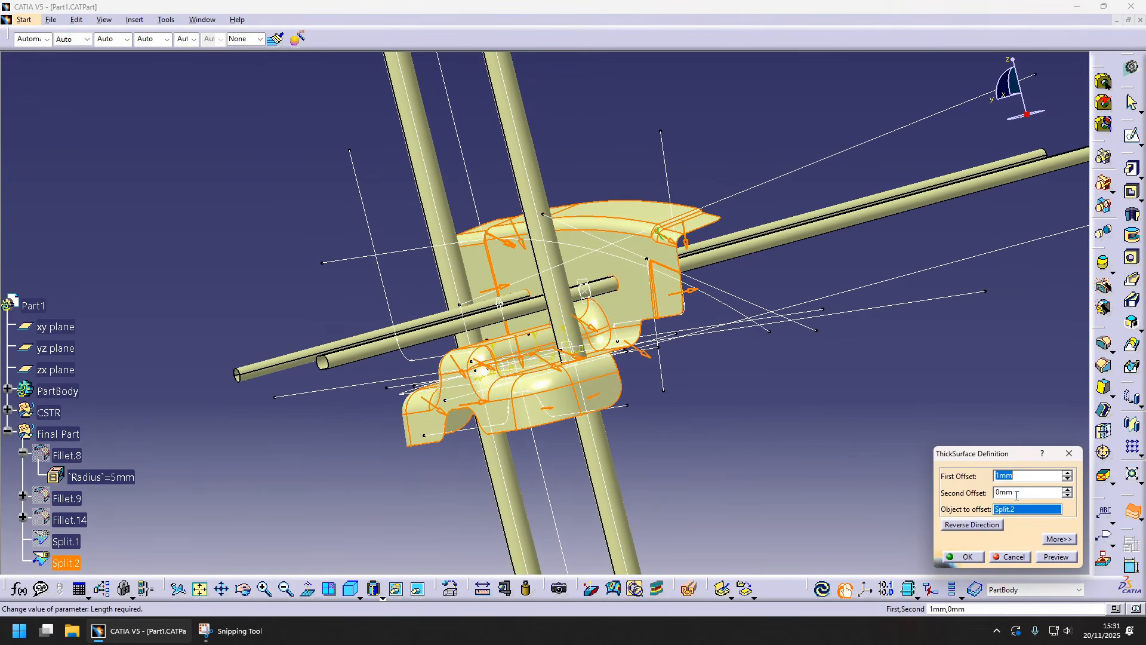
key(Return)
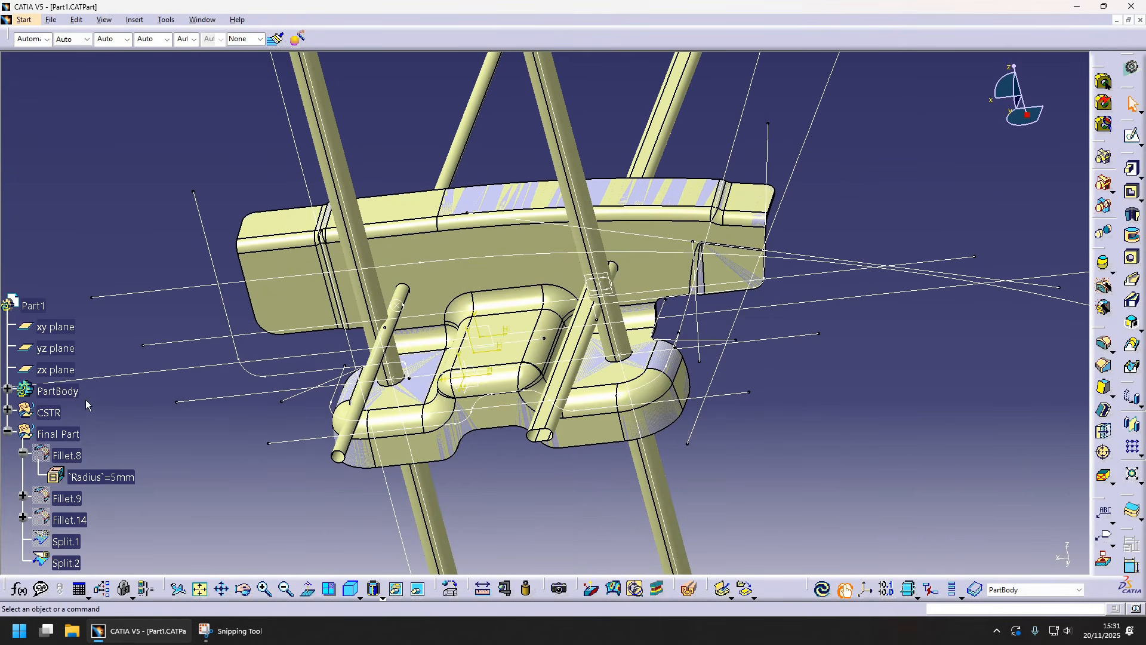
- Collapse and hide the CSTR and Final Part sets and hide the three reference planes so only the solid remains
click(8, 430)
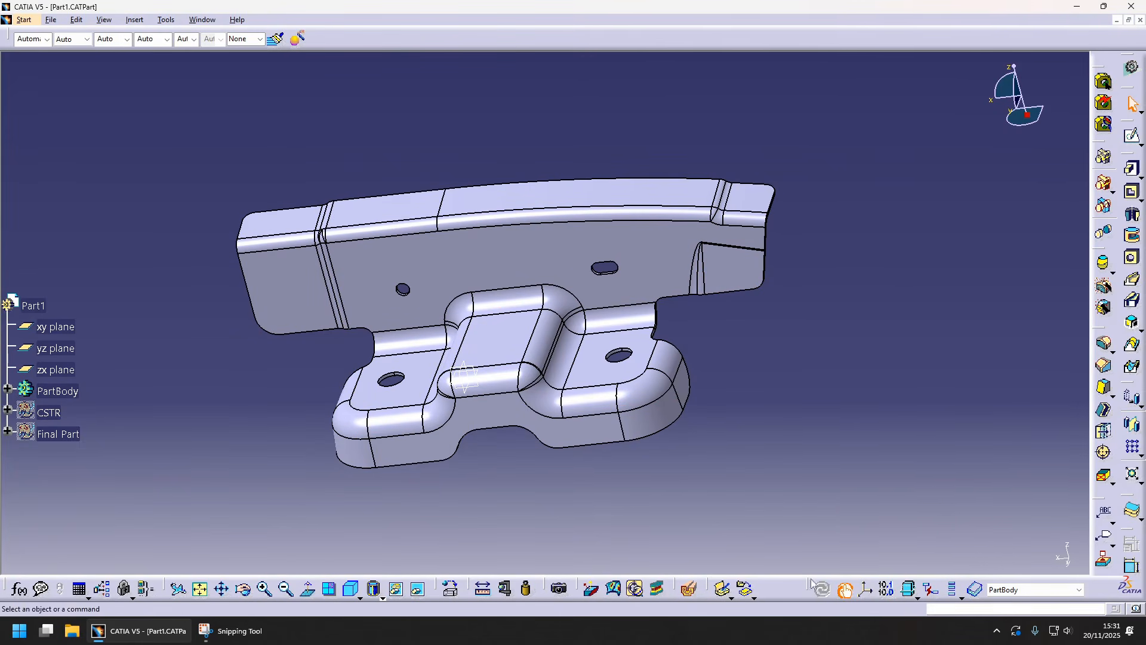
middle_drag(526, 382, 497, 388)
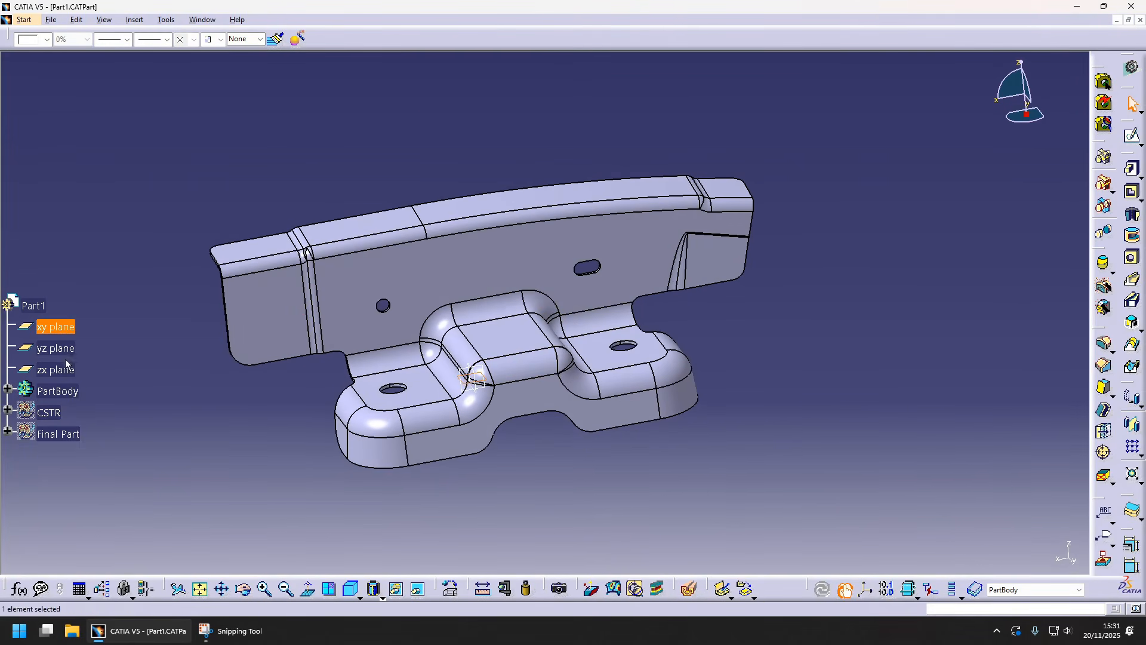
middle_drag(609, 388, 633, 405)
middle_drag(652, 333, 607, 399)
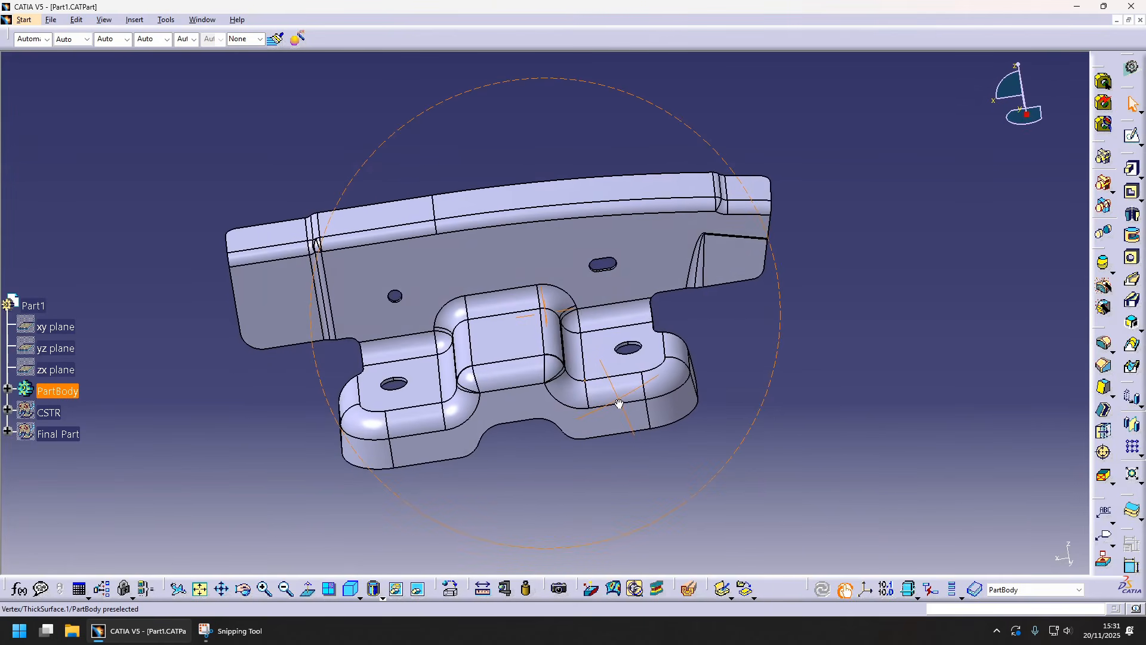